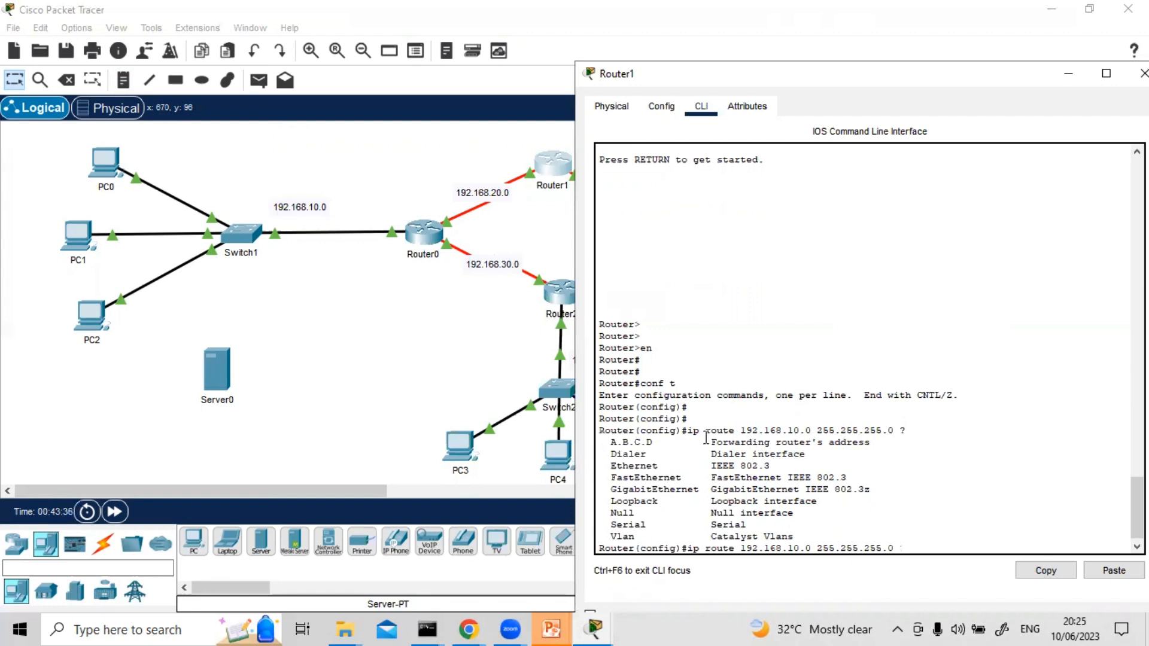
Examine the forwarding address and interface options offered for the ip route 192.168.10.0 255.255.255.0 command
left_click_drag(617, 442, 889, 437)
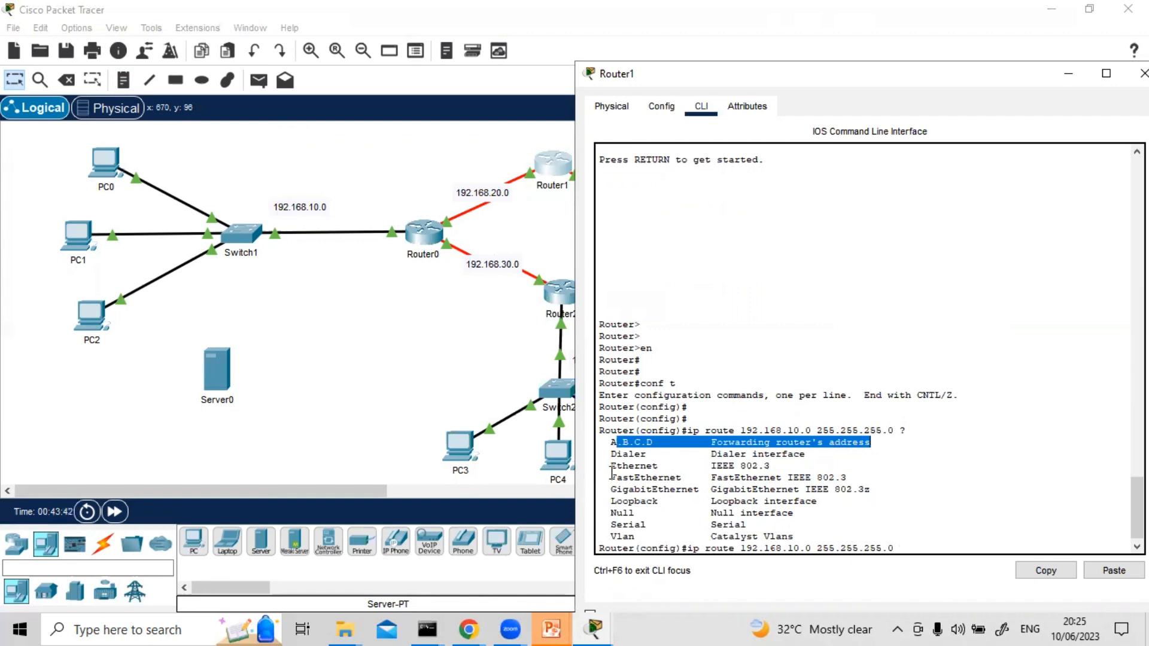
left_click_drag(609, 465, 770, 466)
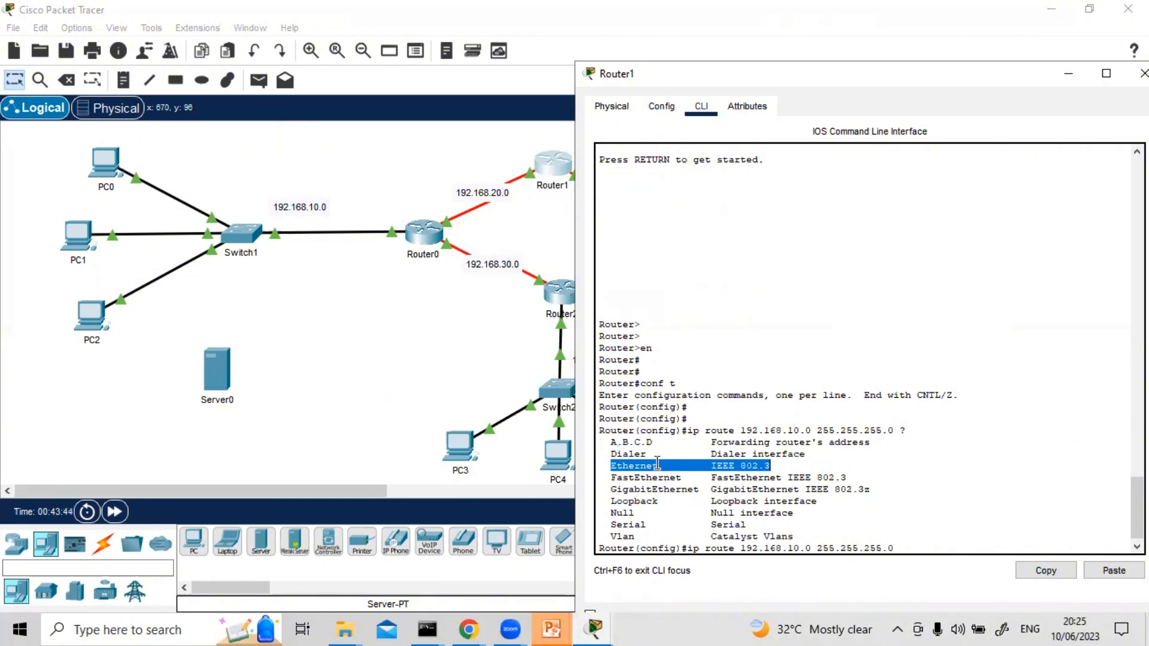
left_click_drag(614, 479, 677, 490)
left_click_drag(611, 524, 712, 532)
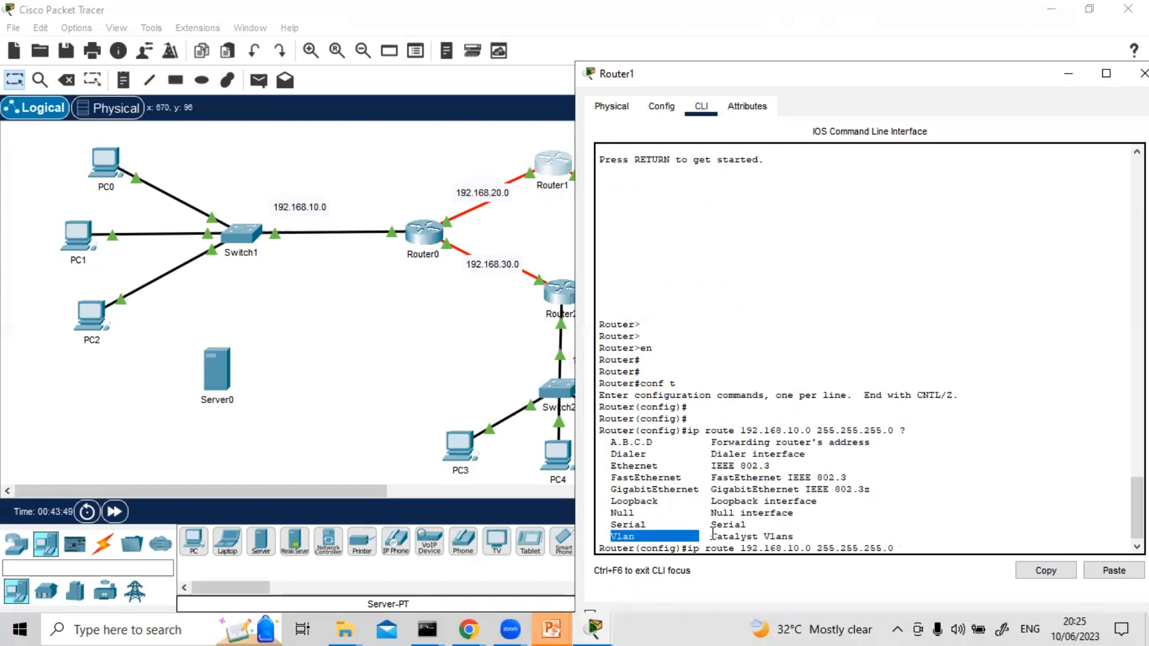
left_click(902, 548)
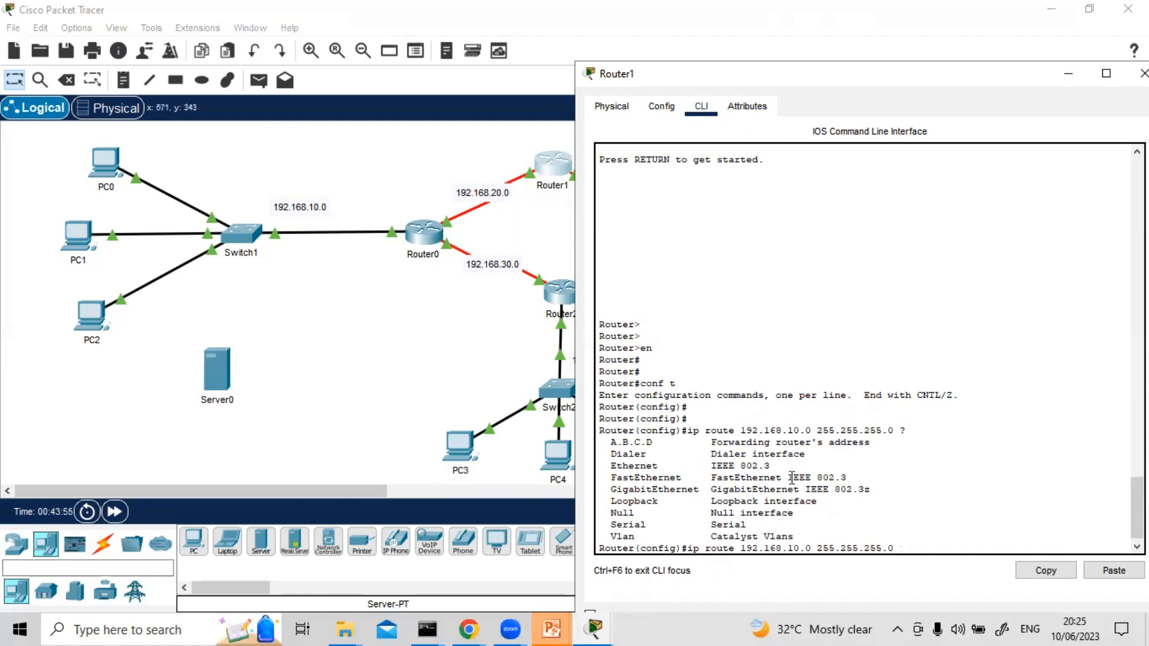
Complete Router1's static route to 192.168.10.0 255.255.255.0 with next hop 192.168.20.1, checking its remaining parameters before submitting
type("192.168.20.1 ?")
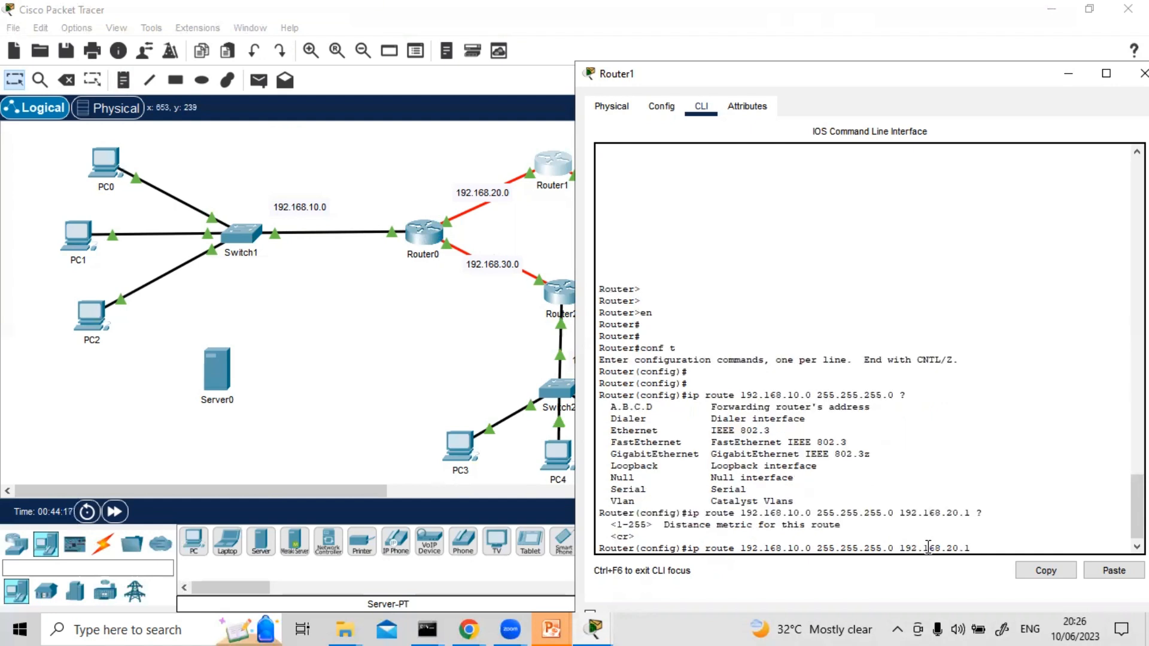
key("Return")
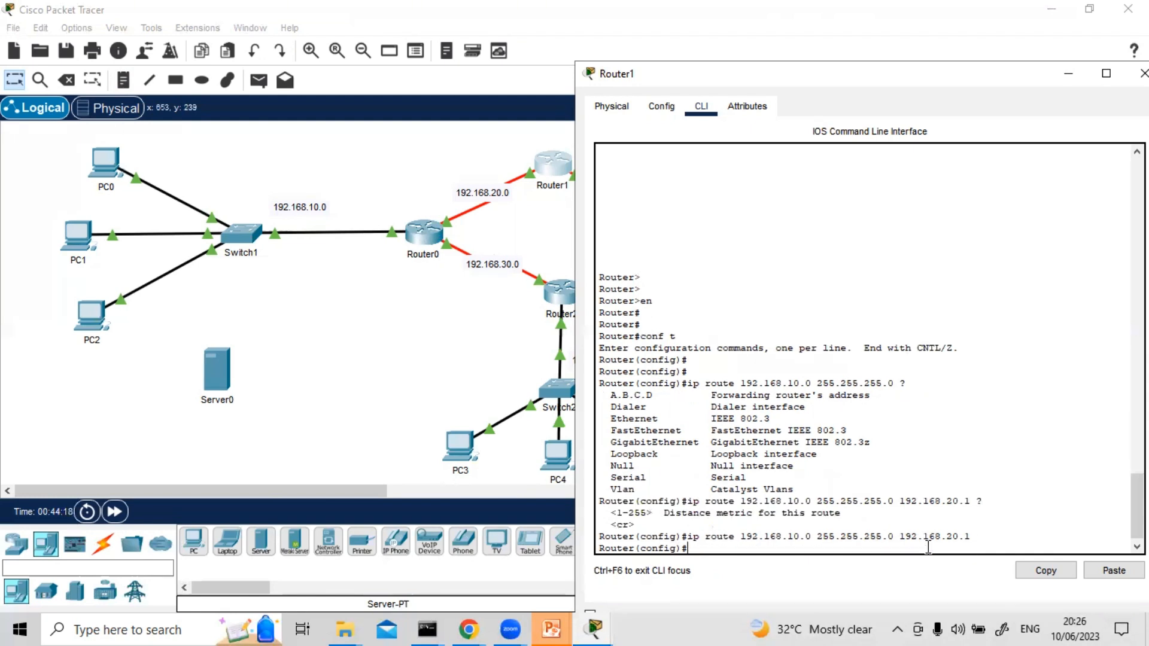
Add a static route on Router1 to 192.168.30.0 255.255.255.0 via 192.168.20.1, reusing the previous command
key("Up")
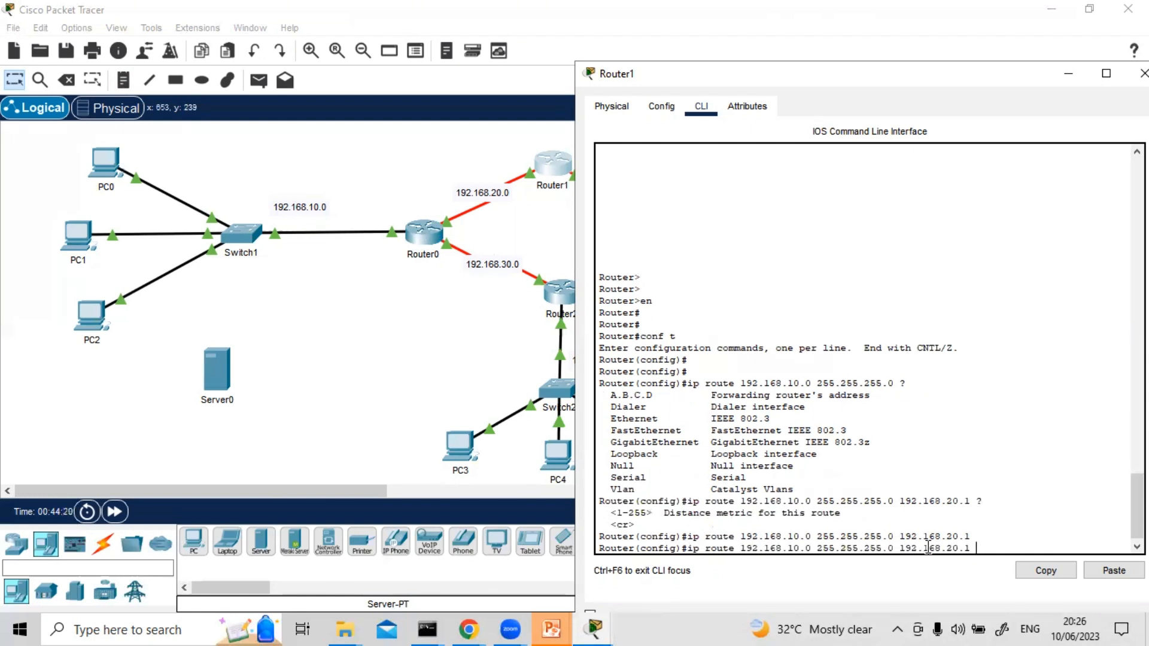
key("Left")
key("Left")
key("Left")
key("Left")
key("Left")
key("Left")
key("Left")
key("Left")
key("Left")
key("BackSpace")
type("3")
key("Return")
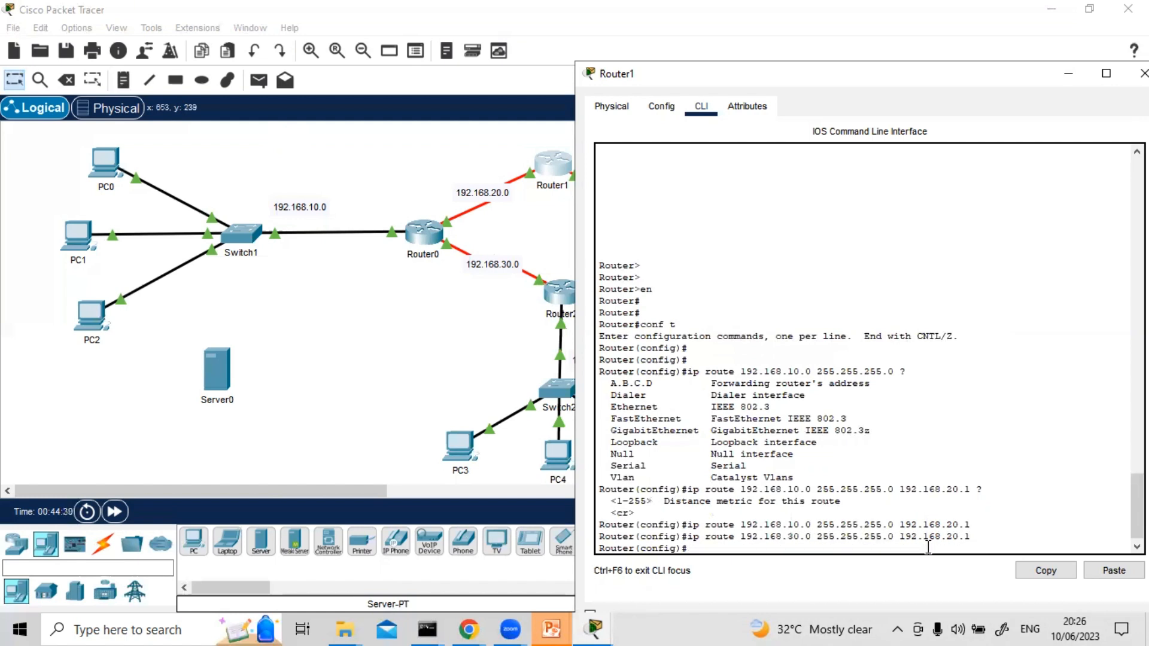
Add a static route on Router1 to 192.168.70.0 255.255.255.0 via 192.168.20.1
key("Up")
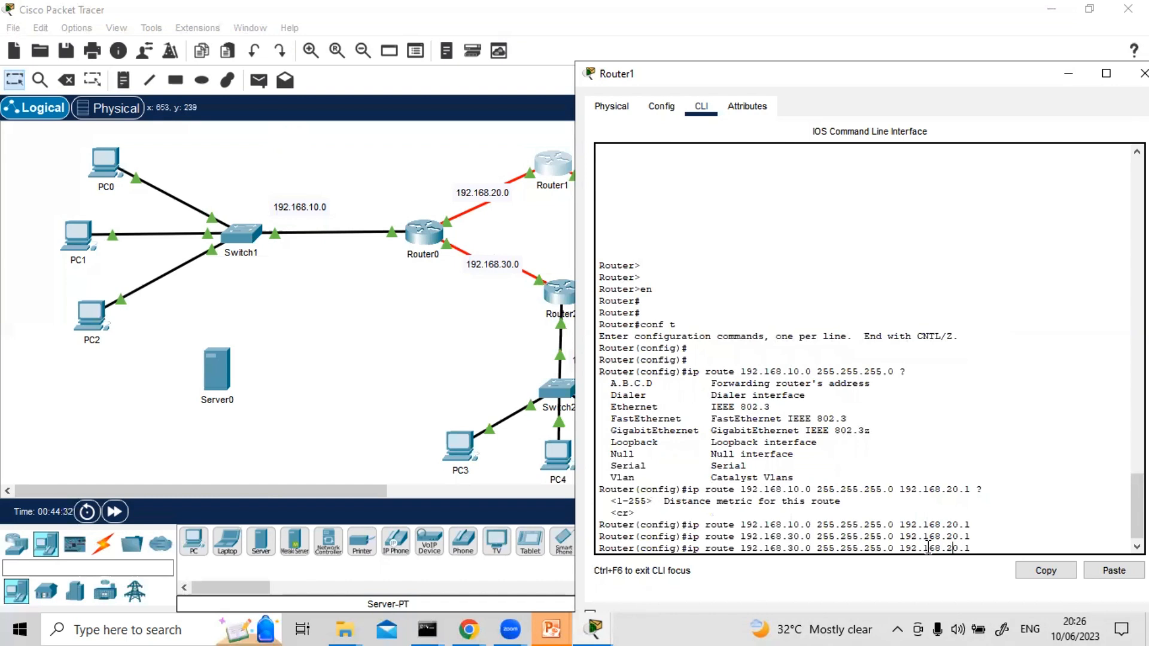
key("Left")
key("Left")
key("BackSpace")
type("7")
key("Return")
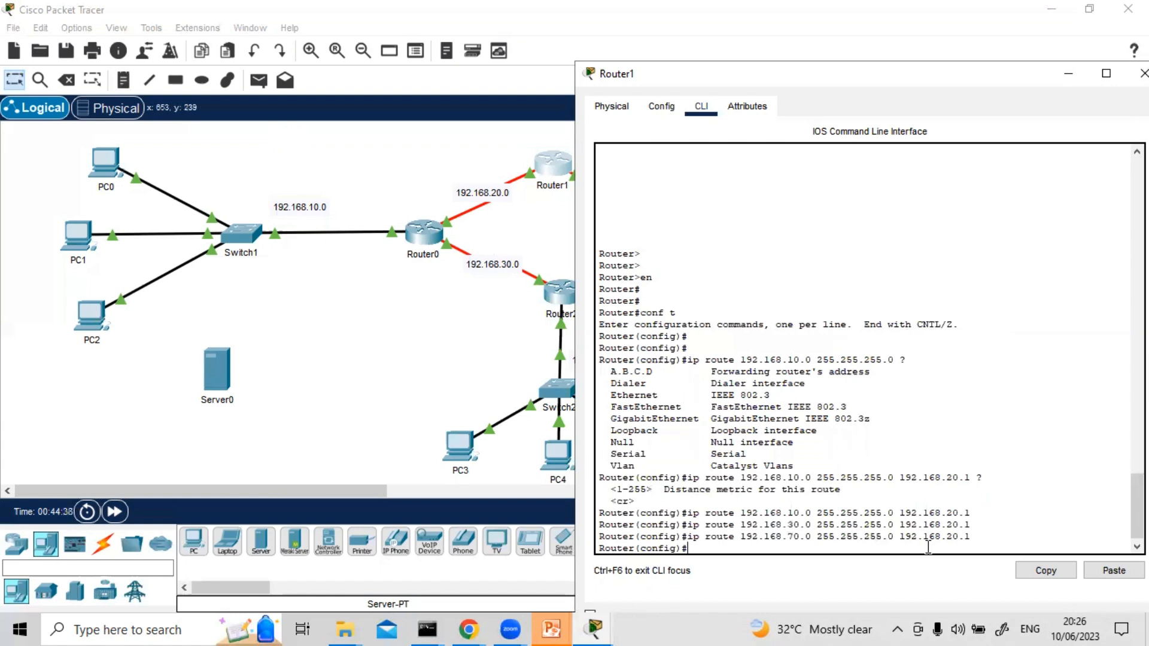
Add a static route on Router1 to 192.168.50.0 255.255.255.0 via 192.168.40.2, consulting the topology for the next hop
key("Up")
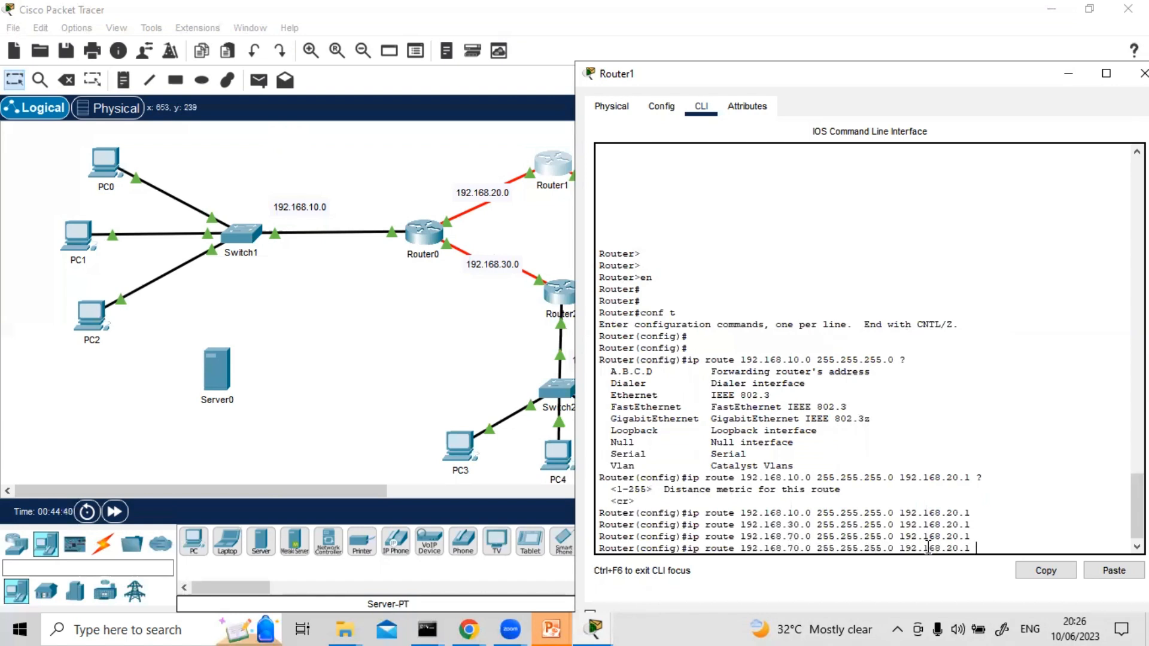
key("BackSpace")
key("BackSpace")
key("BackSpace")
key("BackSpace")
type("40.2")
left_click_drag(634, 74, 179, 173)
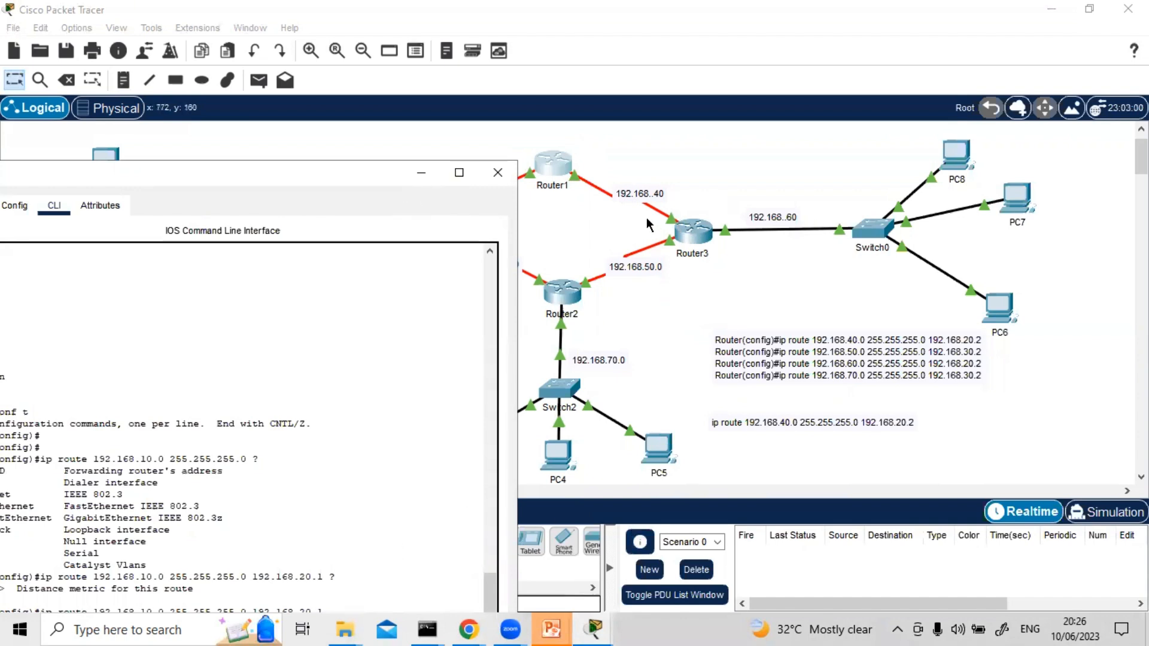
left_click_drag(356, 170, 1023, 83)
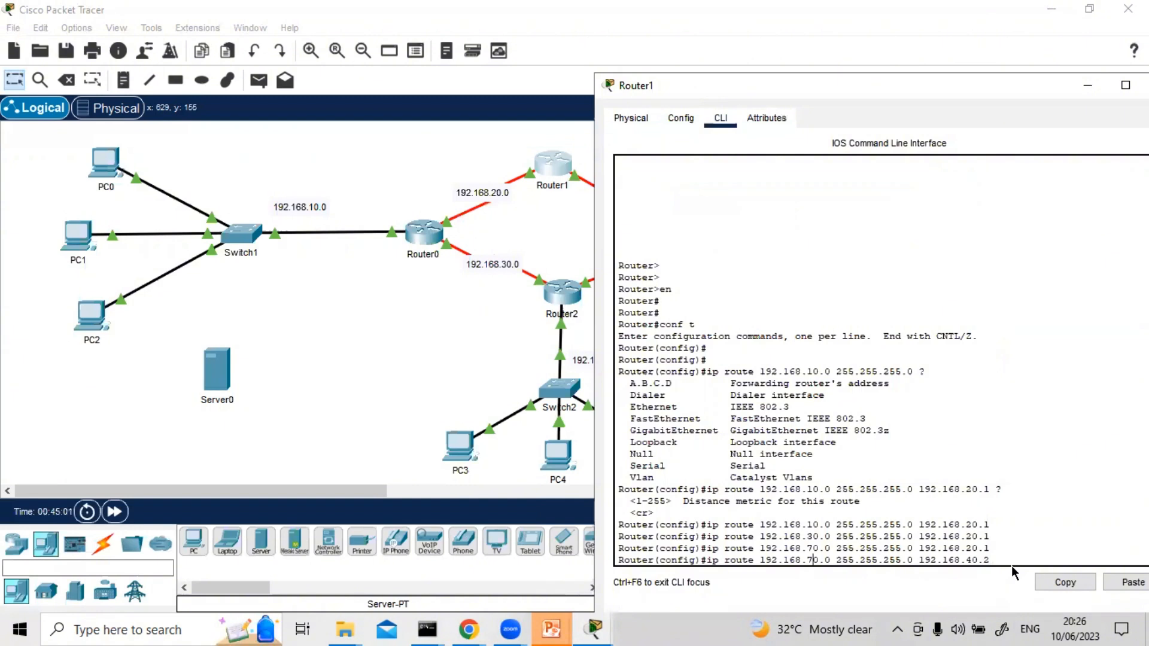
key("BackSpace")
type("5")
key("Return")
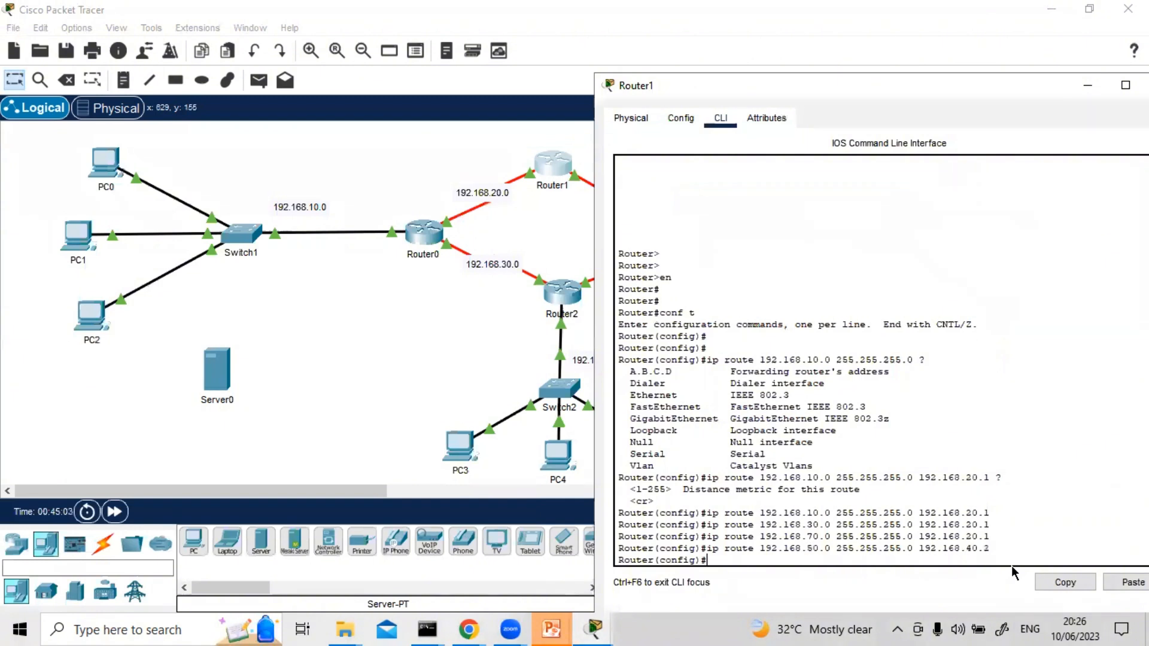
Add a static route on Router1 to 192.168.60.0 255.255.255.0 via 192.168.40.2
key("Up")
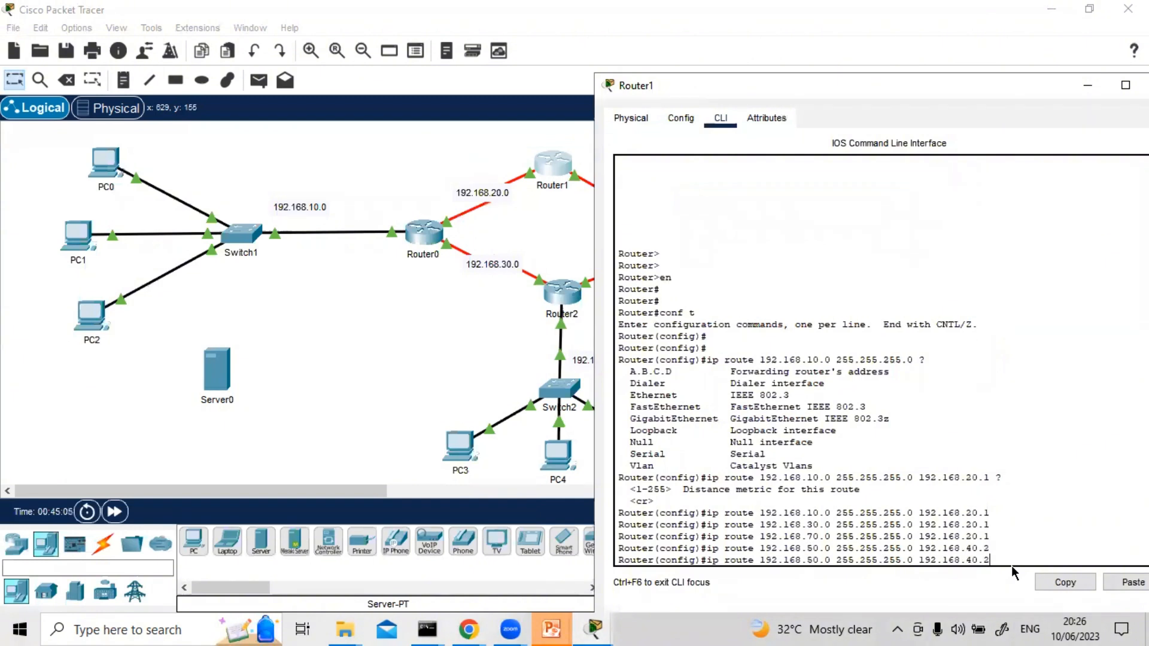
key("Left")
key("Left")
key("Left")
key("Left")
key("Left")
key("Left")
key("Left")
key("Left")
key("Left")
key("Left")
key("Left")
key("Left")
key("Left")
key("Left")
key("Left")
key("Left")
key("Left")
key("Left")
key("Left")
key("Left")
key("Delete")
type("6")
key("Return")
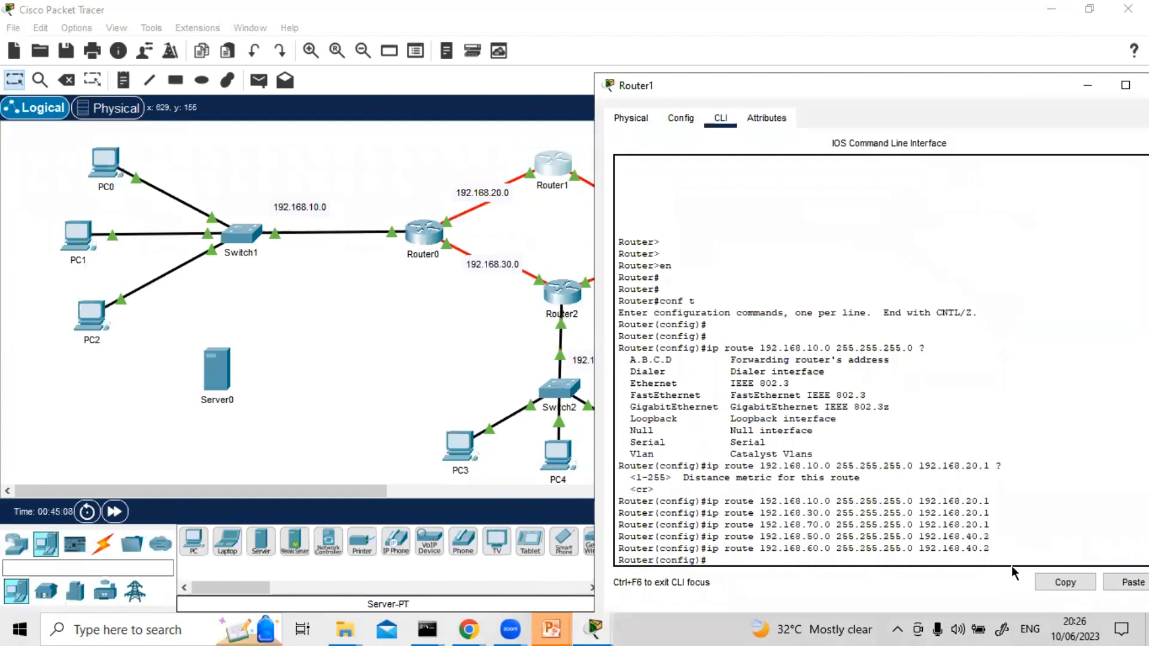
Display Router1's routing table from configuration mode with do sh ip route
key("Return")
key("Return")
type("do ip")
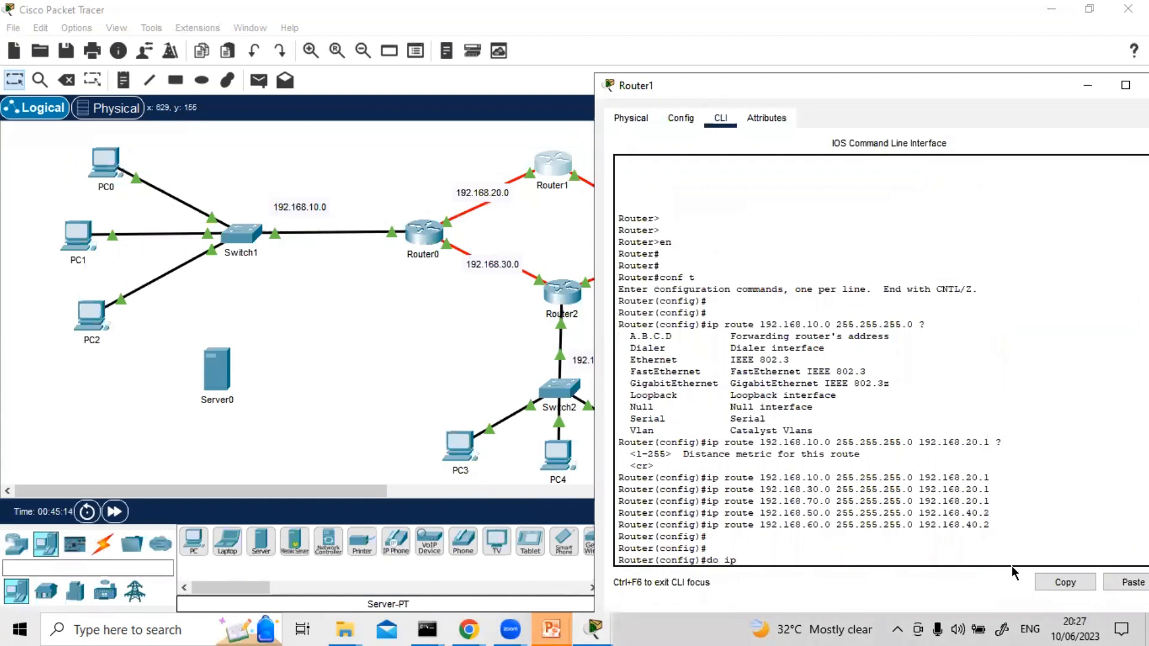
type(" route")
key("Return")
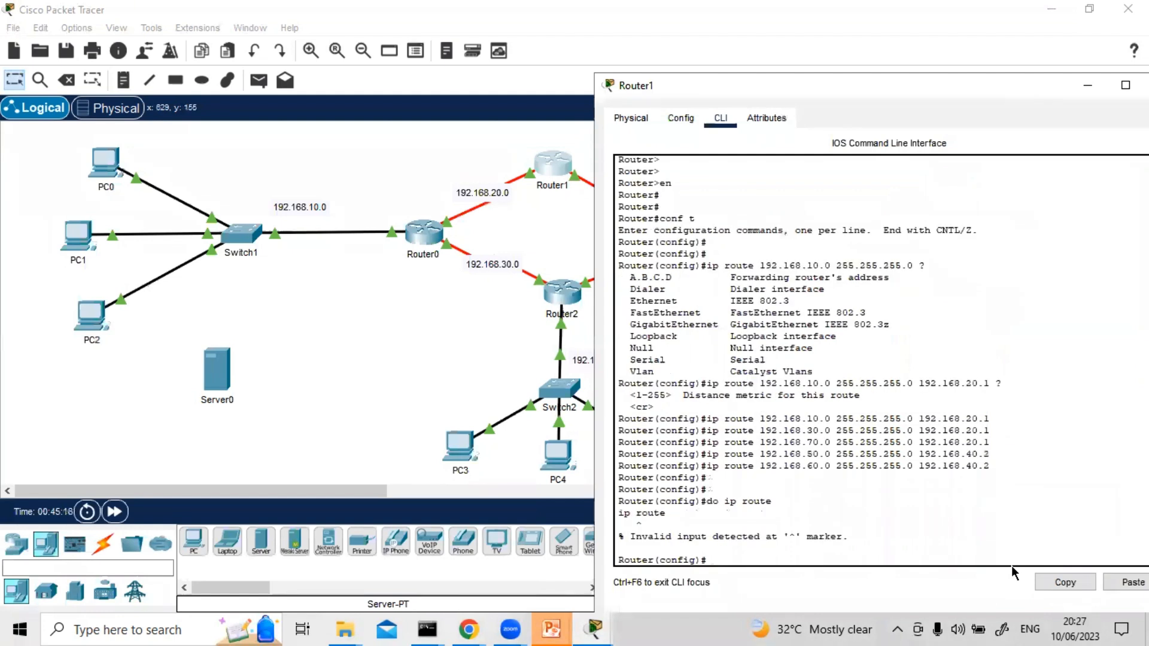
key("Up")
type("sh")
key("Return")
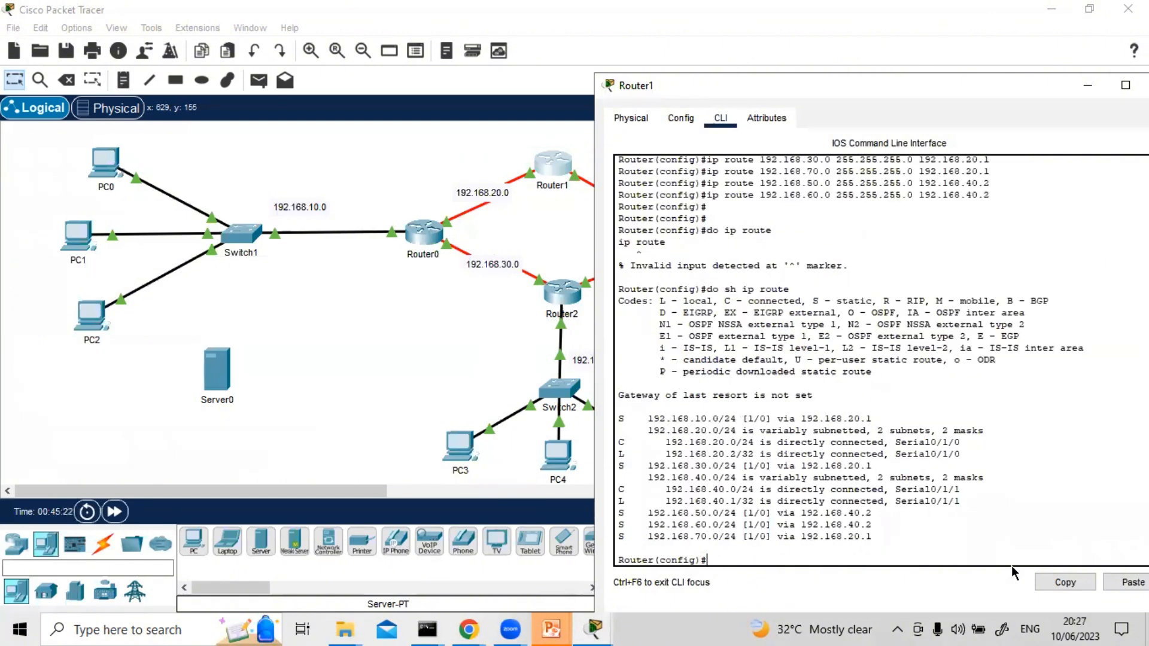
Review the static and directly connected entries in Router1's routing table
key("Return")
key("Return")
key("Return")
key("Return")
key("Return")
key("Return")
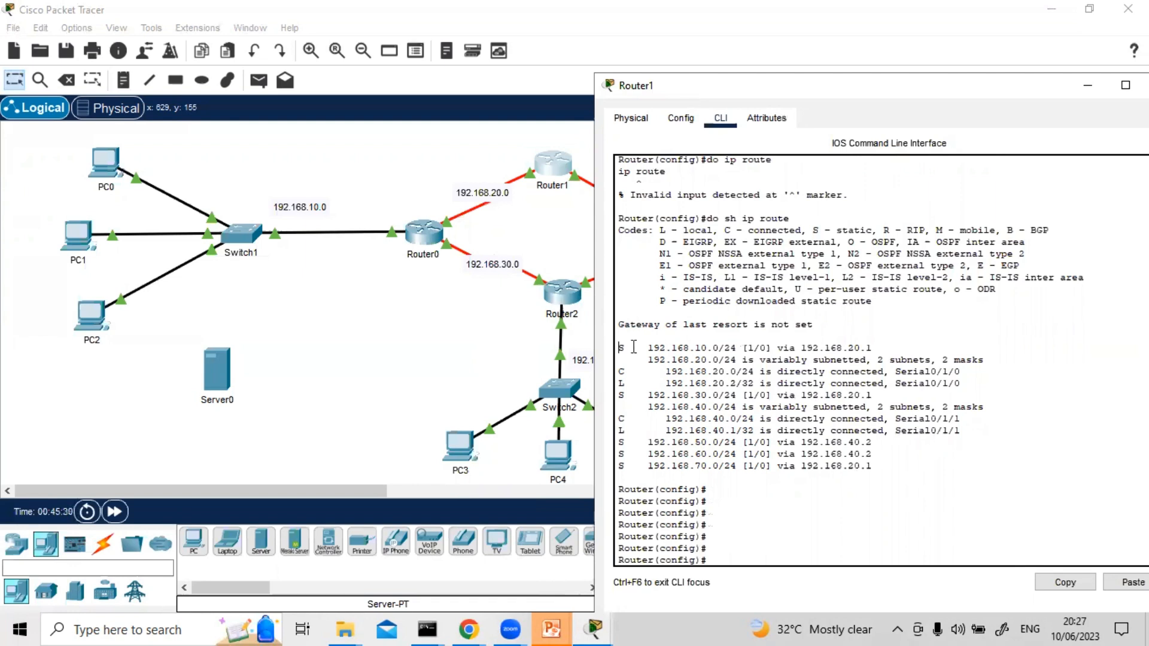
left_click_drag(619, 347, 723, 347)
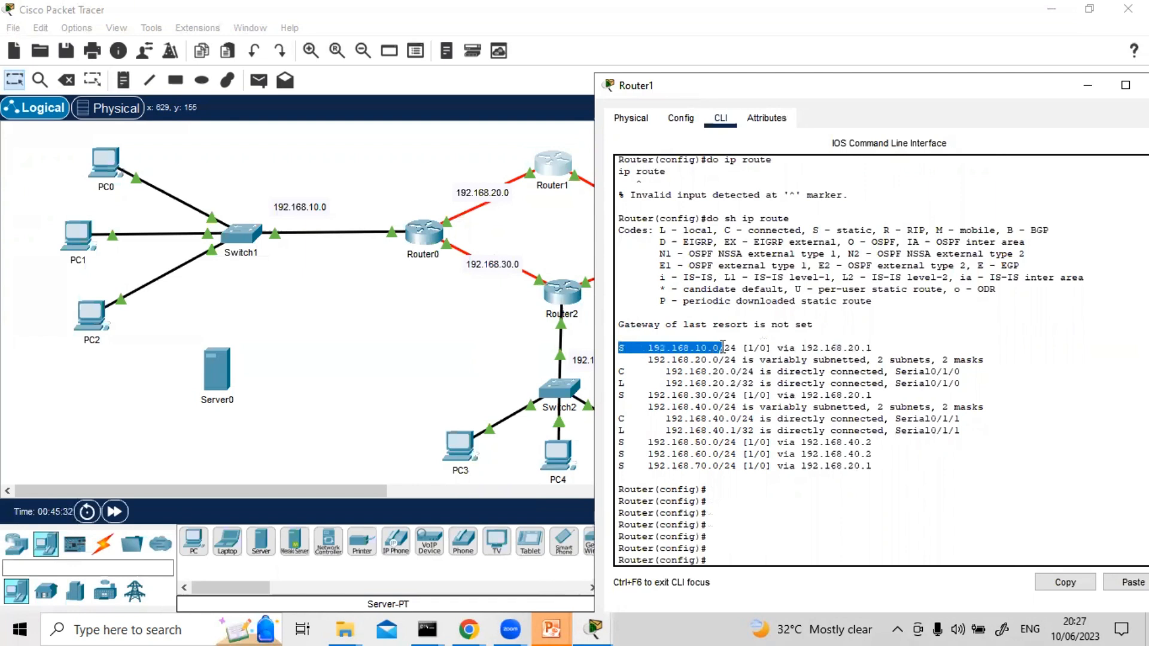
left_click(634, 368)
left_click_drag(634, 368, 642, 408)
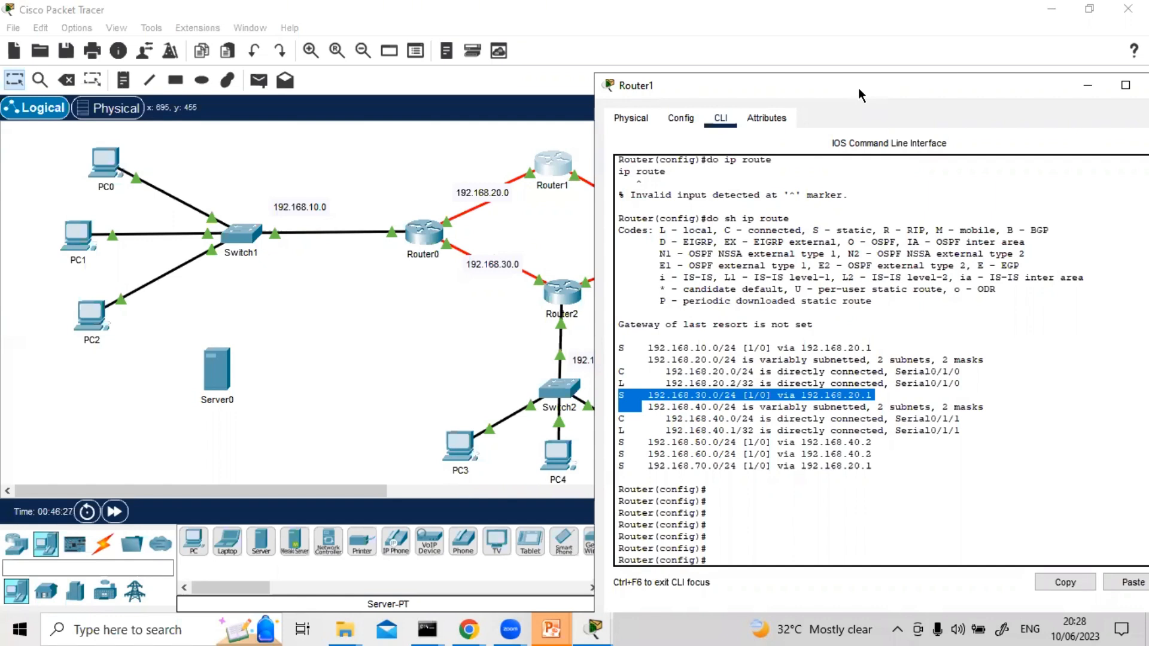
Close Router1's configuration window to return to the full topology
left_click_drag(858, 88, 849, 77)
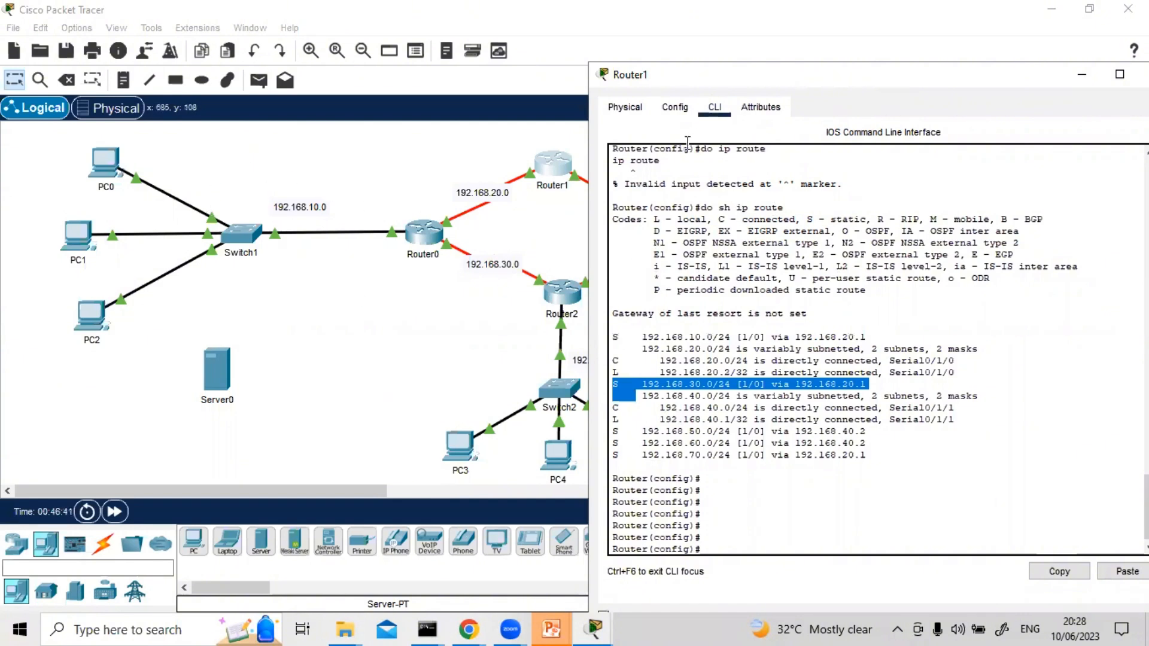
left_click_drag(985, 70, 896, 71)
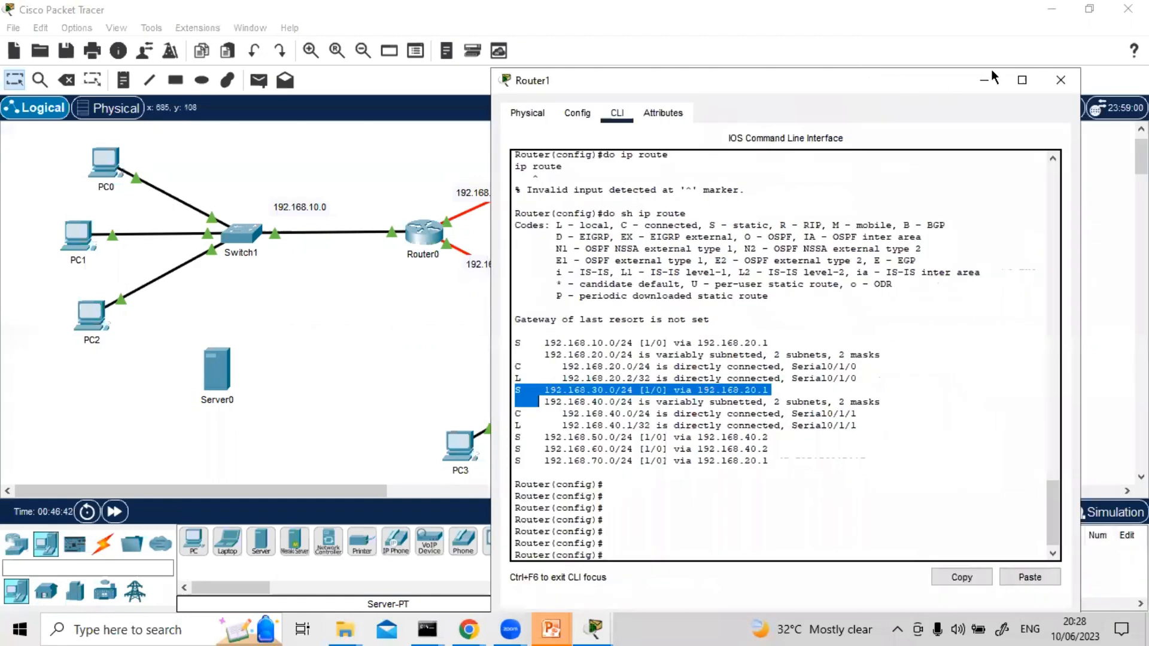
left_click(1060, 81)
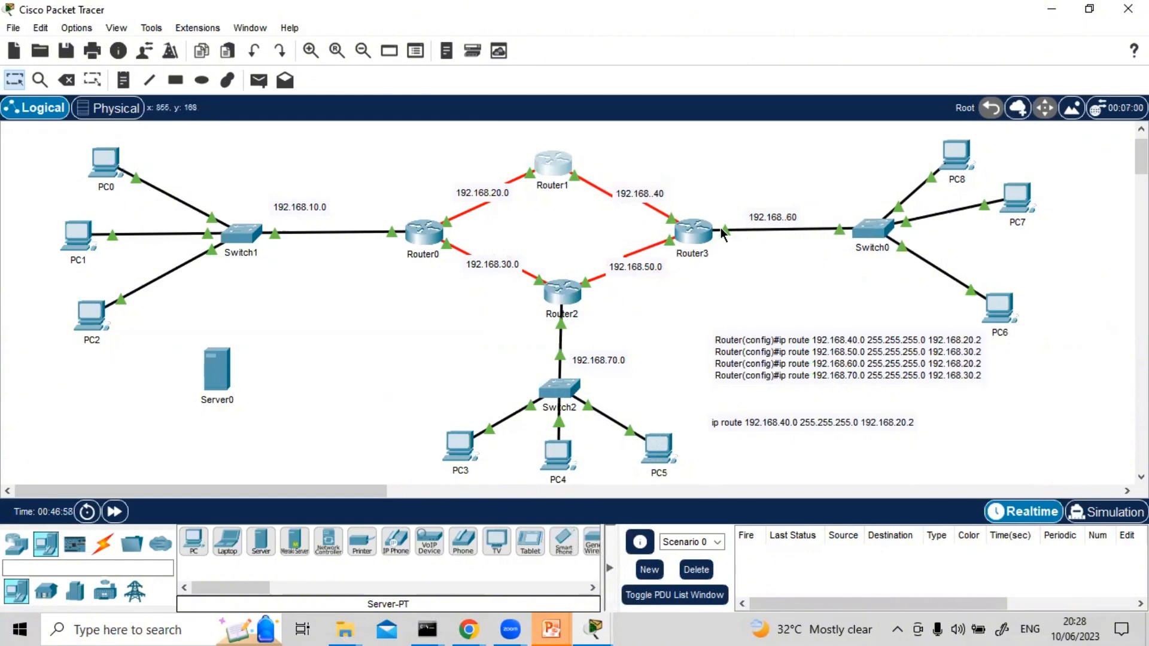
Label the two ends of the Router0–Router1 link with notes: 20.1 beside Router0 and 20.2 beside Router1
left_click(123, 79)
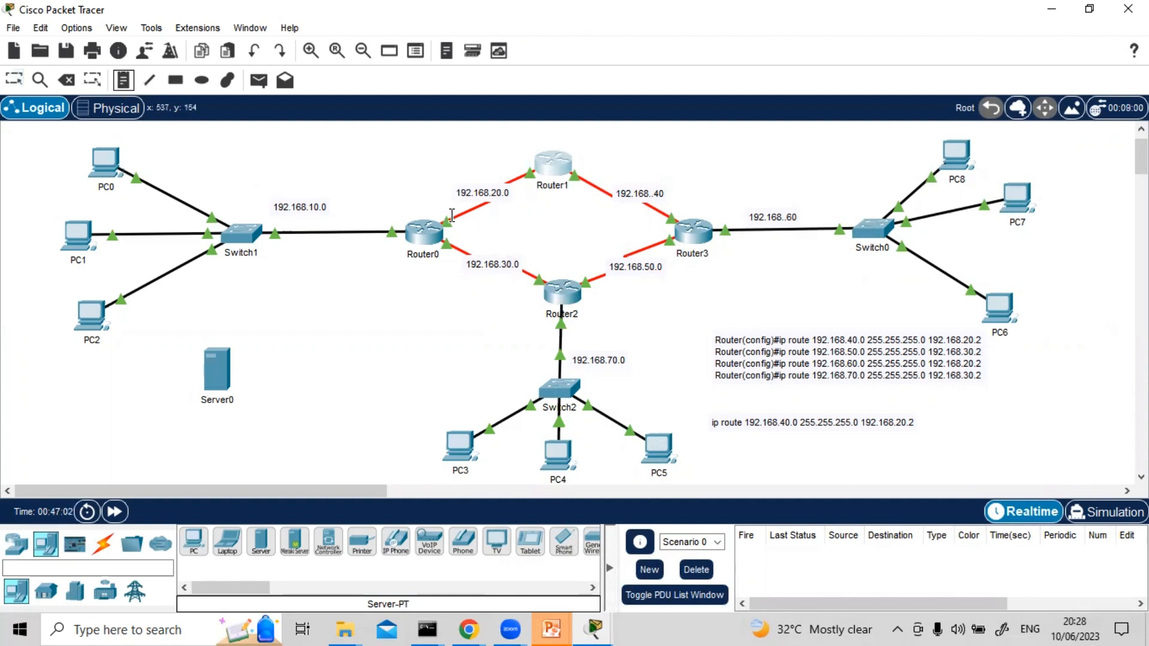
left_click(451, 216)
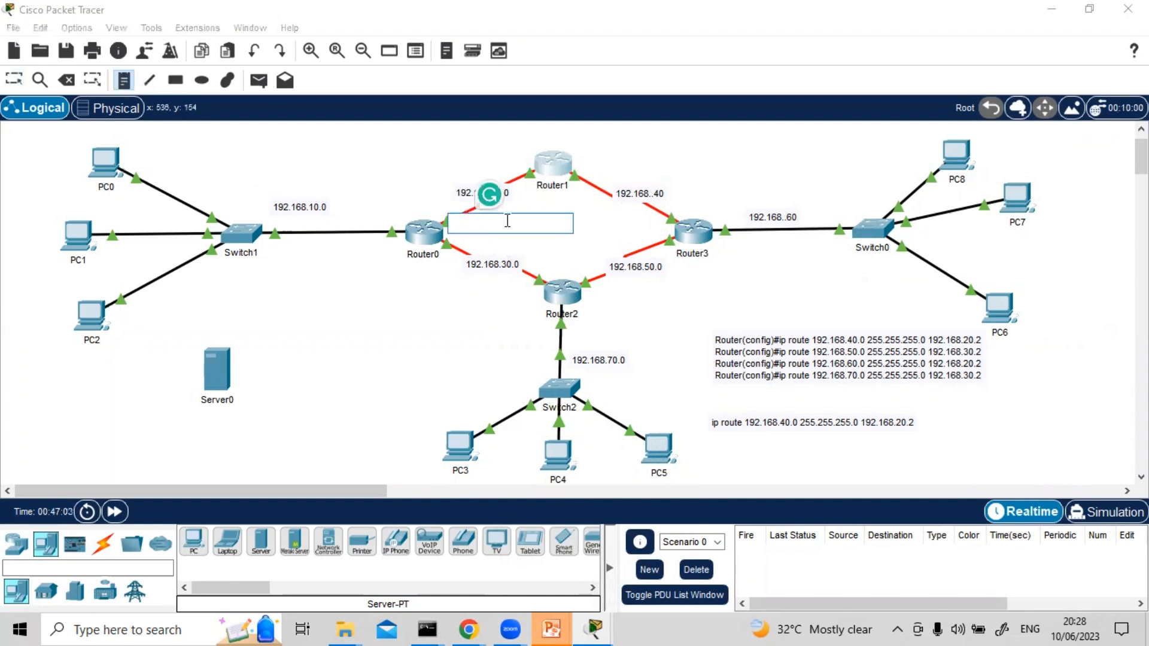
type("20.1")
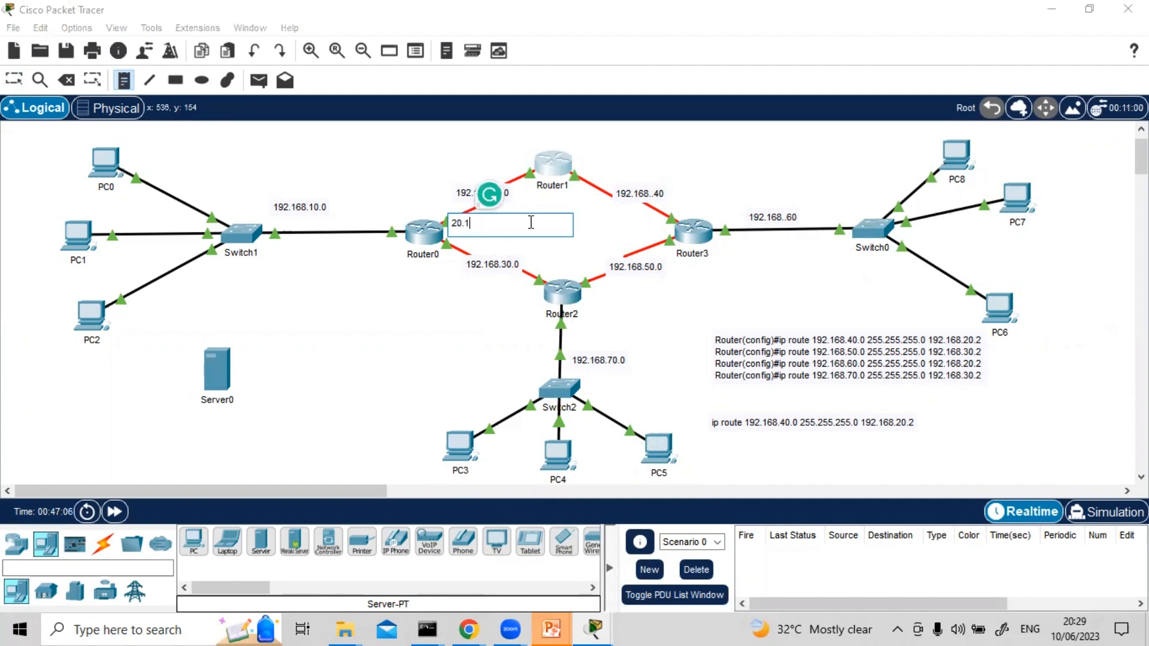
left_click(514, 154)
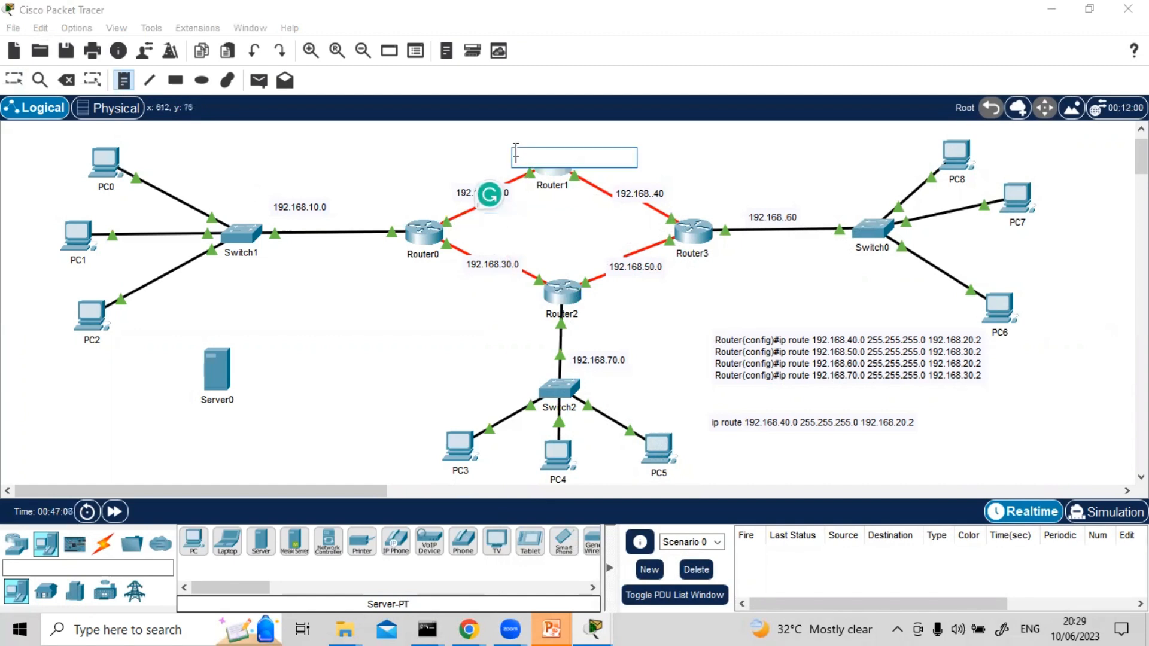
type("20.")
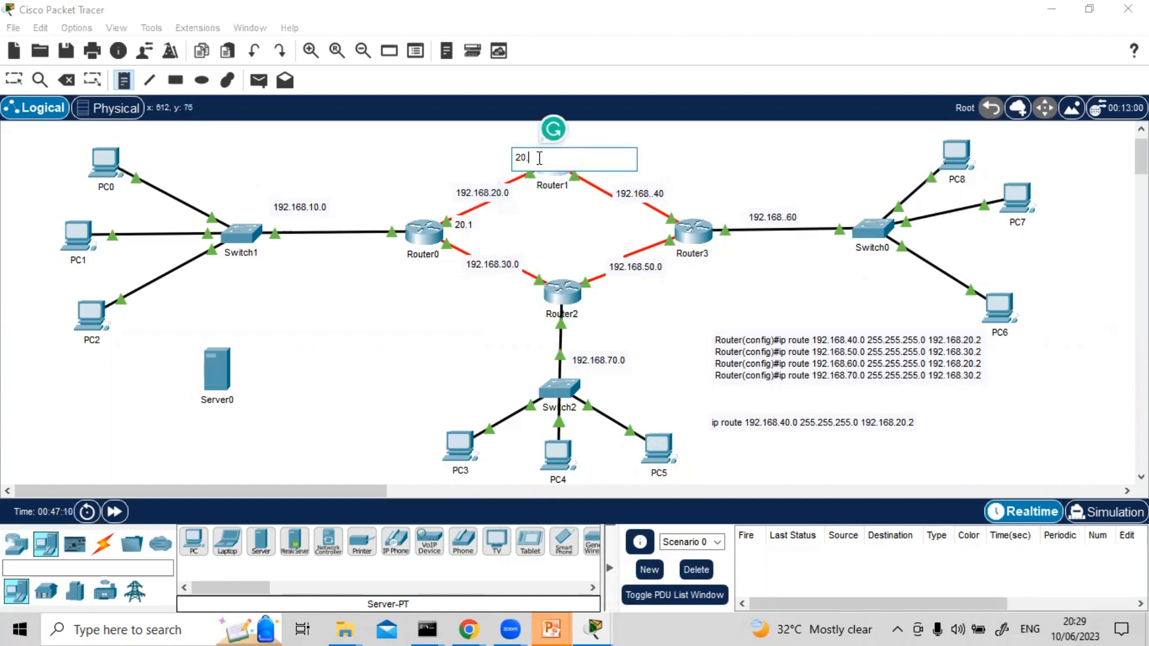
type("2")
Label the two ends of the Router1–Router3 link with notes: 40.1 beside Router1 and 40.2 beside Router3
left_click(575, 178)
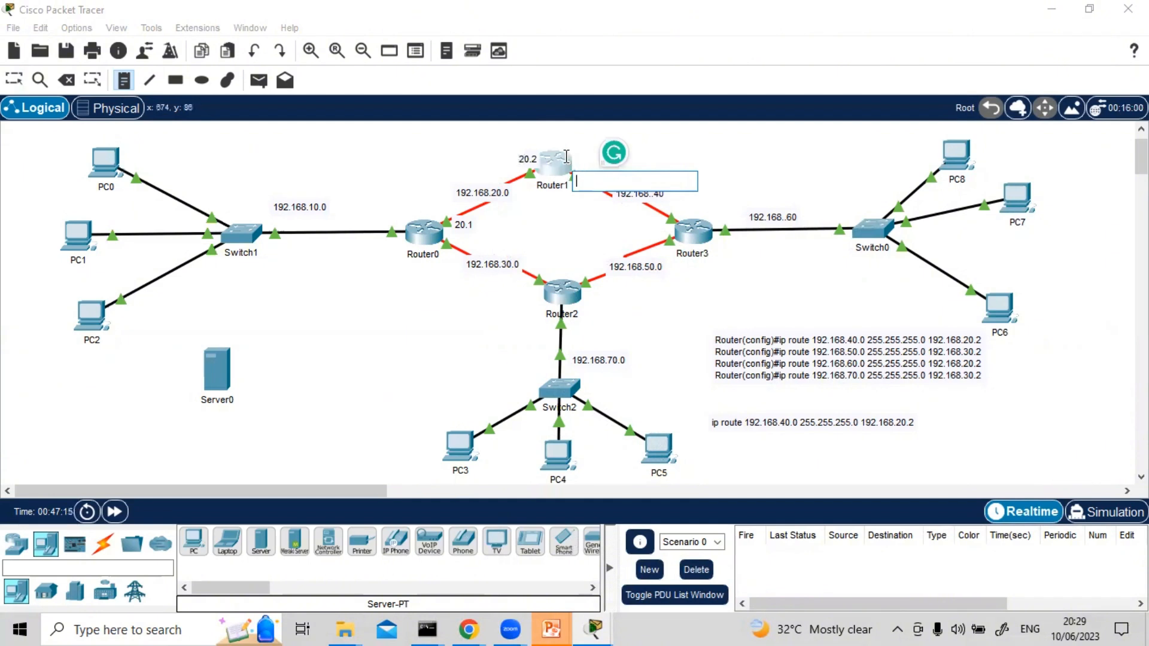
left_click(571, 156)
left_click(571, 157)
type("4")
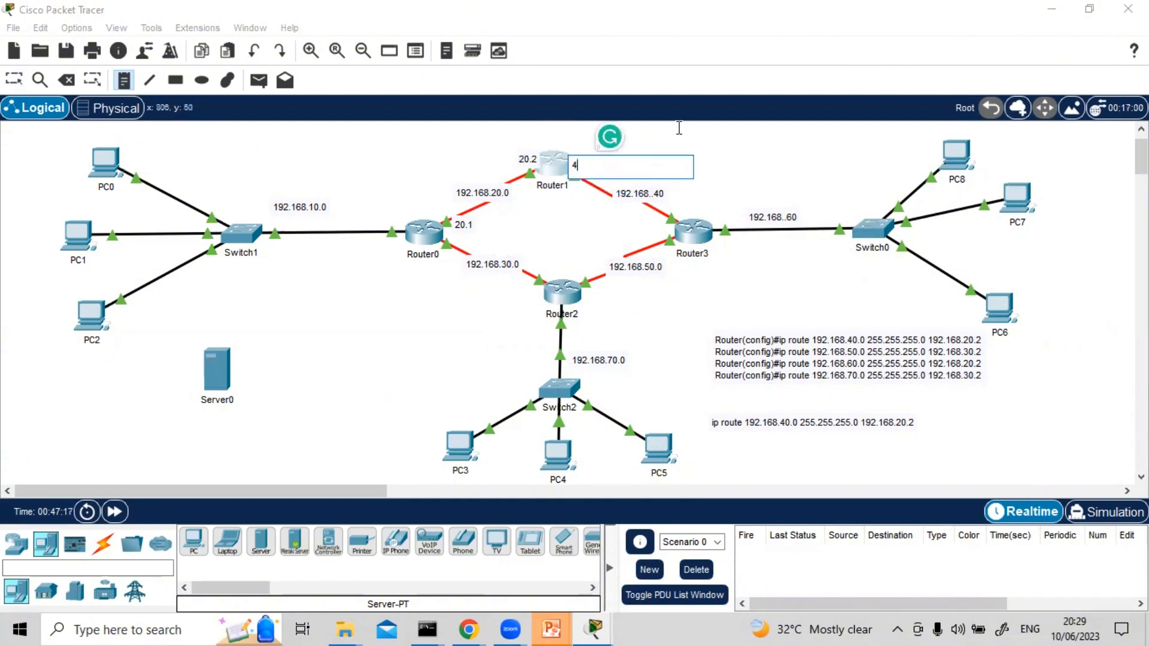
type("0.1")
left_click(656, 215)
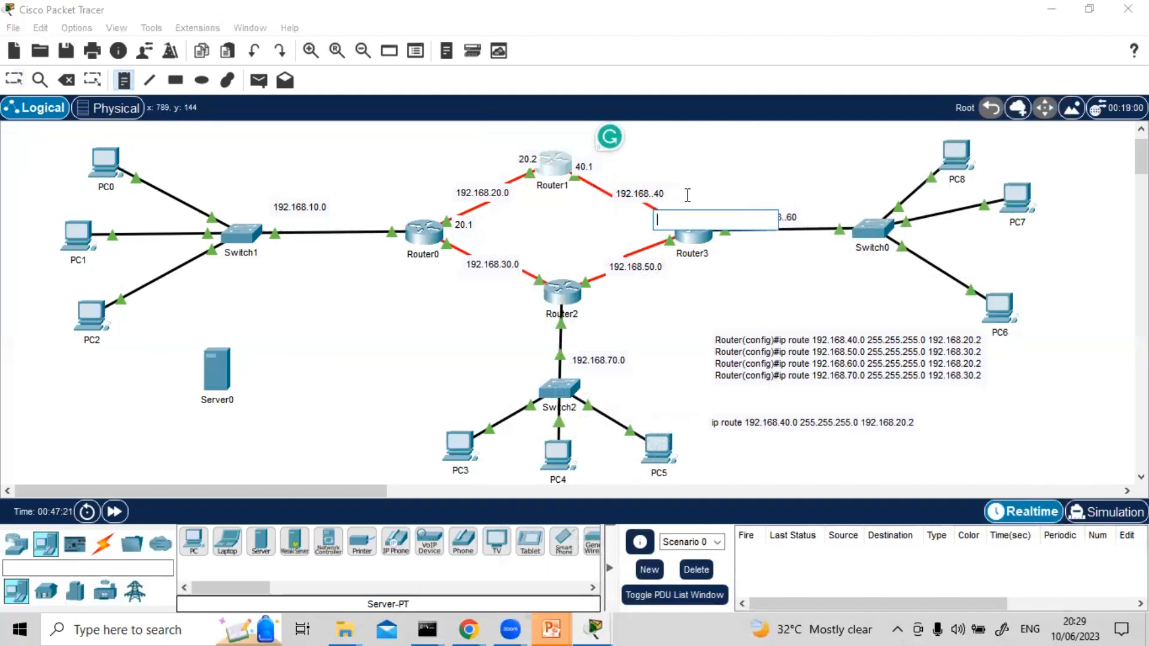
type("40.")
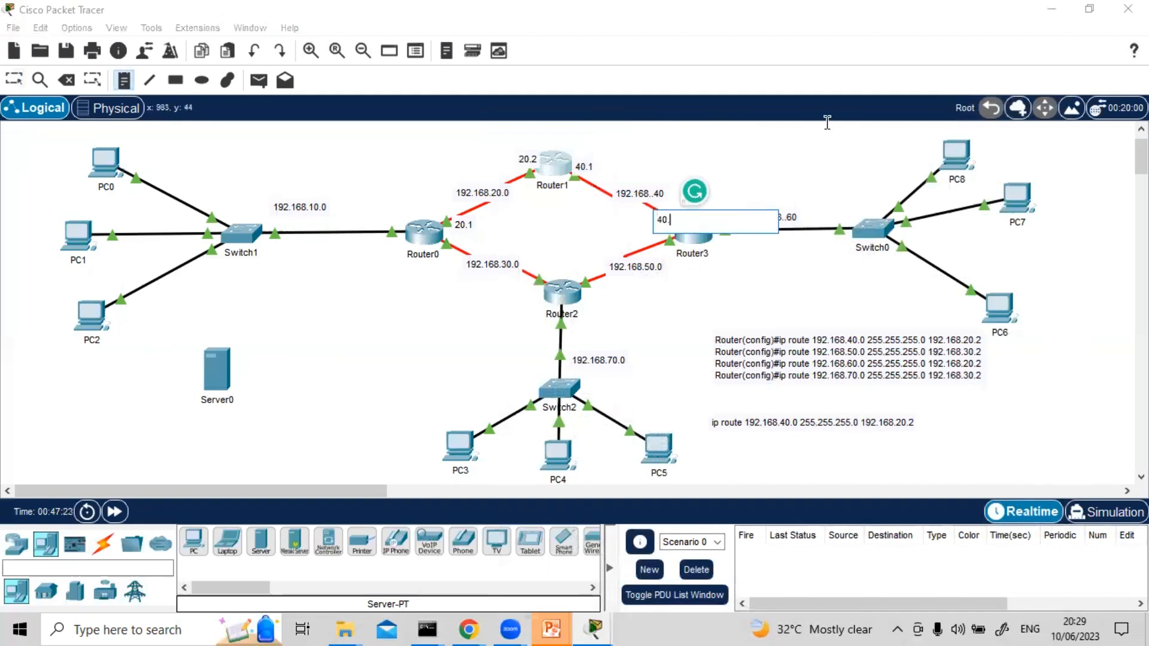
type("2")
Label the two ends of the Router0–Router2 link with notes: 30.1 beside Router0 and 30.2 beside Router2
left_click(441, 244)
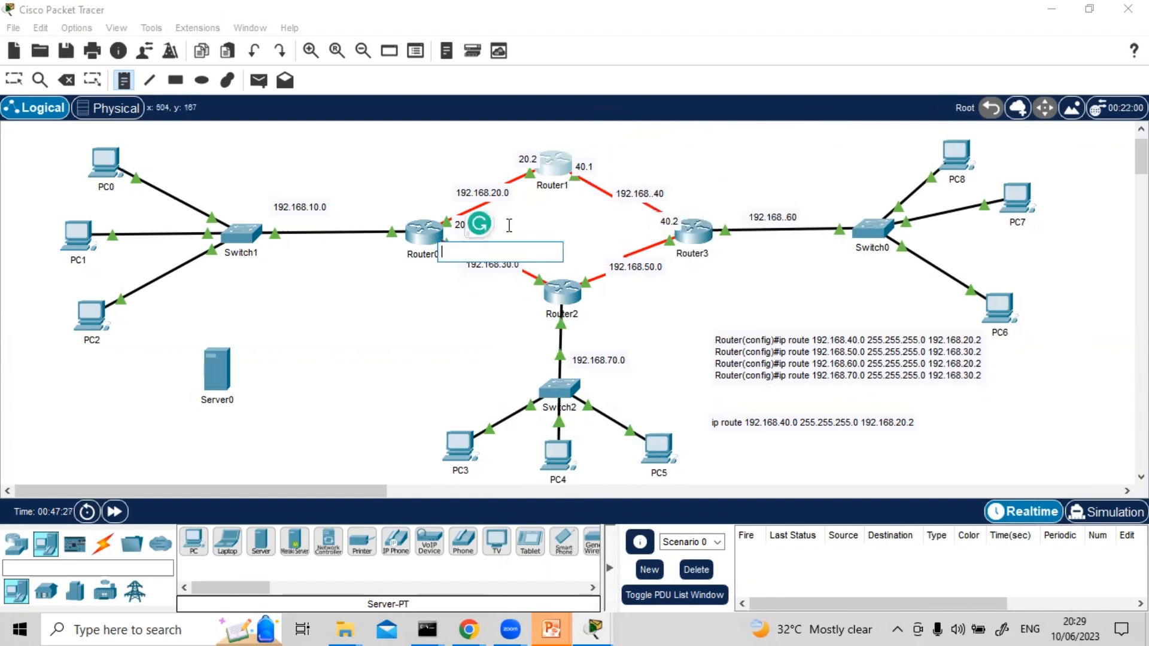
type("30.1")
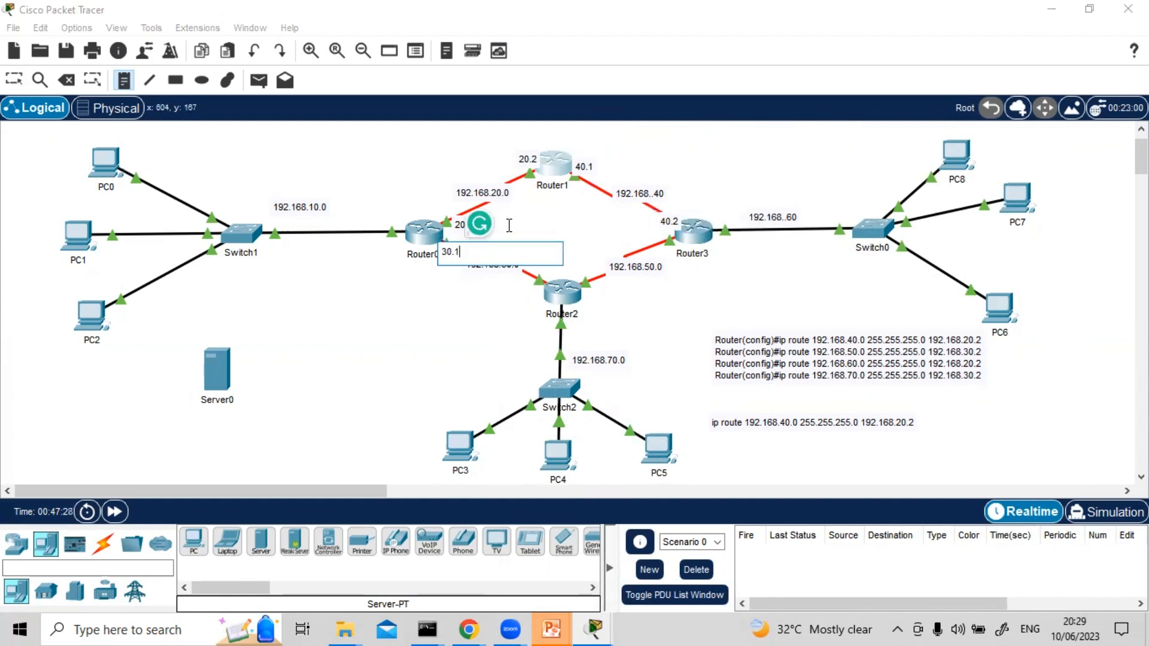
left_click(523, 275)
type("30.2")
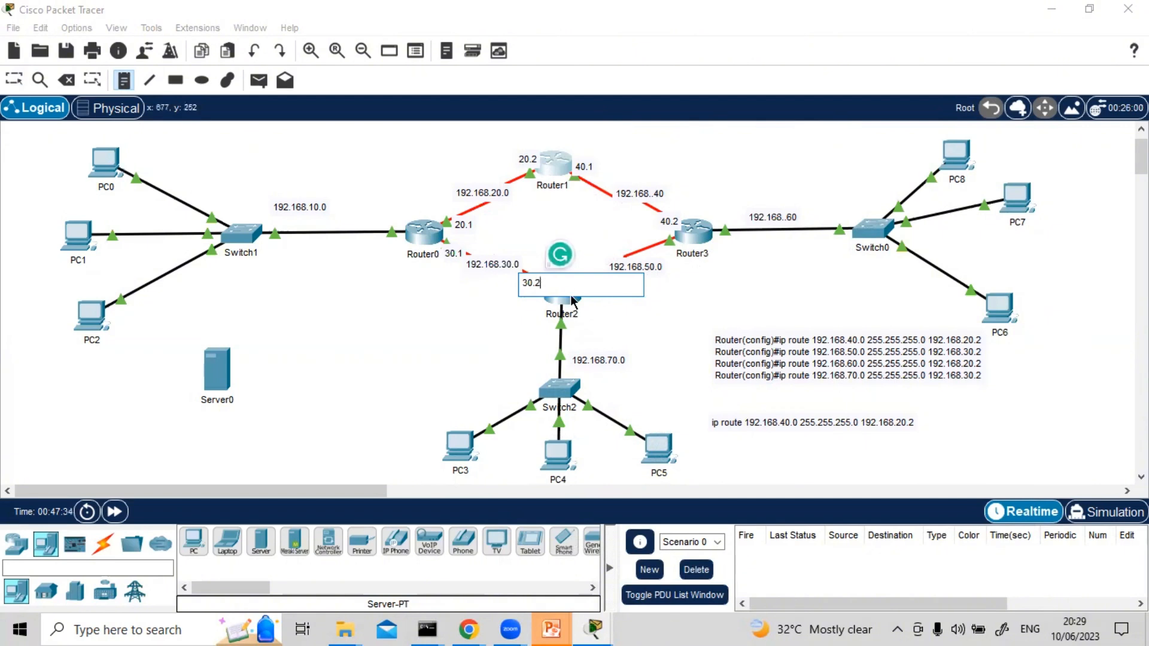
Label the two ends of the Router2–Router3 link with notes: 50.1 beside Router2 and 50.2 beside Router3
left_click(578, 269)
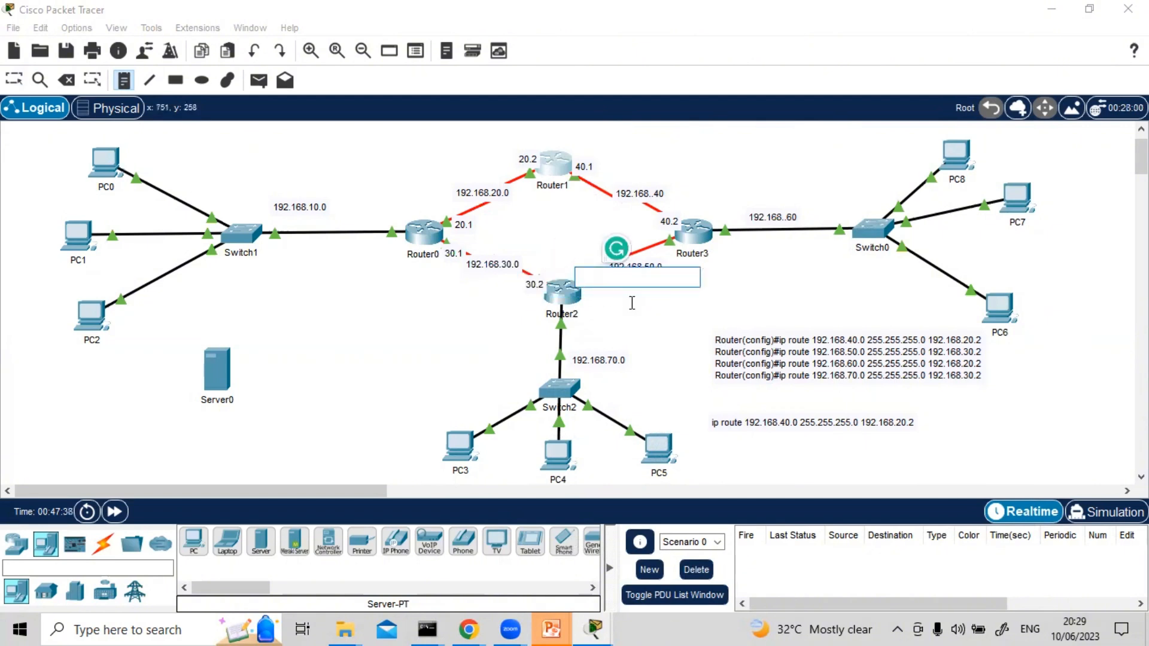
type("50")
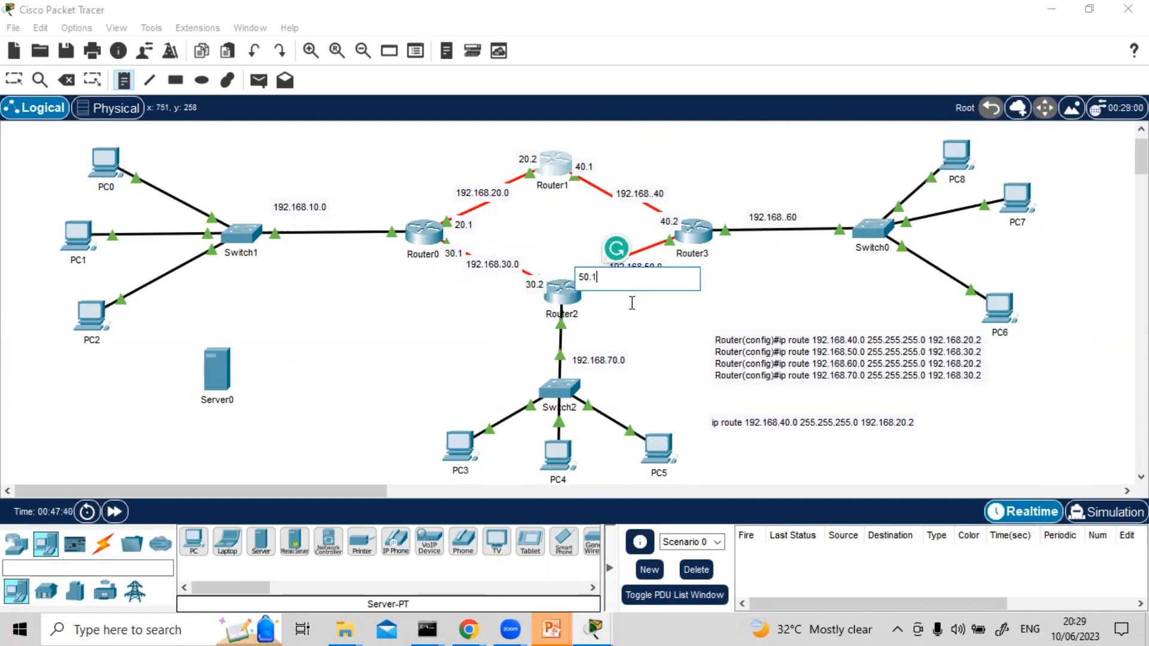
type(".1")
left_click(657, 237)
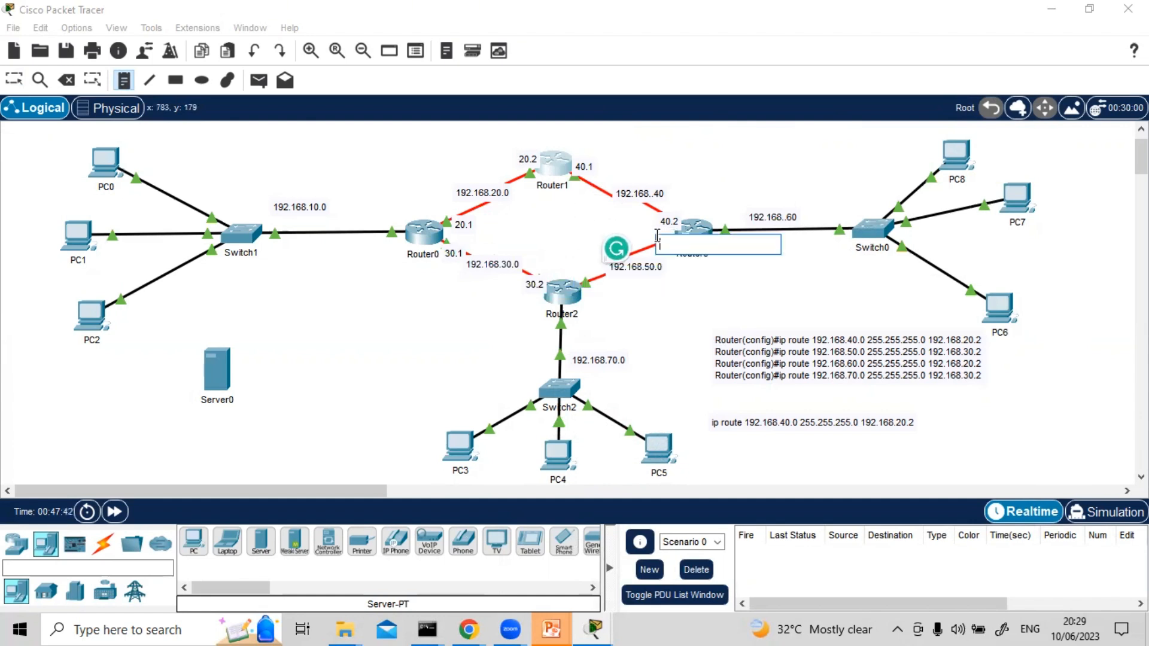
type("50")
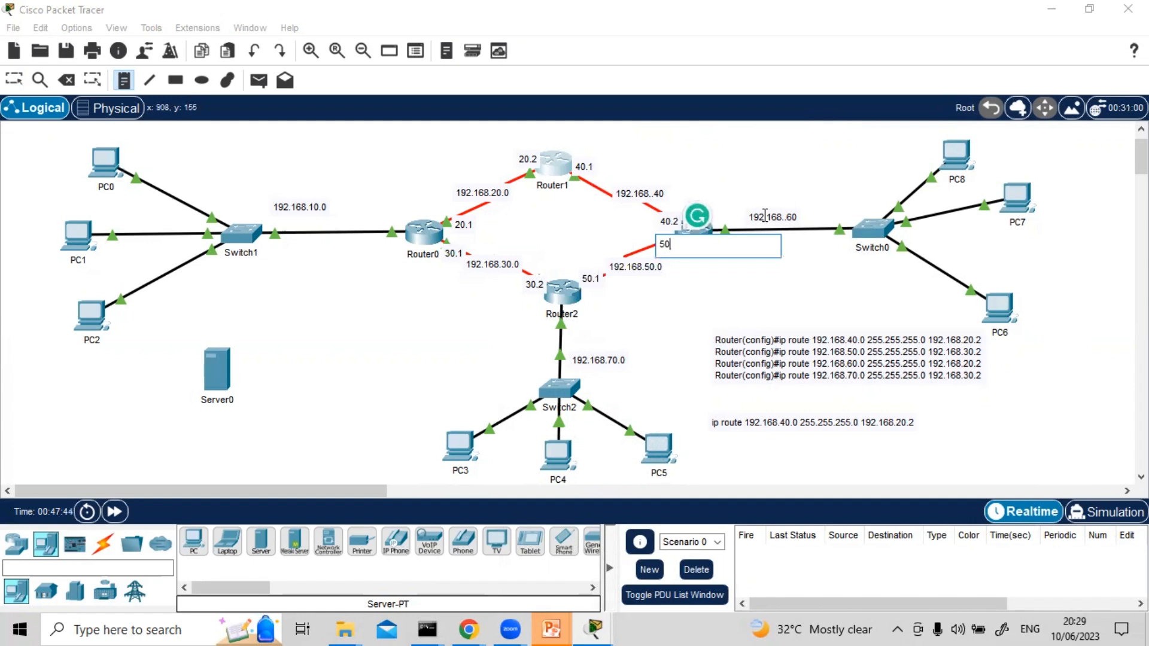
type(".2")
Add notes for the switch-facing router interfaces: 60.1 beside Router3 and 79.1 just below Router2
left_click(724, 226)
type("60")
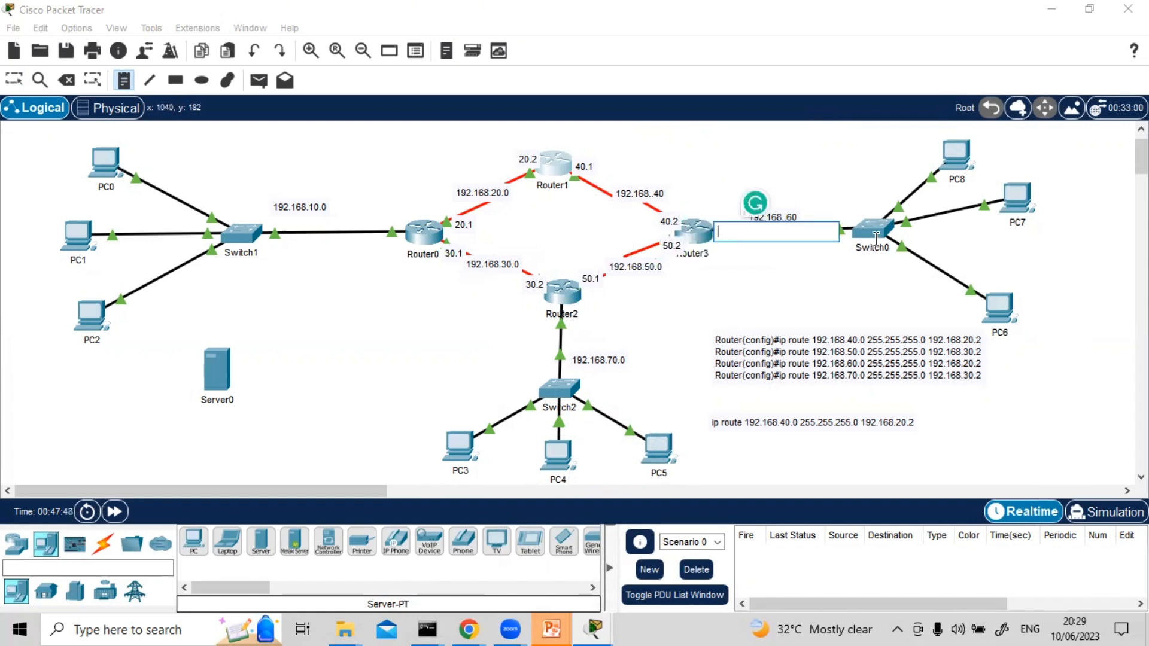
type(".1")
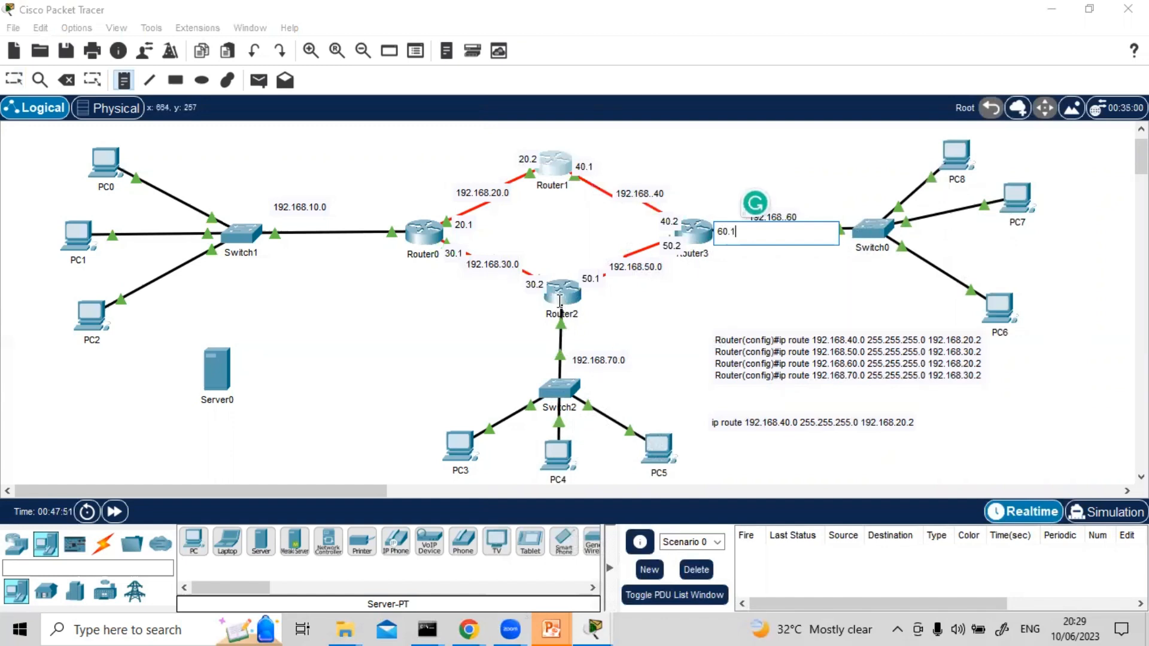
left_click(560, 307)
type("79")
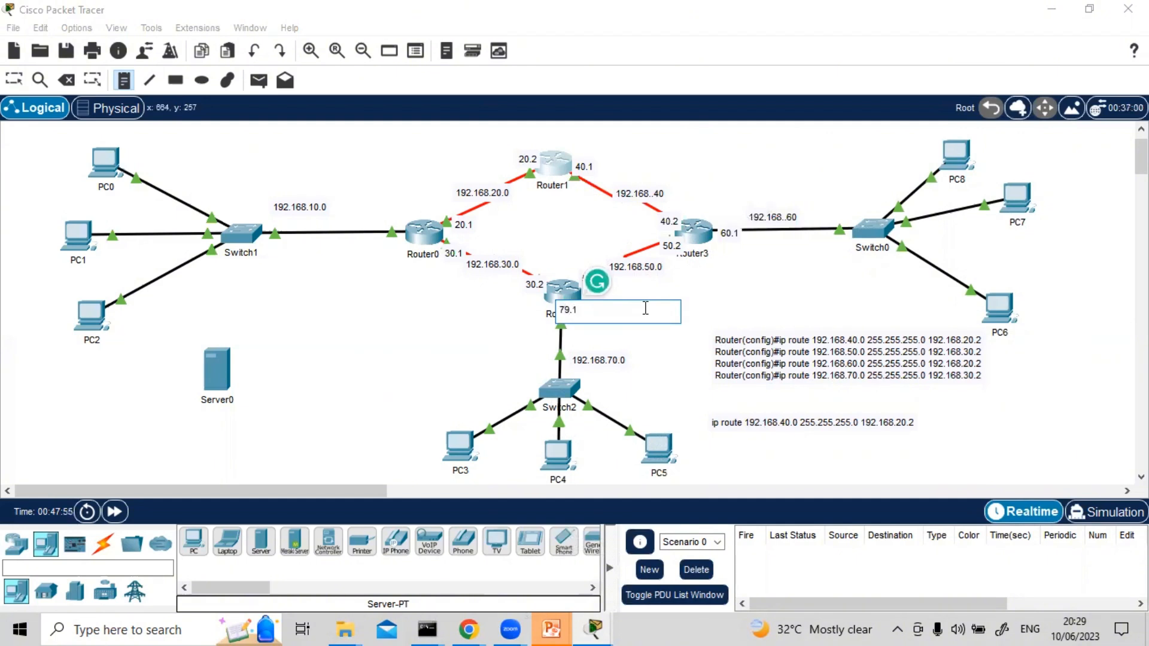
type(".1")
left_click(640, 358)
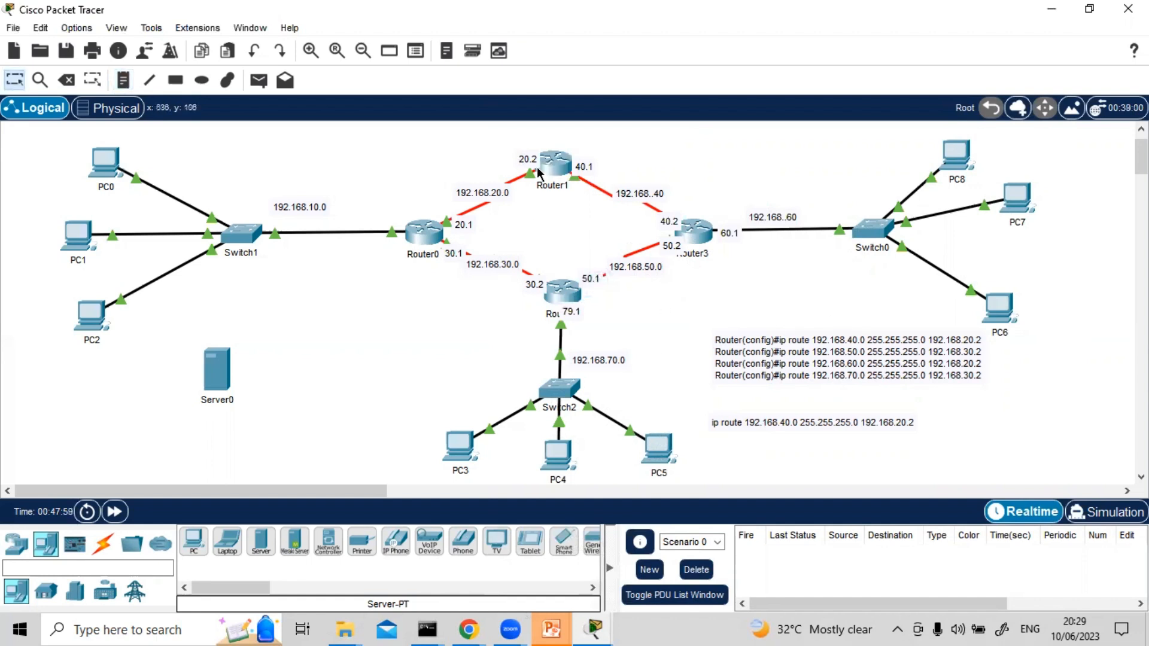
Nudge Router1 slightly, and correct the note below Router2 to read 70.1
mouse_move(556, 170)
left_mouse_down()
mouse_move(566, 167)
mouse_move(552, 153)
left_mouse_up()
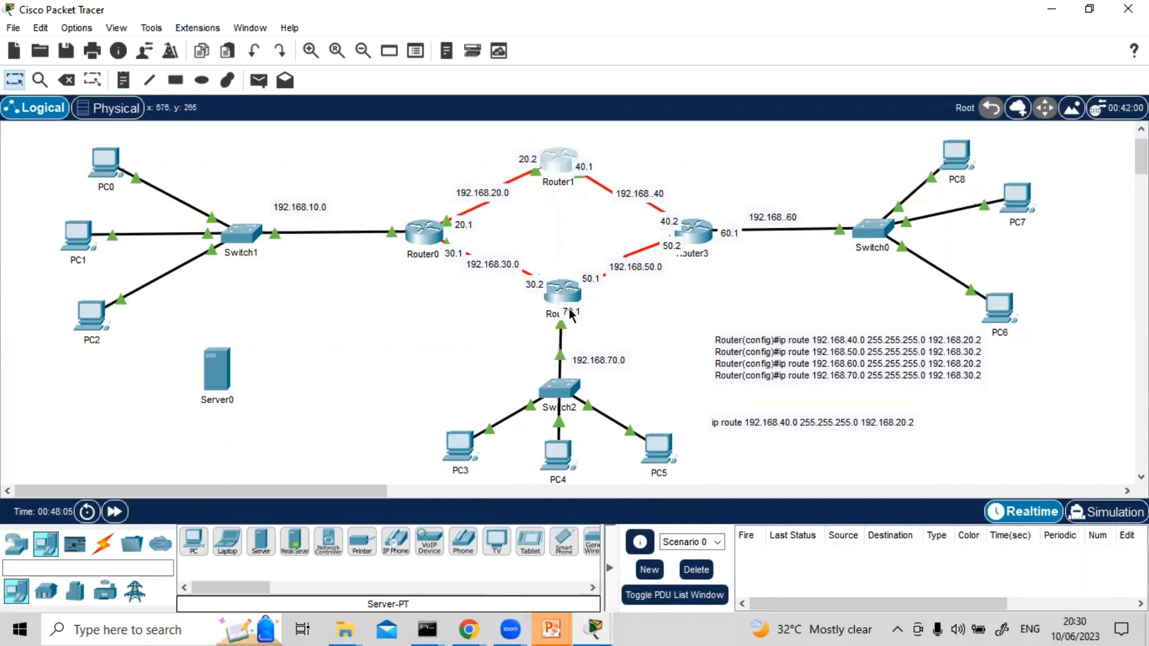
left_click(569, 310)
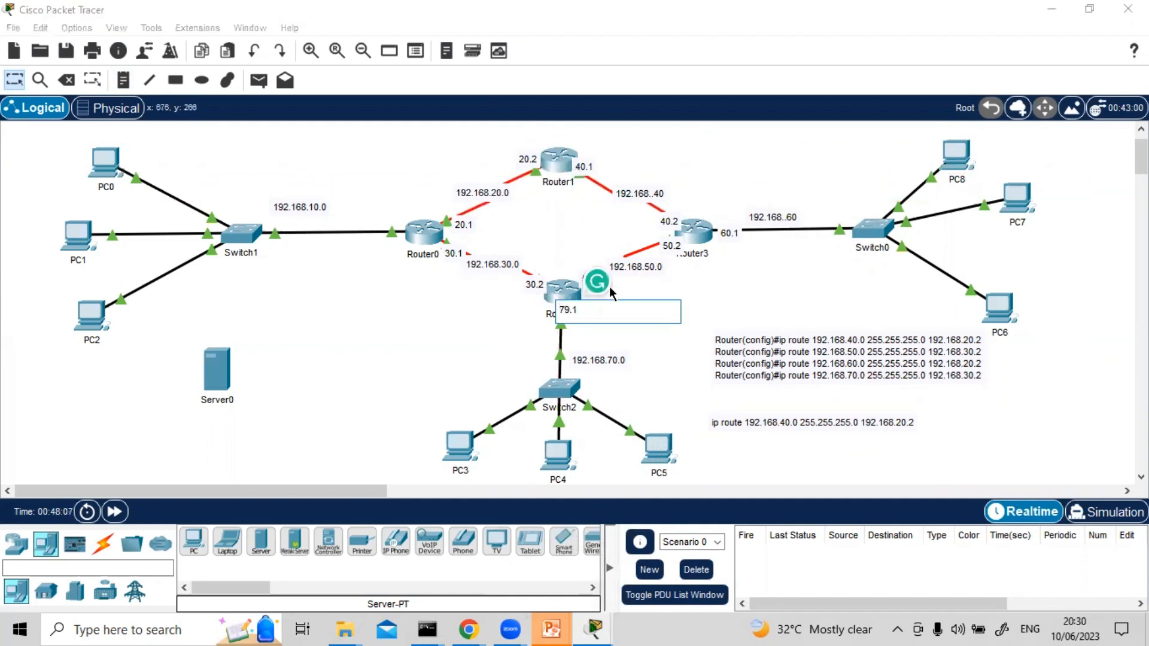
type("0")
left_click(657, 320)
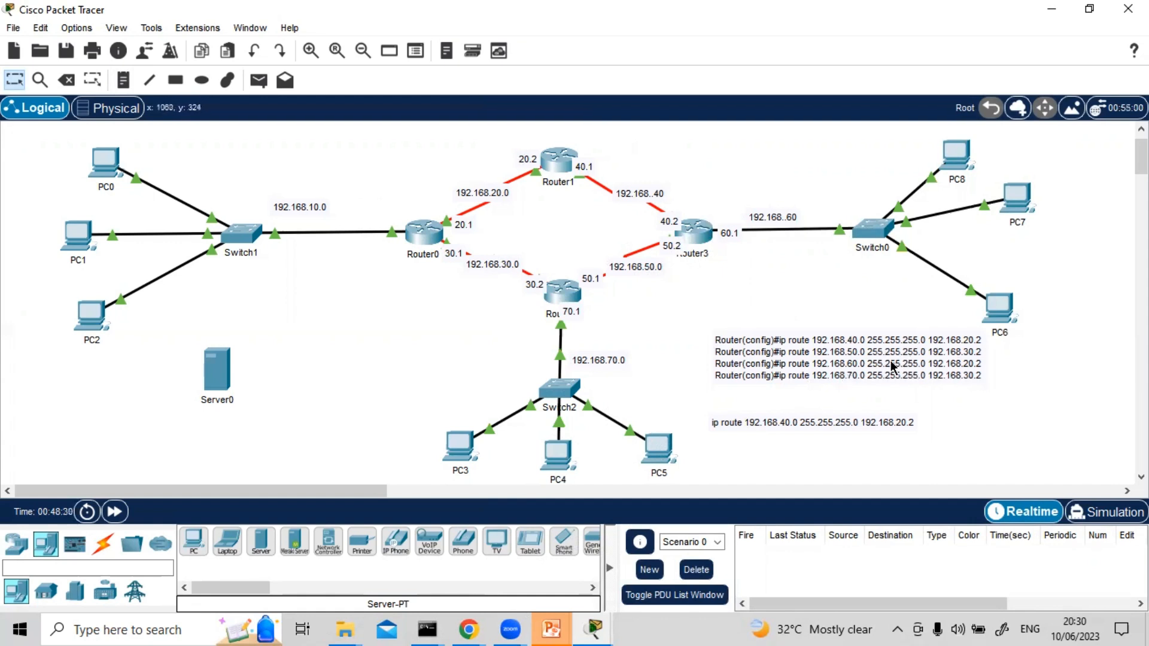
Open Router2's command-line interface and enter privileged mode with en
left_click(568, 296)
key("Return")
key("Return")
type("en")
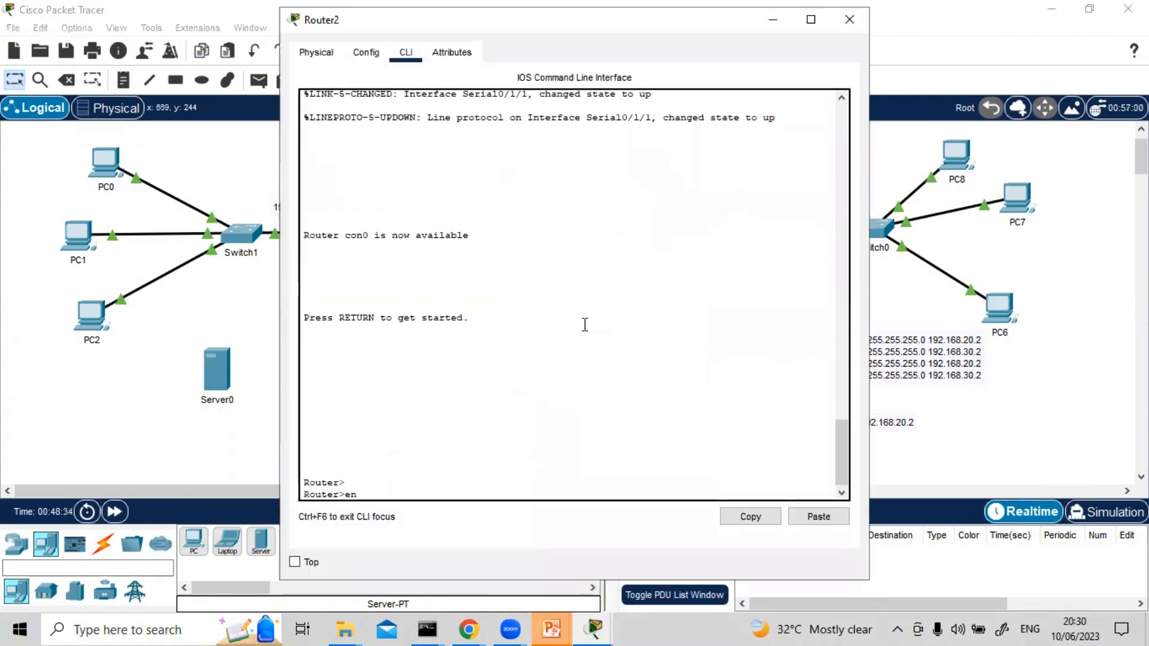
key("Return")
Display Router2's routing table with sh ip route and examine its directly connected networks
type("sh ip rout")
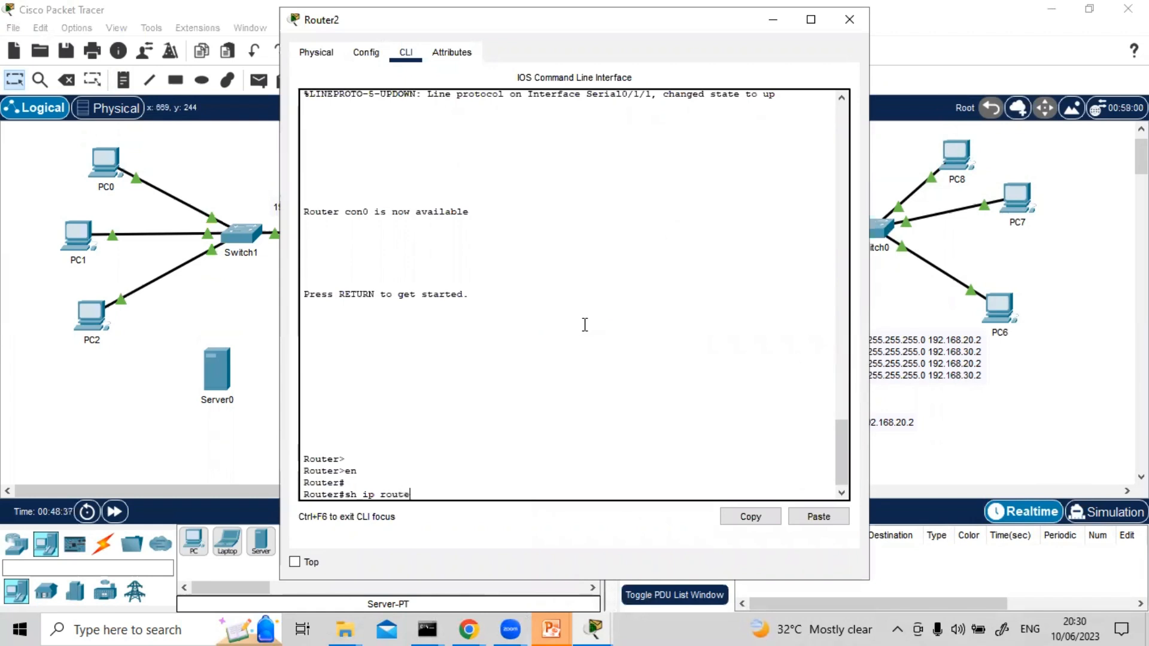
type("e")
key("Return")
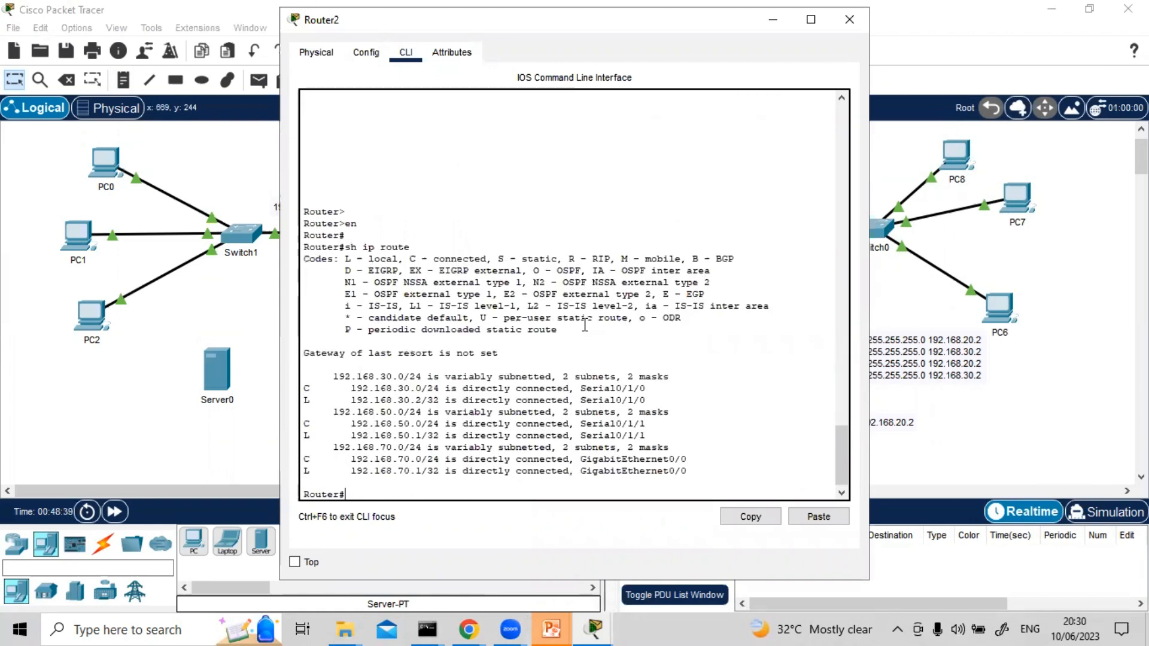
key("Return")
key("Return")
key("Return")
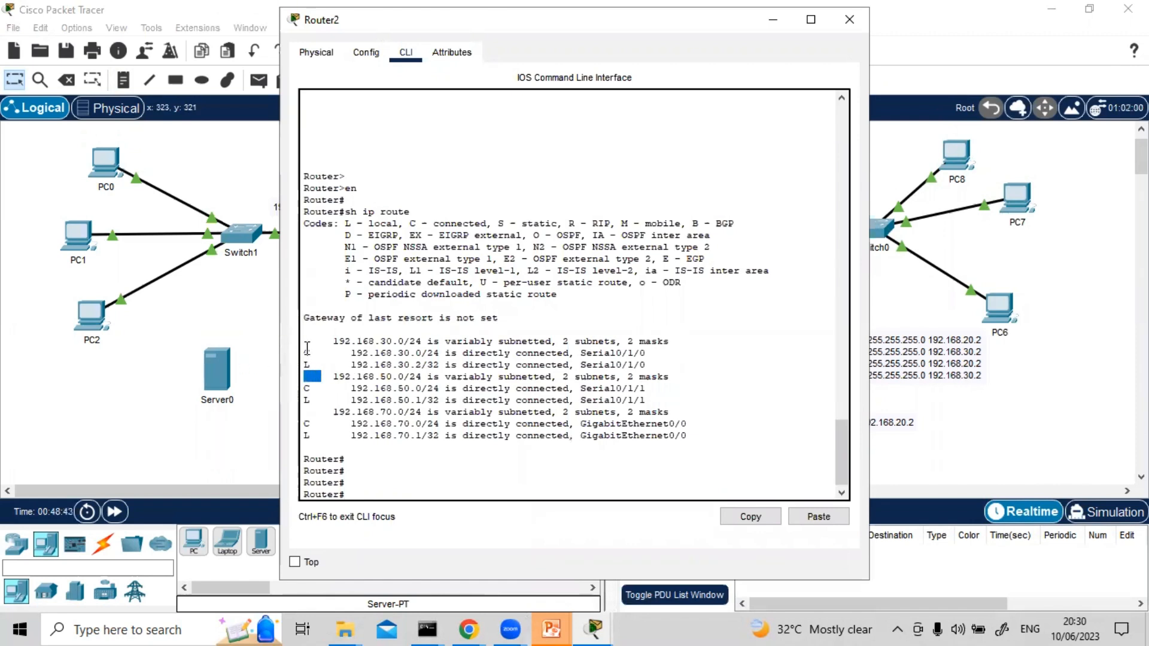
left_click_drag(305, 353, 338, 376)
Enter global configuration mode on Router2 with conf t
left_click(383, 473)
type("con")
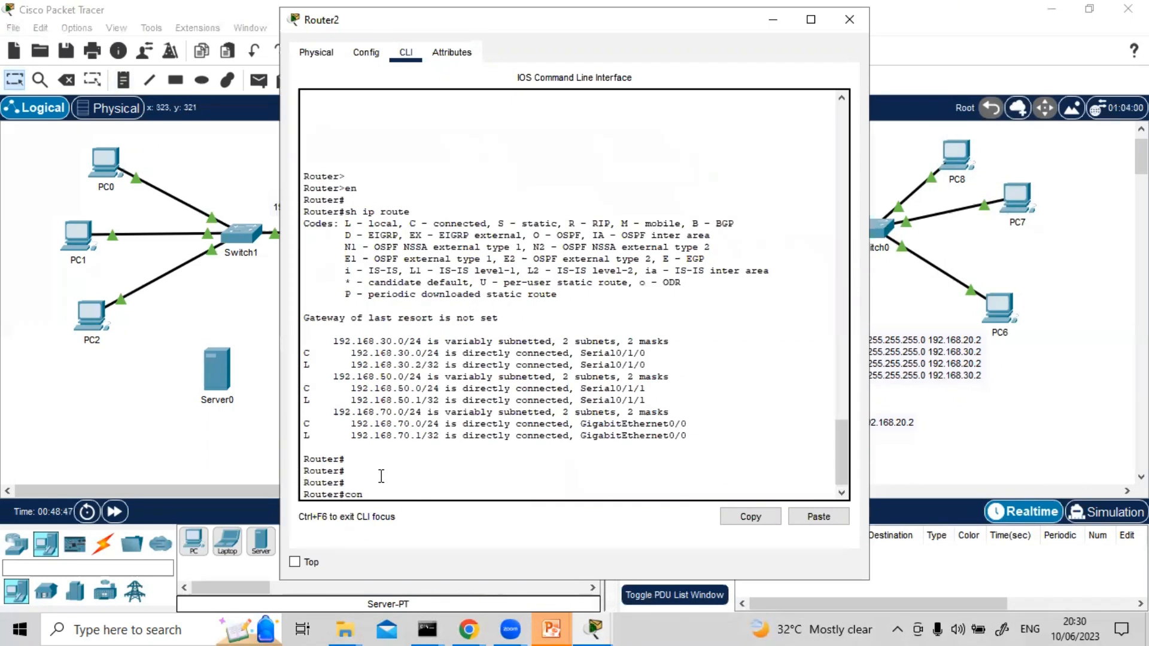
type("f t")
key("Return")
key("Return")
key("Return")
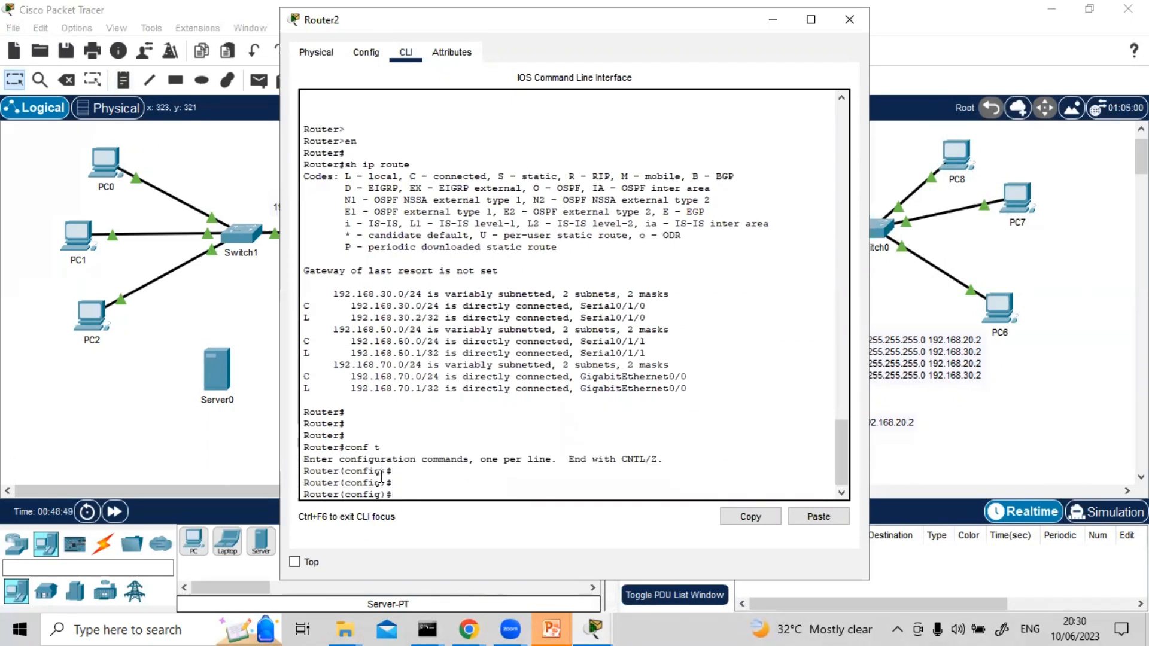
Add a static route on Router2 to network 192.168.10.0 with mask 255.255.255.0 via next hop 192.168.30.1
type("ip rout")
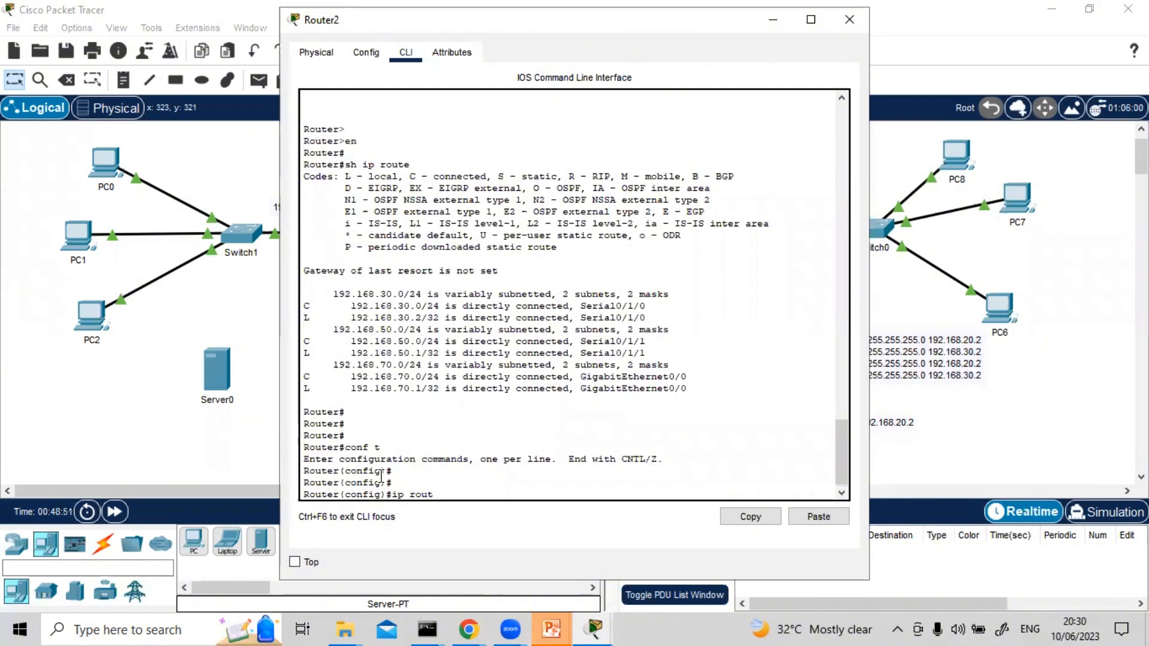
type("e")
left_click_drag(558, 25, 960, 348)
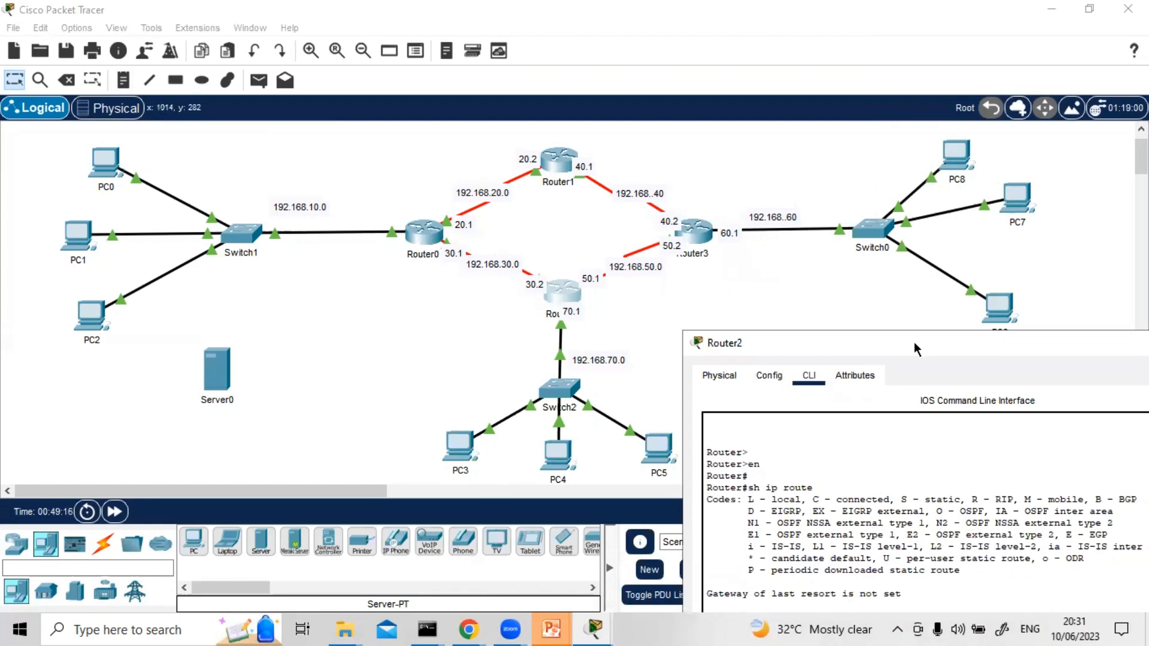
left_click_drag(956, 344, 758, 54)
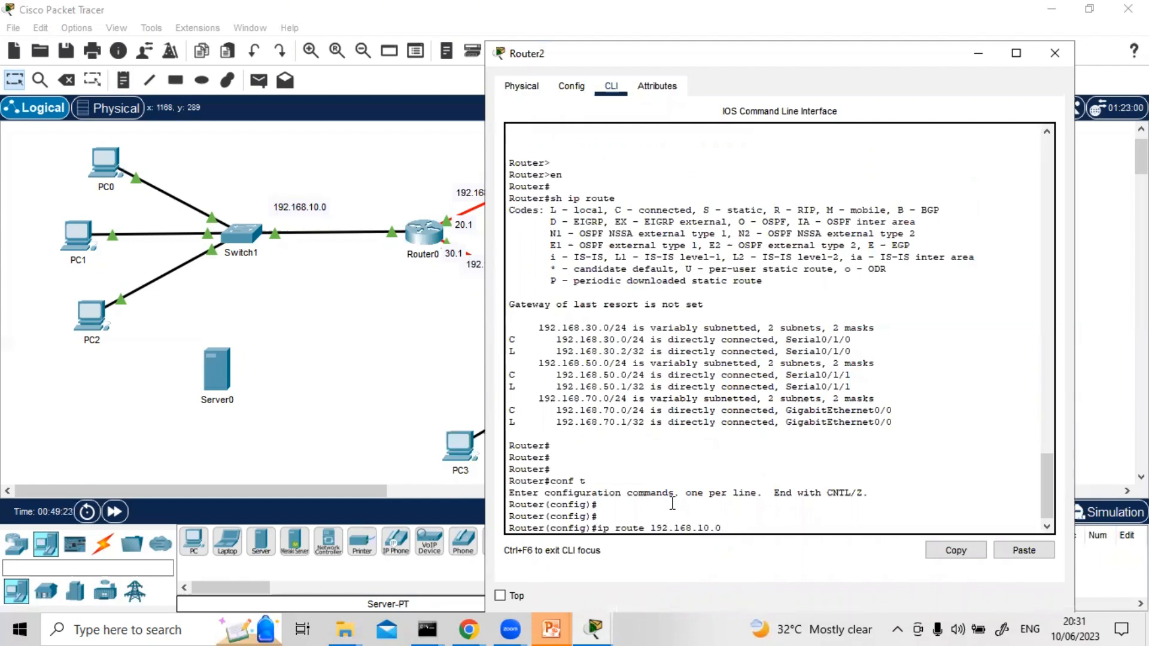
type("255.255.255.0 192.")
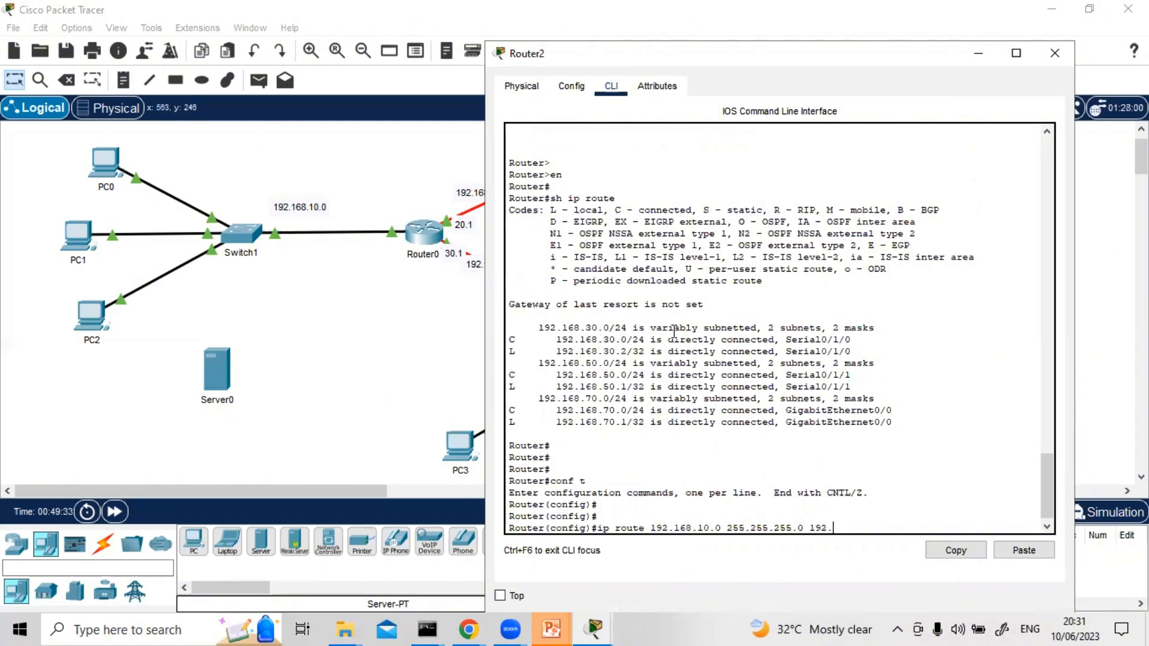
type("168.30.1")
key("Return")
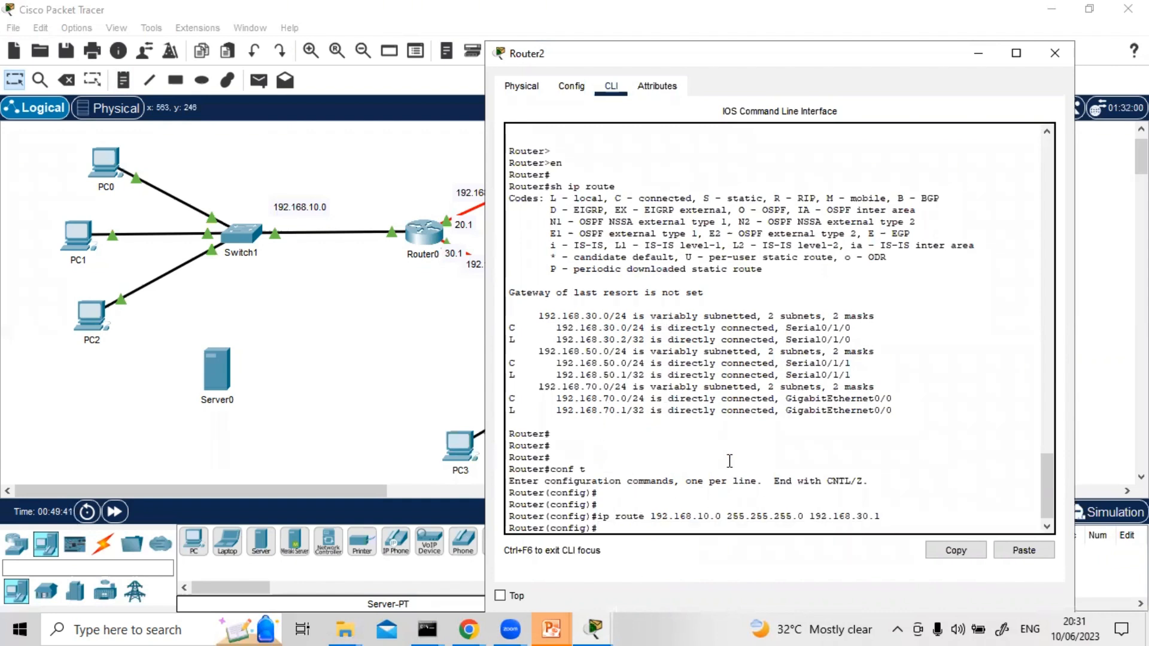
Reuse the previous route command on Router2 to add network 192.168.20.0 255.255.255.0 via 192.168.30.1
key("Up")
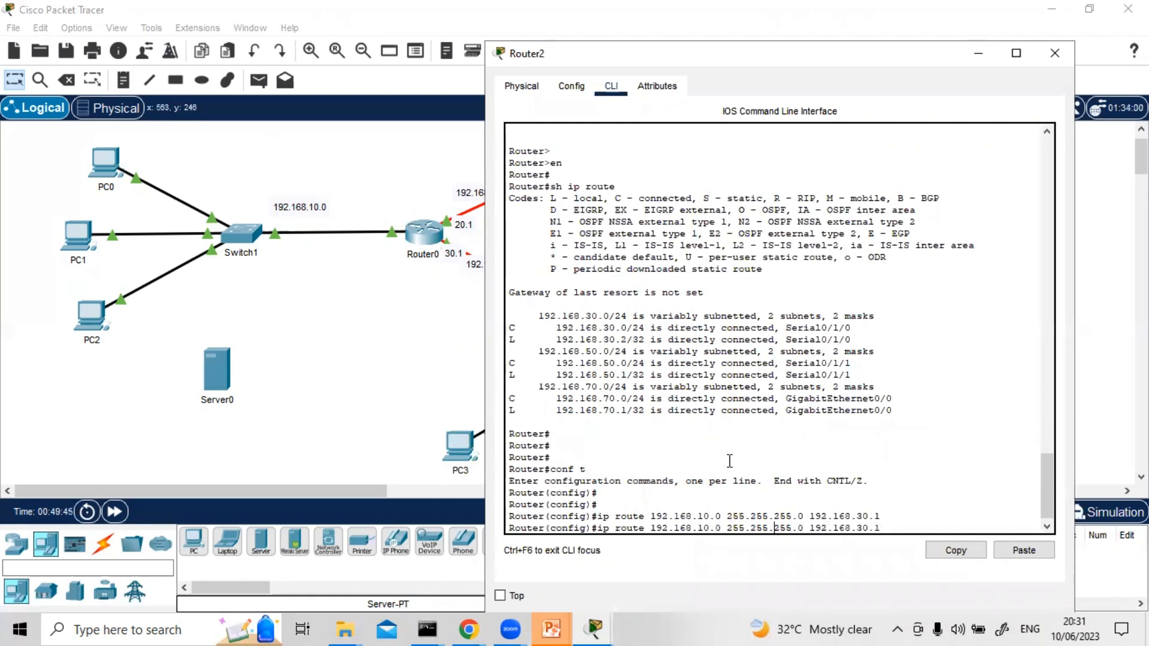
key("BackSpace")
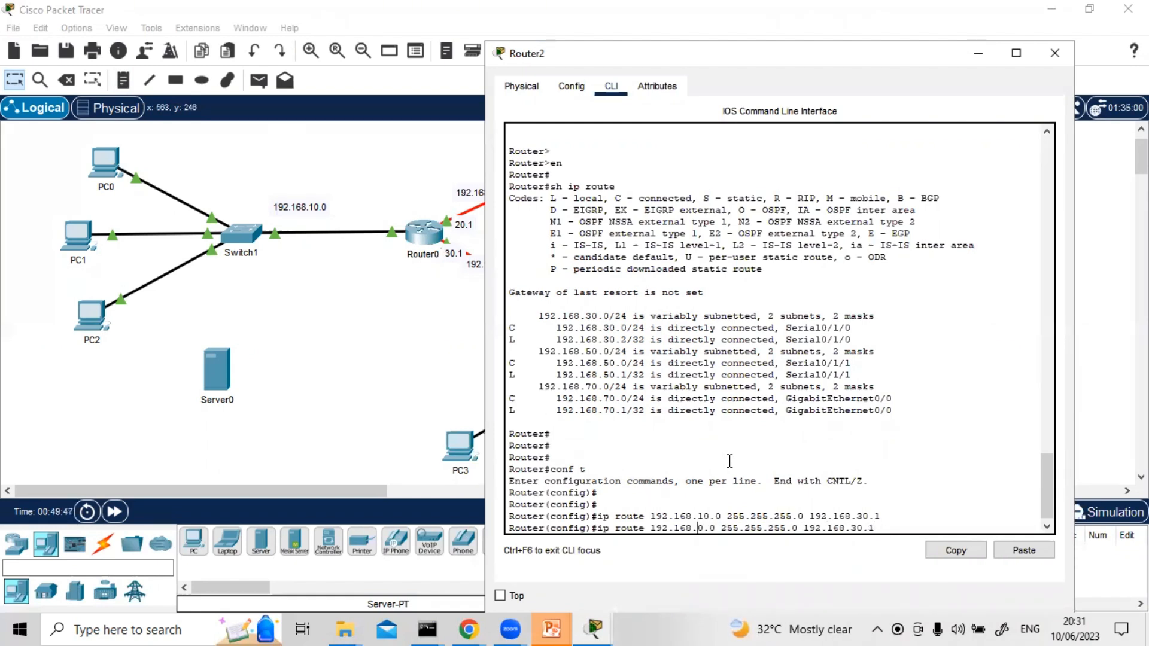
type("2")
key("Return")
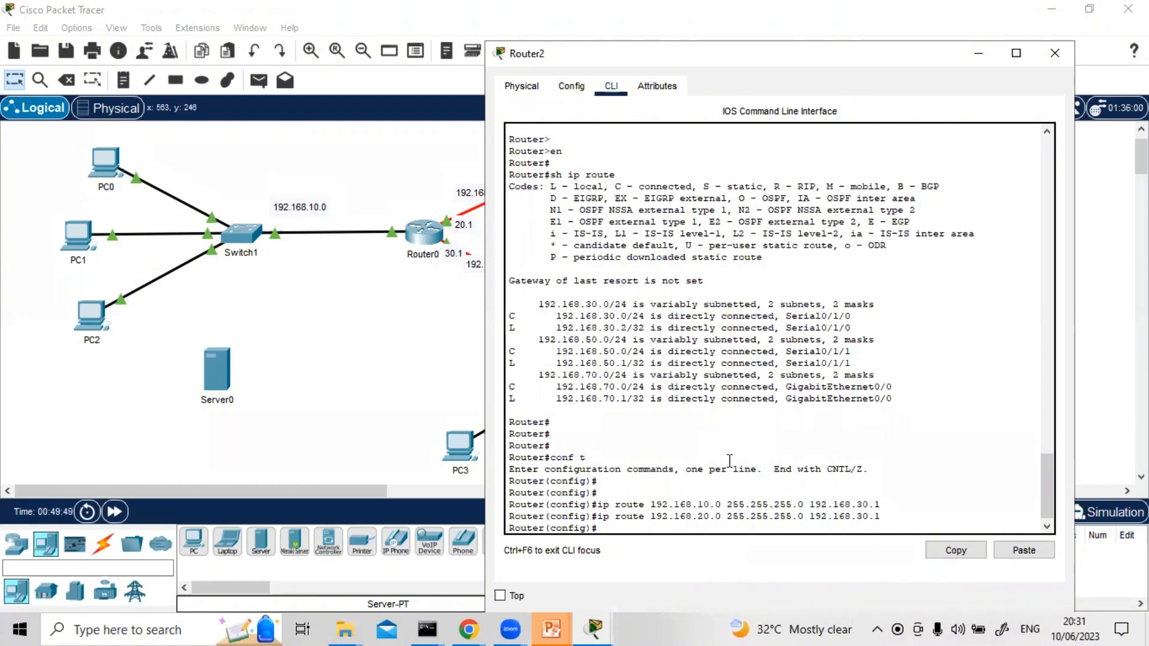
Add a static route on Router2 to 192.168.40.0 255.255.255.0 via next hop 192.168.50.2, adapting the previous command
key("Up")
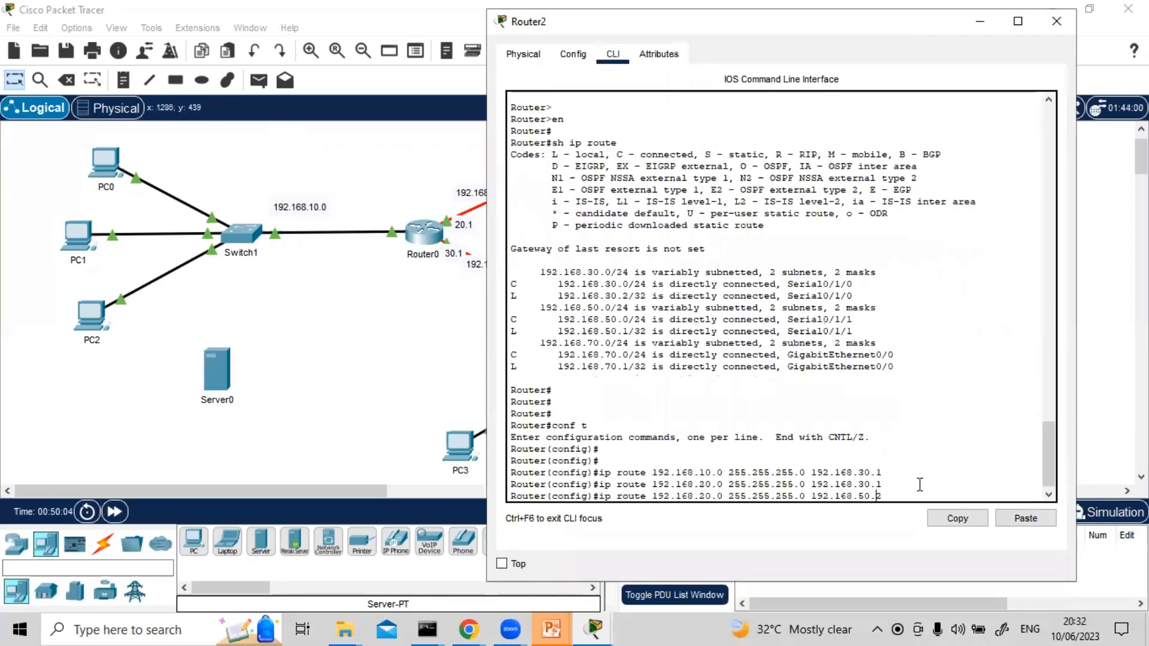
key("Left")
key("Left")
key("Left")
key("Left")
key("Left")
key("Left")
key("Left")
key("Left")
key("Left")
key("Left")
key("Left")
key("Left")
key("Left")
key("Left")
key("Left")
key("Left")
key("Left")
key("Left")
key("Left")
key("Left")
key("Left")
key("Left")
key("Left")
key("Left")
key("BackSpace")
type("4")
key("Return")
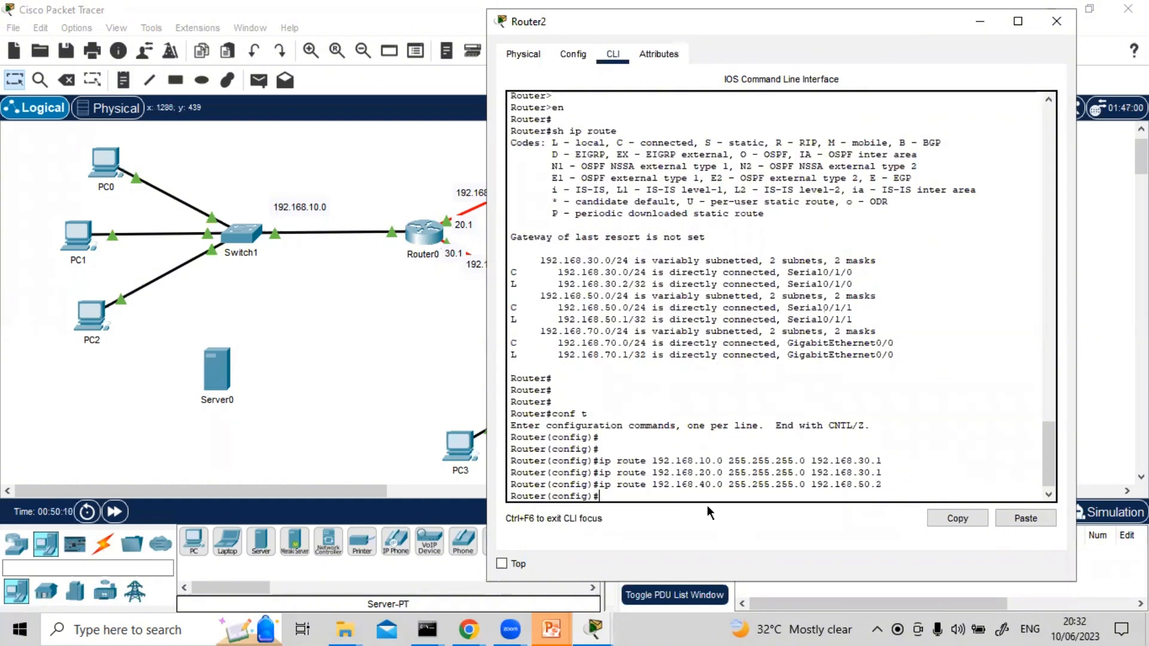
Add a static route on Router2 to 192.168.60.0 255.255.255.0 via 192.168.50.2, adapting the previous command
key("Up")
key("Left")
key("Left")
key("Left")
key("Left")
key("Left")
key("Left")
key("Left")
key("Left")
key("Left")
key("Left")
key("Left")
key("Left")
key("Left")
key("Left")
key("Left")
key("Left")
key("Left")
key("Left")
key("Left")
key("Left")
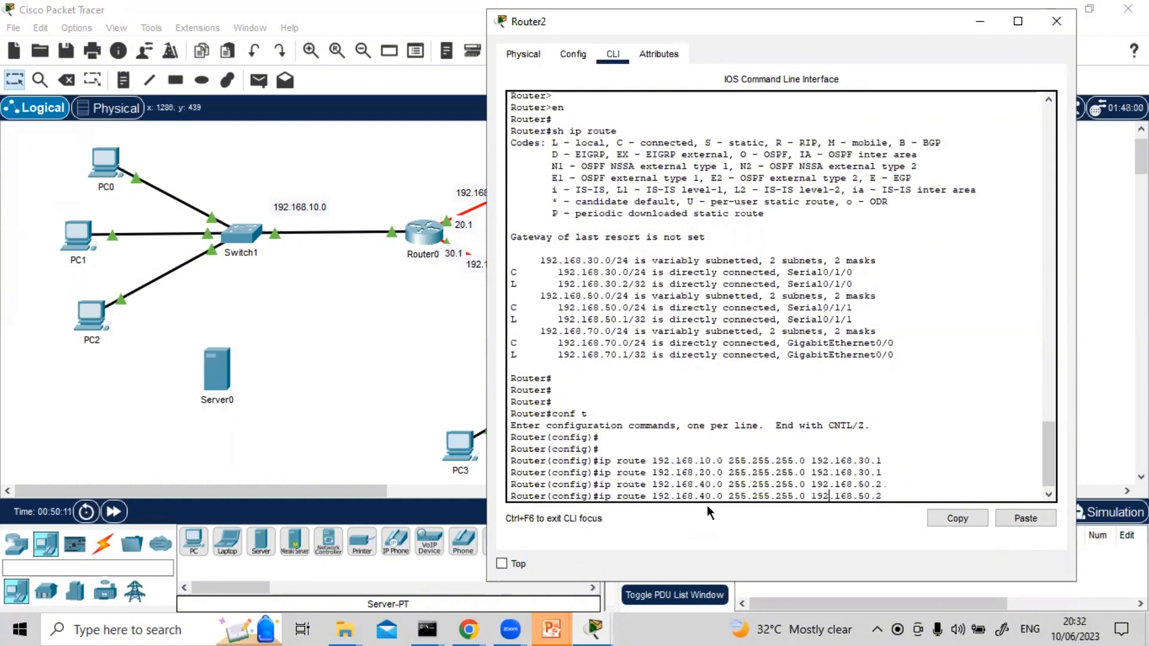
key("BackSpace")
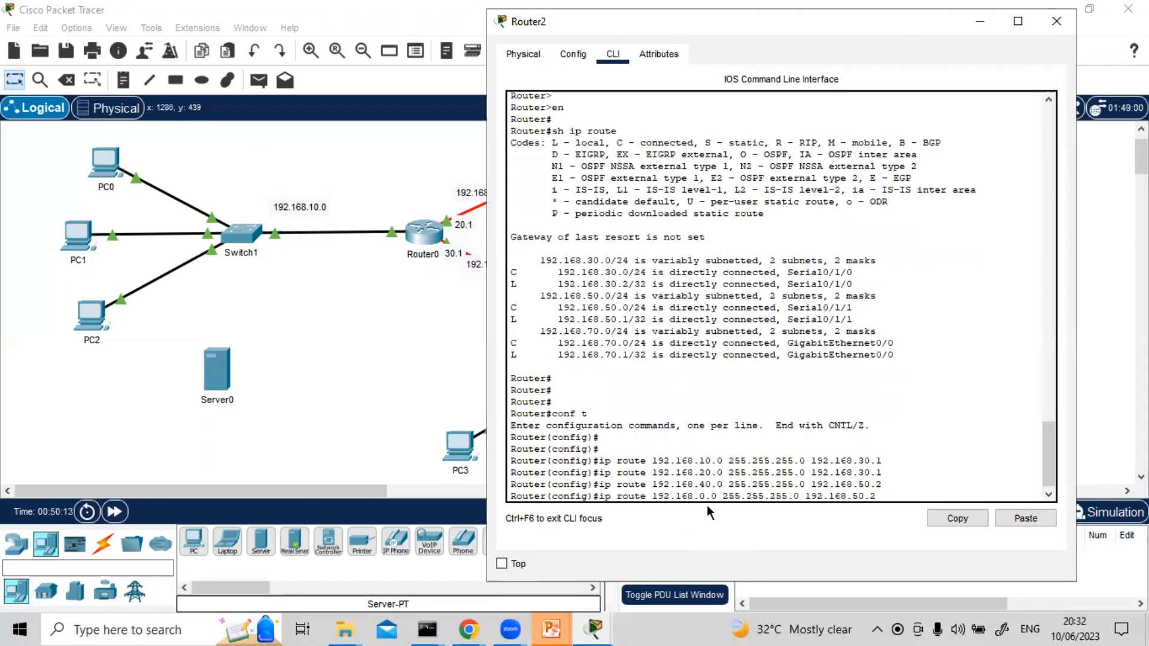
type("6")
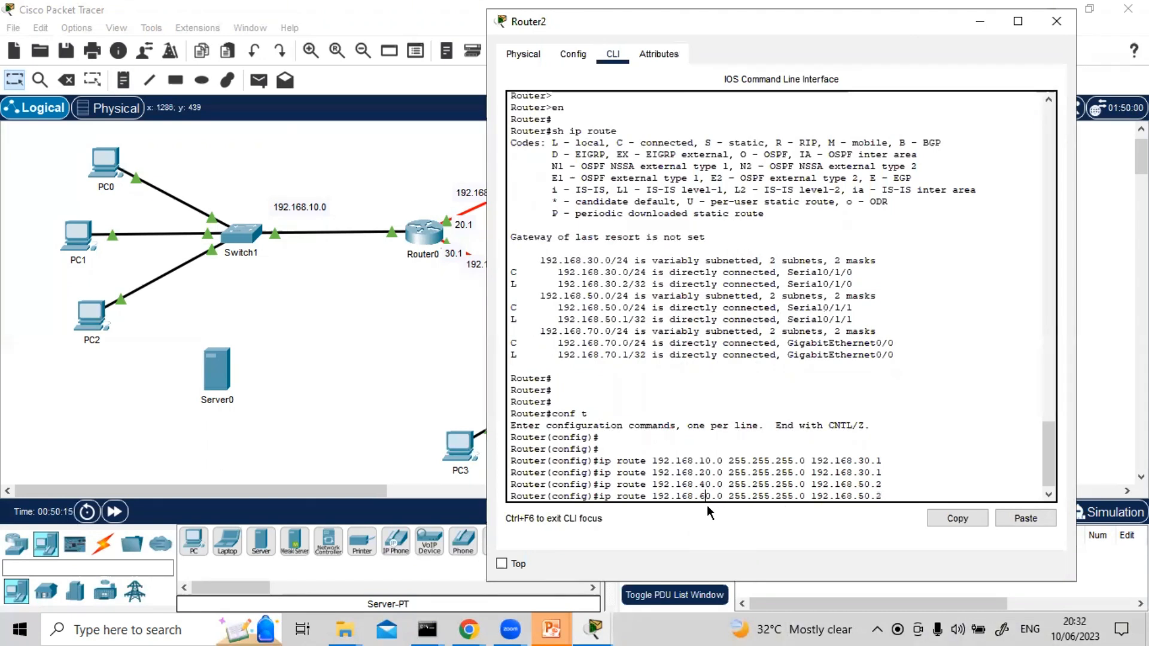
key("Return")
key("Return")
key("Return")
Display Router2's routing table from configuration mode with do sh ip rou to check the static routes
type("do ")
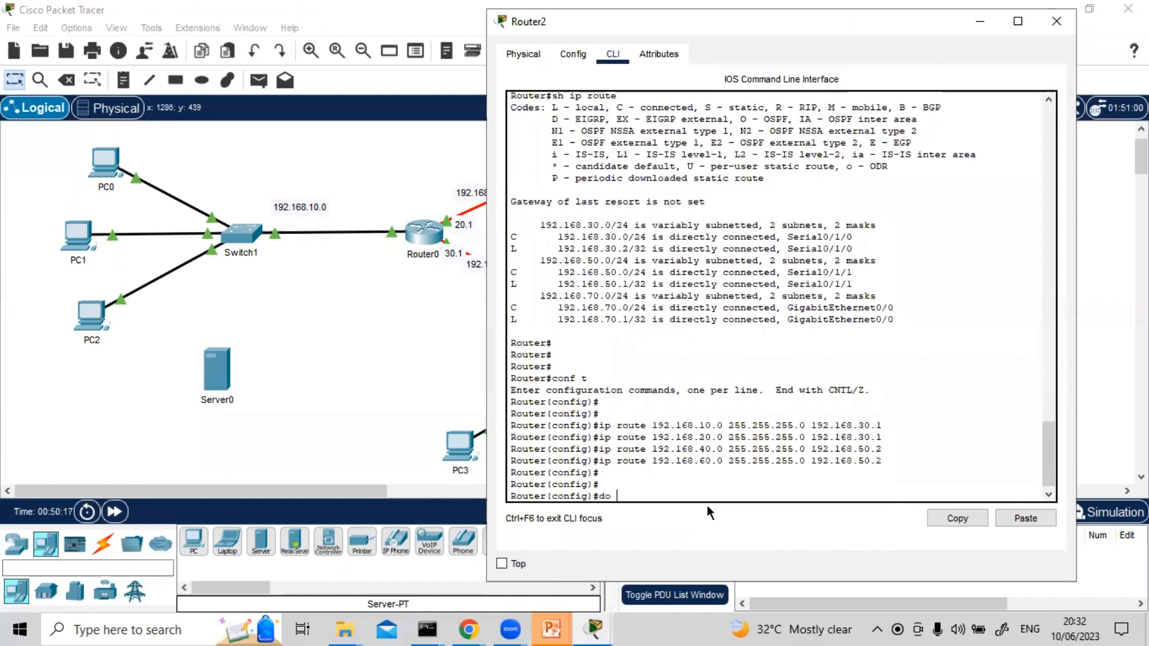
type("sh ip rou")
key("Return")
key("Return")
key("Return")
key("Return")
key("Return")
key("Return")
key("Return")
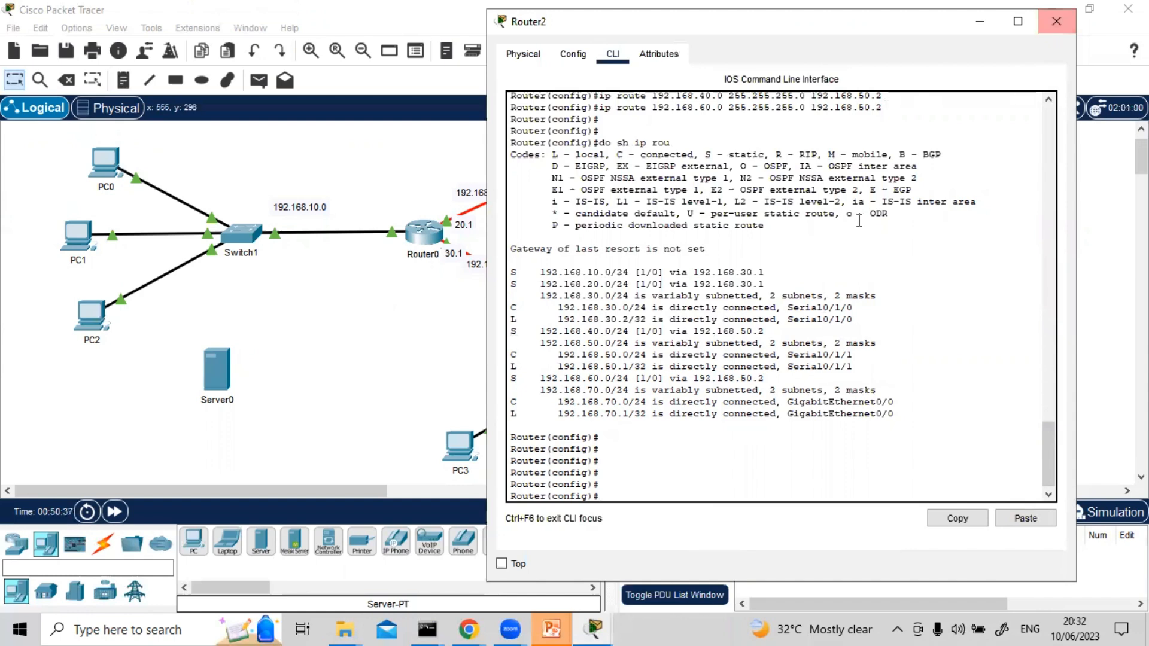
Save Router2's running configuration with do wr and close its configuration window
type("do w")
type("r")
key("Return")
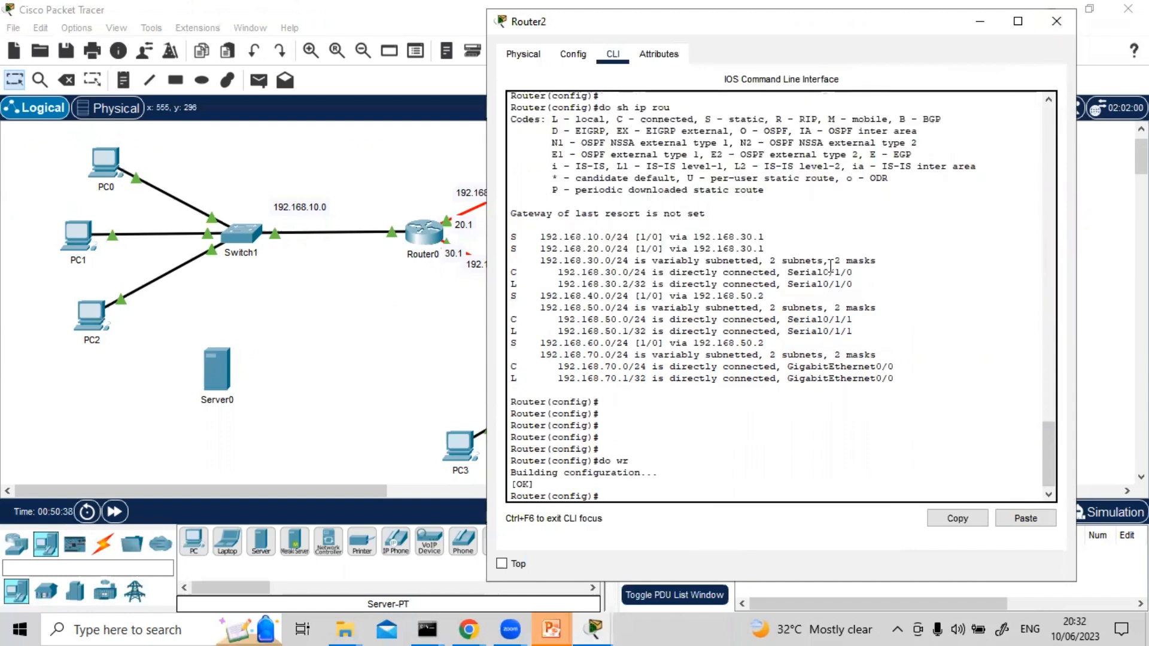
key("Return")
key("Return")
left_click(1055, 22)
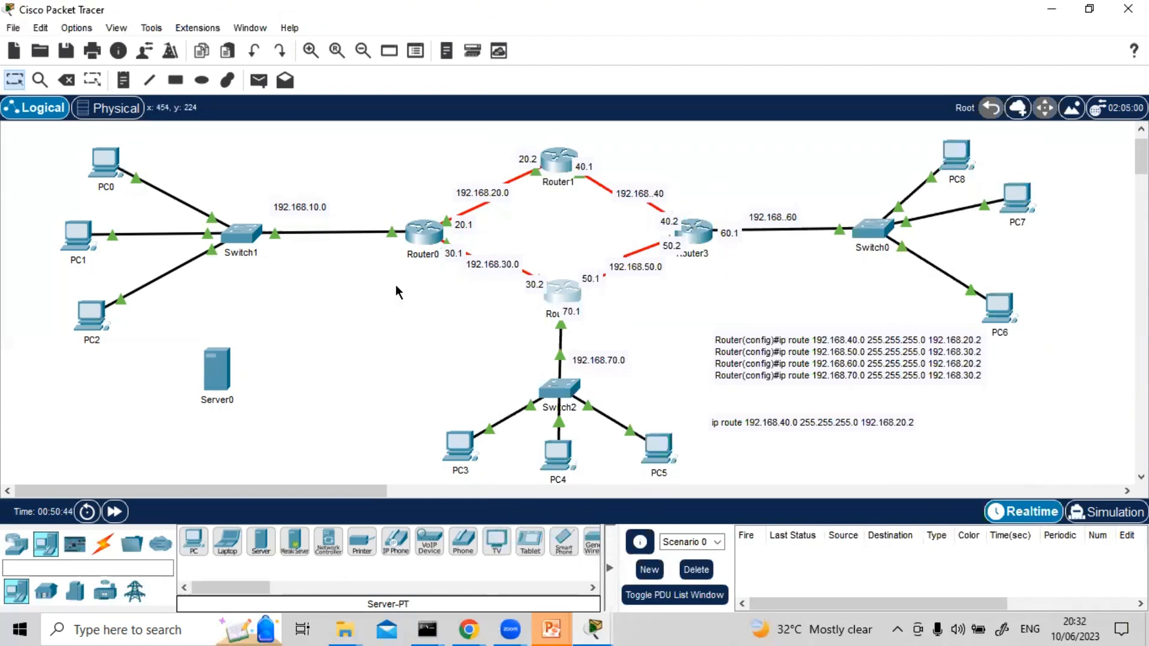
Open Router3's command line and enter global configuration mode with en and conf t
left_click(697, 231)
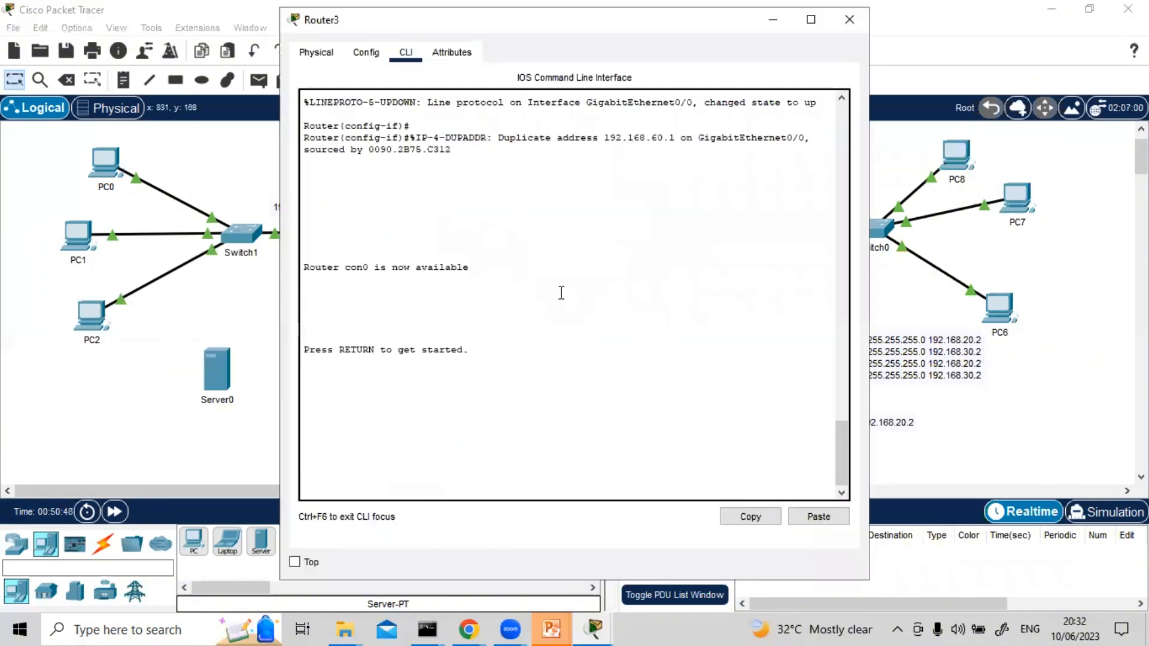
key("Return")
key("Return")
key("Return")
type("en")
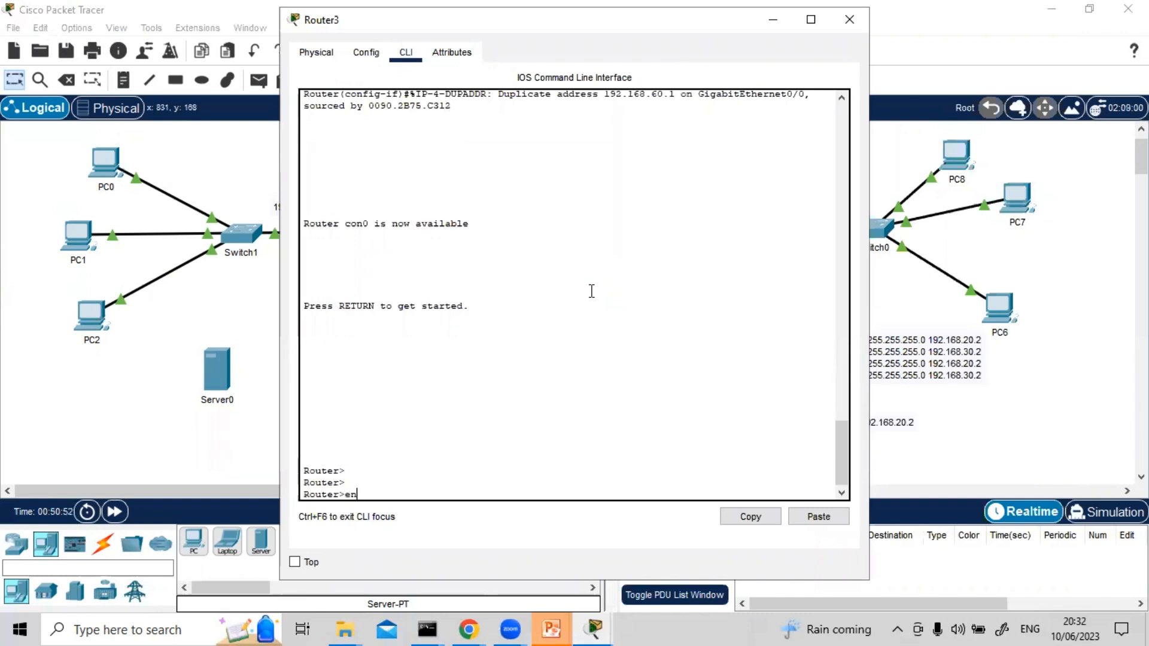
key("Return")
type("con")
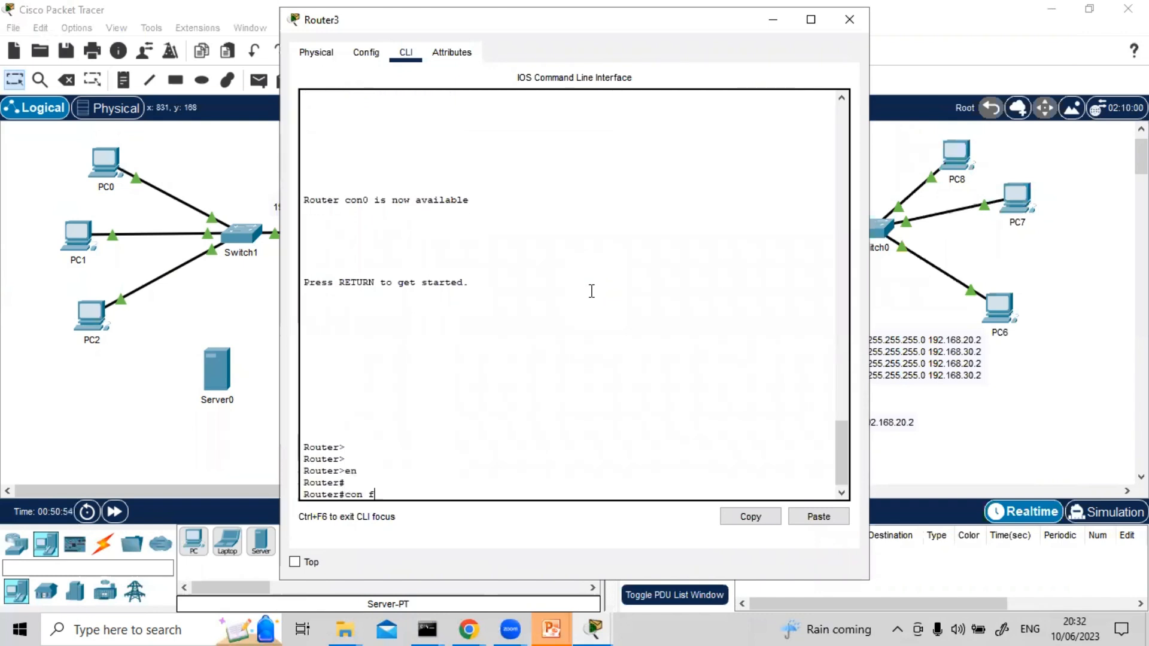
type("f t")
key("Return")
key("Return")
key("Return")
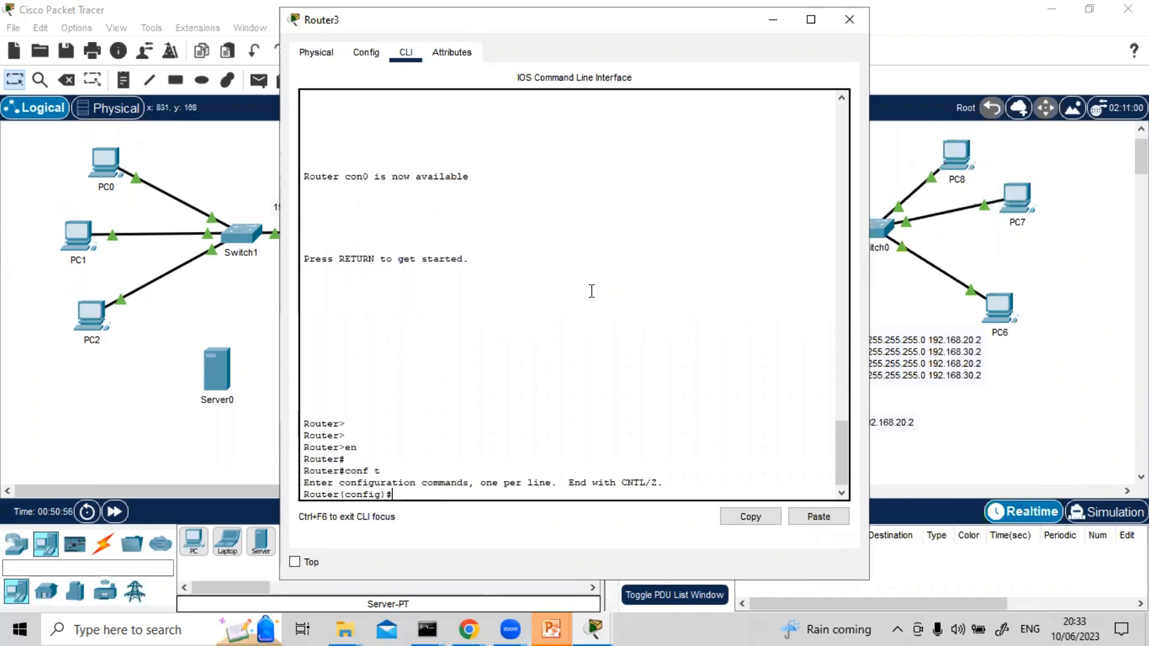
Add a static route on Router3 to 192.168.10.0 255.255.255.0 via next hop 192.168.40.1, consulting the topology for the addresses
type("ip rou")
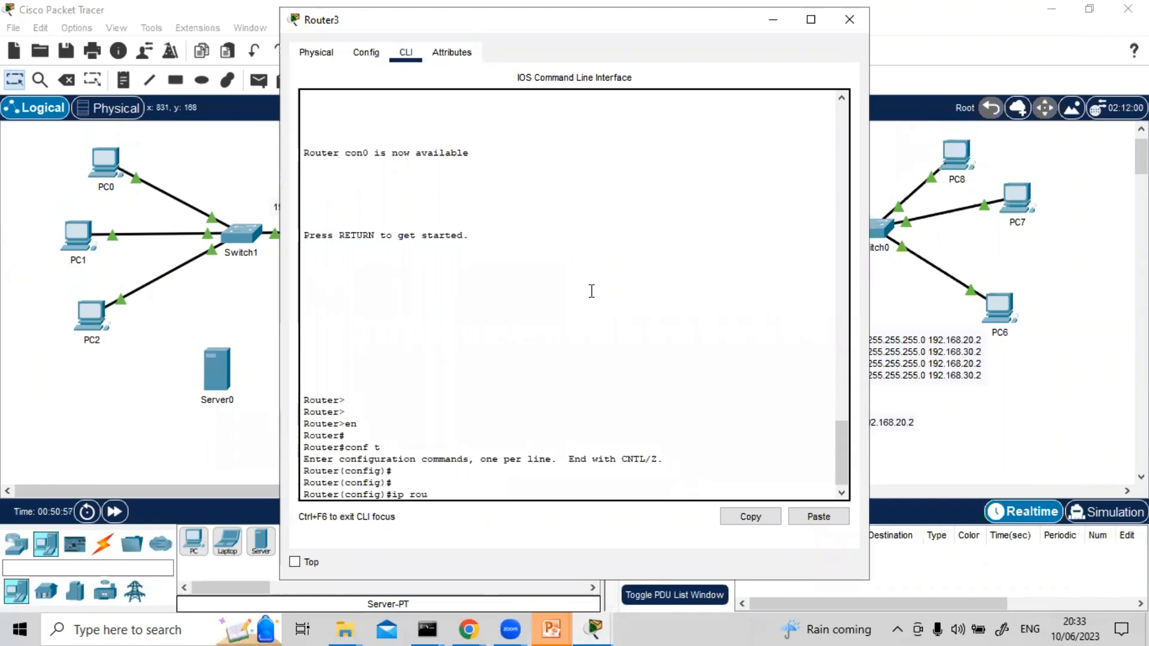
type("te")
left_click(1022, 264)
scroll(1022, 264, "down", 1)
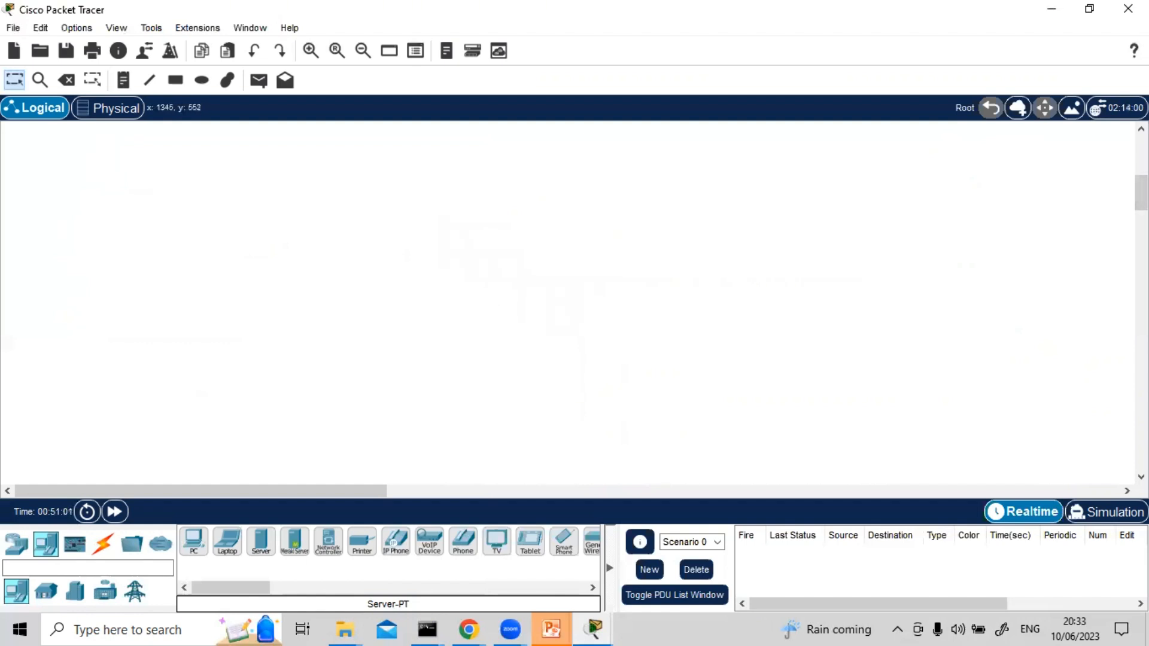
scroll(897, 239, "up", 3)
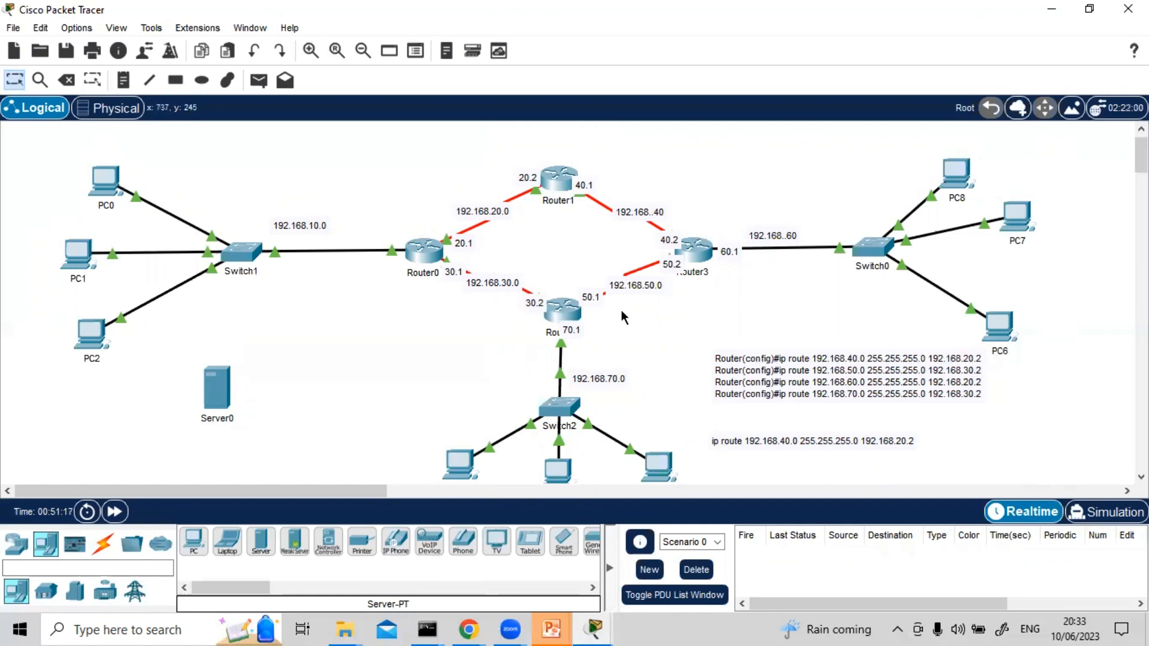
mouse_move(563, 415)
left_click(704, 257)
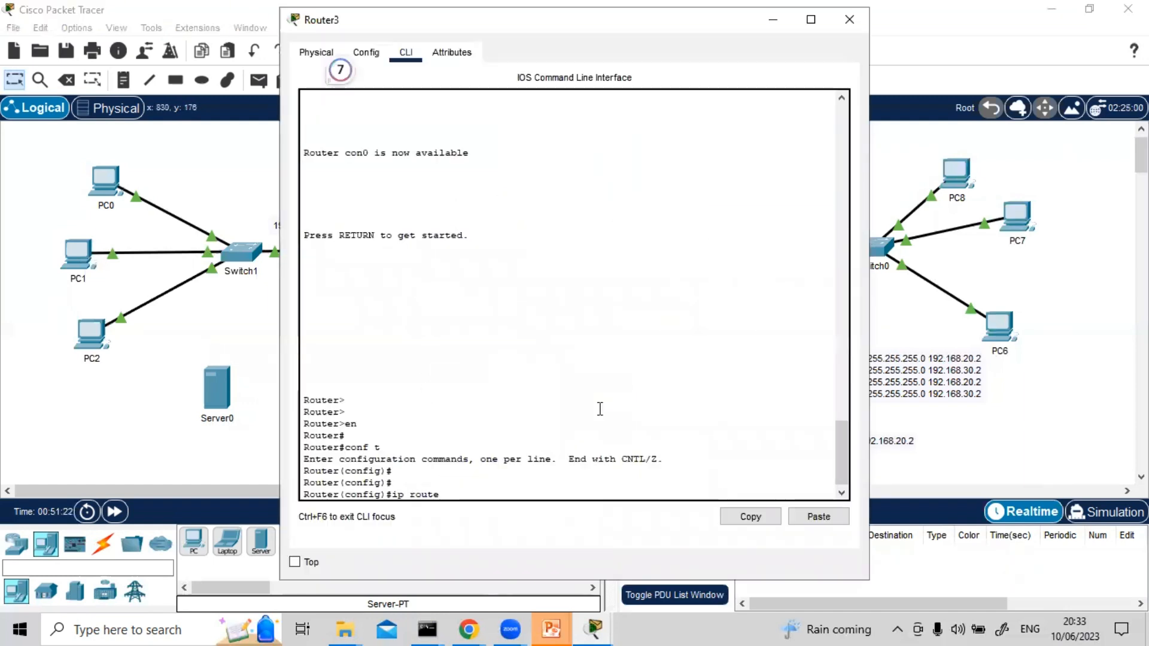
type("192.1")
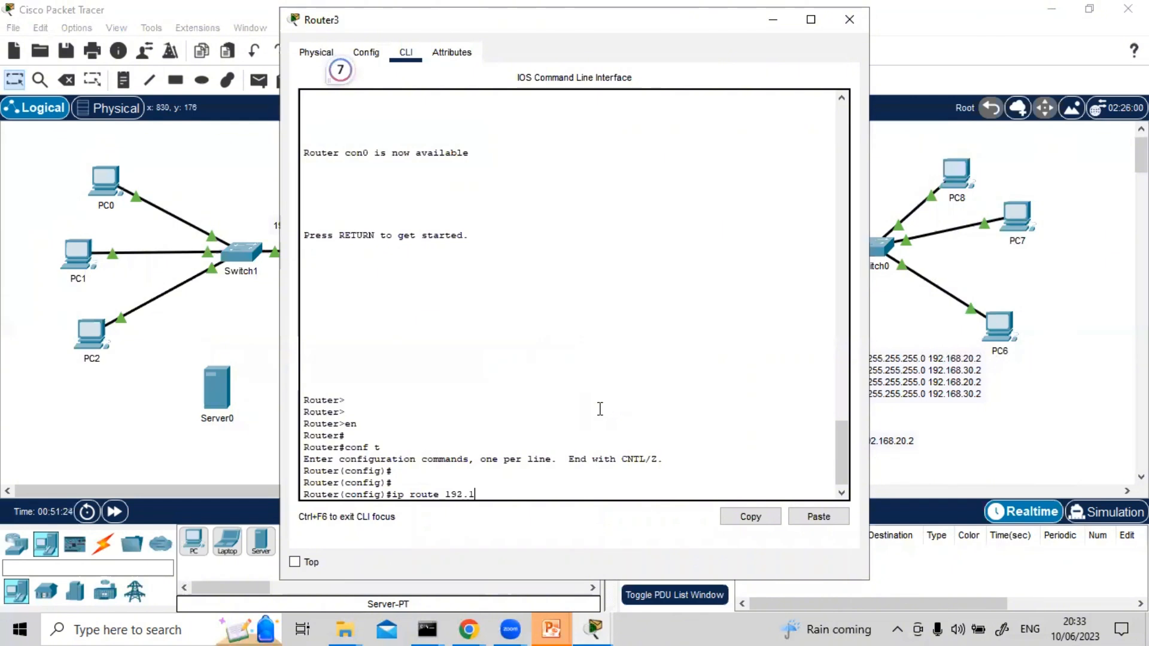
type("68.10")
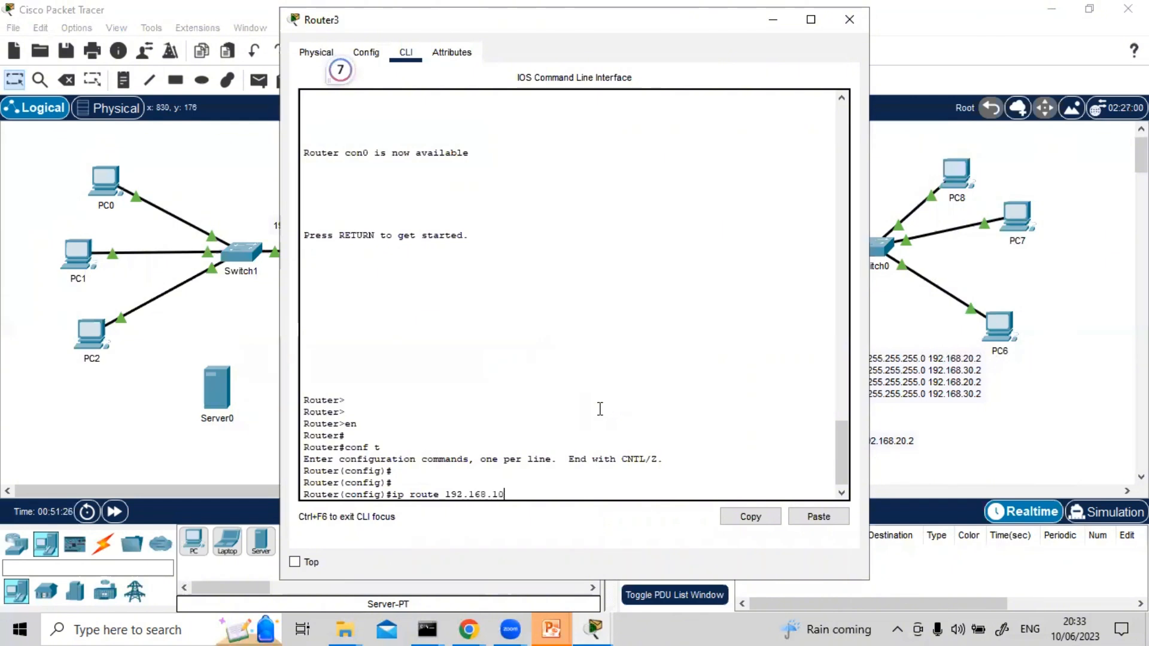
type(".0.255.255.255.0")
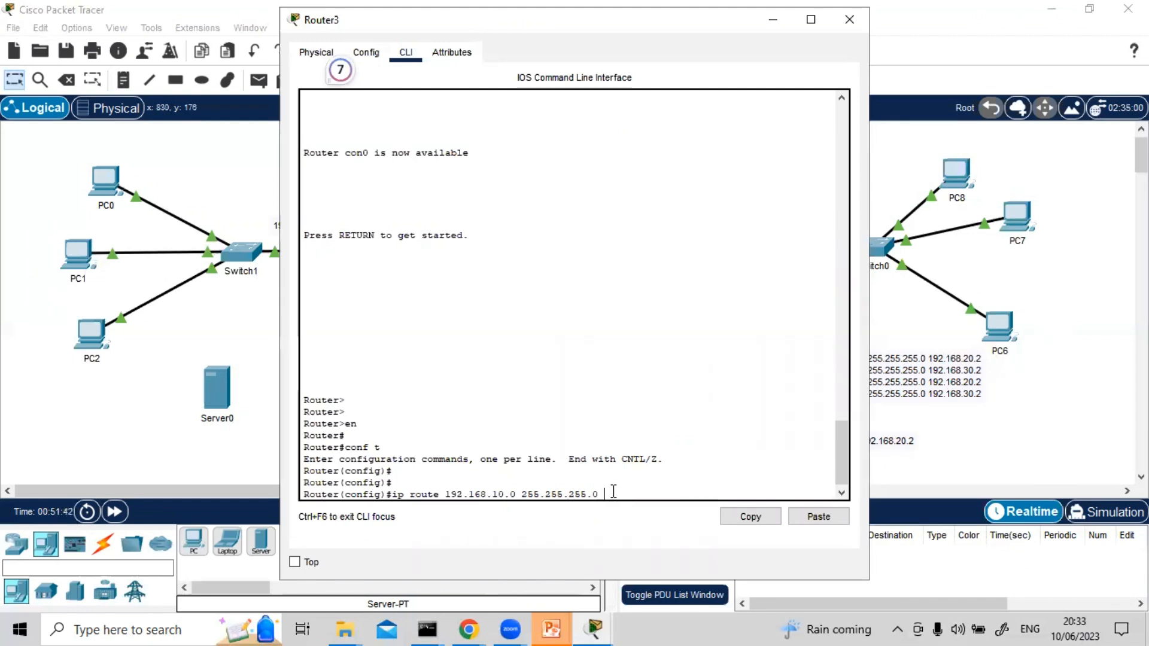
type("192.168.40.1")
key("Return")
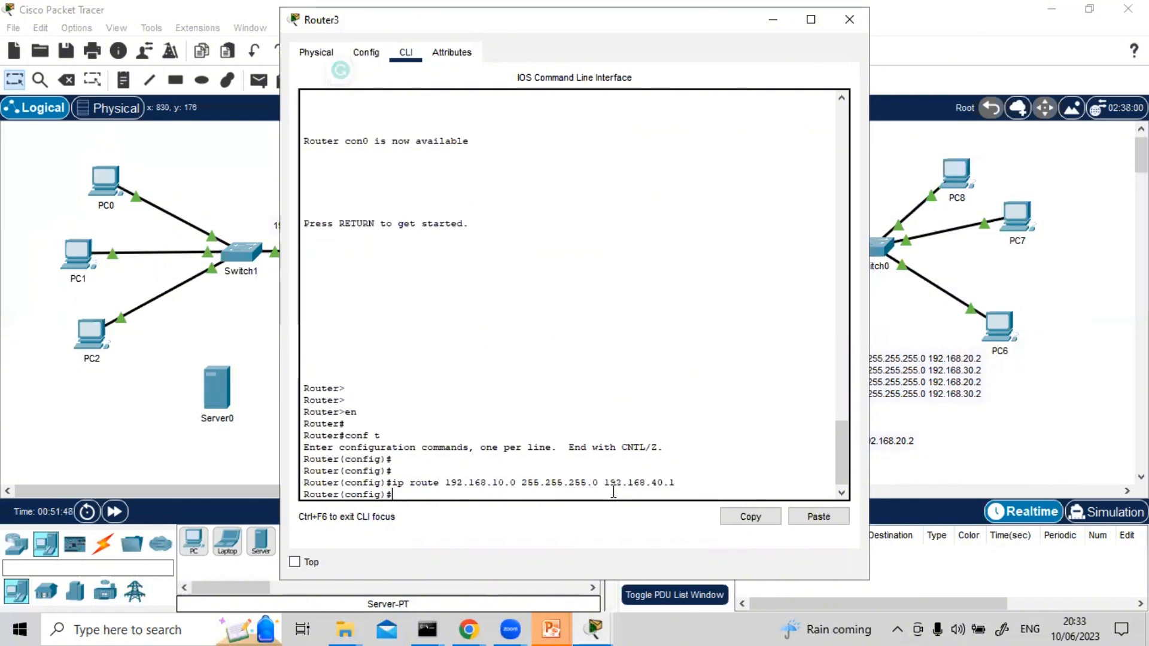
Reuse the previous route command on Router3 to add network 192.168.20.0 255.255.255.0 via 192.168.40.1
key("Up")
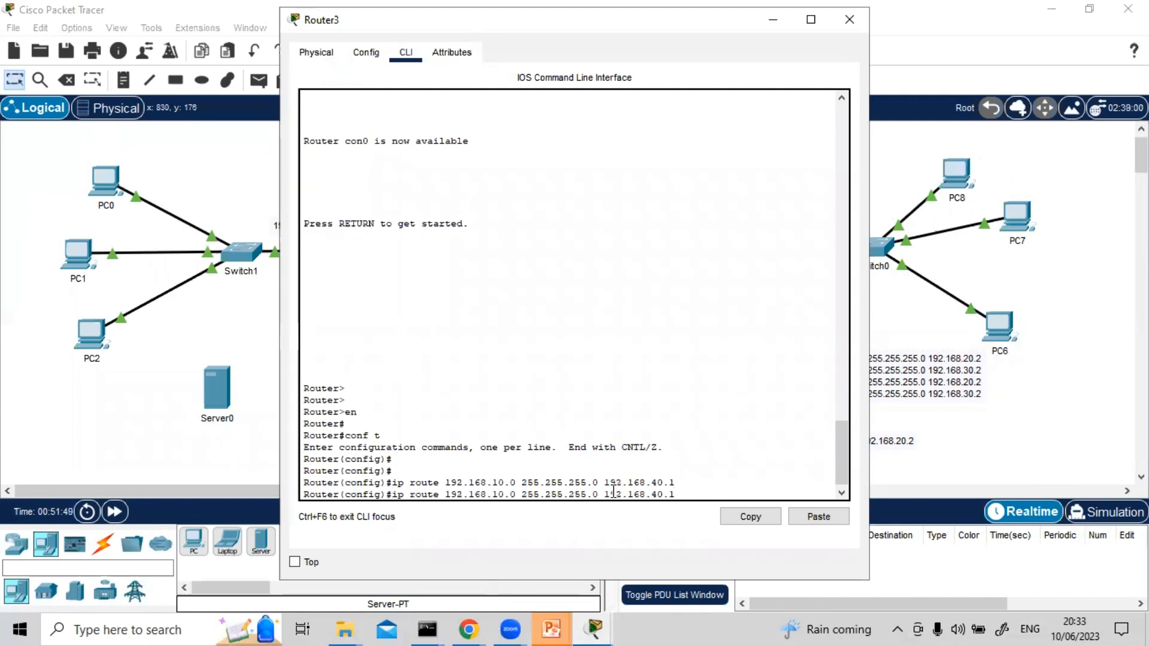
key("Left")
key("Left")
key("Left")
key("Left")
key("Left")
key("Left")
key("Left")
key("Left")
key("Left")
key("Left")
key("Left")
key("Left")
key("Left")
key("Left")
key("Left")
key("Left")
key("Left")
key("Left")
key("Left")
key("Left")
key("BackSpace")
type("2")
key("Return")
Add a static route on Router3 to 192.168.30.0 255.255.255.0 via next hop 192.168.50.1, adapting the previous command
key("Up")
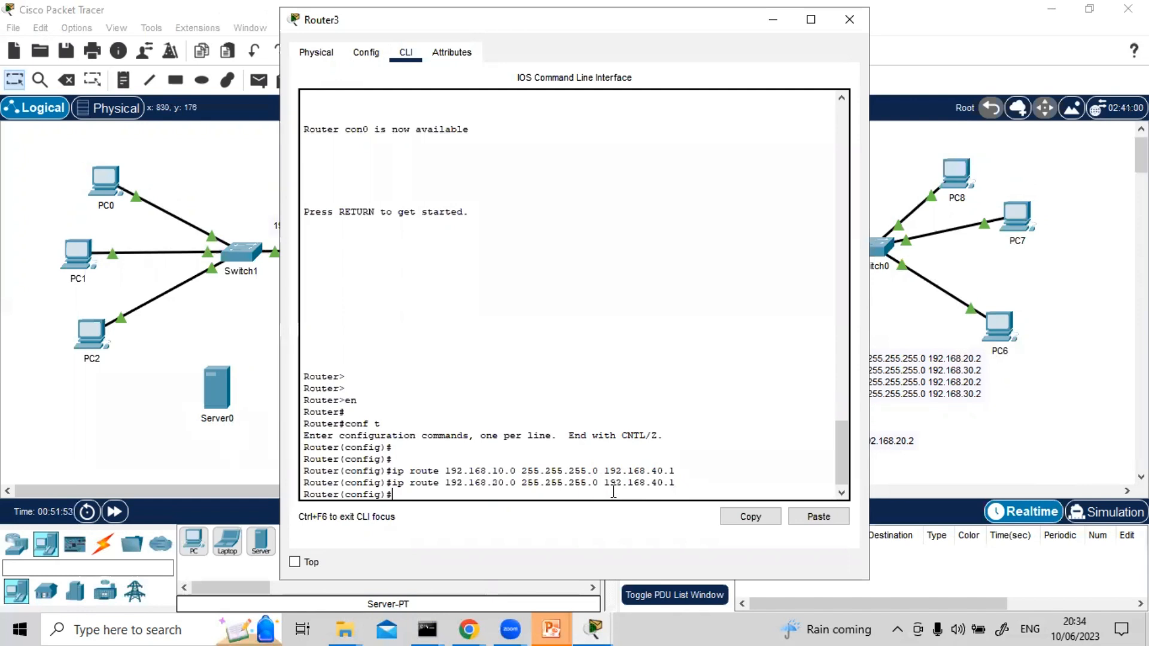
key("Left")
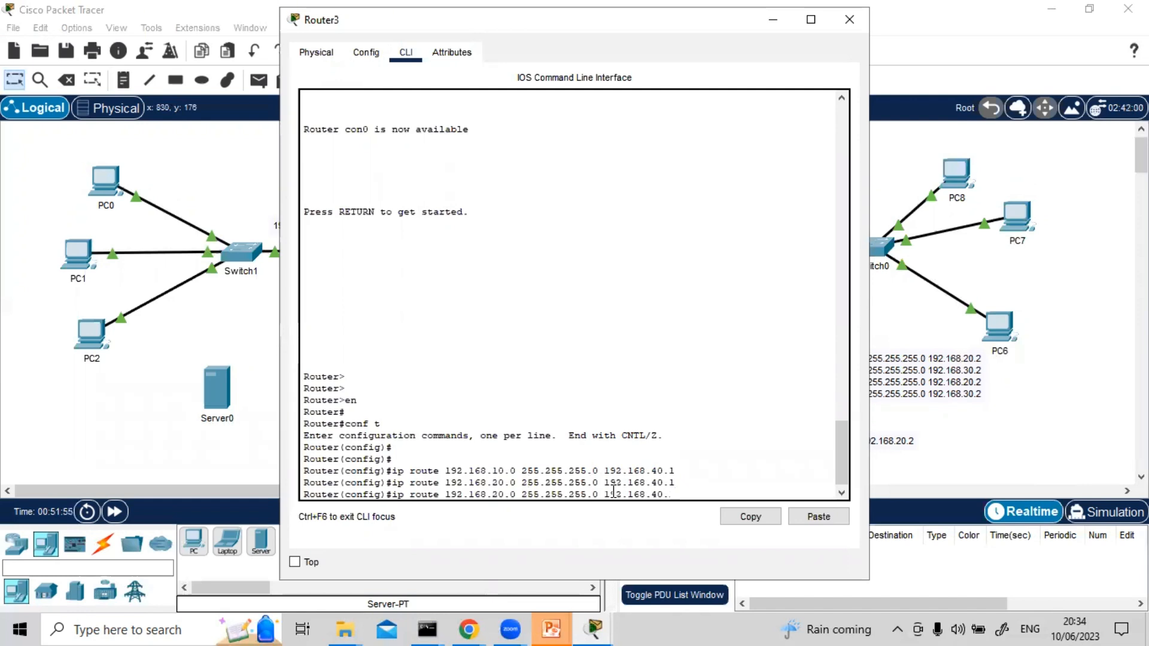
key("BackSpace")
key("BackSpace")
type("5")
key("Left")
key("Left")
key("Left")
key("Left")
key("Left")
key("Left")
key("Left")
key("Left")
key("Left")
key("Left")
key("Left")
key("Left")
key("Left")
key("Left")
key("Left")
key("Left")
key("Left")
key("Left")
key("Left")
key("Left")
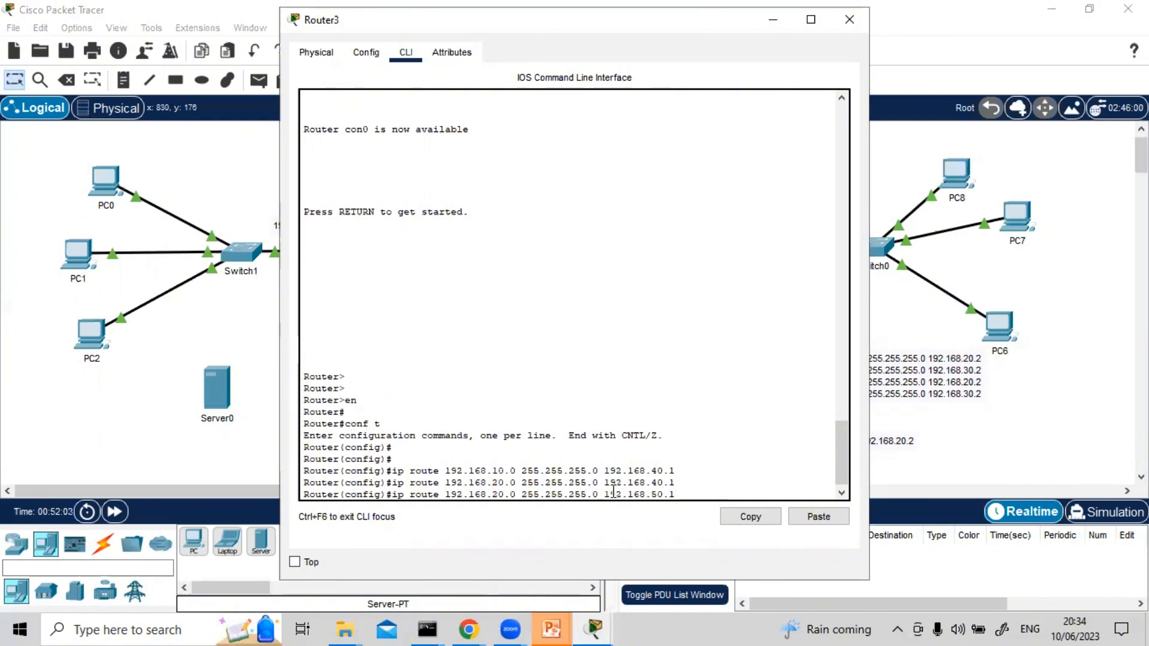
key("BackSpace")
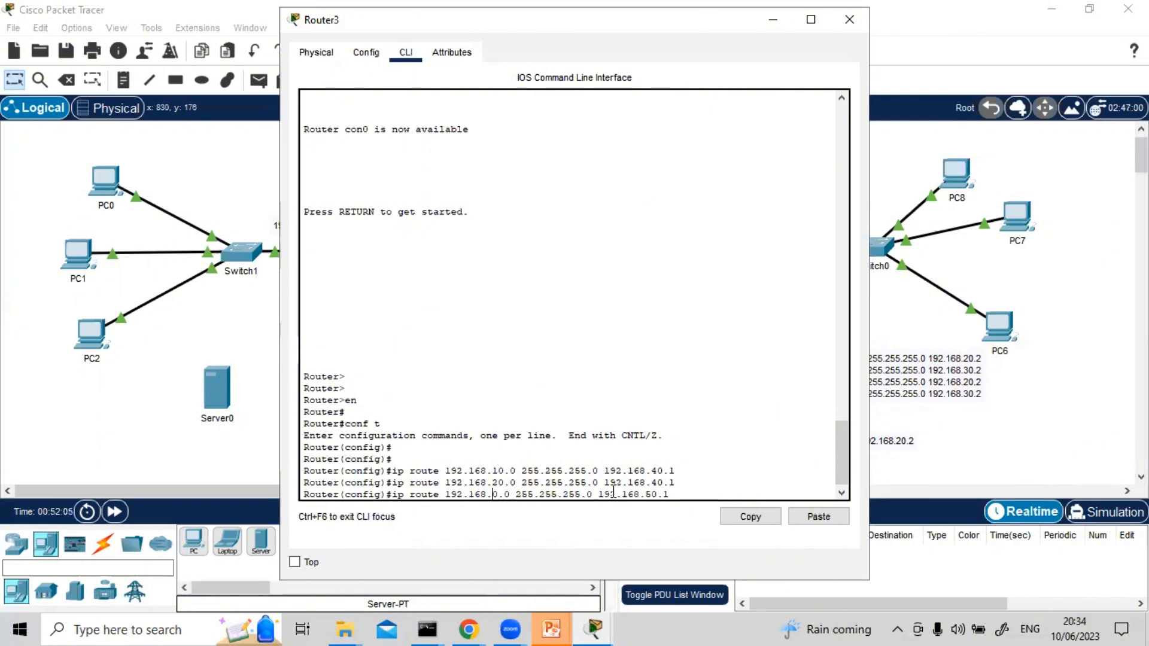
type("3")
key("Return")
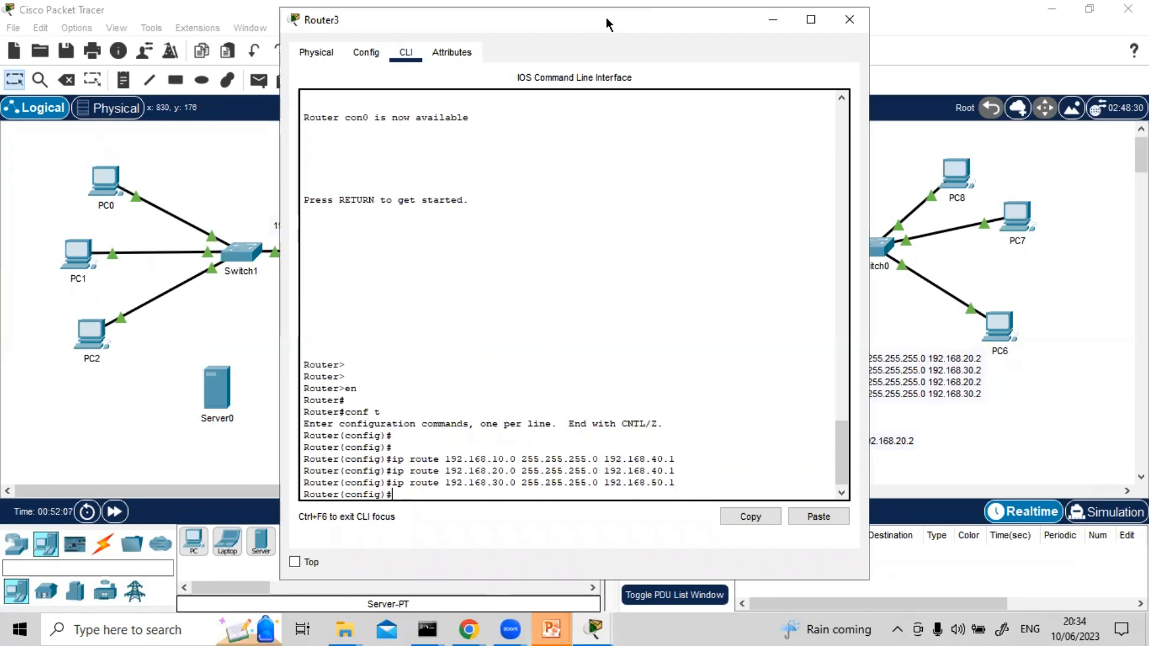
Move Router3's window aside to view the topology, and add a static route to 192.168.70.0 255.255.255.0 via 192.168.50.1
left_click_drag(605, 24, 828, 408)
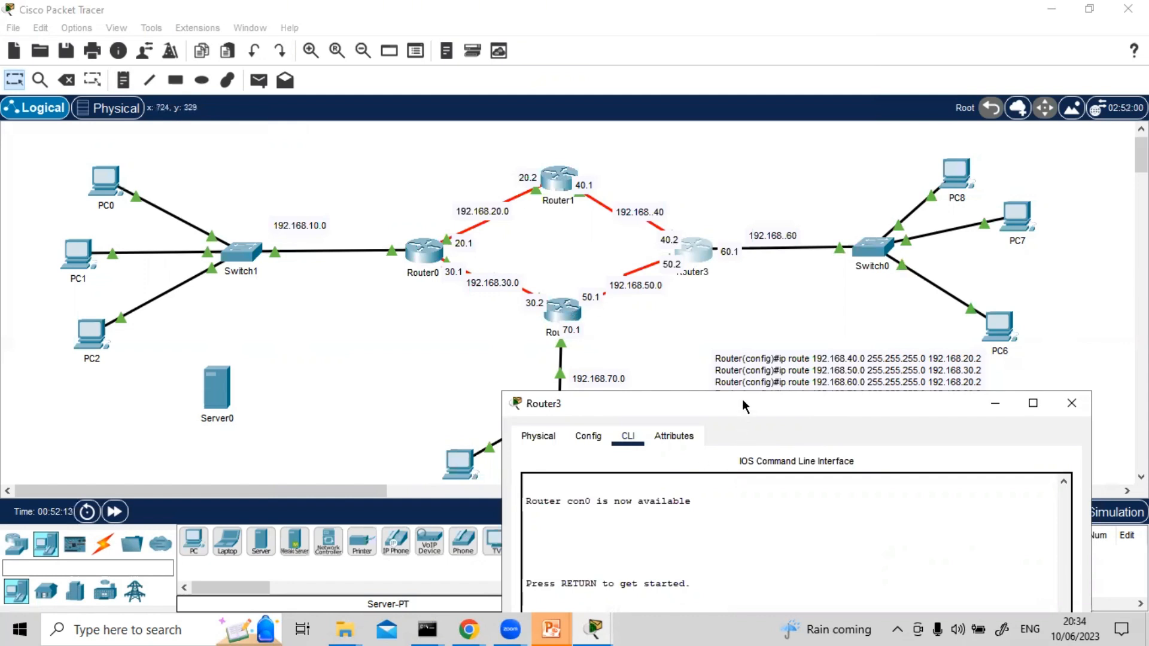
left_click_drag(741, 401, 734, 90)
key("Up")
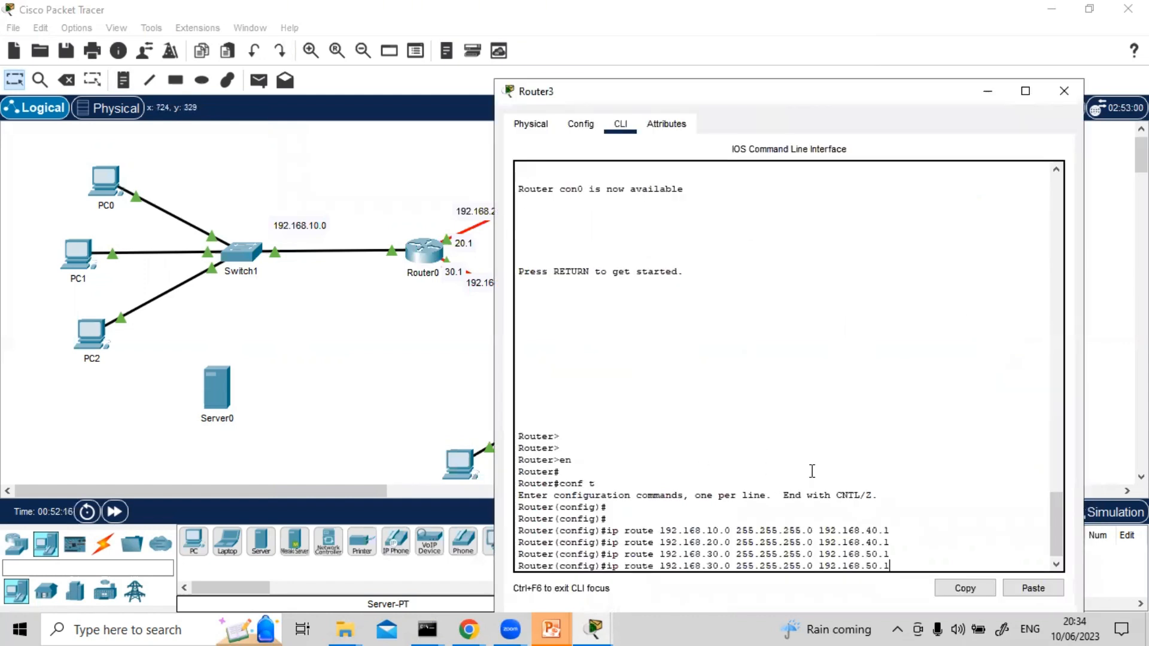
key("Left")
key("Left")
key("Left")
key("Left")
key("Left")
key("Left")
key("Left")
key("Left")
key("BackSpace")
type("7")
key("Return")
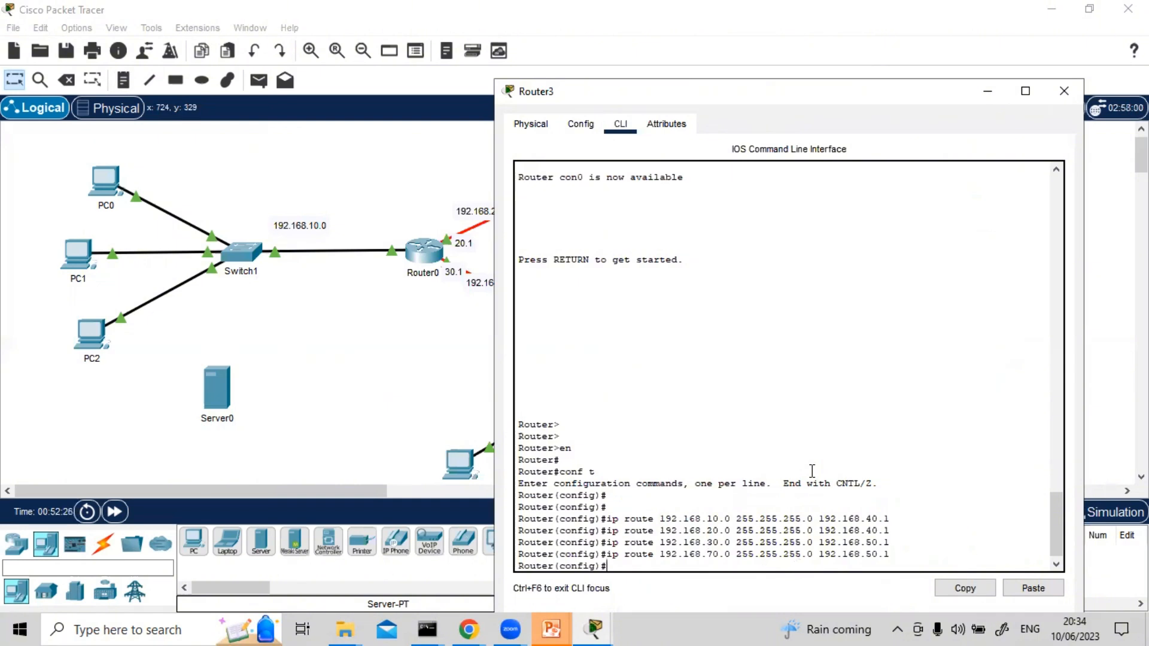
Save Router3's running configuration with do wr and close its configuration window
type("do wr")
key("Return")
key("Return")
key("Return")
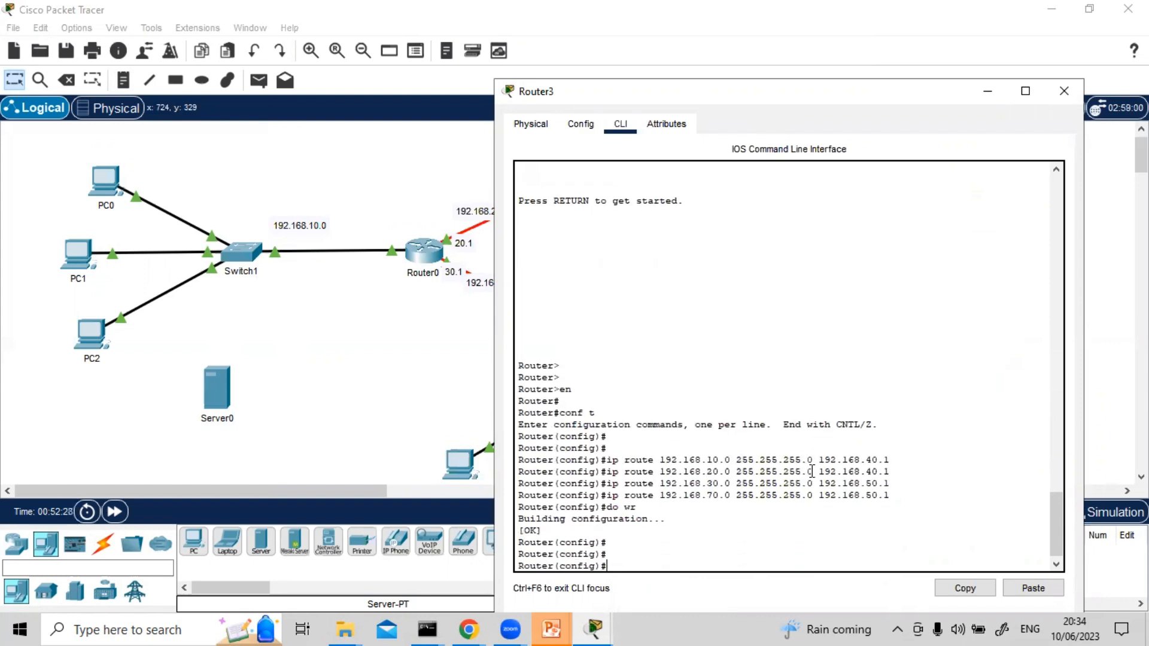
left_click(1065, 91)
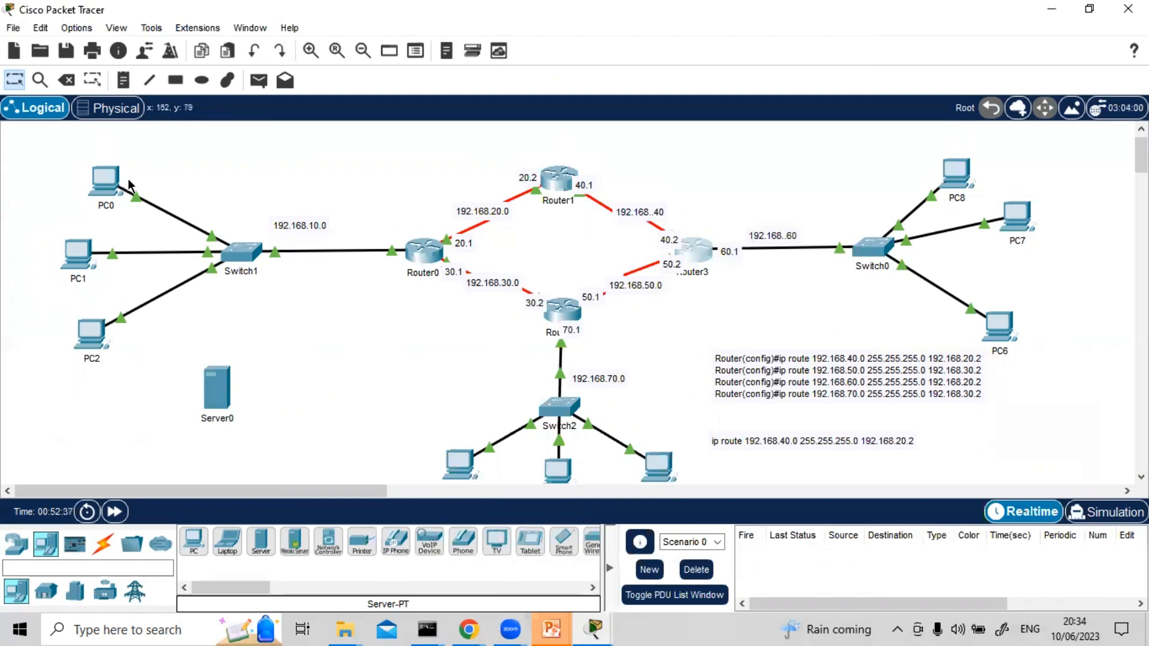
Open PC0's Command Prompt and ping both ends of the 192.168.30.0 link, 192.168.30.1 and 192.168.30.2
left_click(103, 183)
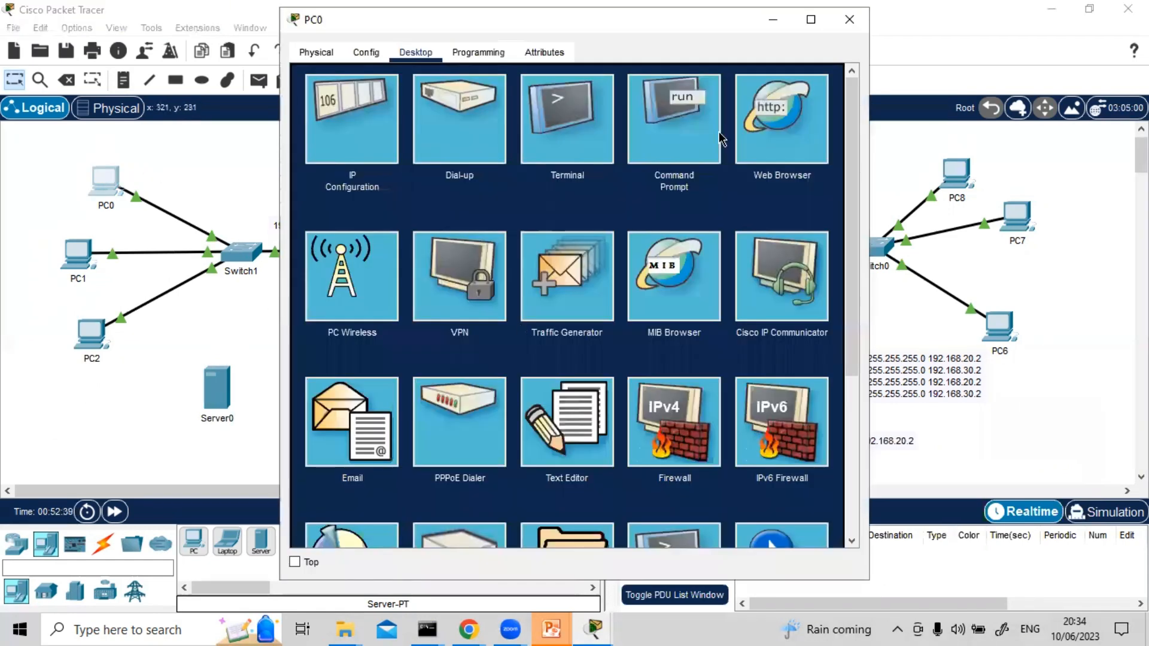
left_click(691, 138)
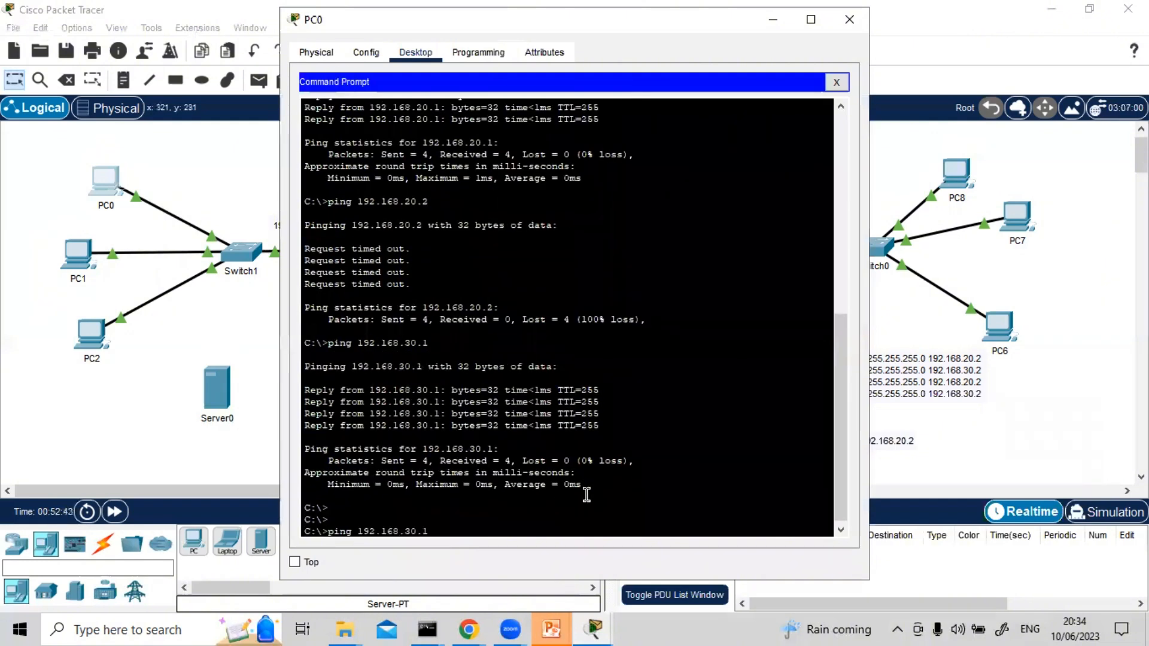
key("Return")
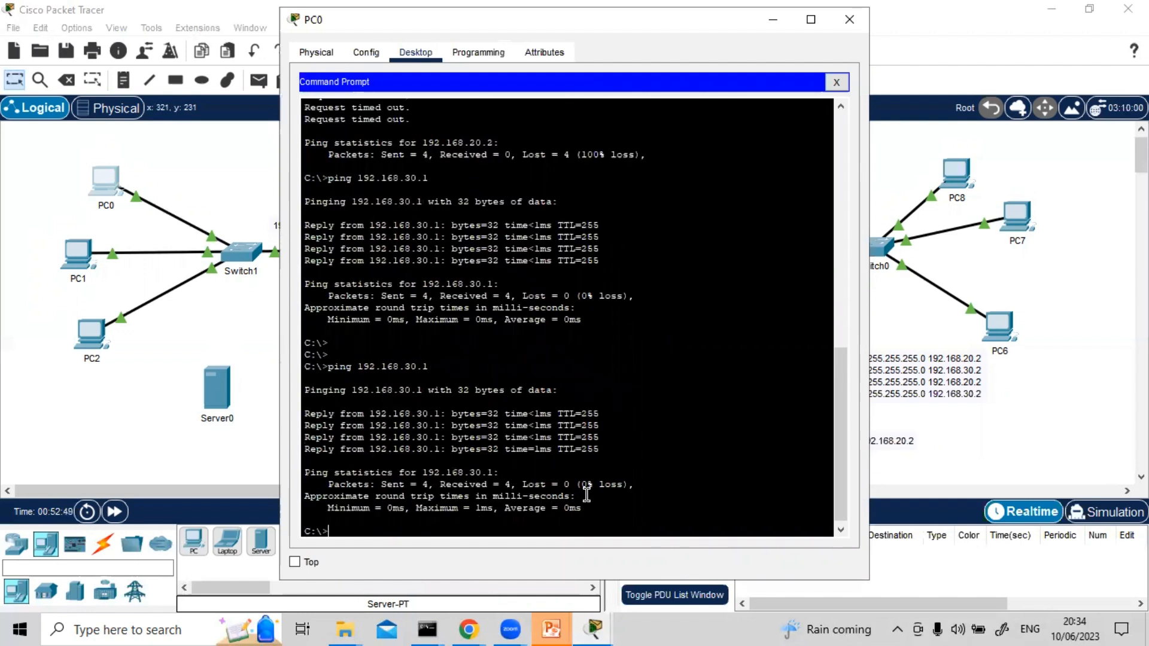
key("Up")
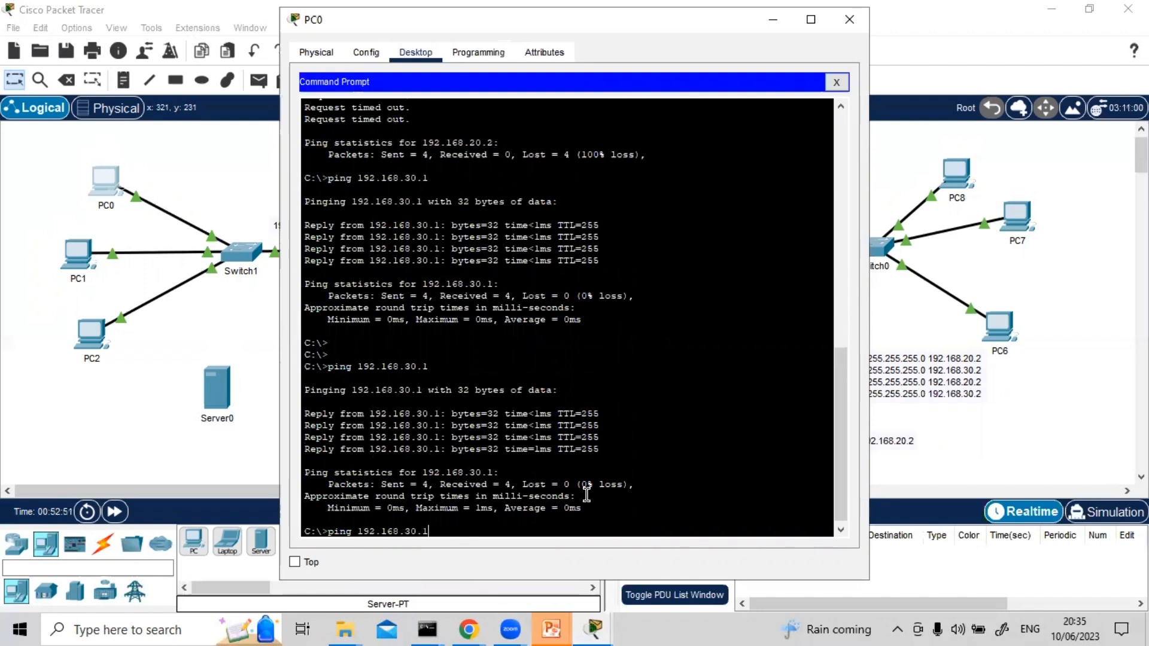
key("BackSpace")
type("2")
key("Return")
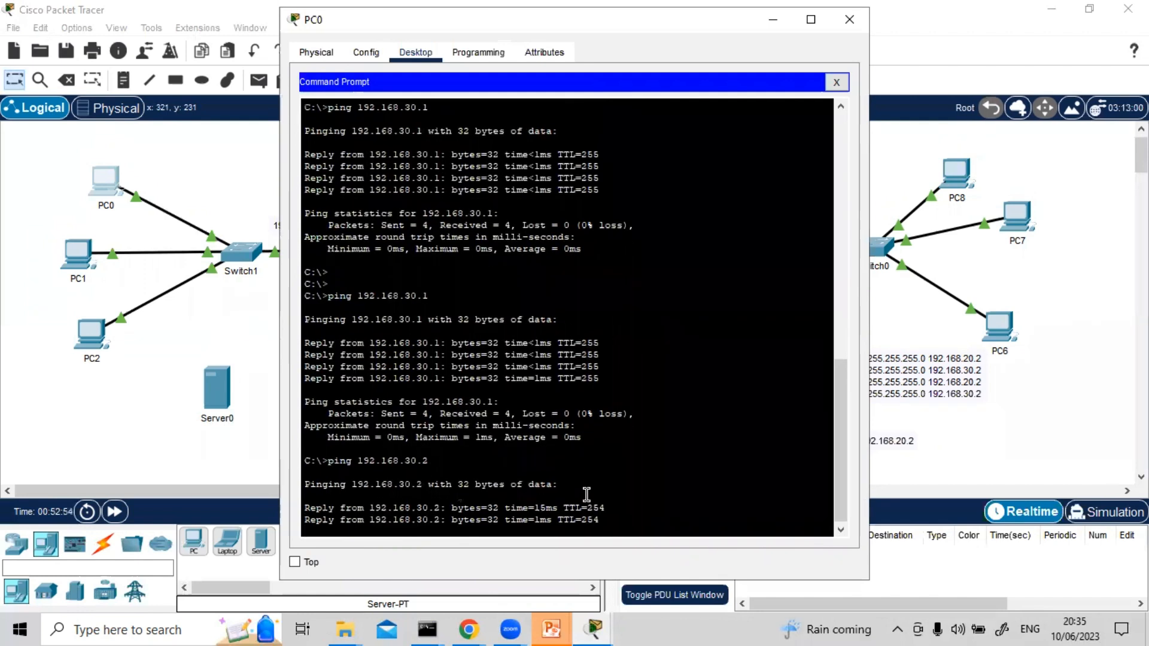
Ping Router1's address 192.168.20.2 from PC0 by adapting the previous ping command
key("Up")
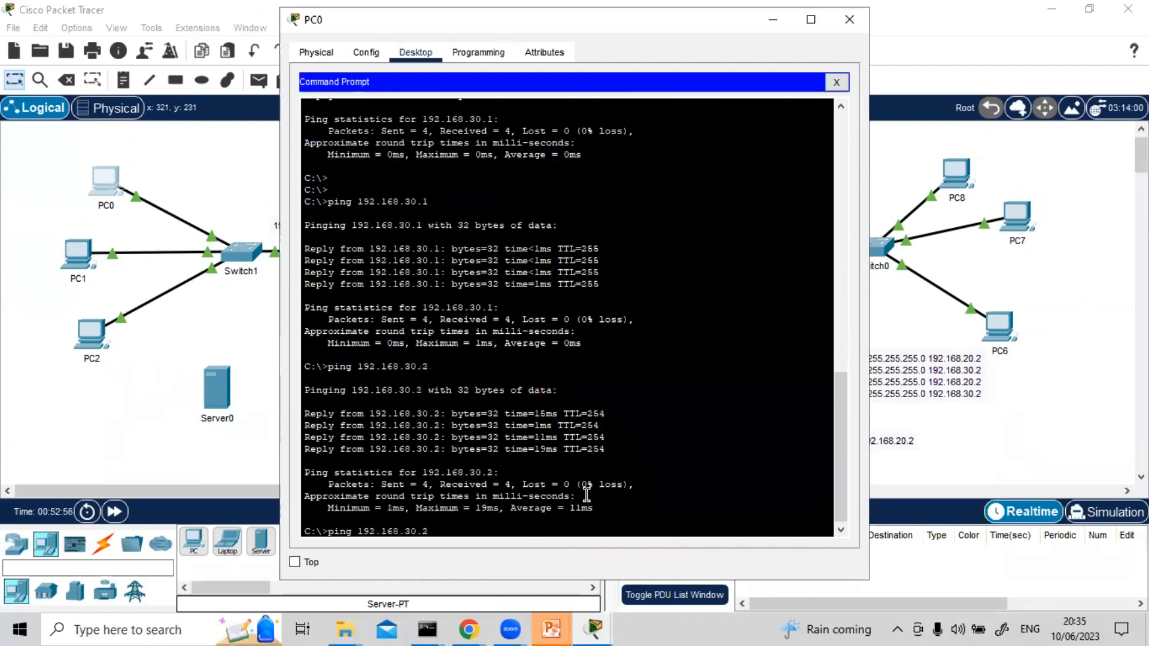
key("Left")
key("Left")
key("Left")
key("BackSpace")
type("2")
key("Return")
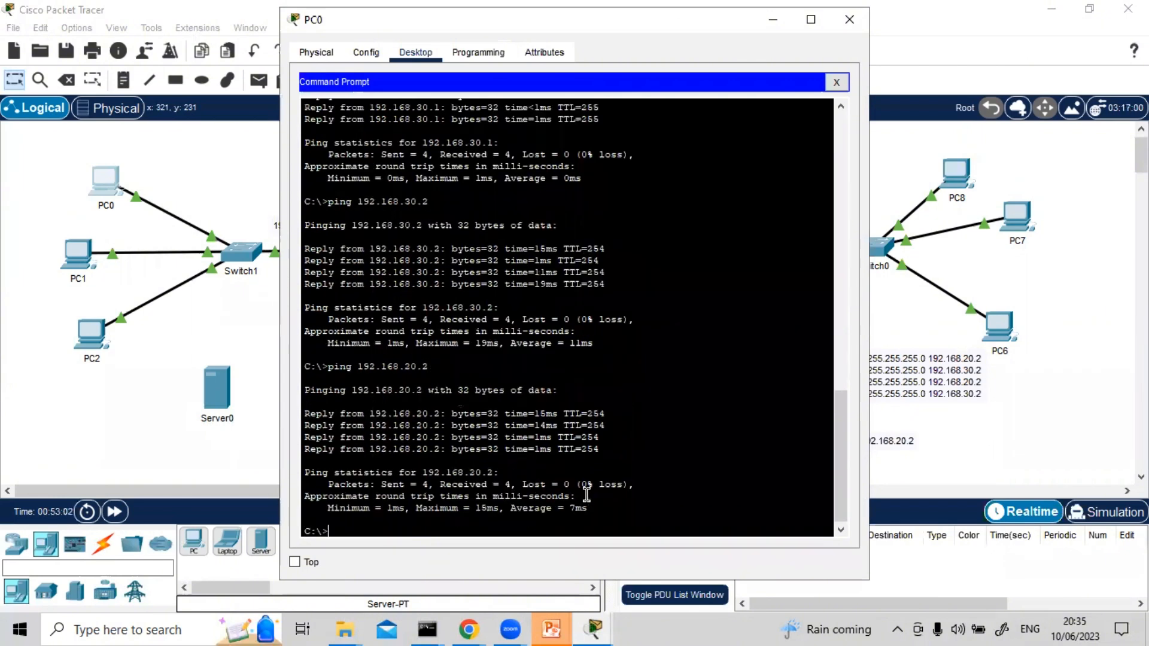
Ping Router1's far interface 192.168.40.1 from PC0 to test the static route
key("Up")
key("Left")
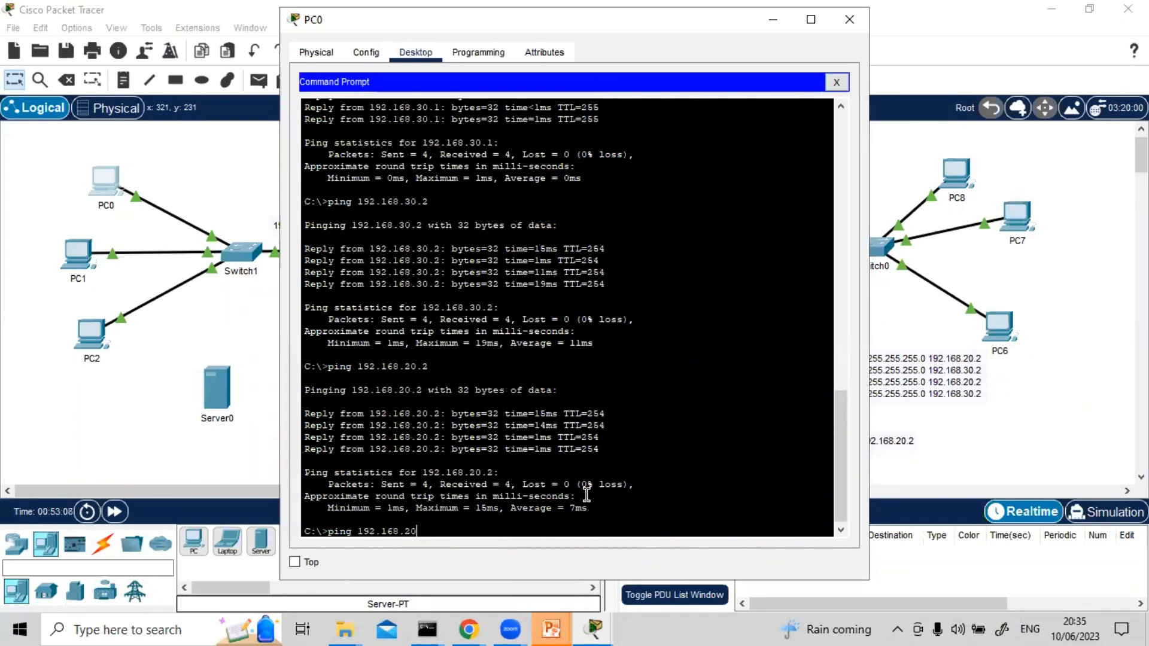
key("BackSpace")
key("BackSpace")
type(".1")
key("Return")
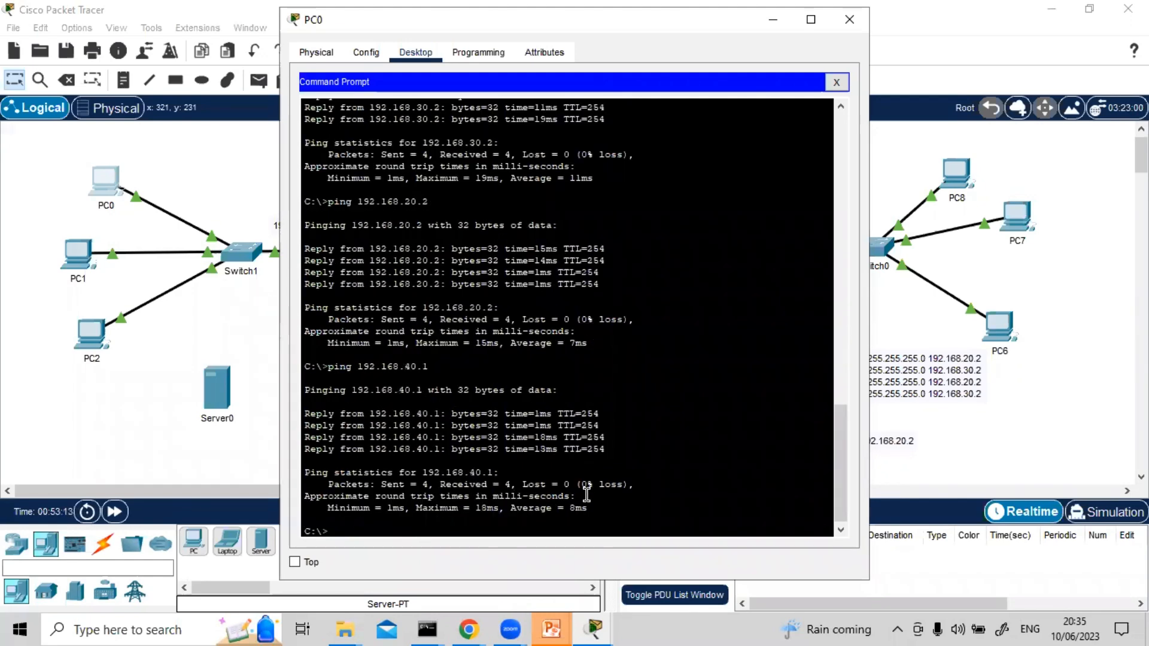
Ping Router3's interface 192.168.40.2 from PC0, adapting the previous ping command
key("Up")
key("BackSpace")
type("2.168.40.2")
key("Return")
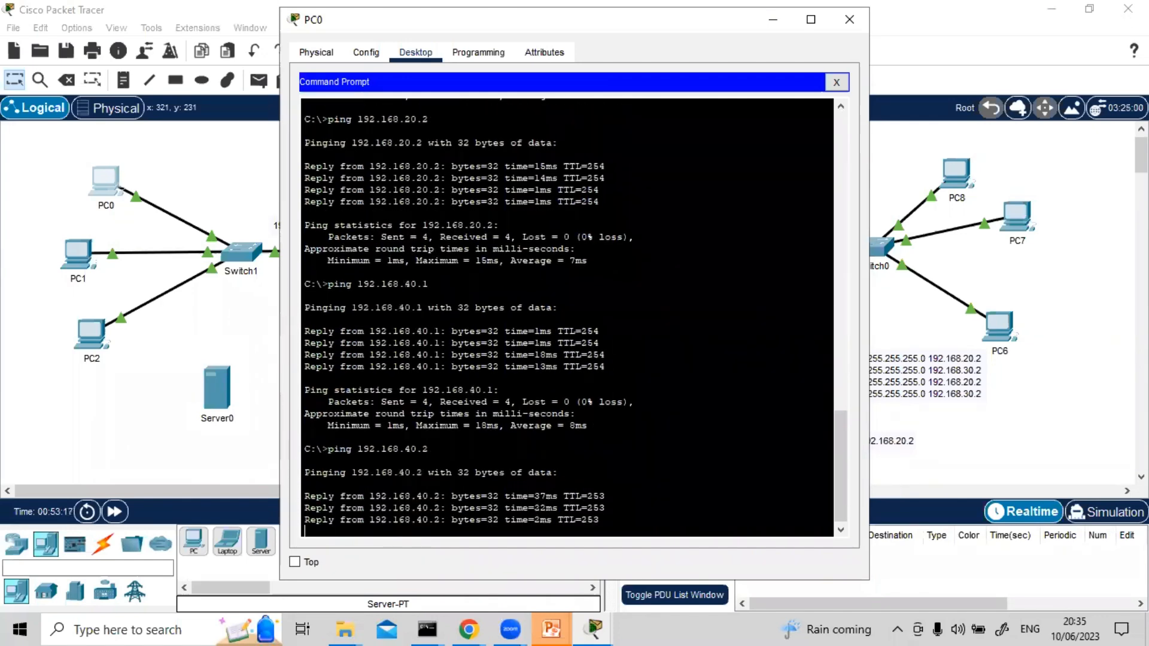
Ping Router3's LAN interface 192.168.60.1 from PC0 by adapting the previous ping command
left_click_drag(642, 23, 371, 65)
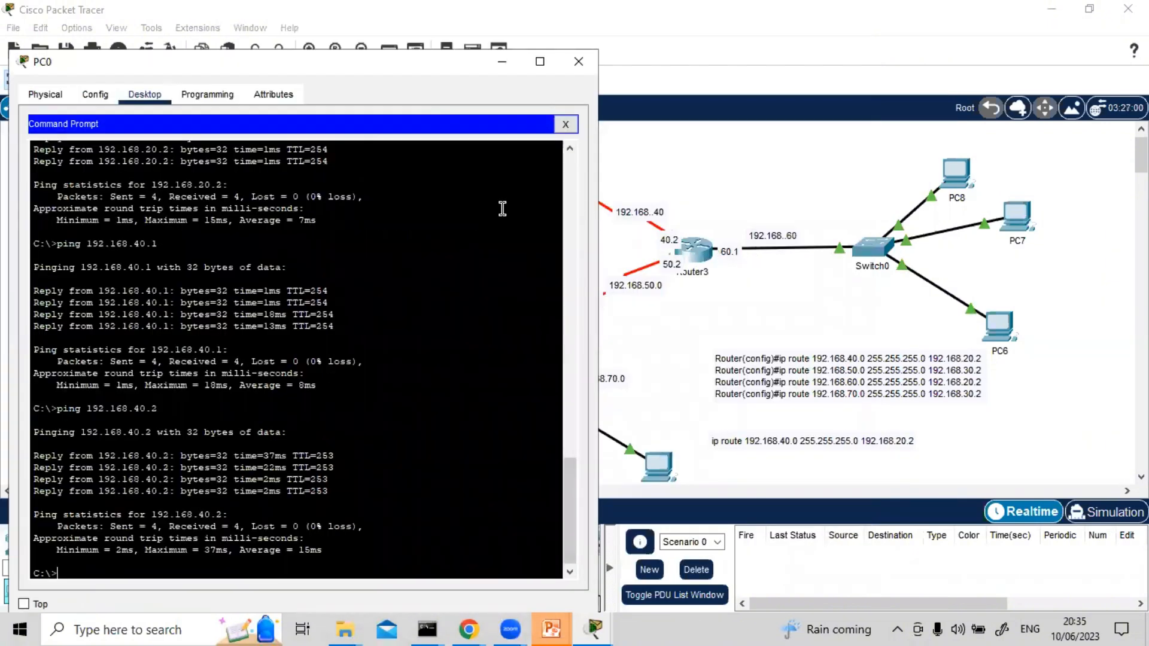
key("Up")
key("BackSpace")
key("BackSpace")
key("BackSpace")
key("BackSpace")
type("60.1")
key("Return")
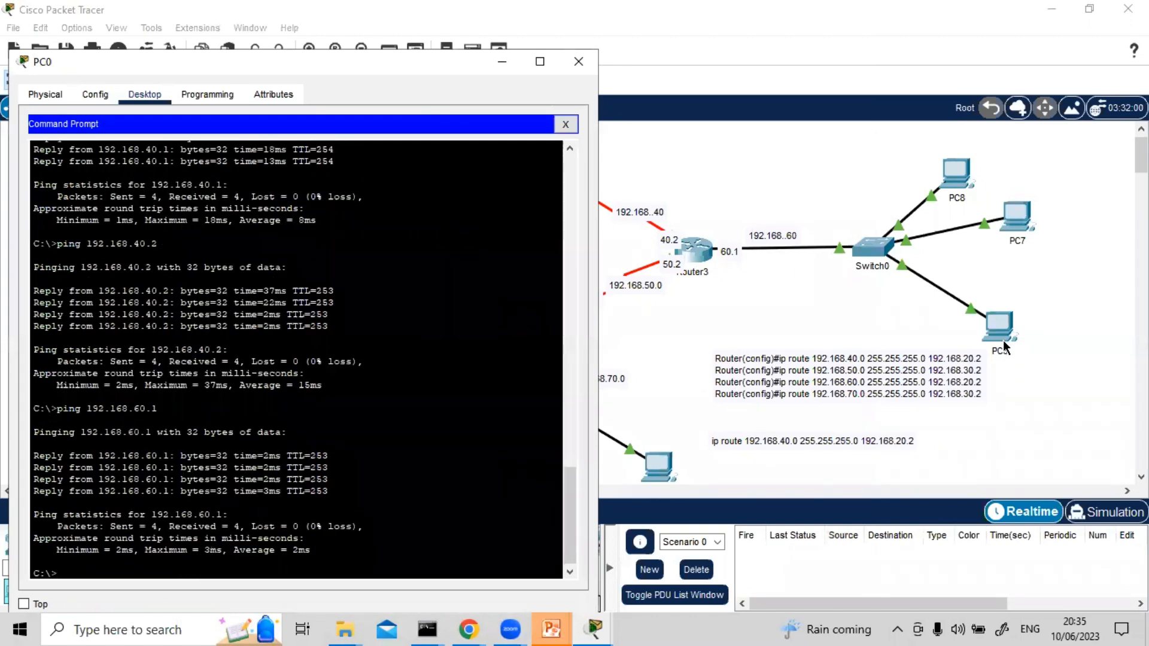
Ping the host 192.168.60.12 on Router3's LAN from PC0 twice
key("Up")
key("BackSpace")
type("12")
key("Return")
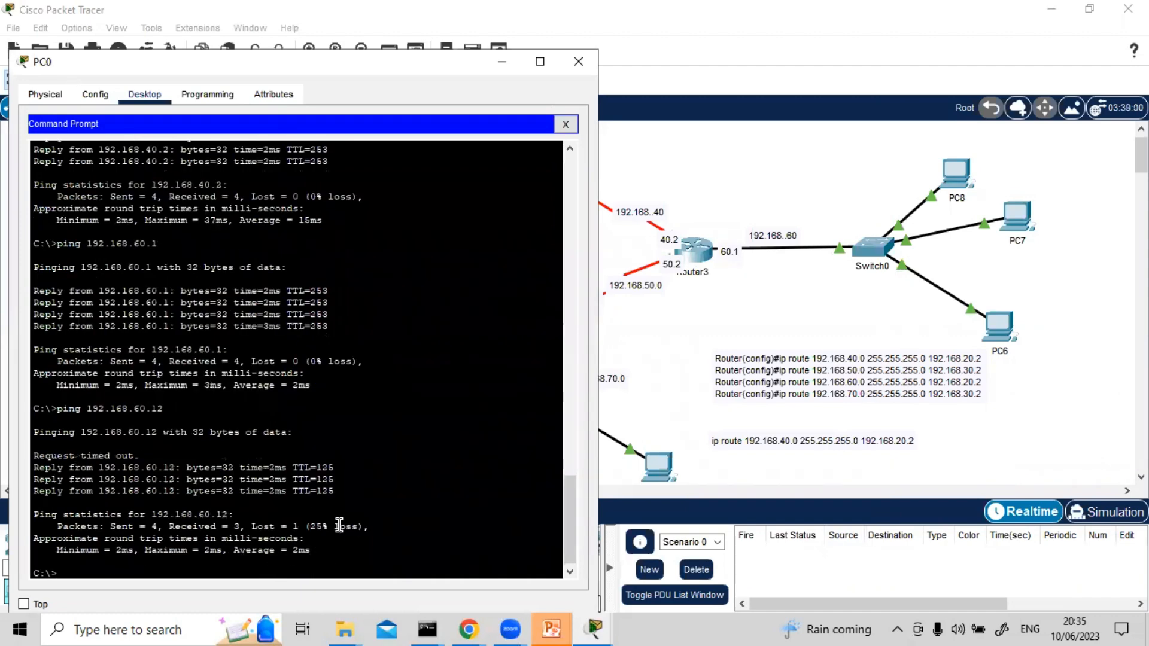
key("Up")
key("Return")
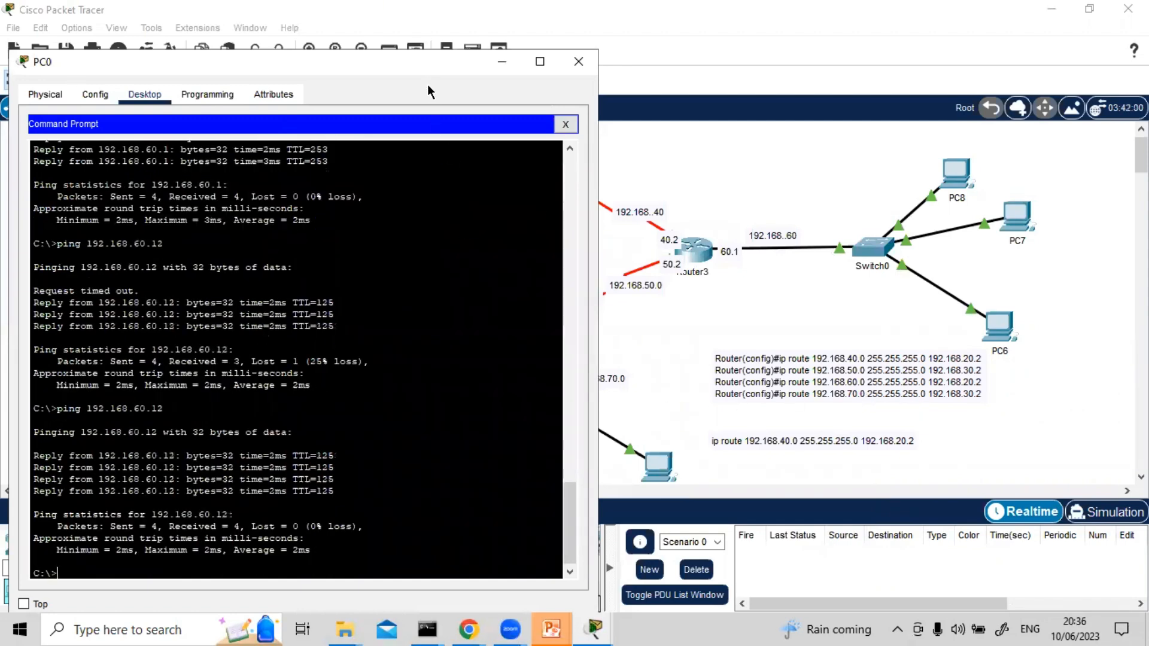
Move PC0's window aside and close it to view the whole topology
key("super+Right")
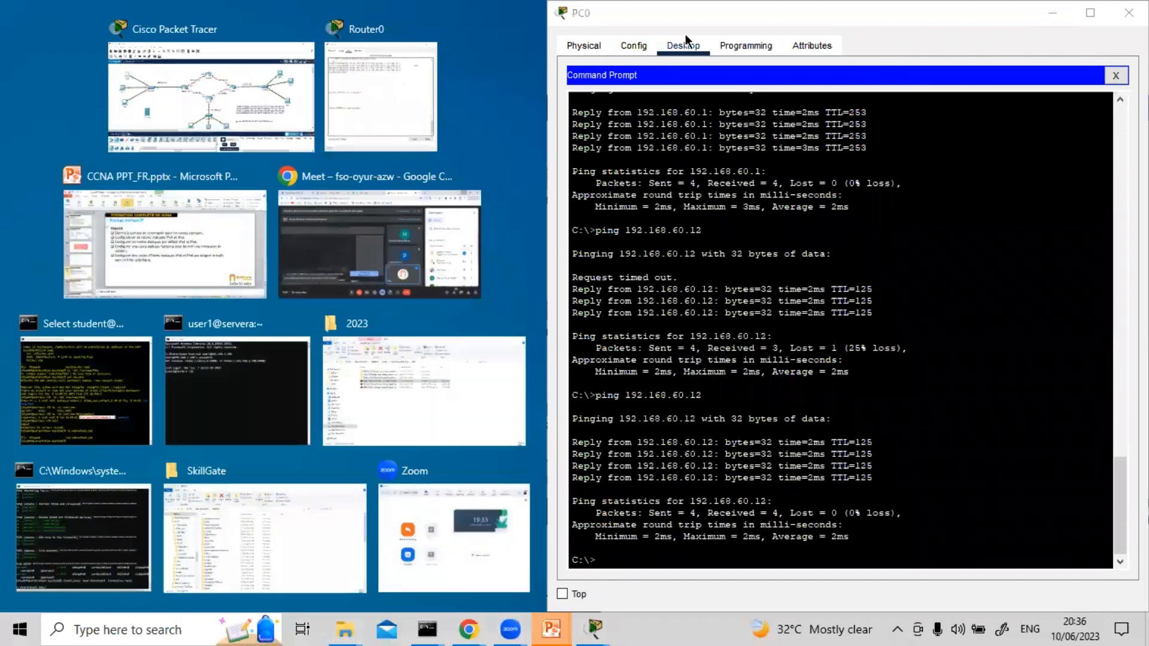
left_click_drag(838, 13, 1061, 66)
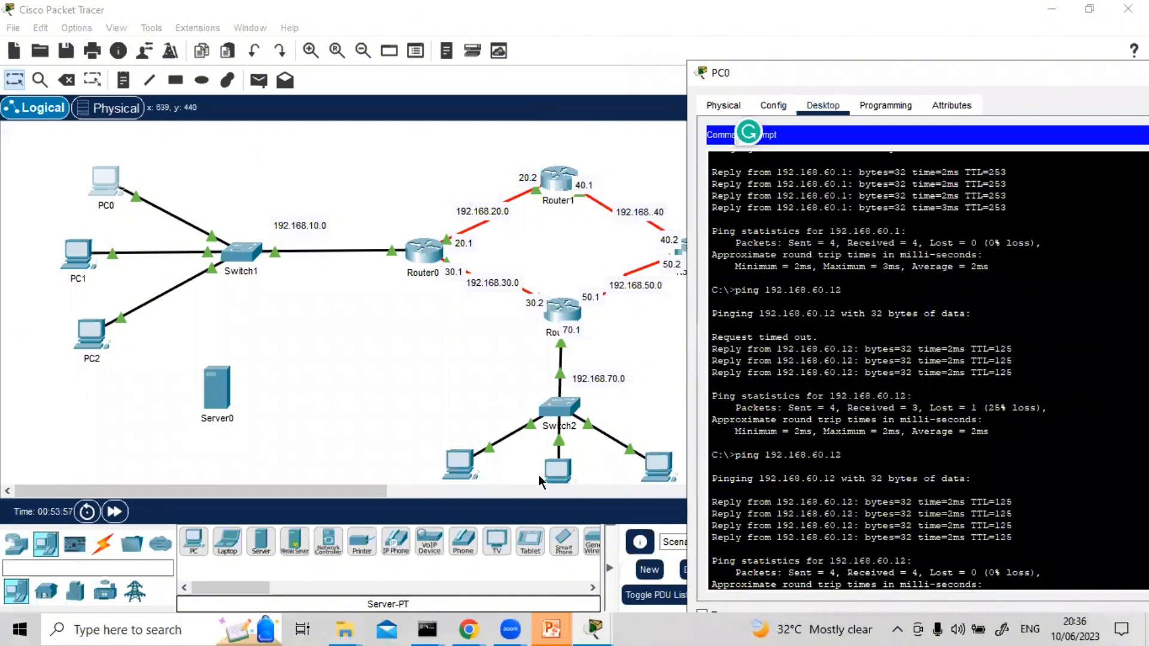
left_click_drag(996, 77, 752, 99)
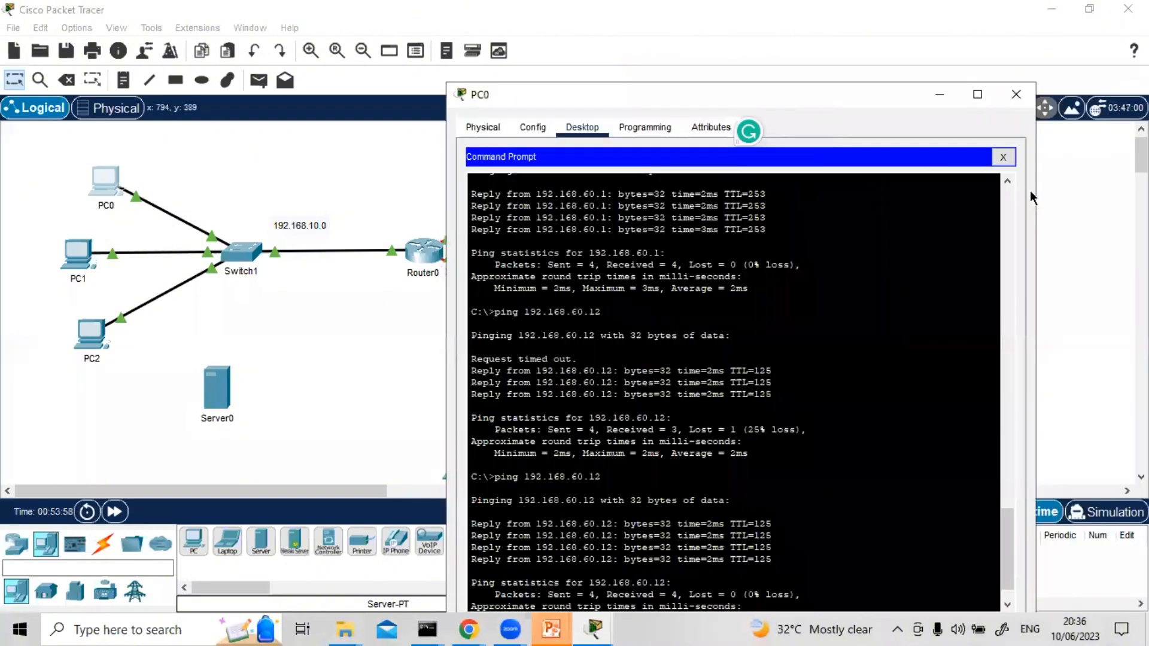
left_click(1020, 93)
scroll(847, 322, "down", 1)
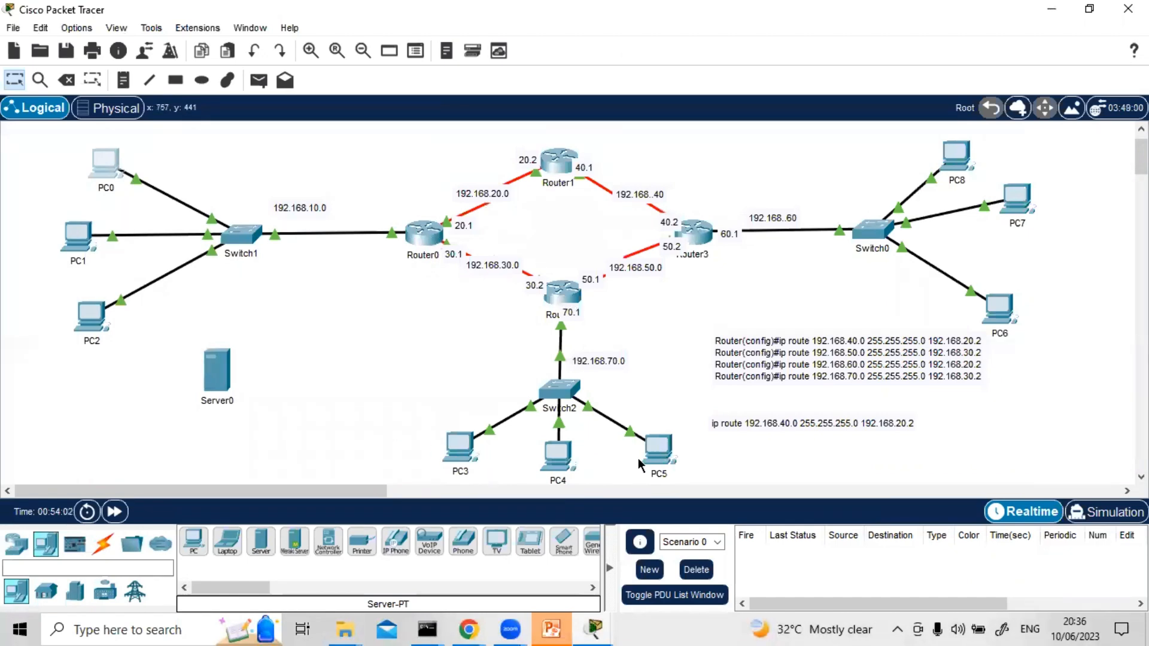
Reopen PC0's Command Prompt, ping the host 192.168.70.12 behind Switch2, and close the PC0 window
left_click(103, 169)
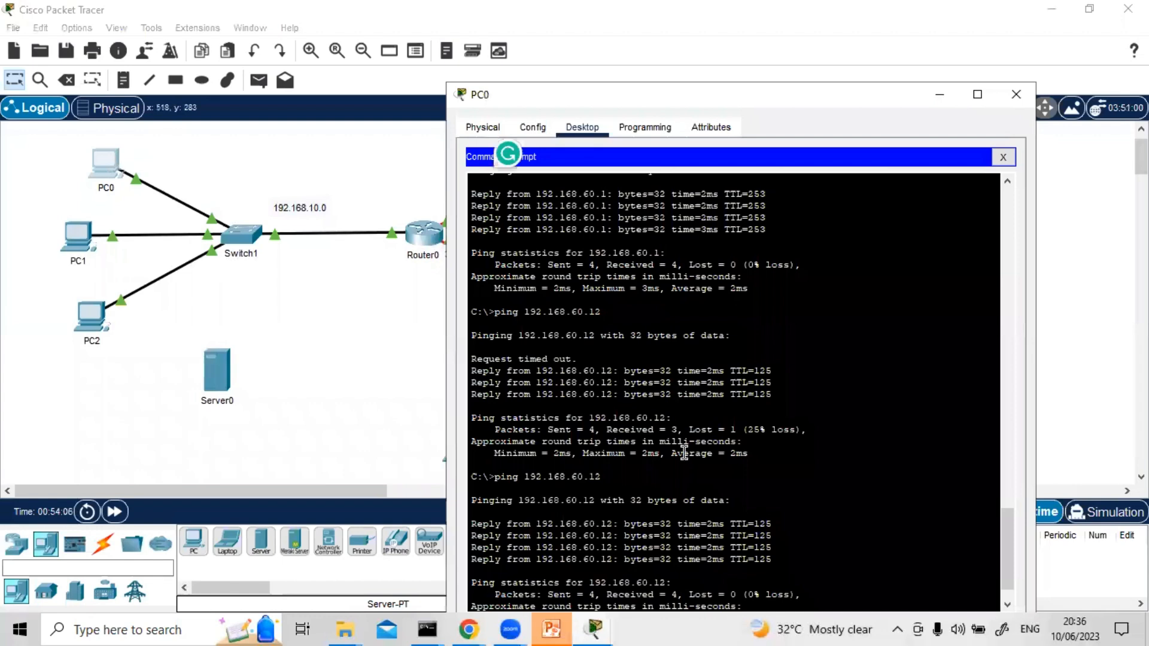
key("Return")
key("Return")
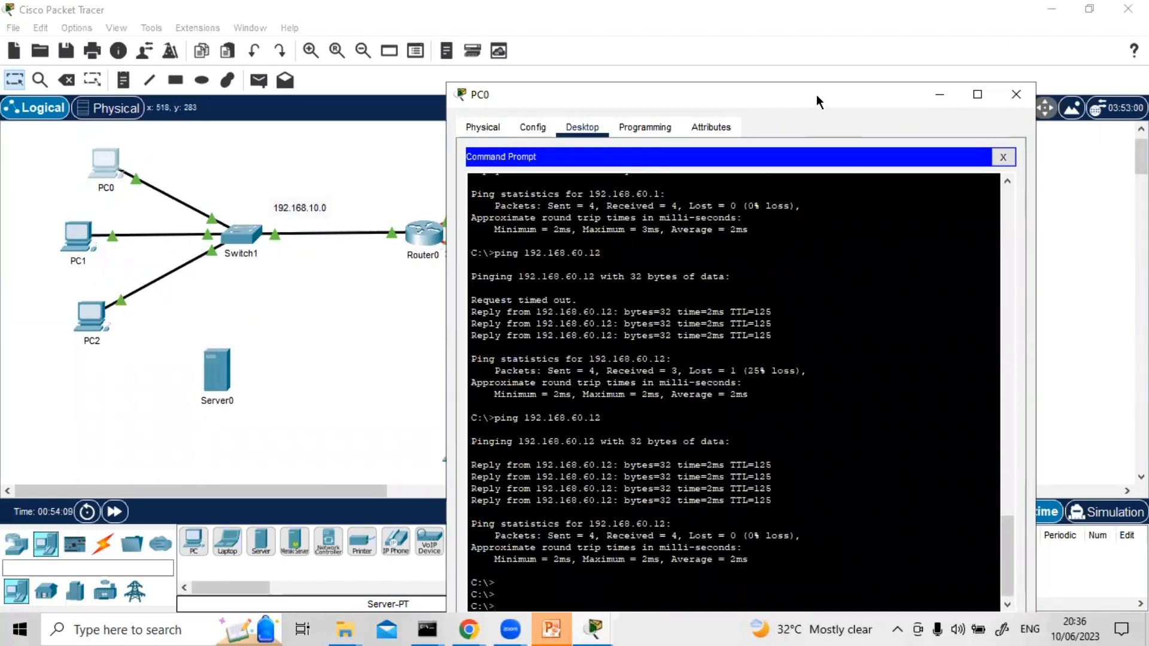
left_click_drag(816, 101, 816, 39)
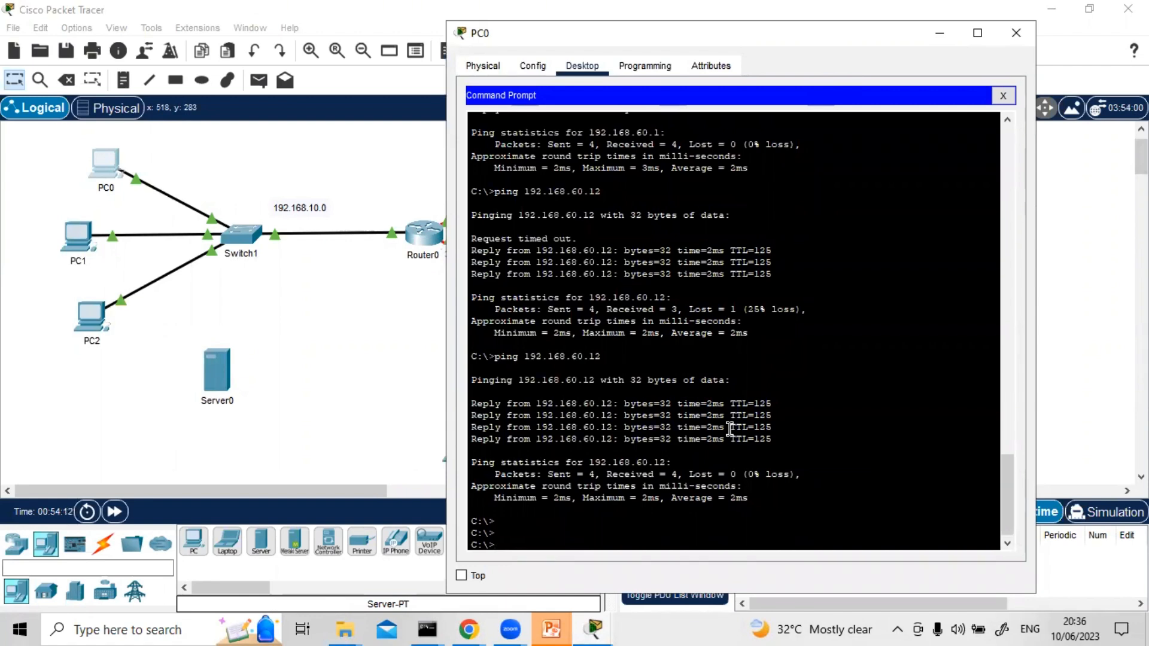
key("Up")
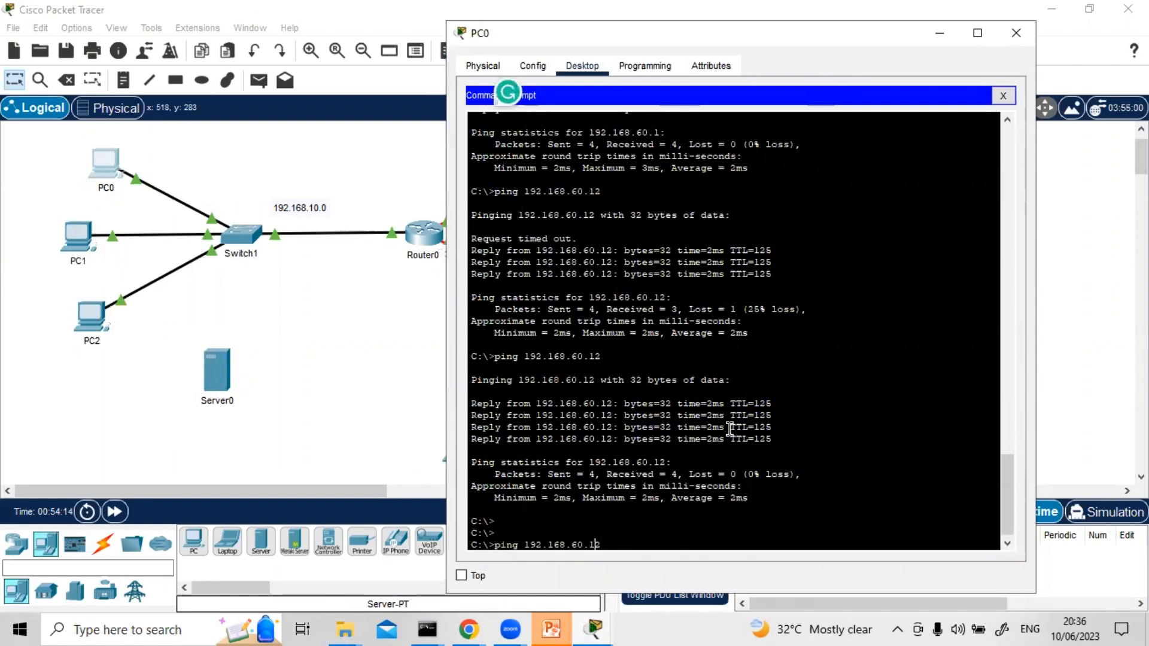
key("BackSpace")
key("BackSpace")
type("70")
key("Return")
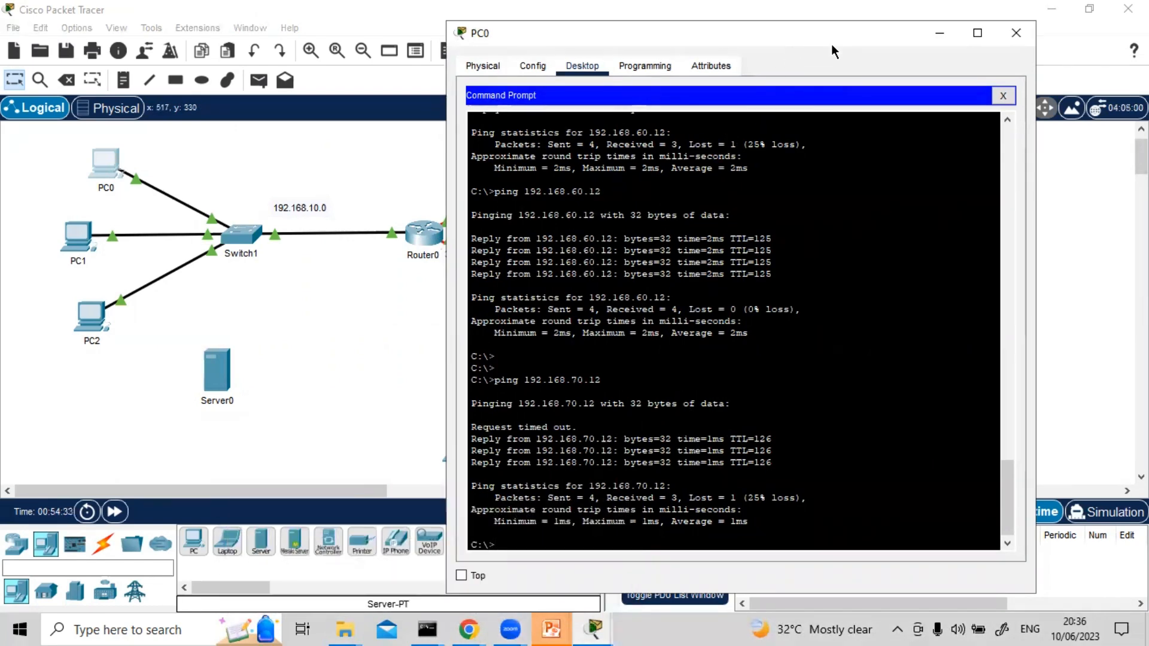
left_click_drag(839, 46, 902, 61)
left_click(1079, 48)
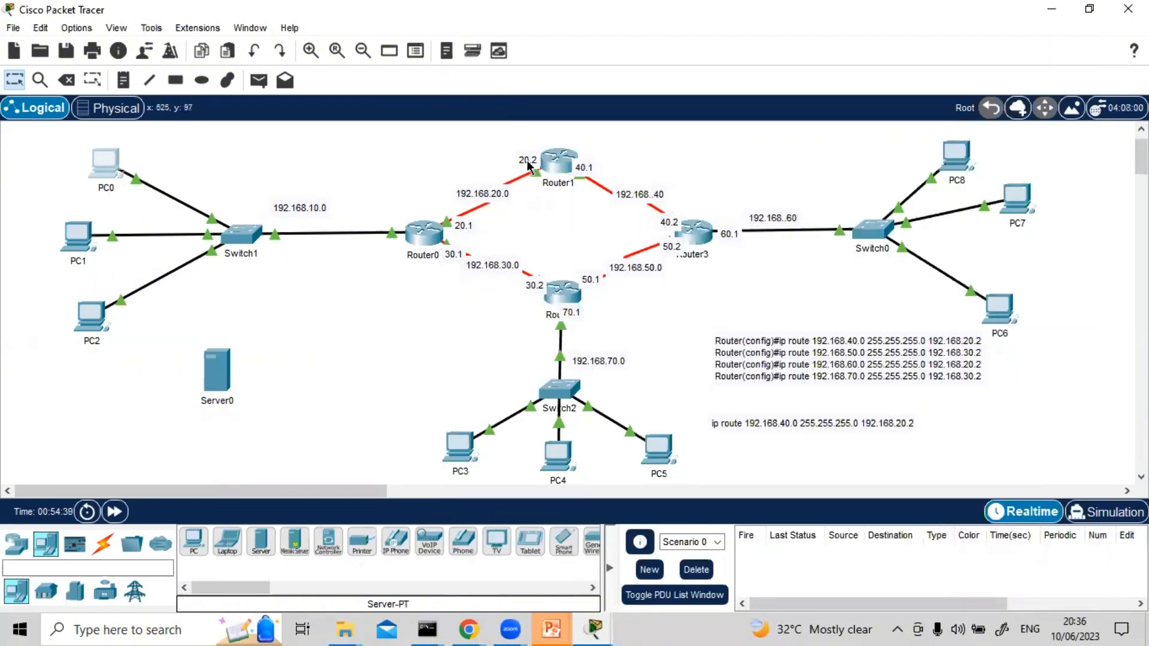
Open Router0's CLI and enter global configuration mode through privileged EXEC mode
left_click(422, 237)
key("Return")
key("Return")
key("Return")
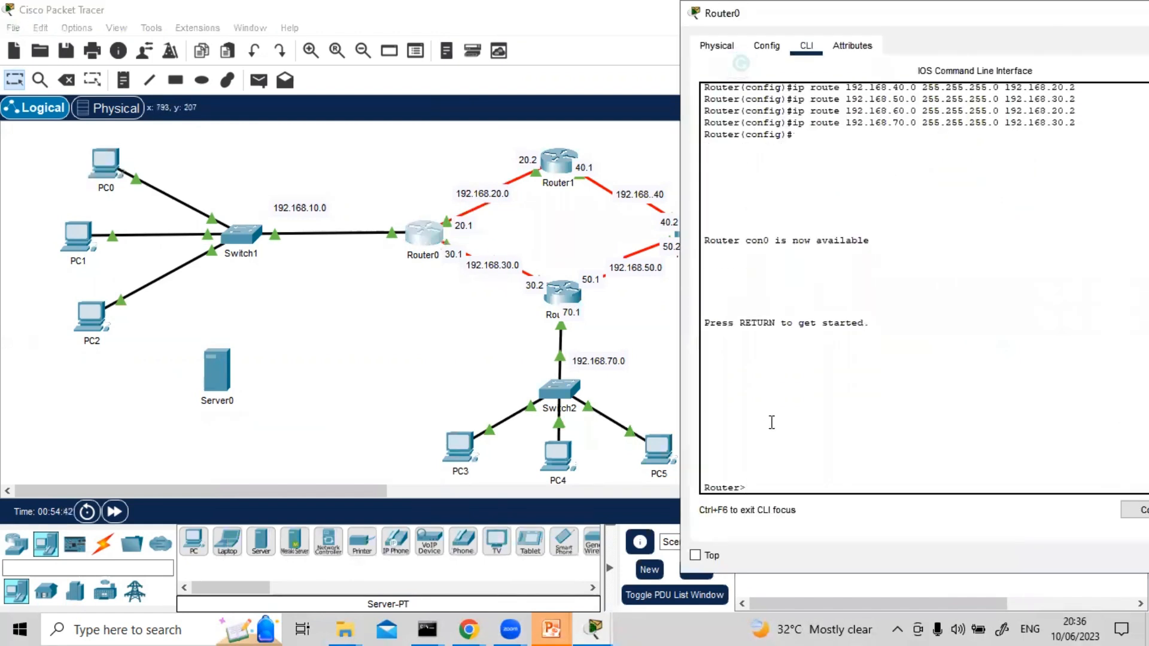
type("en")
key("Return")
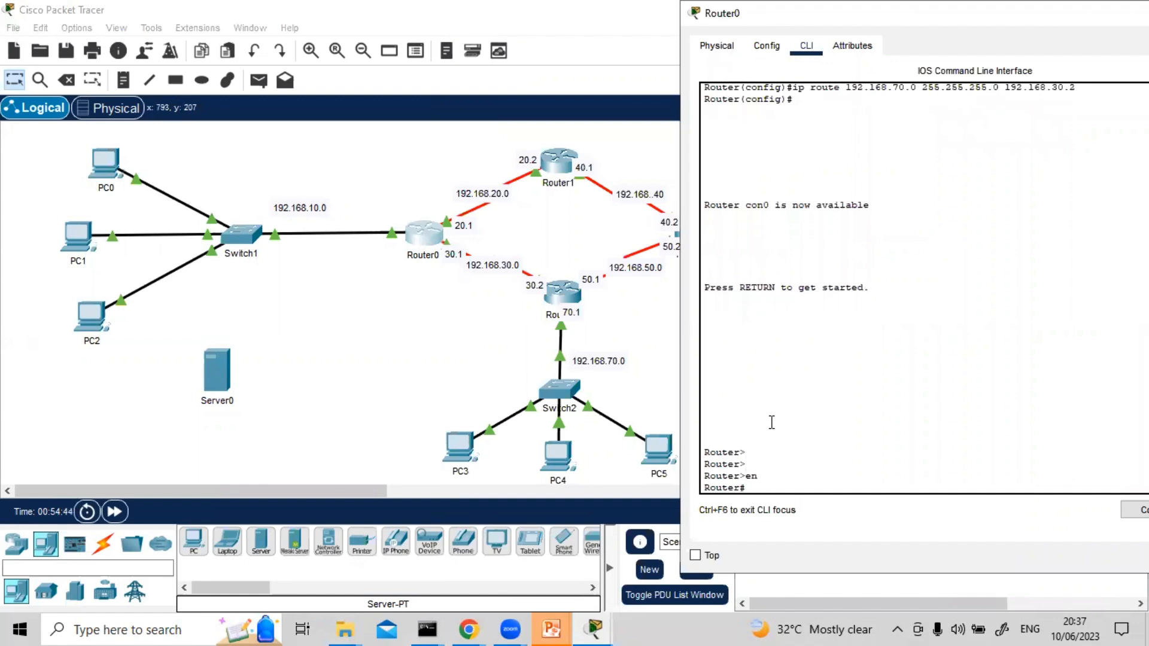
type("conf t")
key("Return")
key("Return")
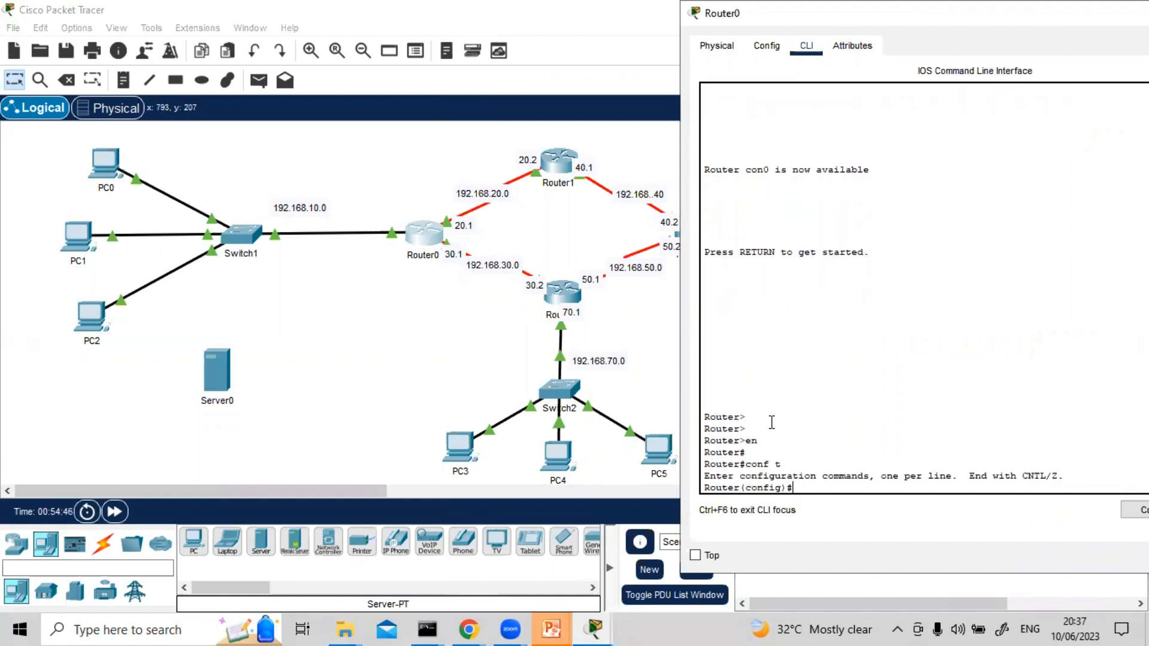
Shut down Router0's serial interface s0/1/0 to simulate a failure of the 192.168.20.0 link
type("int g0")
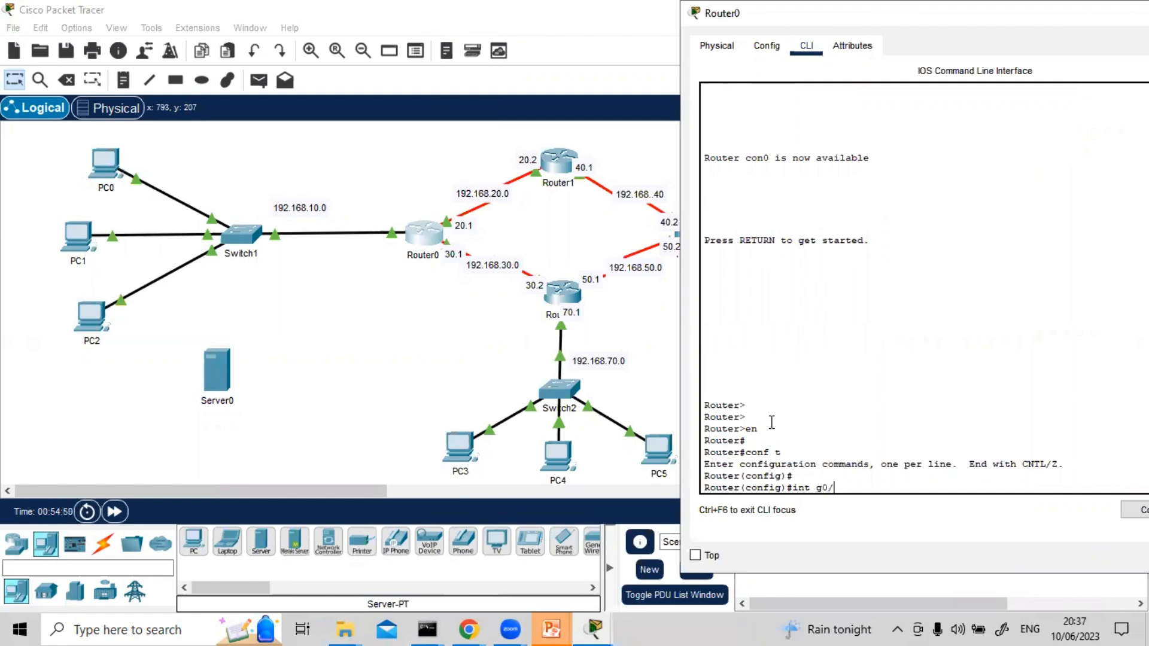
type("/")
key("BackSpace")
key("BackSpace")
key("BackSpace")
type("s0/1/0")
key("Return")
key("Return")
type("shut")
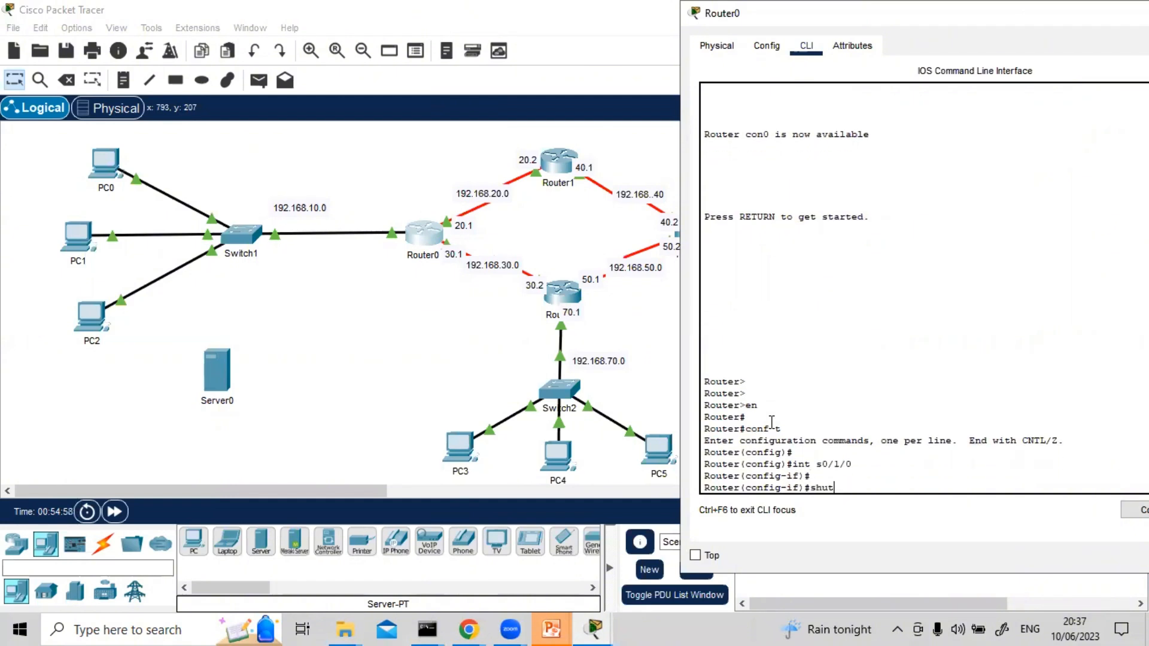
key("Return")
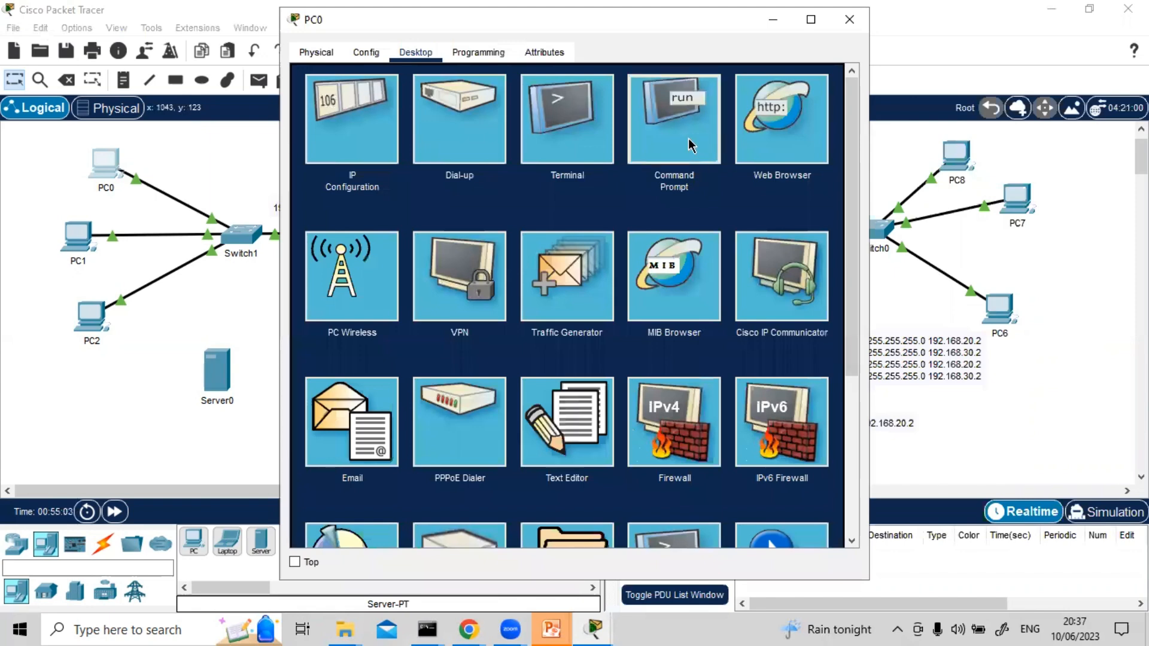
Repeat the ping to 192.168.60.12 from PC0's Command Prompt to test the route with the link down, and close PC0
left_click(691, 146)
scroll(712, 517, "down", 5)
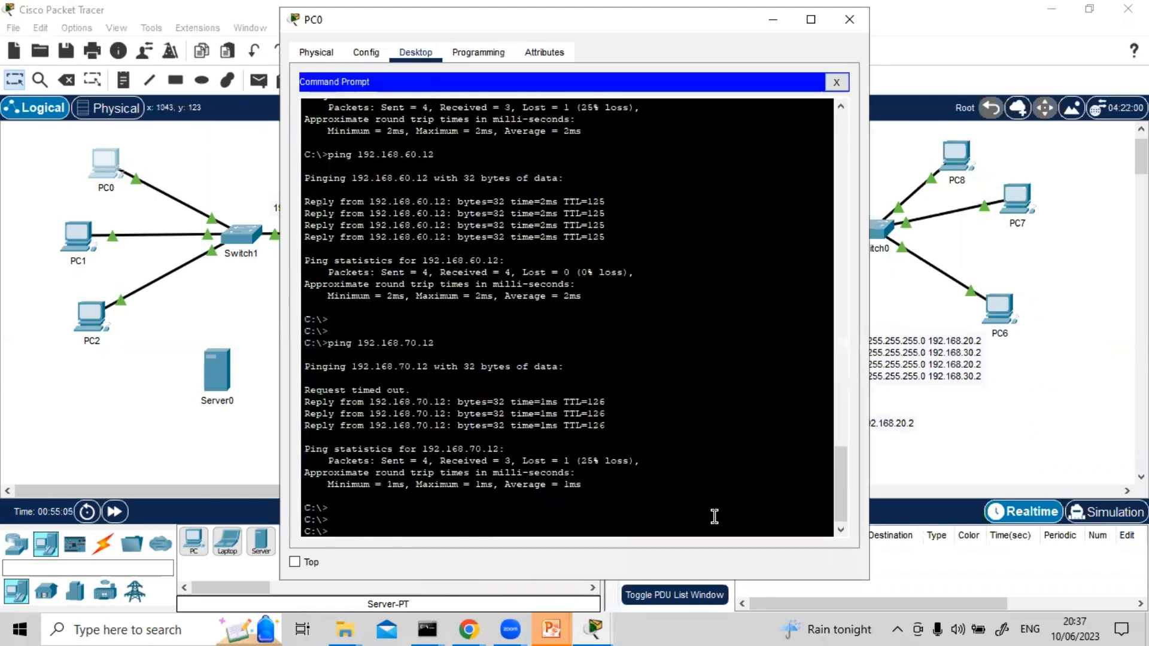
key("Up")
key("Up")
key("Return")
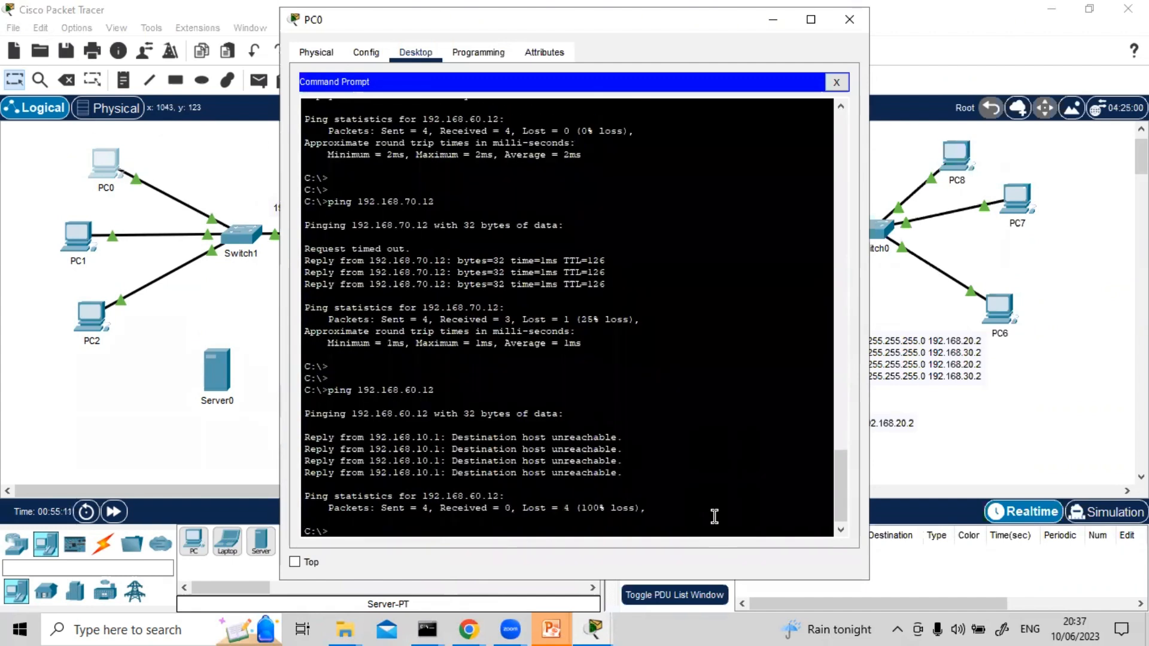
left_click(849, 19)
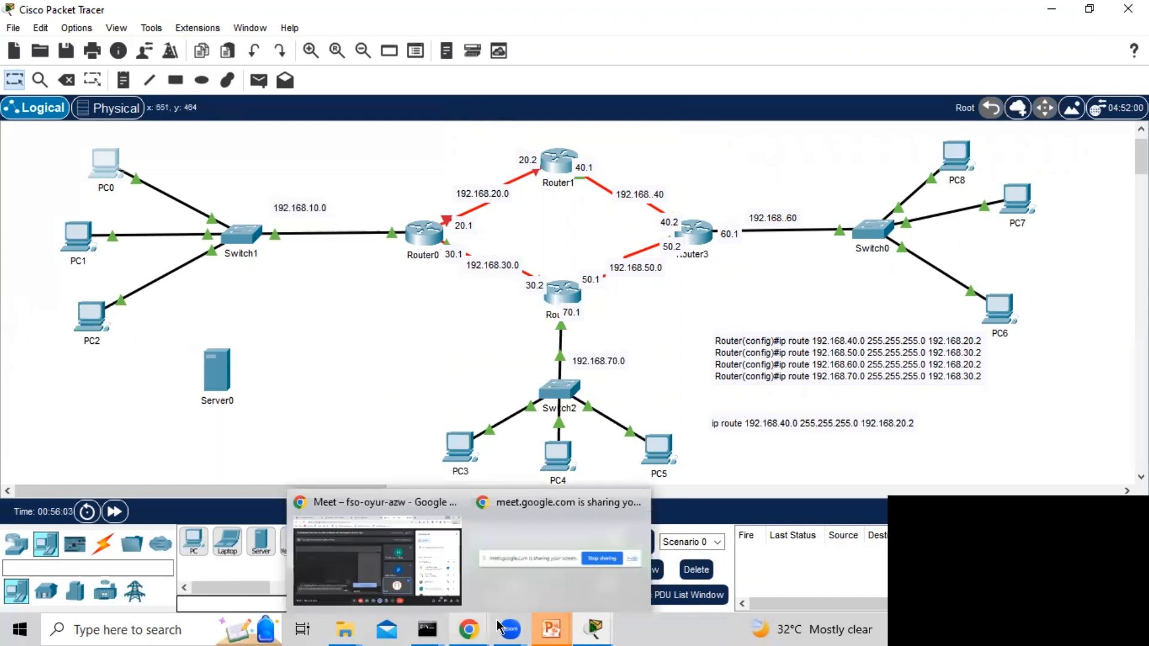
Switch to the PowerPoint slide show and review the slides on static route commands, configuration and verification
mouse_move(538, 626)
left_click(612, 582)
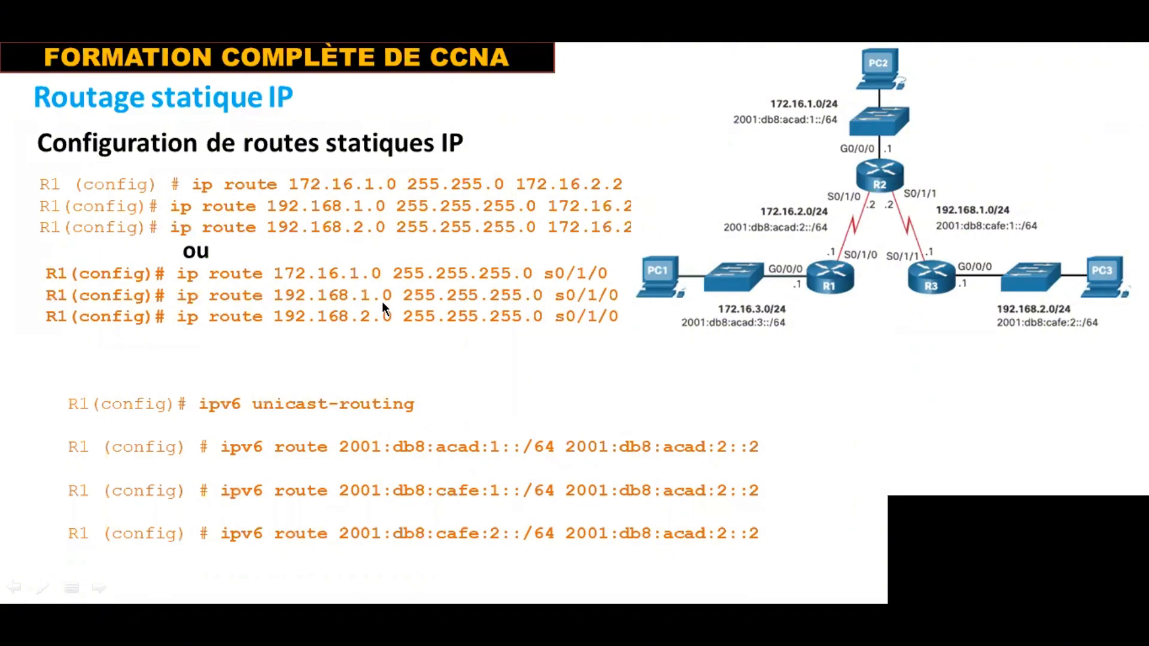
key("Left")
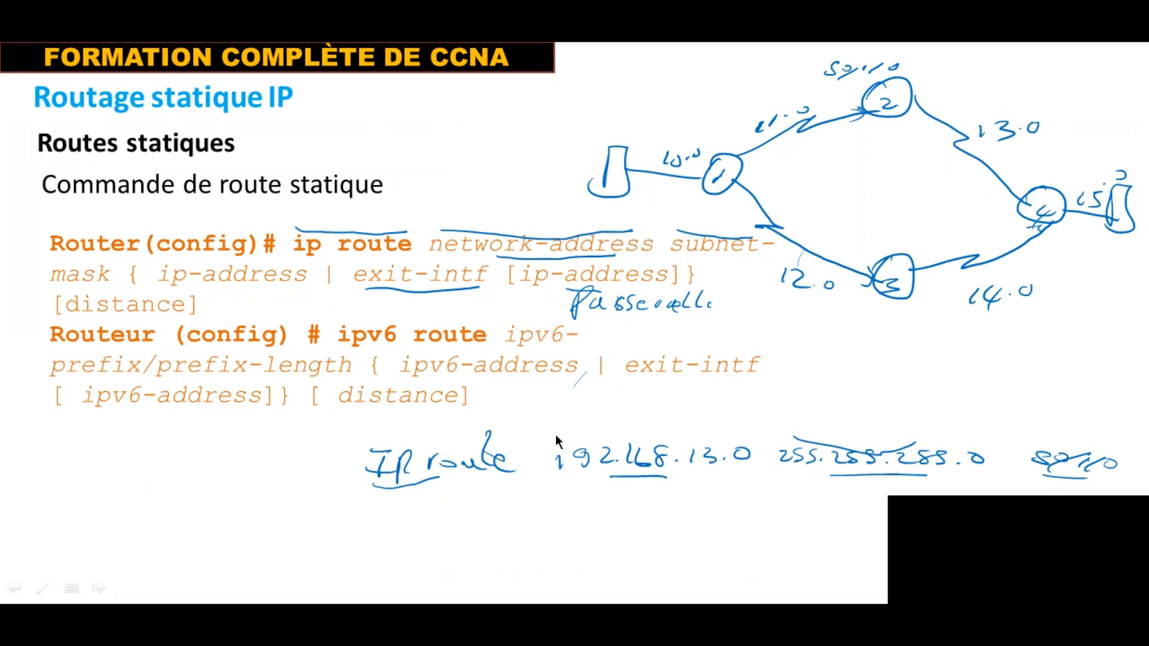
key("Right")
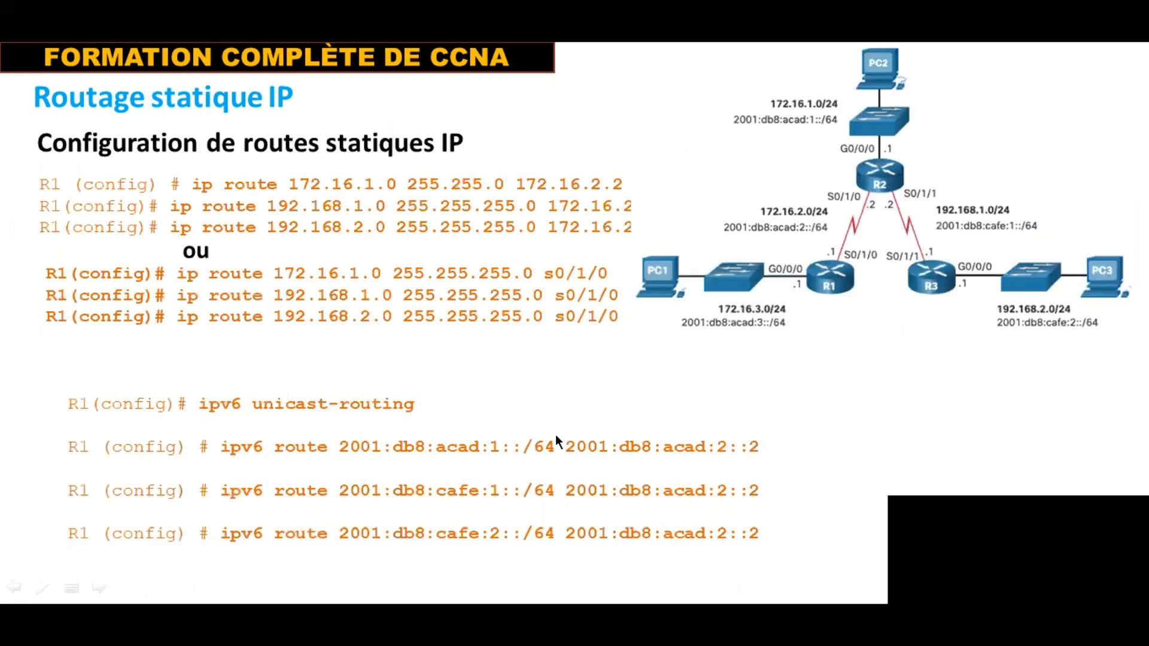
key("Right")
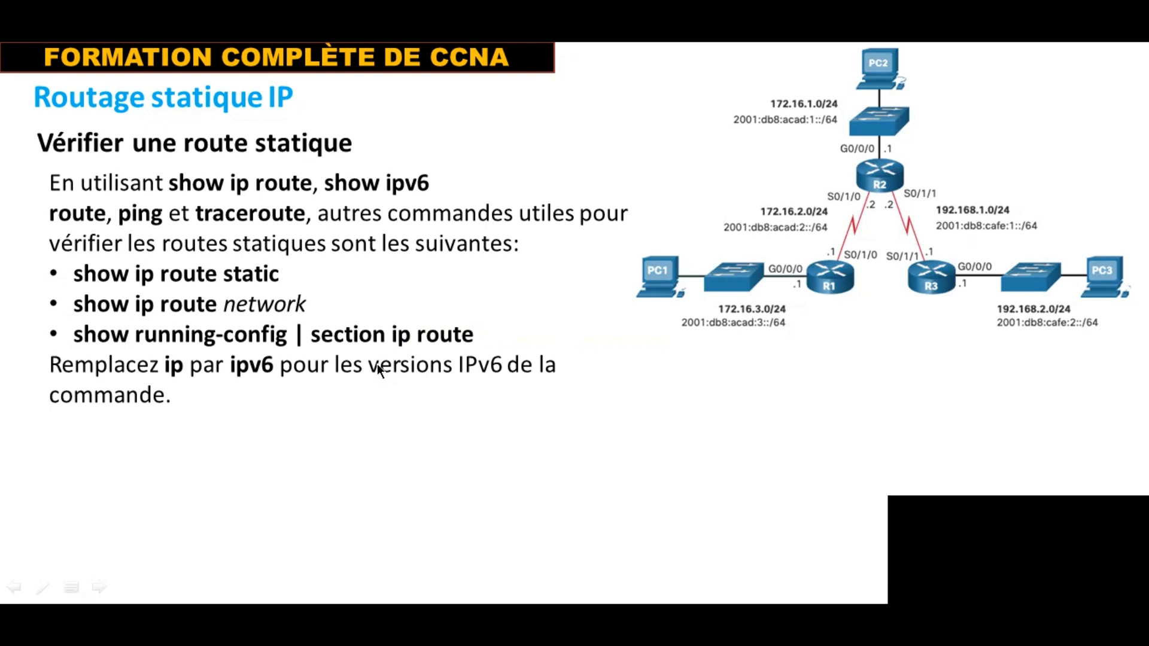
Switch back to Router0's CLI in Packet Tracer and leave interface configuration for privileged EXEC mode
key("alt+Tab")
key("alt+Tab")
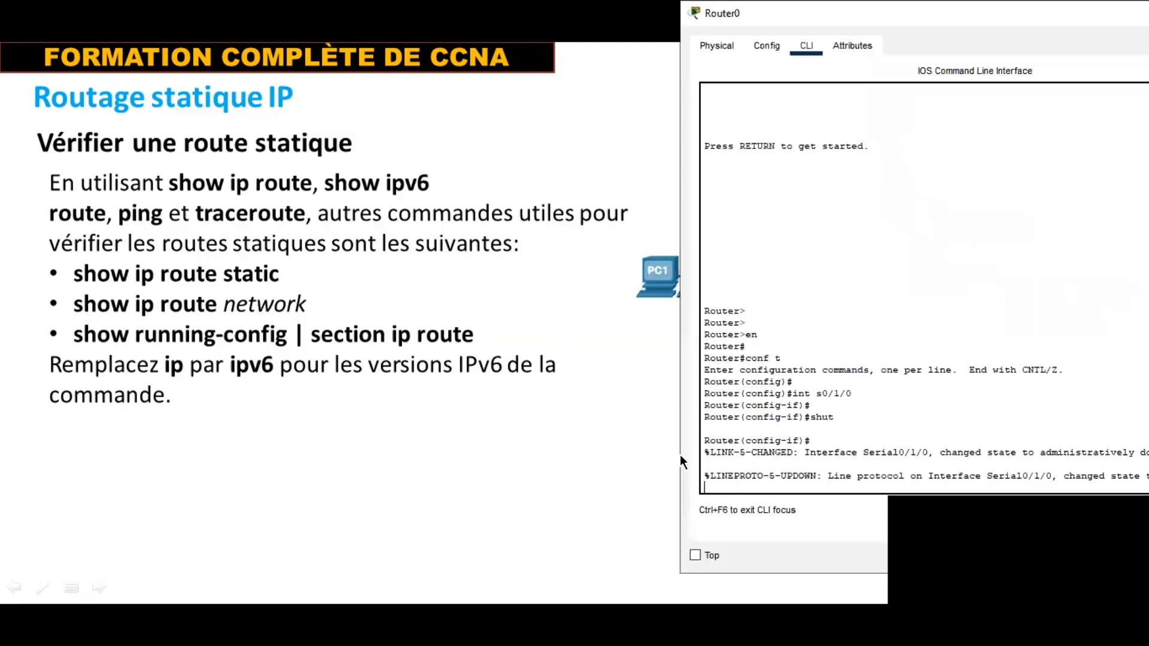
key("Return")
key("Return")
key("Return")
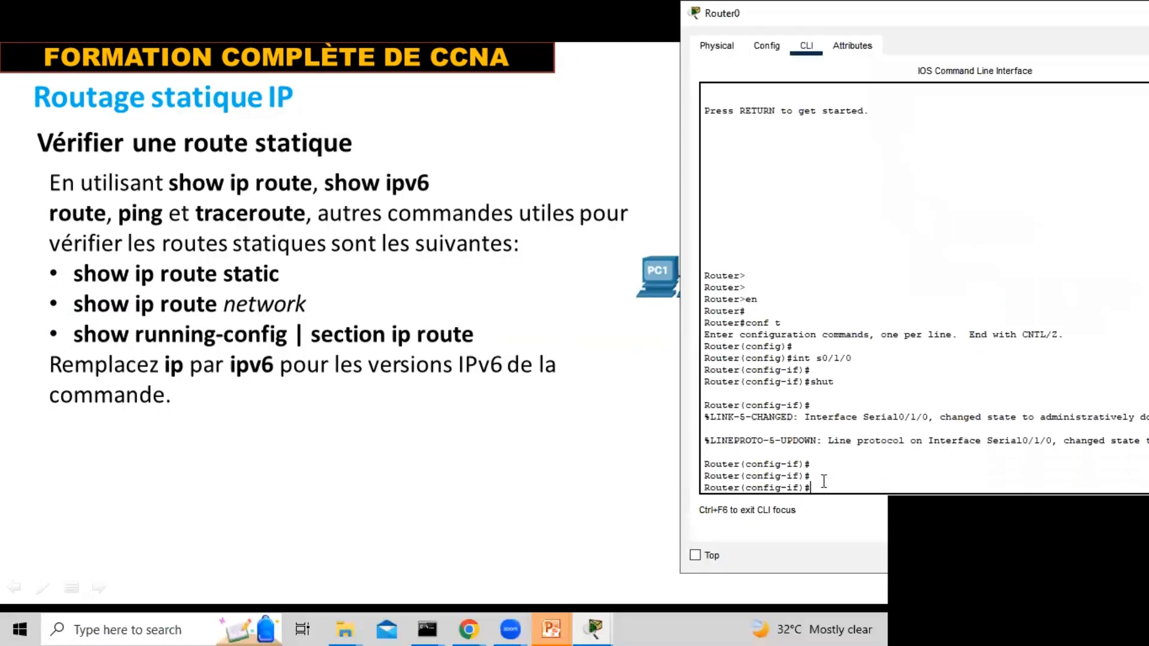
key("ctrl+z")
Display Router0's IP routing table with sh ip route
key("Return")
key("Return")
key("Return")
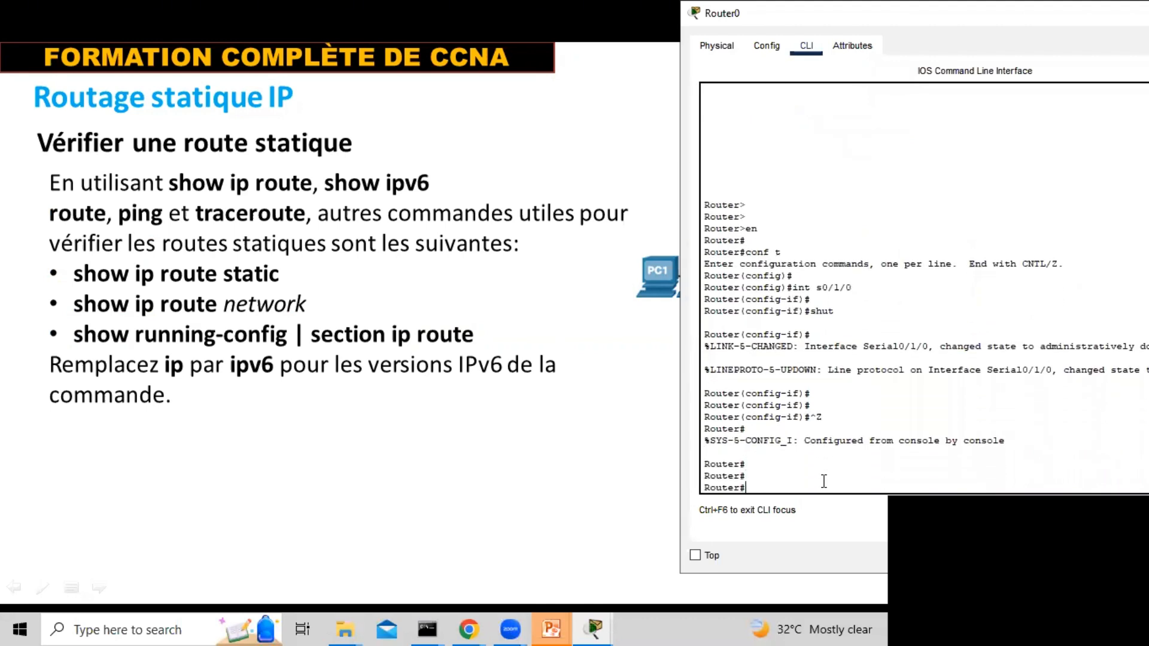
type("sh ip route")
key("Return")
key("Return")
key("Return")
key("Return")
key("Return")
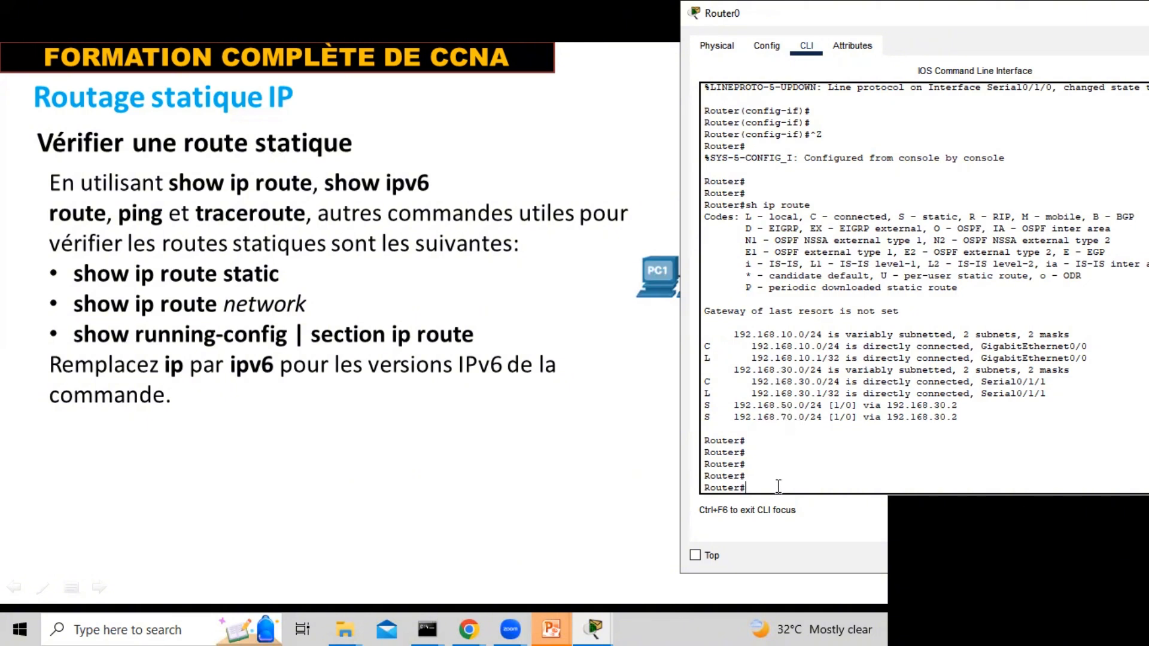
Bring the Packet Tracer topology into view behind Router0's CLI and enter global configuration mode with conf t
type("conf t")
key("alt+Tab")
key("Tab")
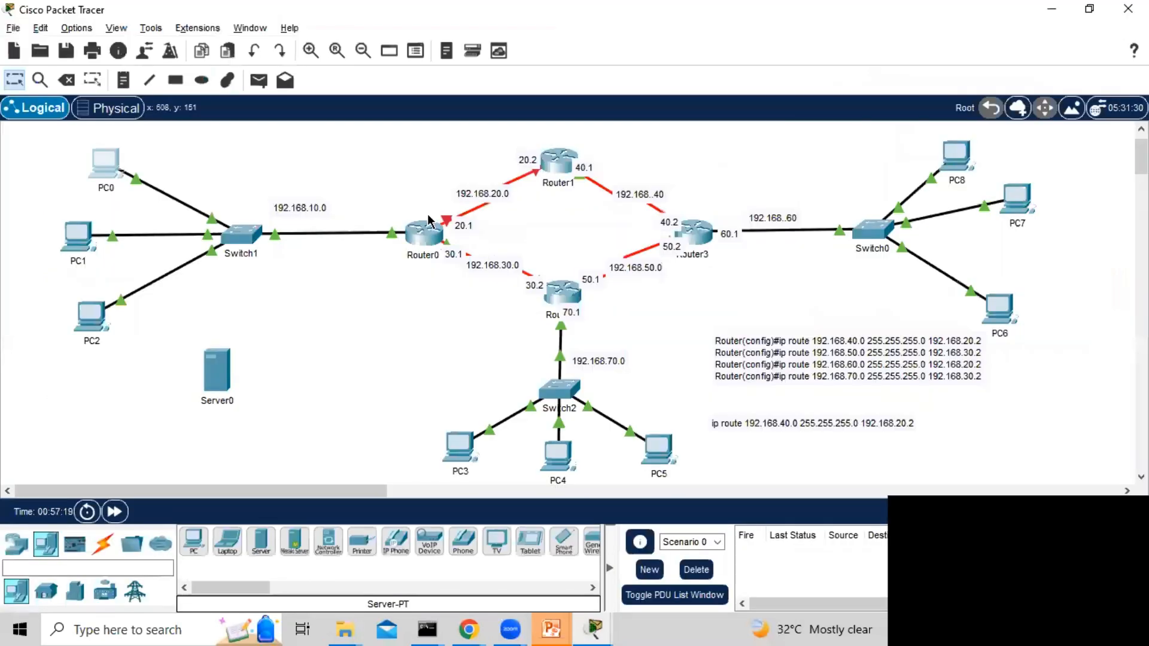
left_click(430, 230)
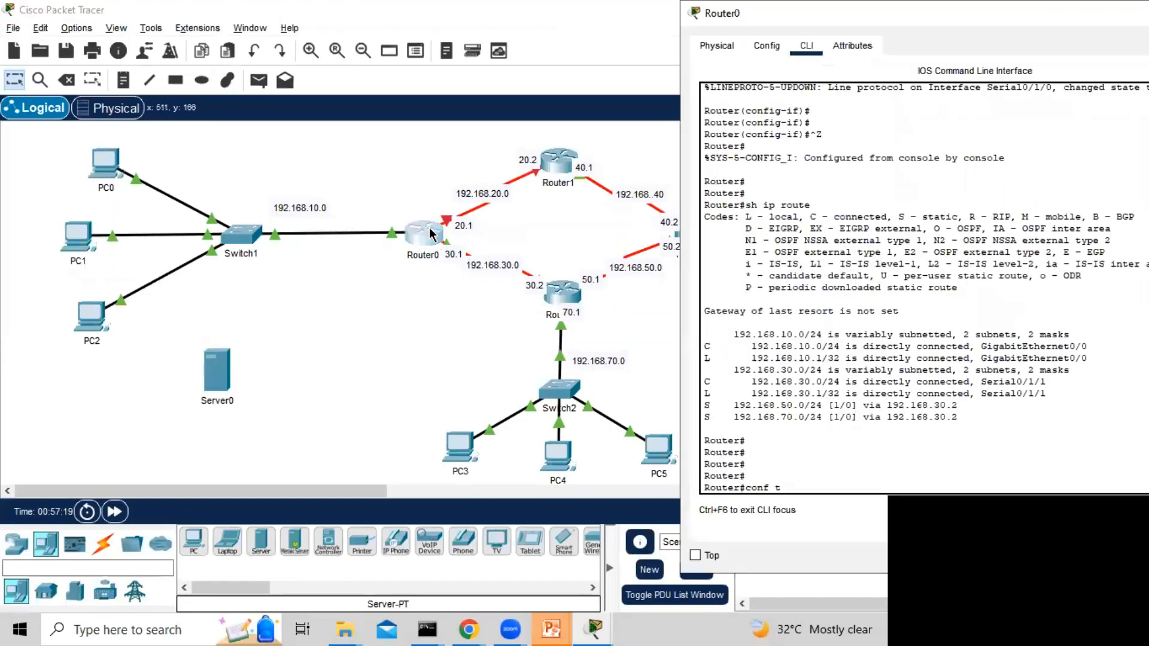
key("Return")
key("Return")
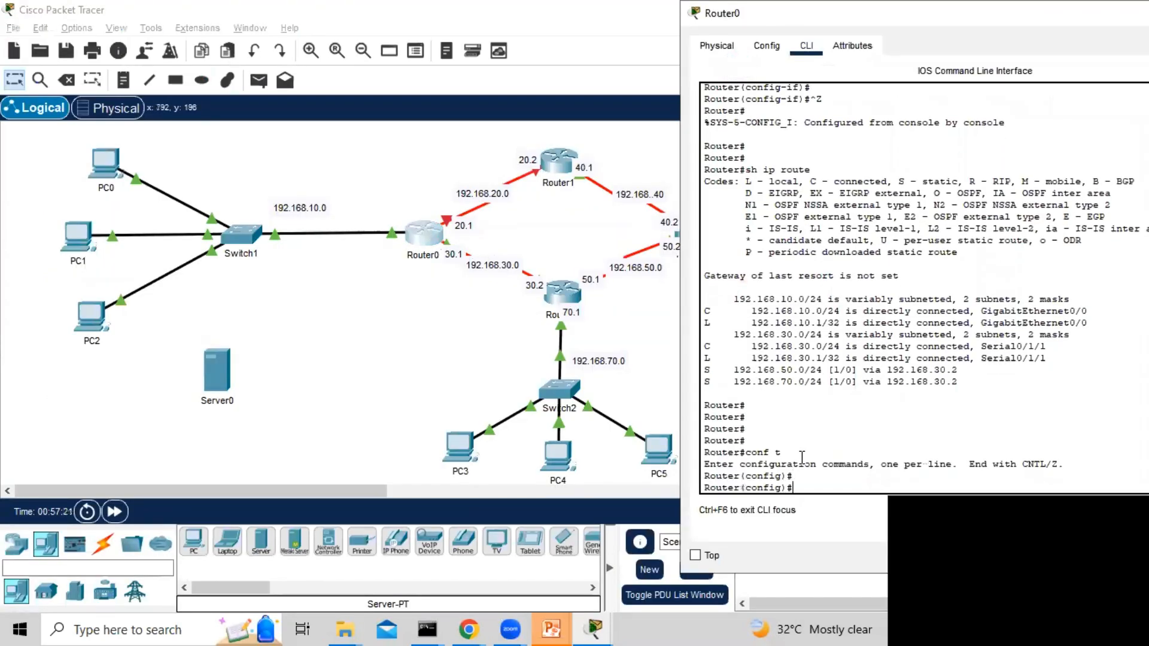
Re-enable Router0's interface s0/1/0 with no shut
type("int s0/1/0")
key("Return")
type("no shut")
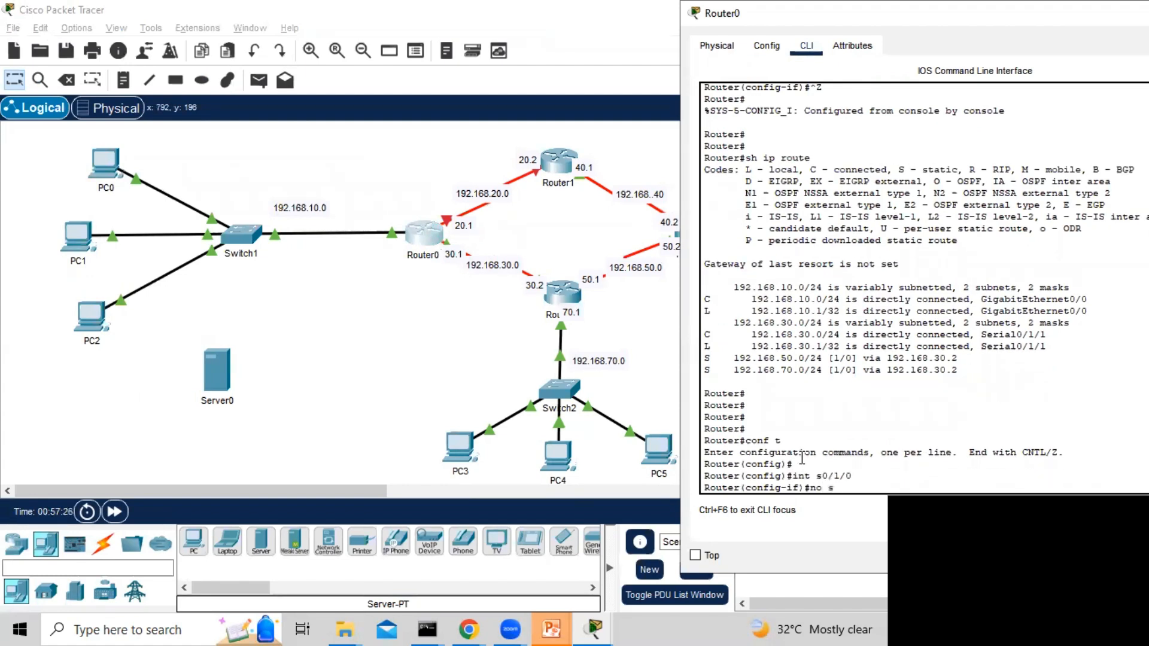
key("Return")
key("Return")
key("Return")
key("Return")
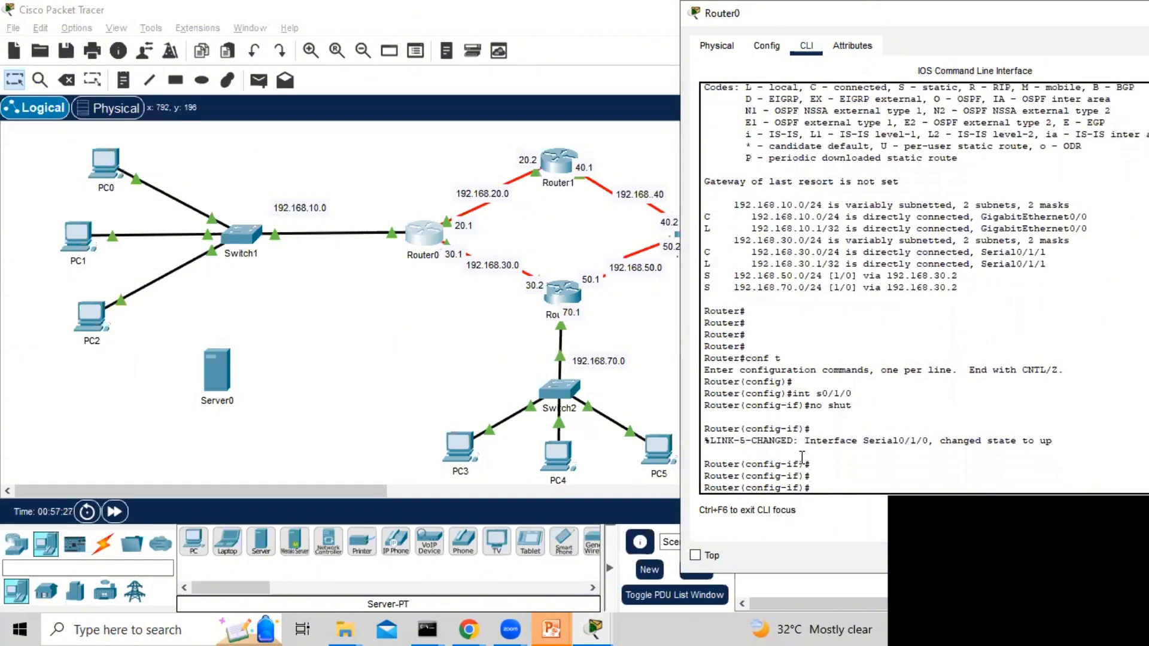
Bring the PowerPoint slide on verifying static routes back behind Router0's CLI and return the router to privileged EXEC mode
key("alt+Tab")
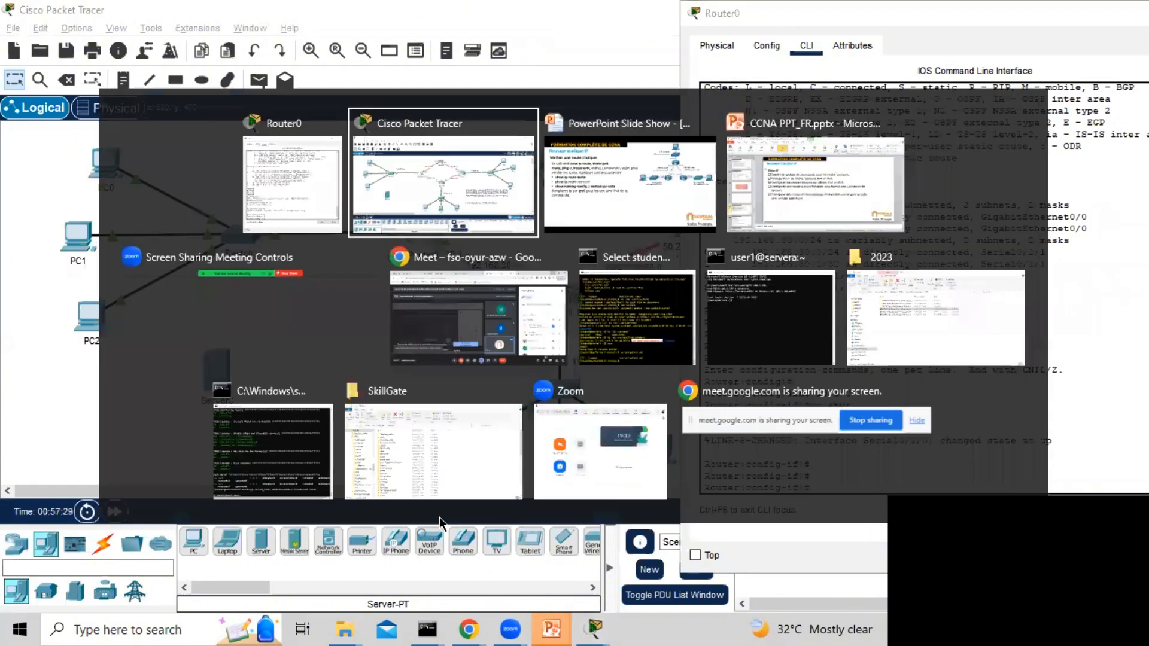
key("alt+Tab")
key("alt+Tab")
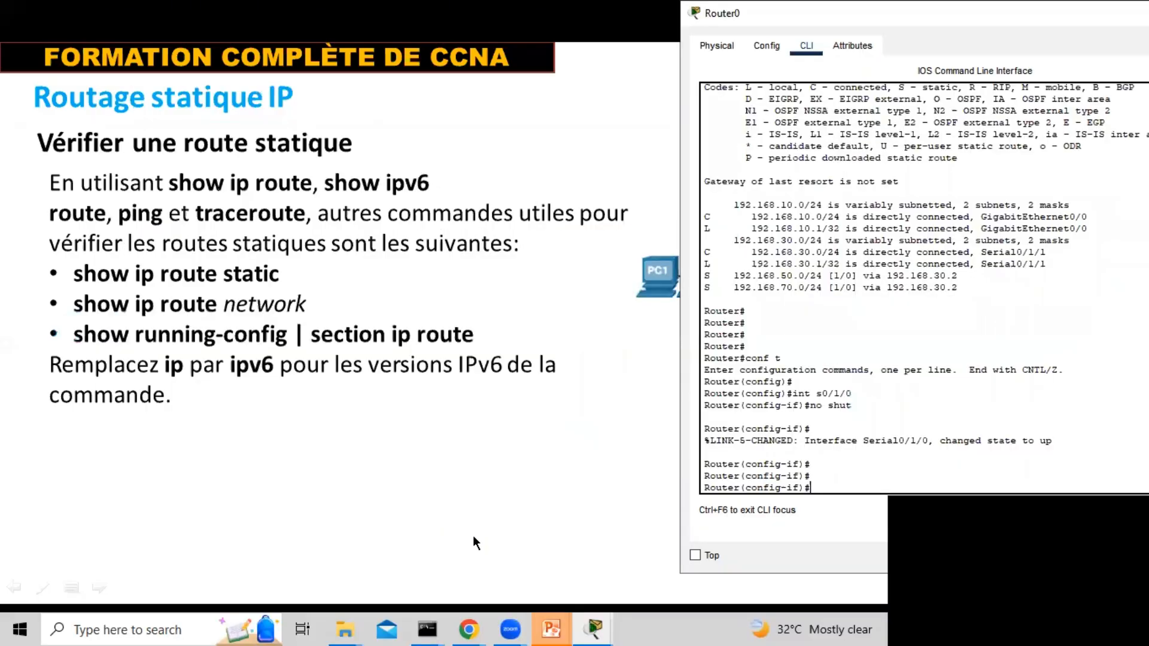
key("ctrl+z")
key("Return")
key("Return")
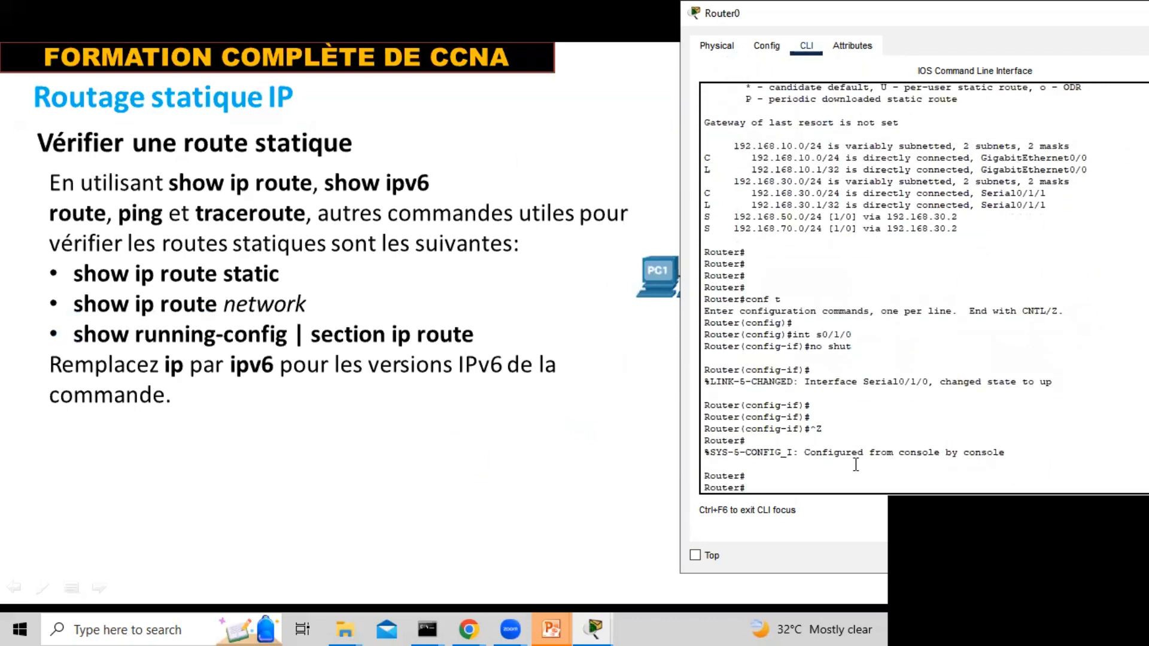
Run sh ip route twice on Router0 to check the routing table after re-enabling the serial link
type("sh ip route")
key("Return")
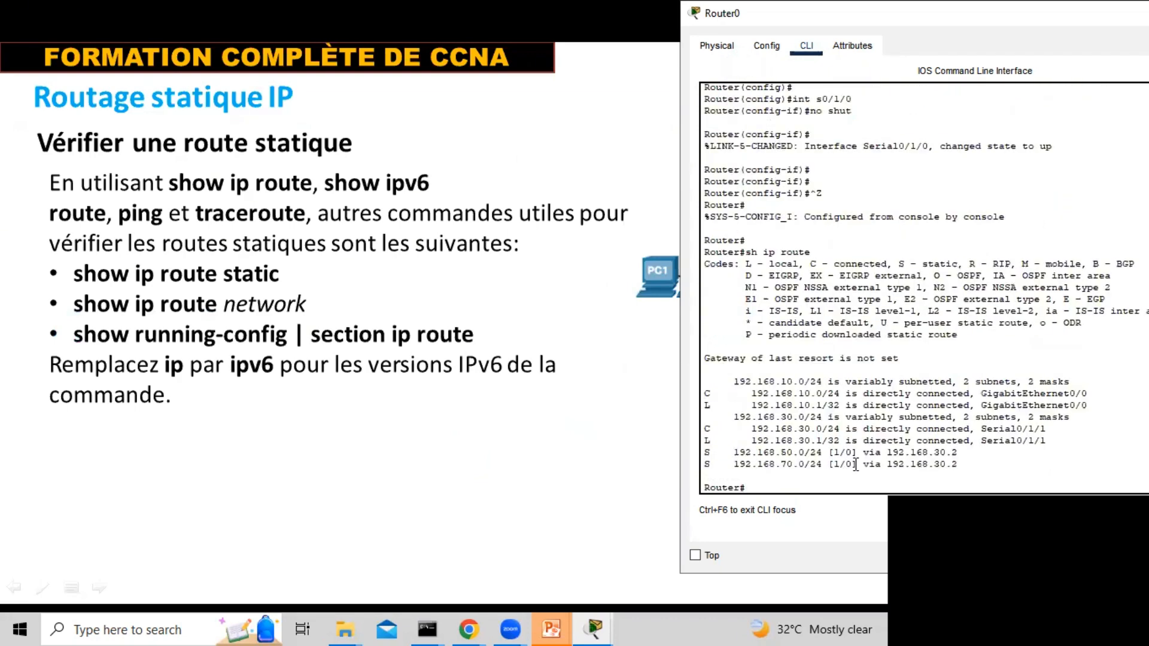
type("sh ip route")
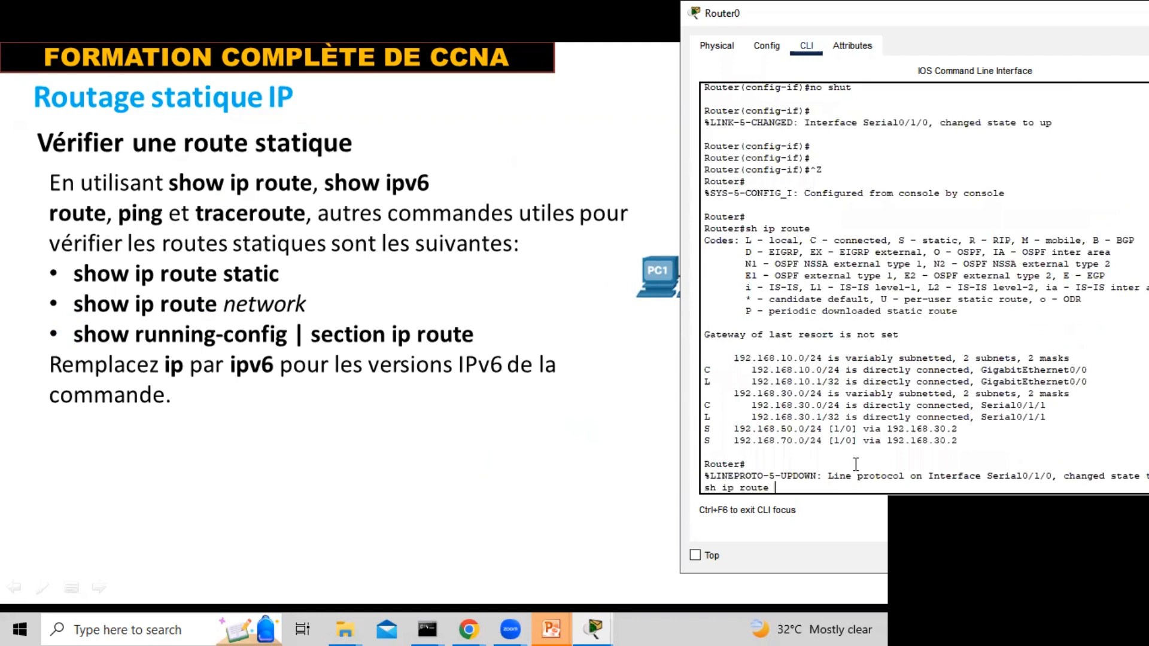
key("Return")
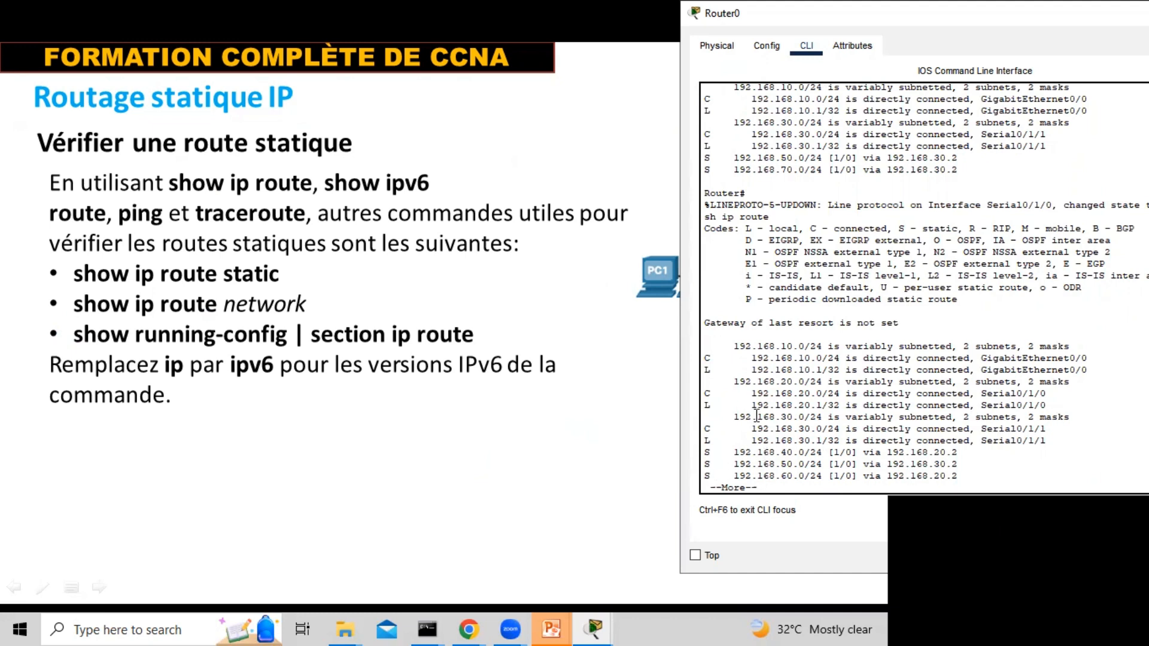
Rerun sh ip route on Router0, page to the end of the table and highlight the static route entries
key("Up")
key("Up")
key("Return")
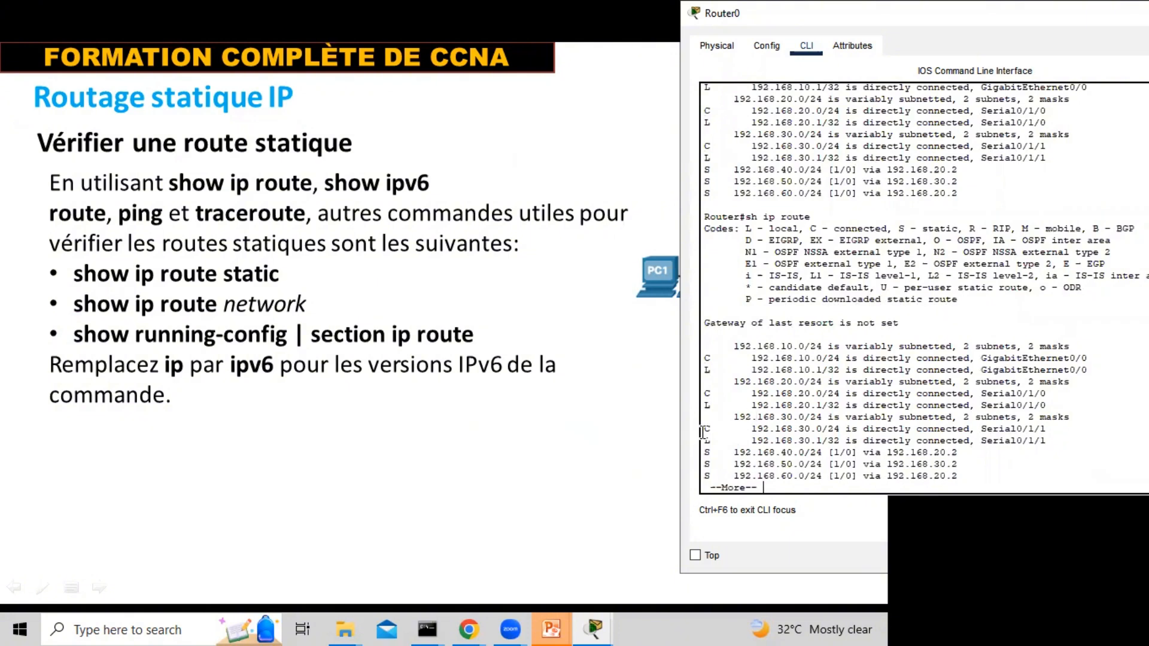
key("space")
key("Return")
key("Return")
key("Return")
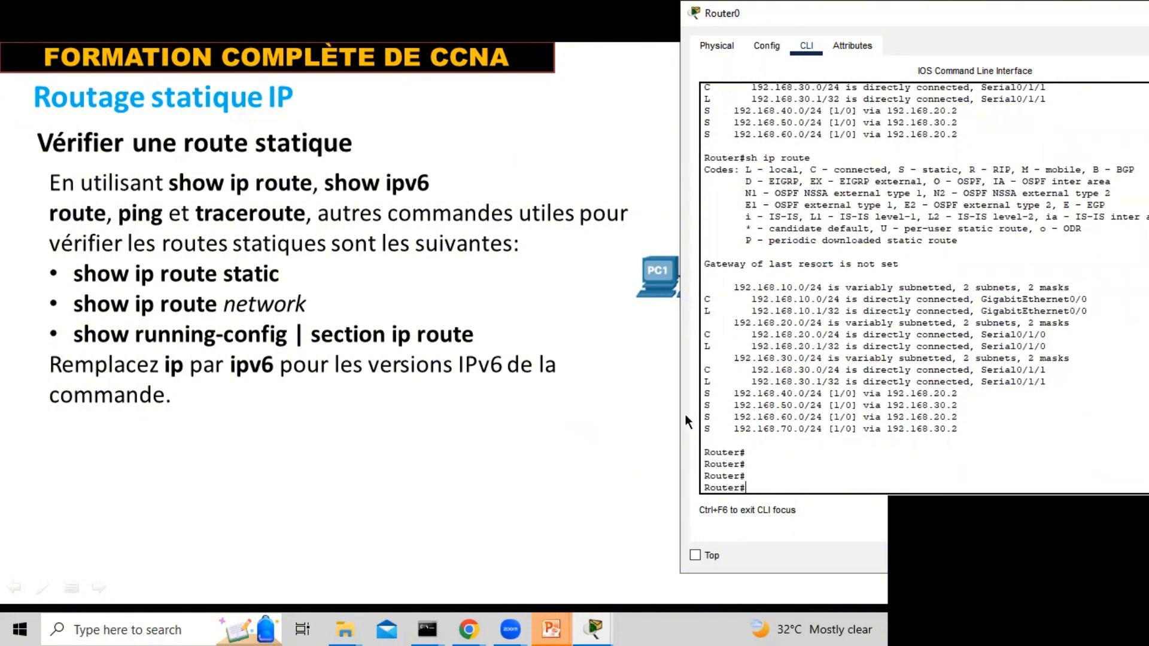
left_click_drag(700, 397, 793, 419)
left_click(775, 460)
List only Router0's static routes with sh ip route static and highlight the listed entries
key("Up")
type("static")
key("Return")
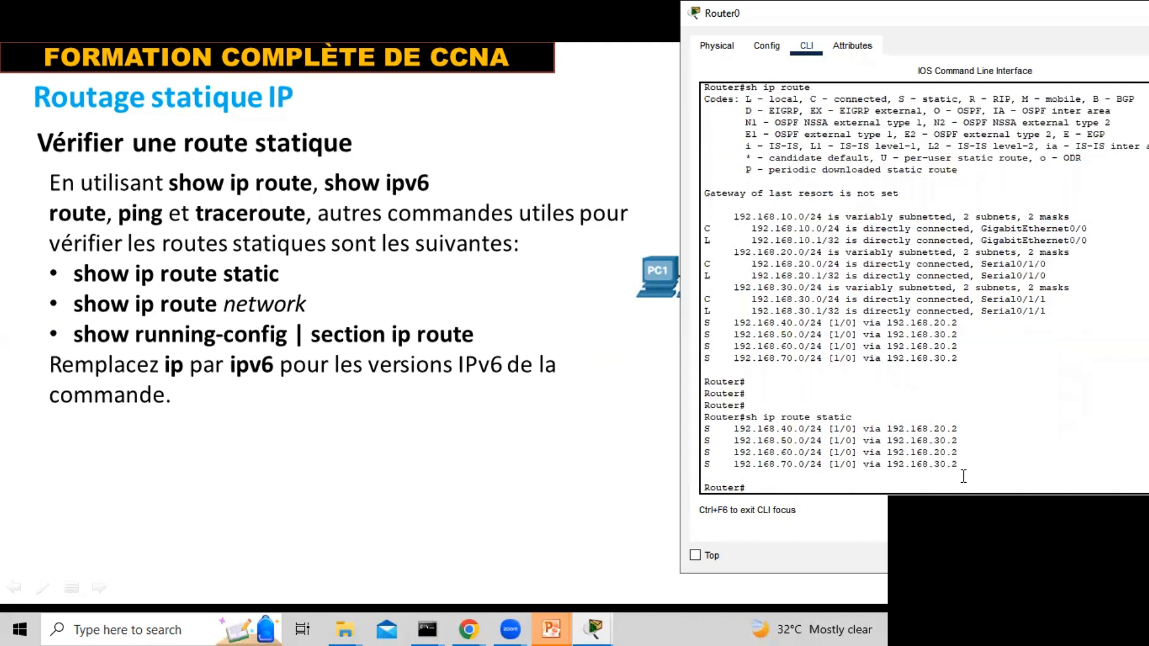
left_click_drag(962, 470, 694, 430)
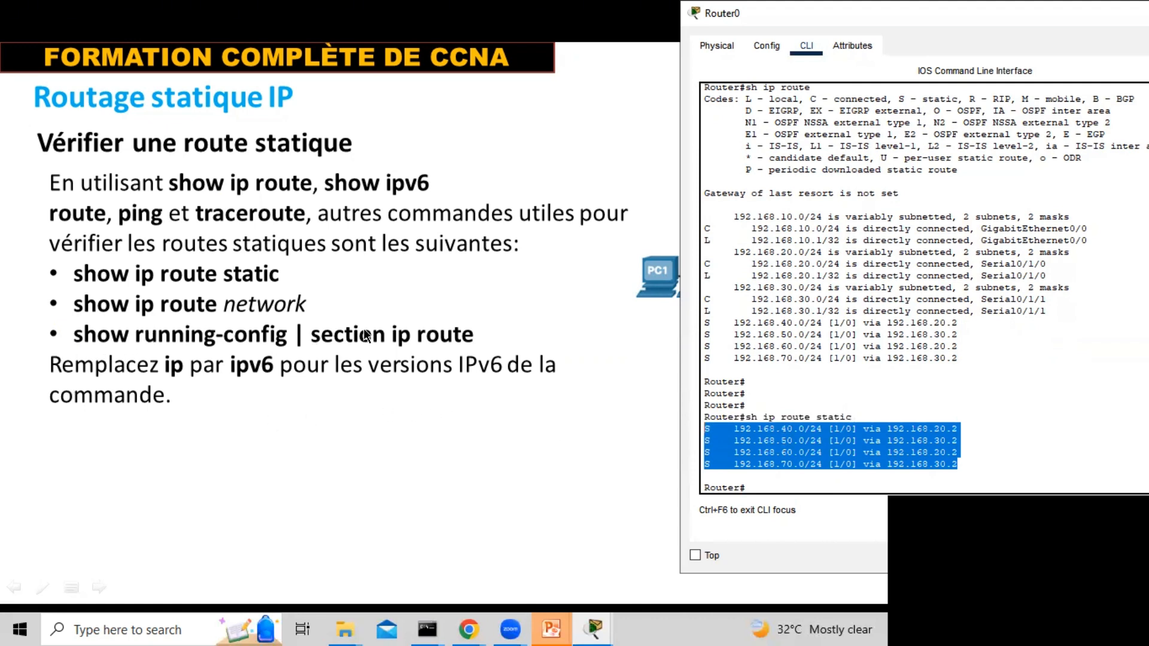
left_click(817, 489)
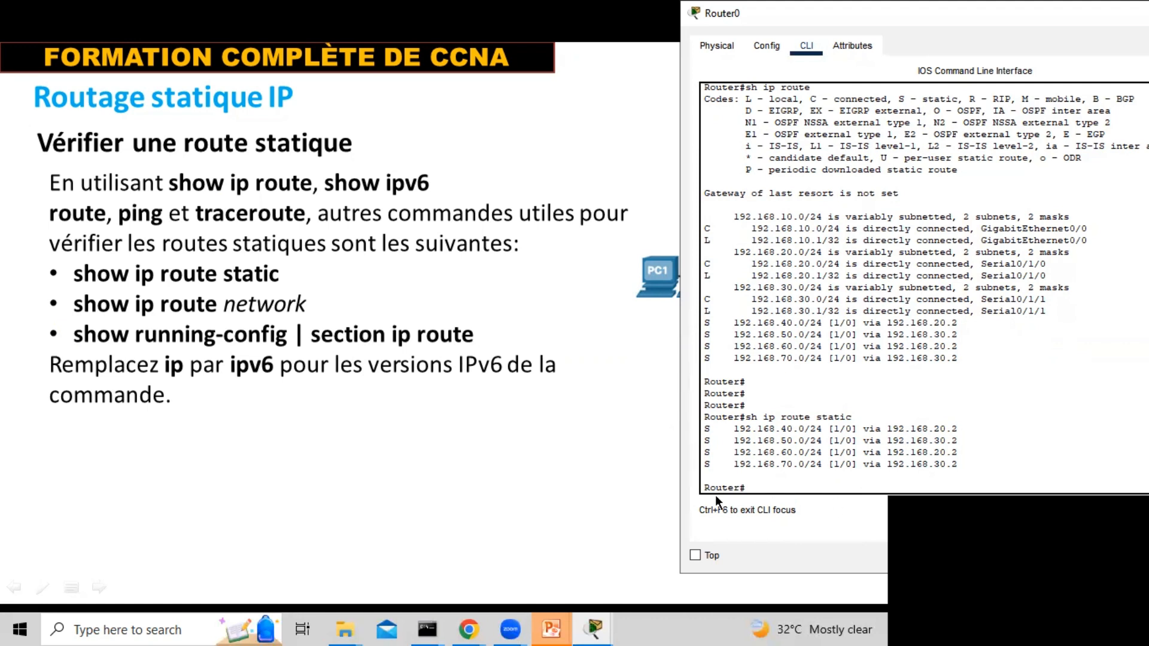
Display the static route commands in Router0's running configuration with sh runn | section ip route and highlight them
type("sh ip route")
key("BackSpace")
key("BackSpace")
key("BackSpace")
key("BackSpace")
key("BackSpace")
key("BackSpace")
key("BackSpace")
key("BackSpace")
key("BackSpace")
type("runn | section ip route")
key("Return")
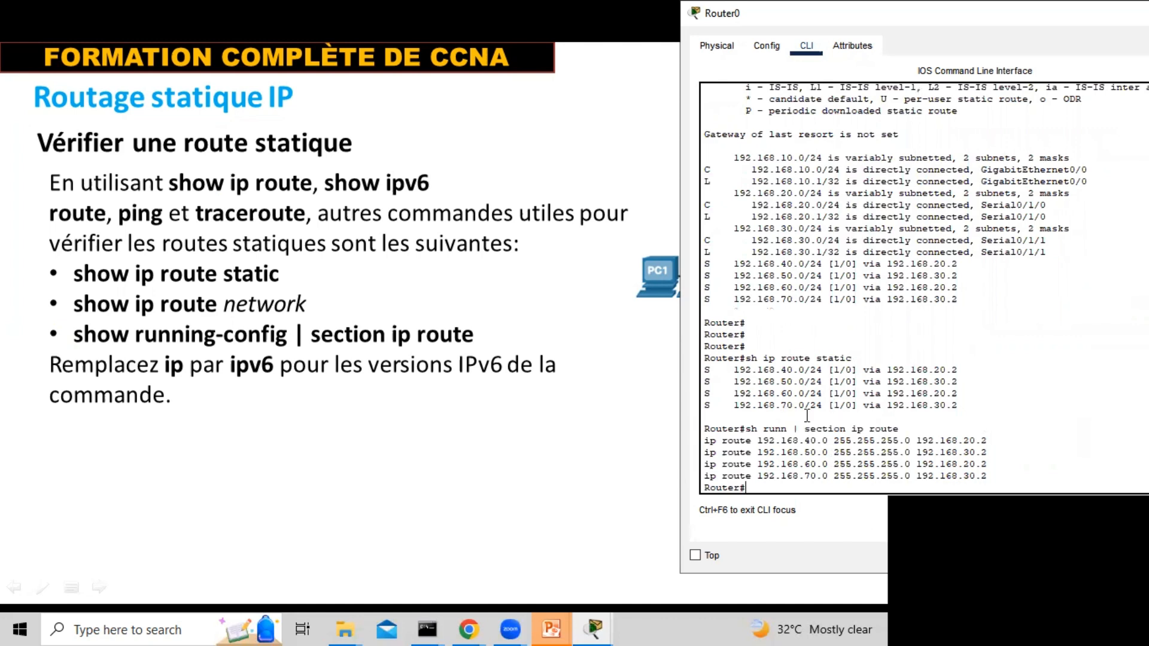
left_click_drag(990, 475, 700, 440)
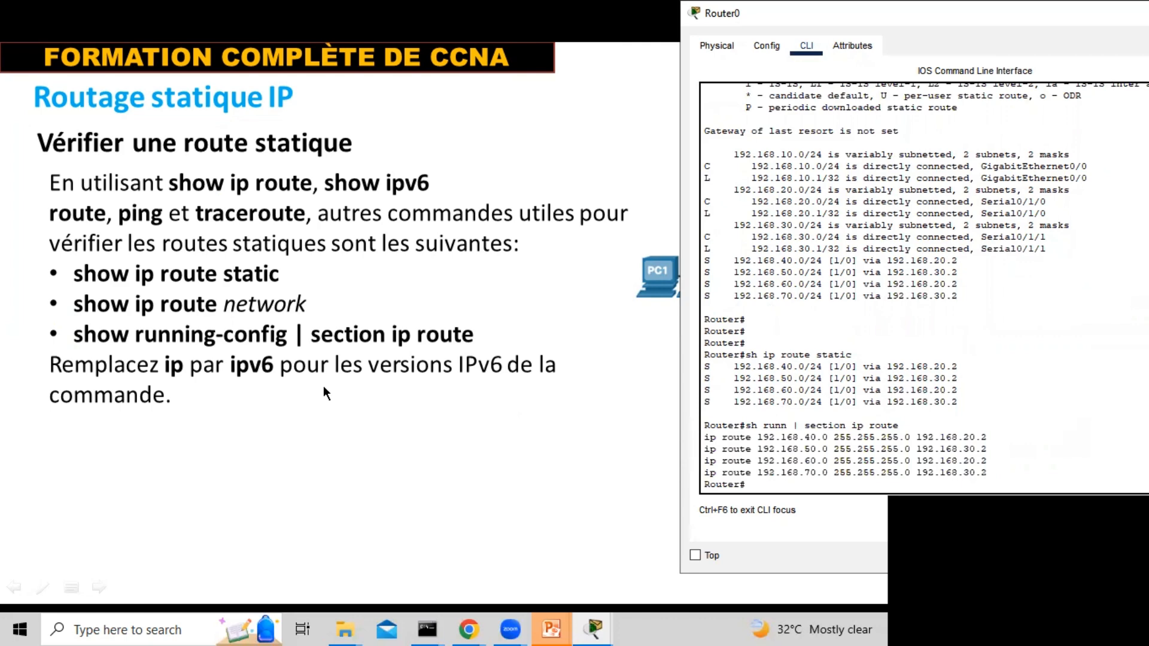
Advance the slide show to "Configuration des routes statiques par défaut IP" and exit it, discarding the ink annotations
left_click(535, 427)
left_click(556, 439)
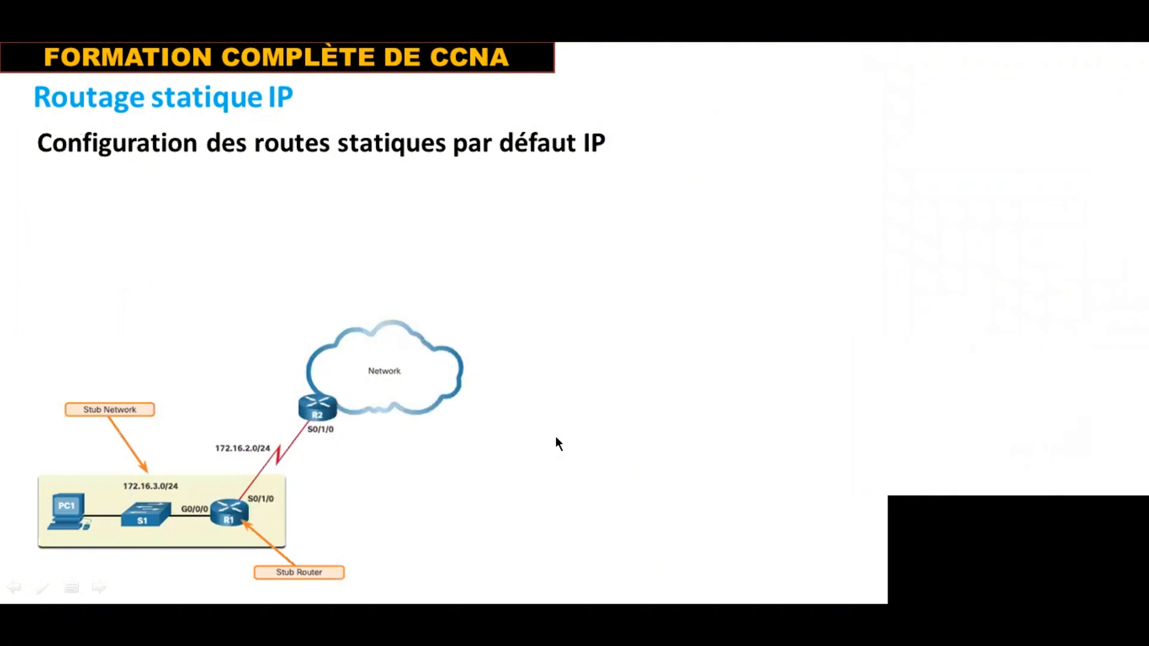
key("Escape")
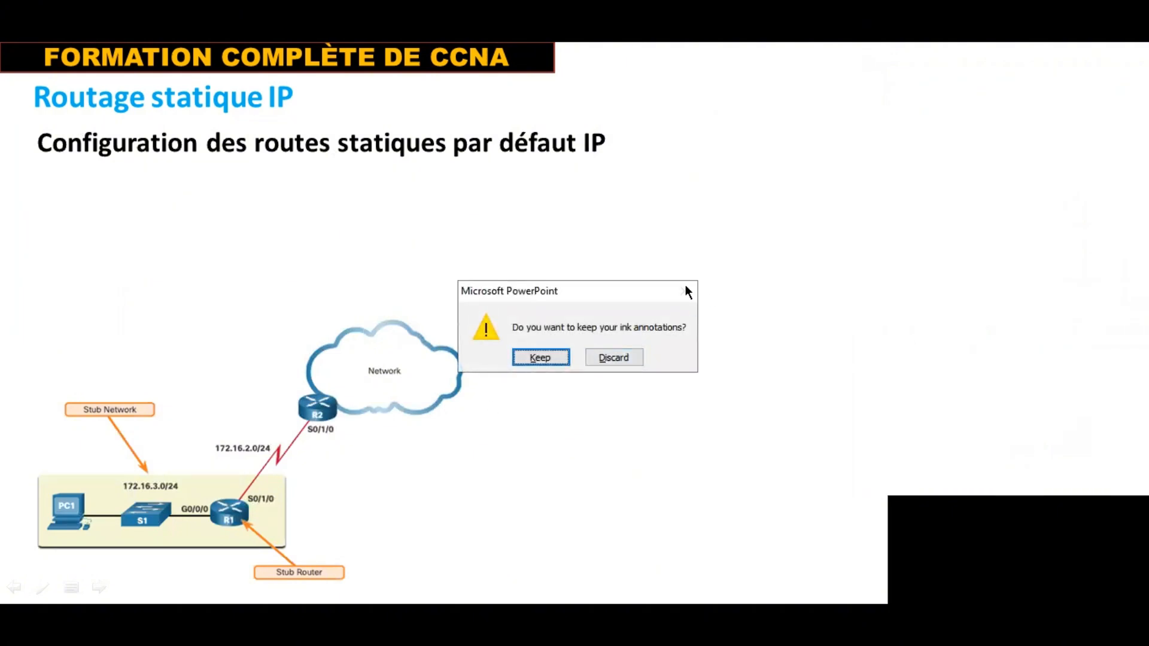
left_click(608, 357)
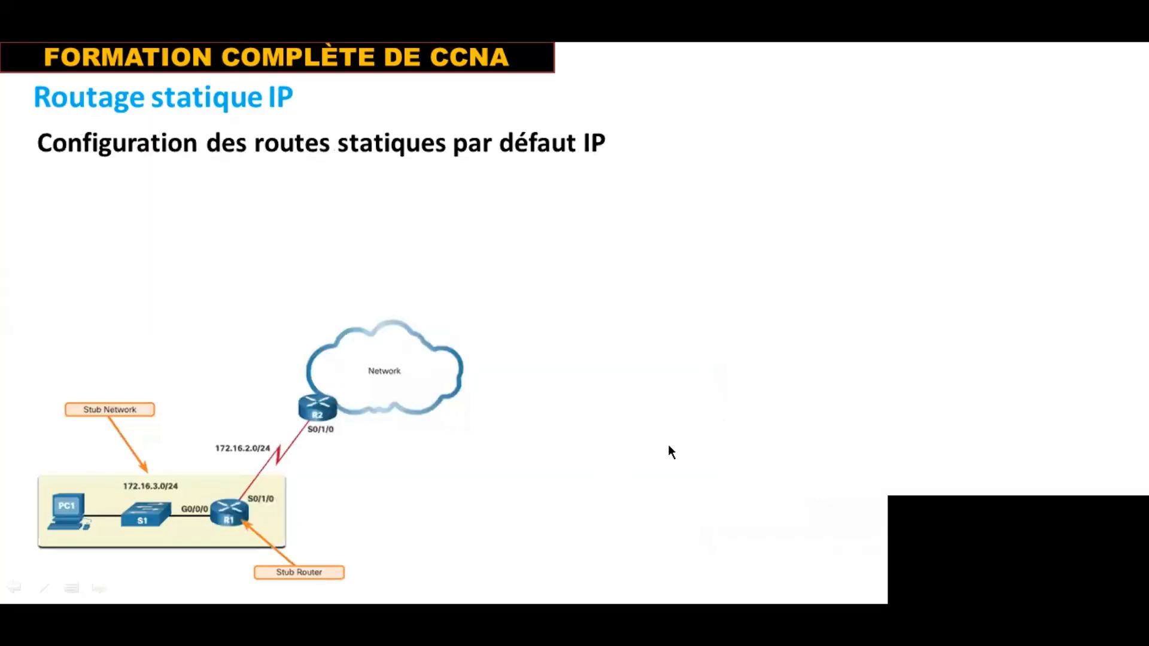
Switch to Packet Tracer and add a server in the empty area above Router3, up beyond Router1
key("alt+Tab")
key("alt+Tab")
key("alt+Tab")
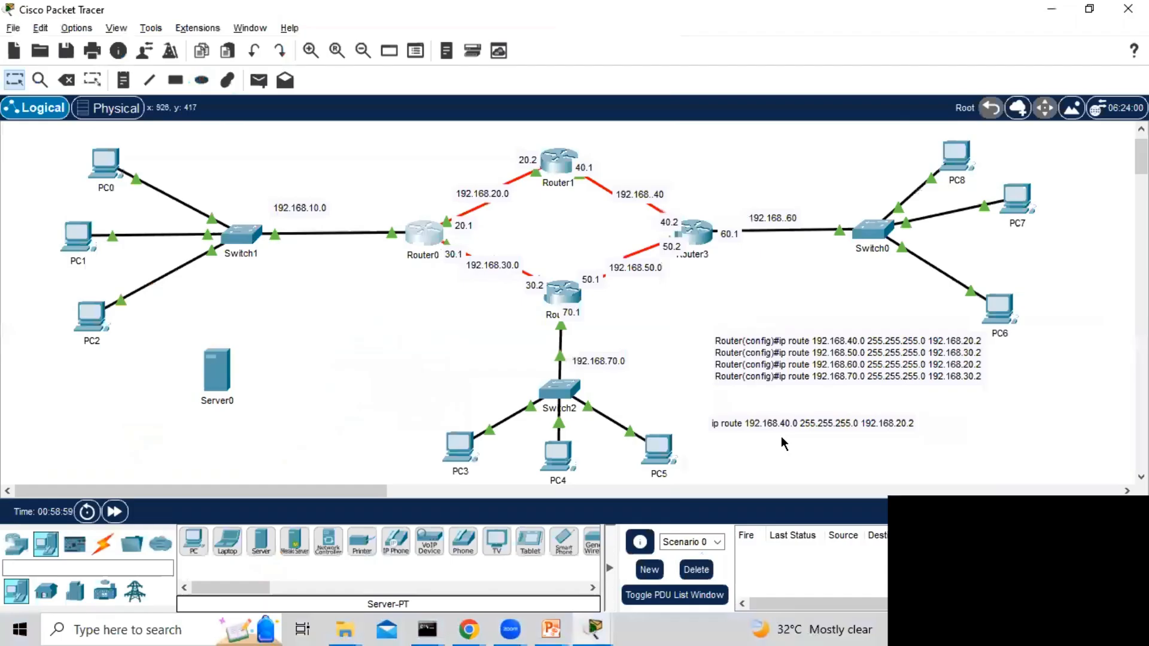
left_click_drag(1141, 161, 1141, 156)
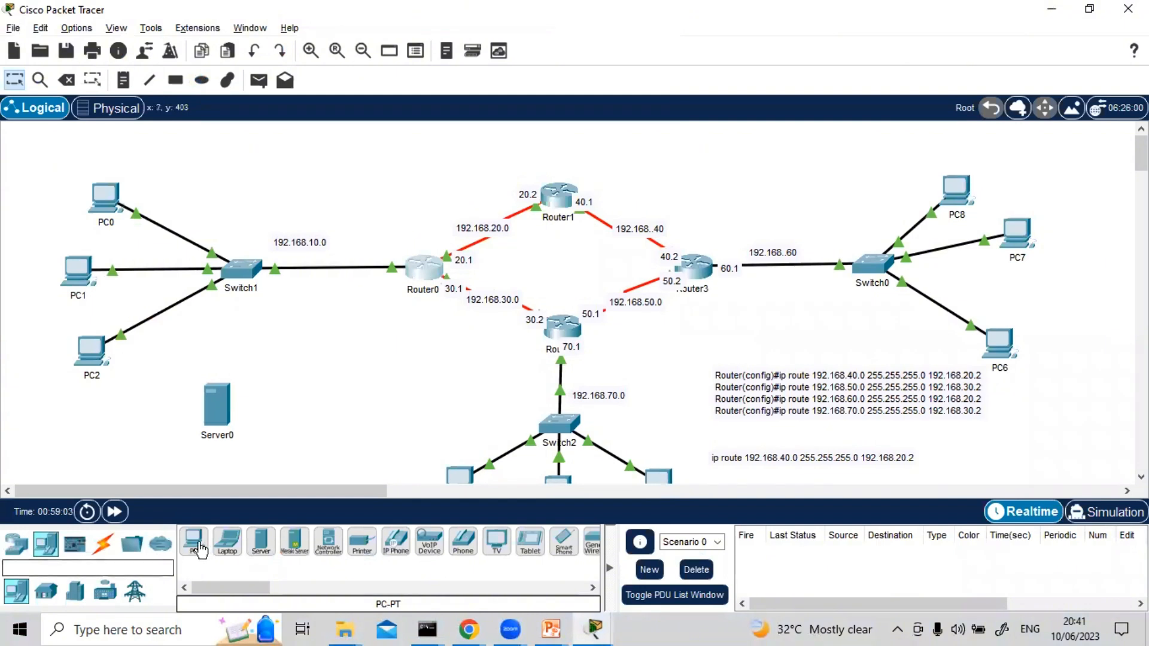
left_click(260, 546)
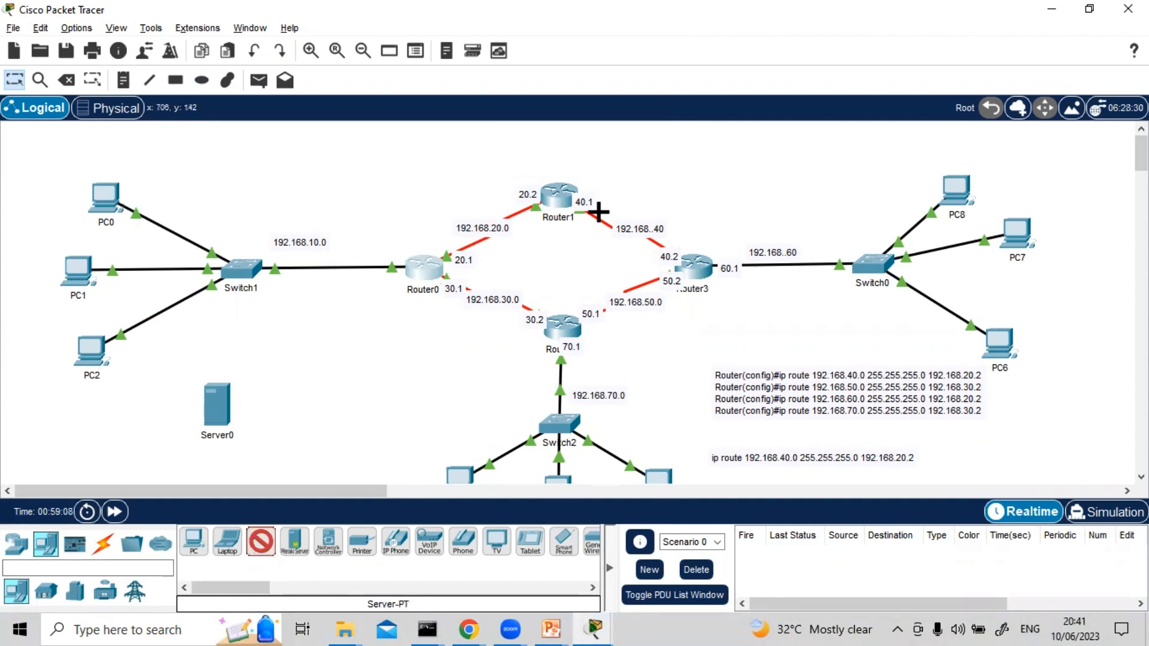
left_click(692, 141)
left_click_drag(694, 210, 718, 115)
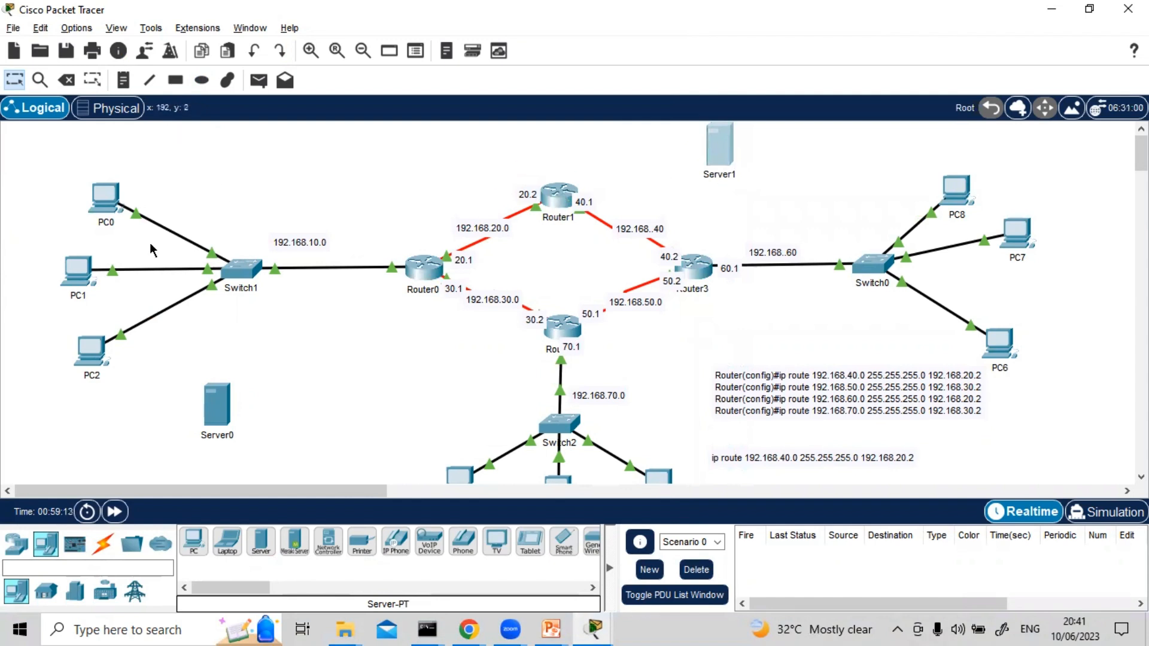
Connect the new server to Router1 with the automatically chosen connection type
left_click(103, 543)
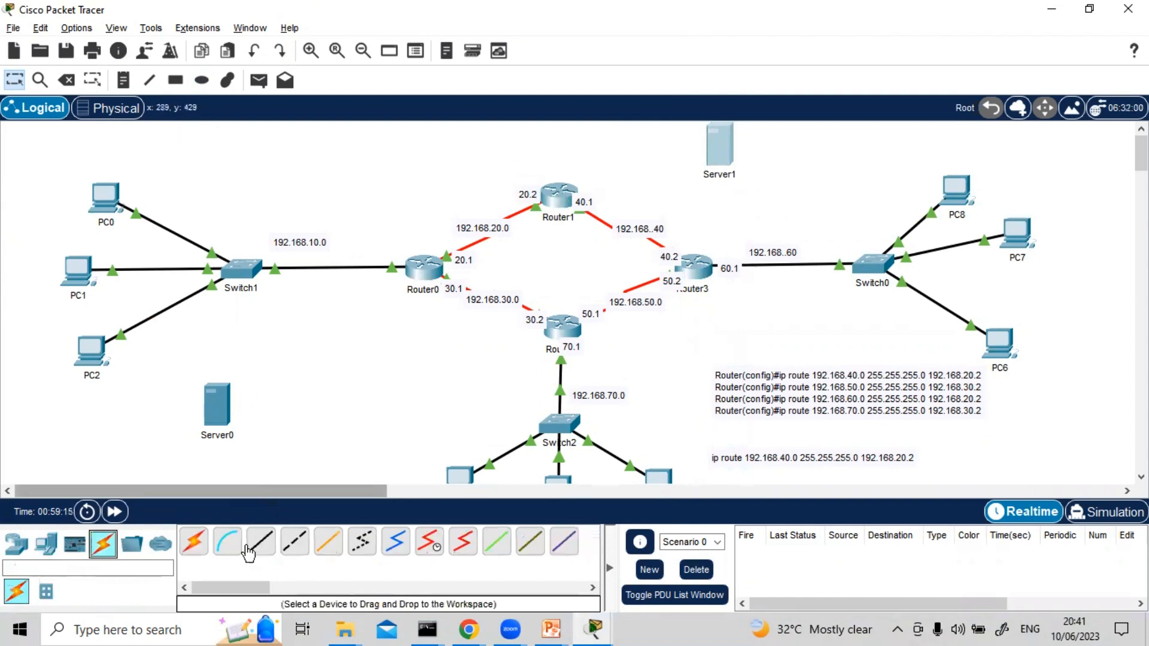
left_click(193, 542)
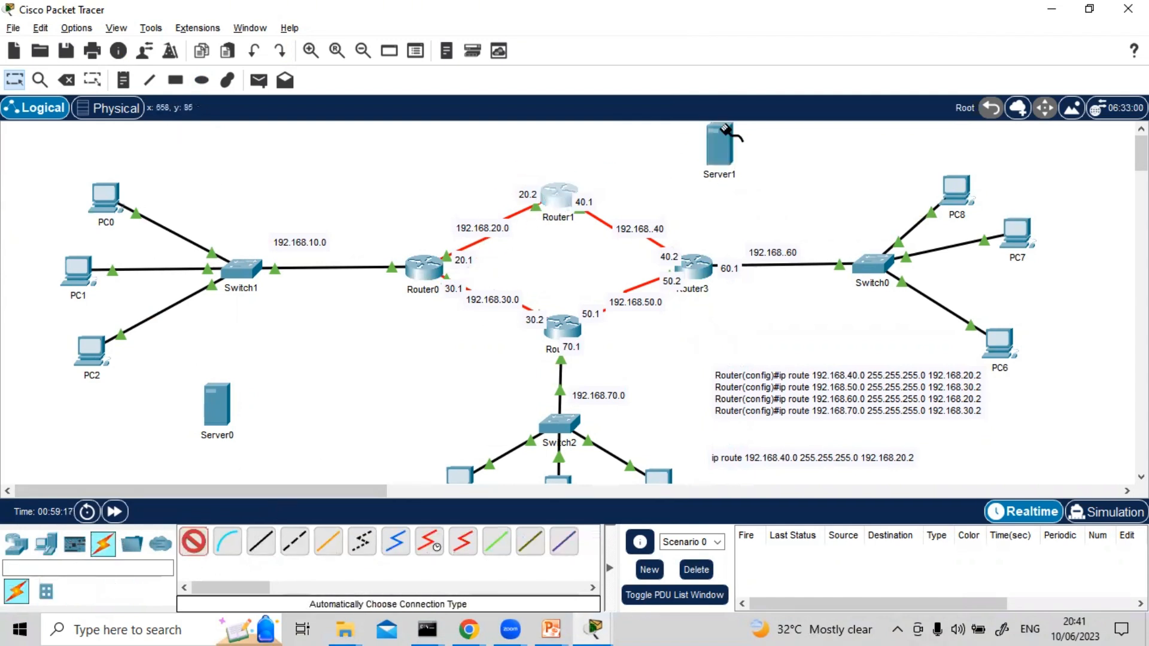
left_click(723, 130)
left_click(559, 195)
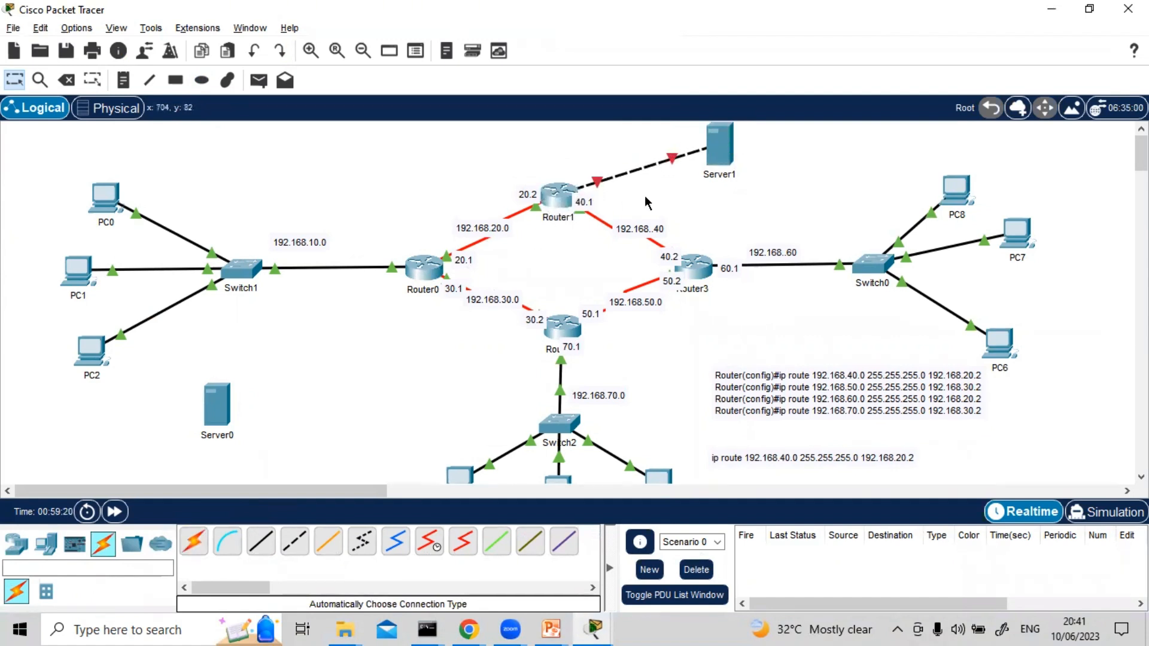
left_click(558, 196)
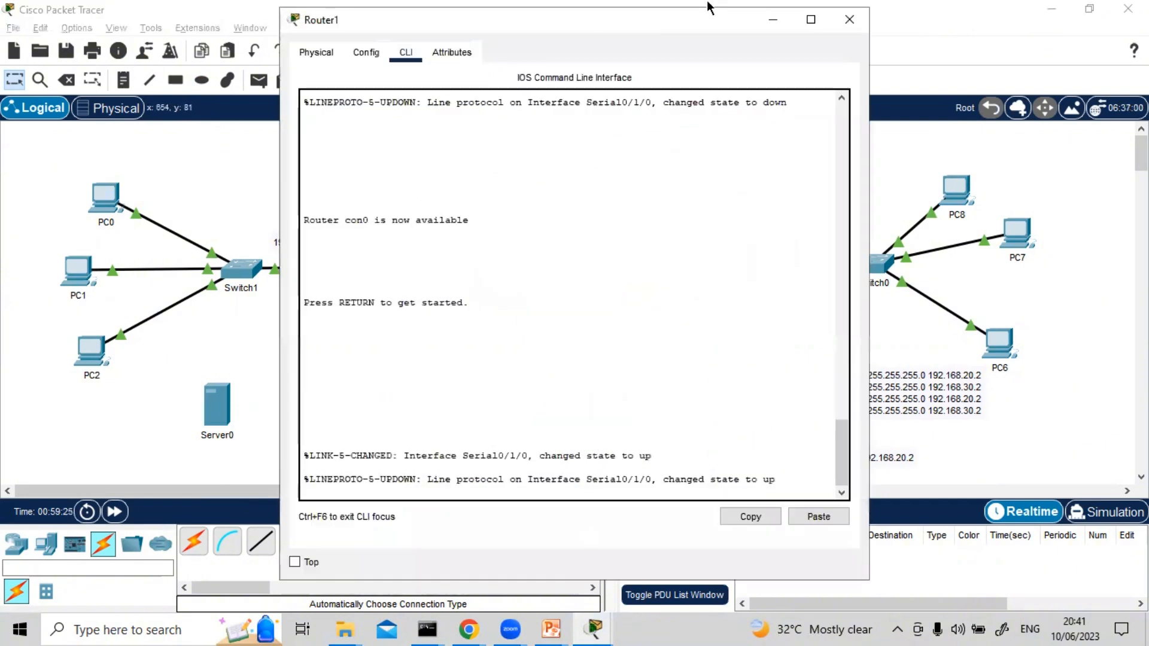
left_click(849, 19)
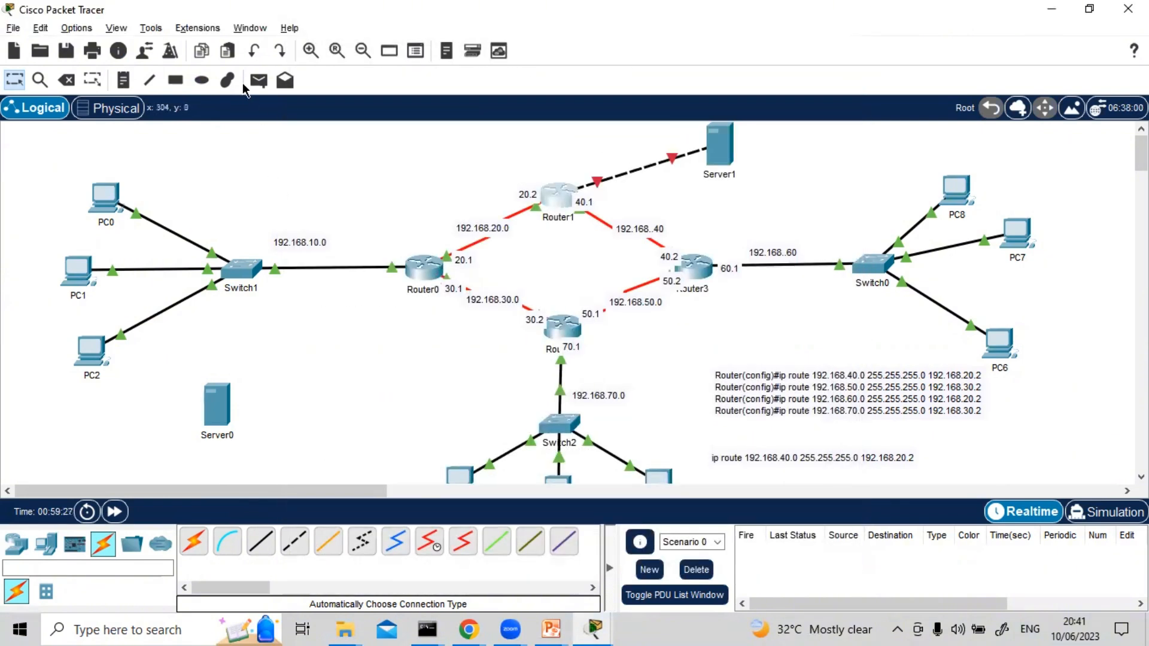
Add a note reading 200.210.200.0 on the link between Router1 and the new server
left_click(123, 80)
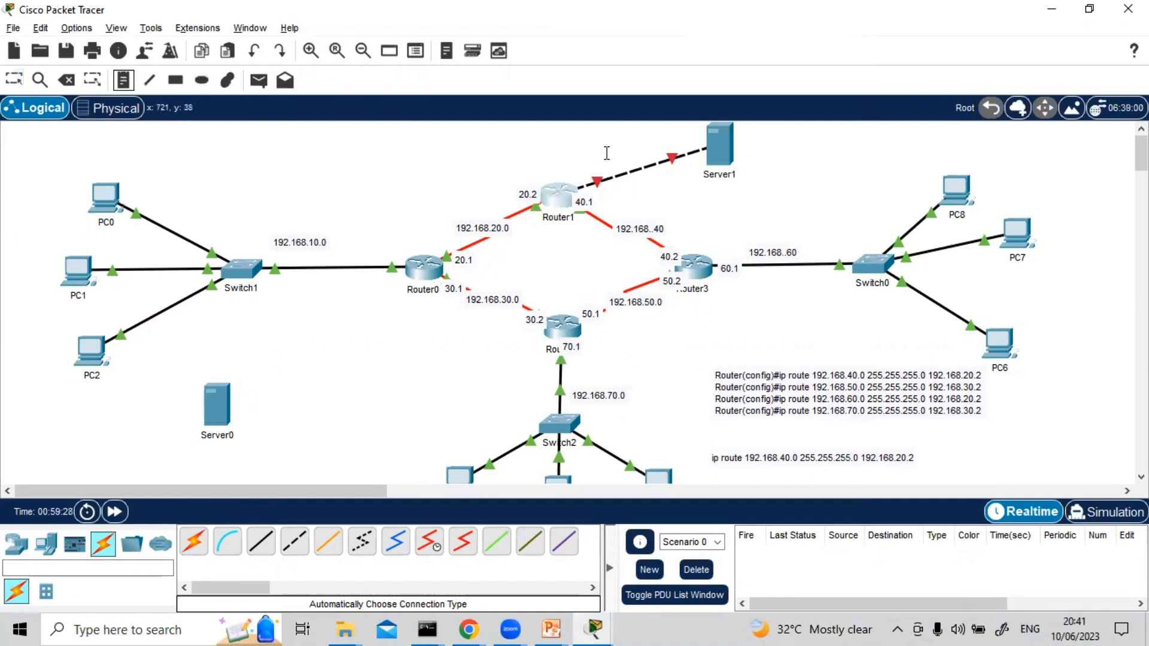
left_click(594, 162)
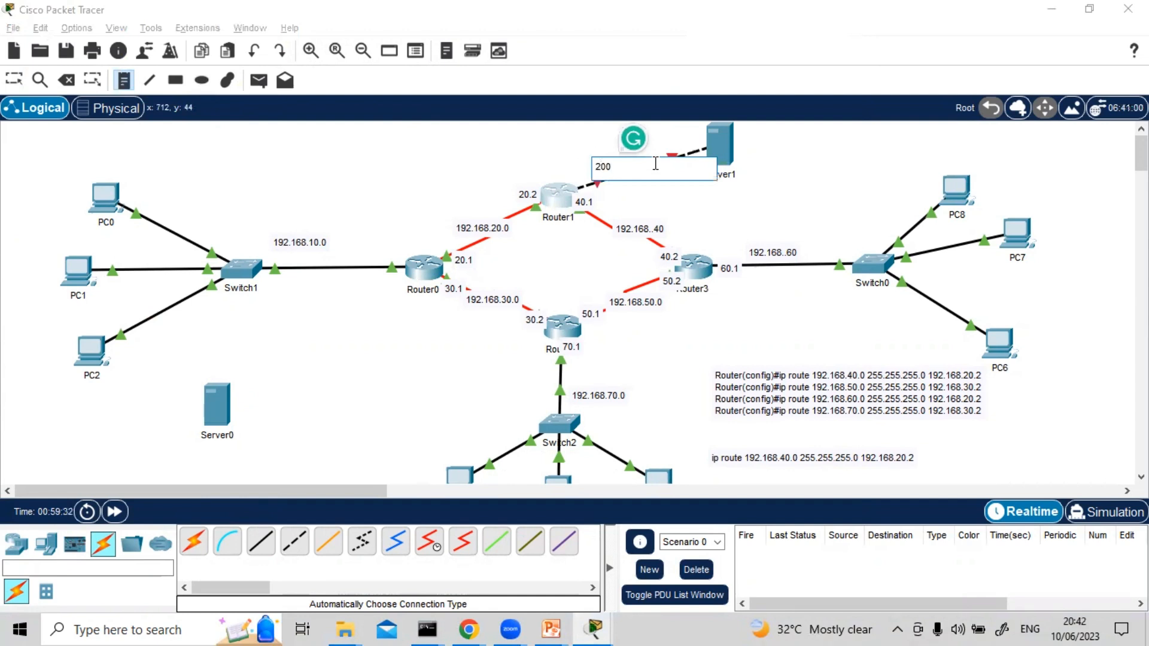
type(".210.200.80")
key("Escape")
Open Router1's command line and enter privileged mode, continuing into global configuration mode
left_click(552, 196)
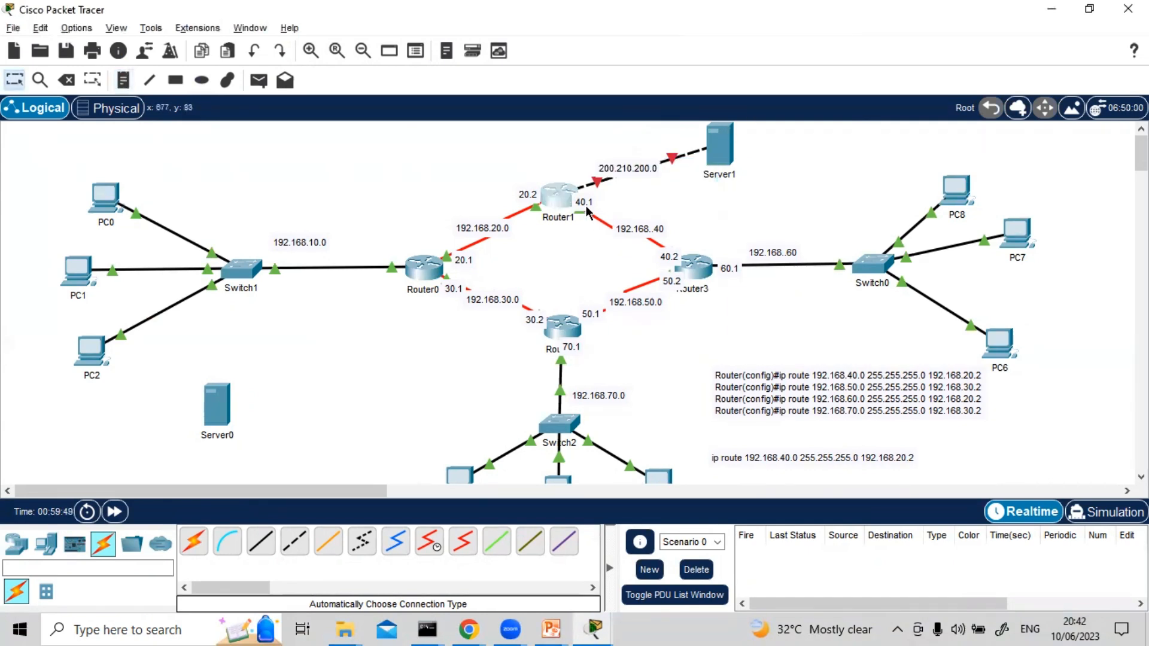
left_click(419, 303)
key("Return")
key("Return")
key("Return")
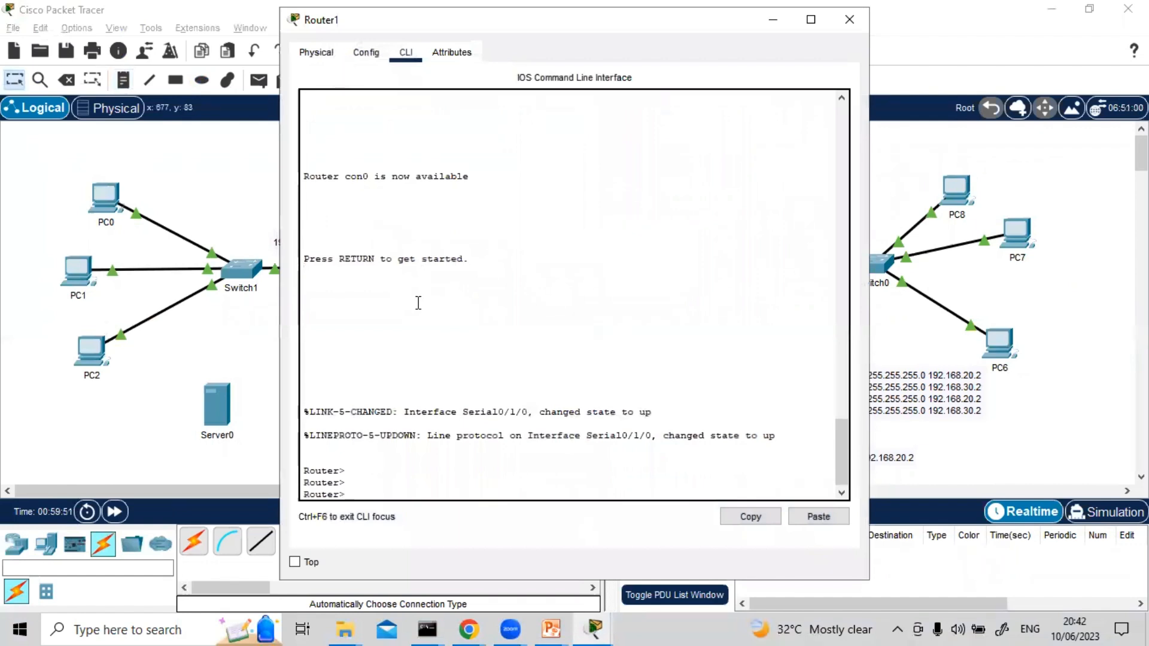
type("en")
key("Return")
type("con")
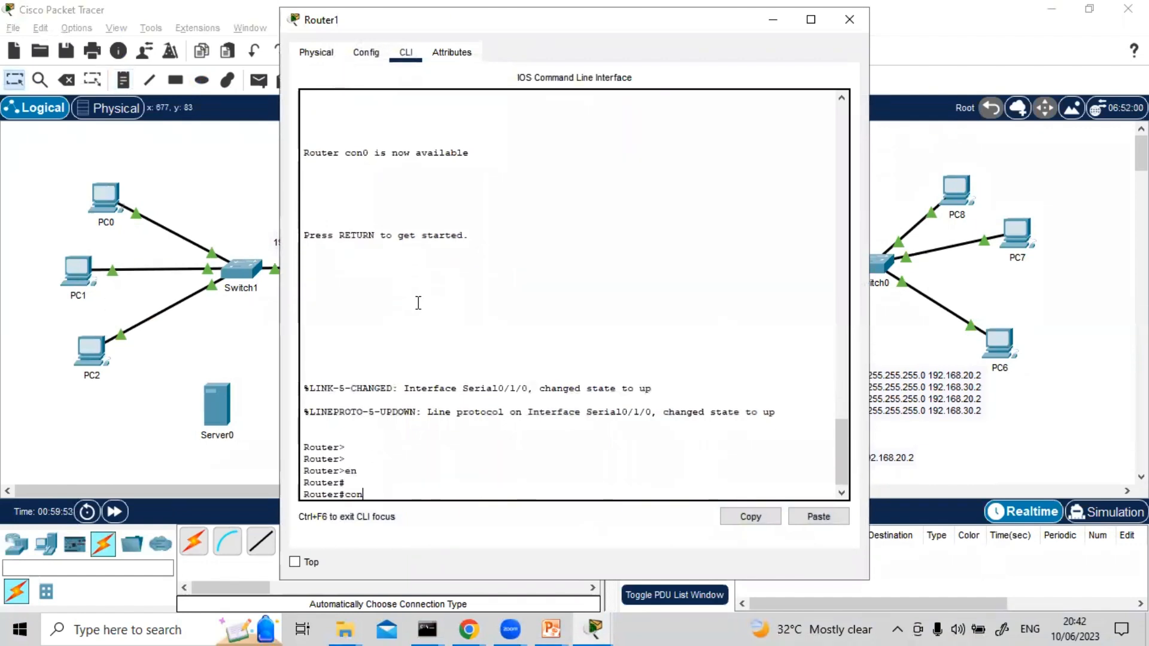
type("f t")
key("Return")
key("Return")
key("Return")
Assign IP address 200.210.200.1 with mask 255.255.255.0 to Router1's interface g0/0
type("ig)#i")
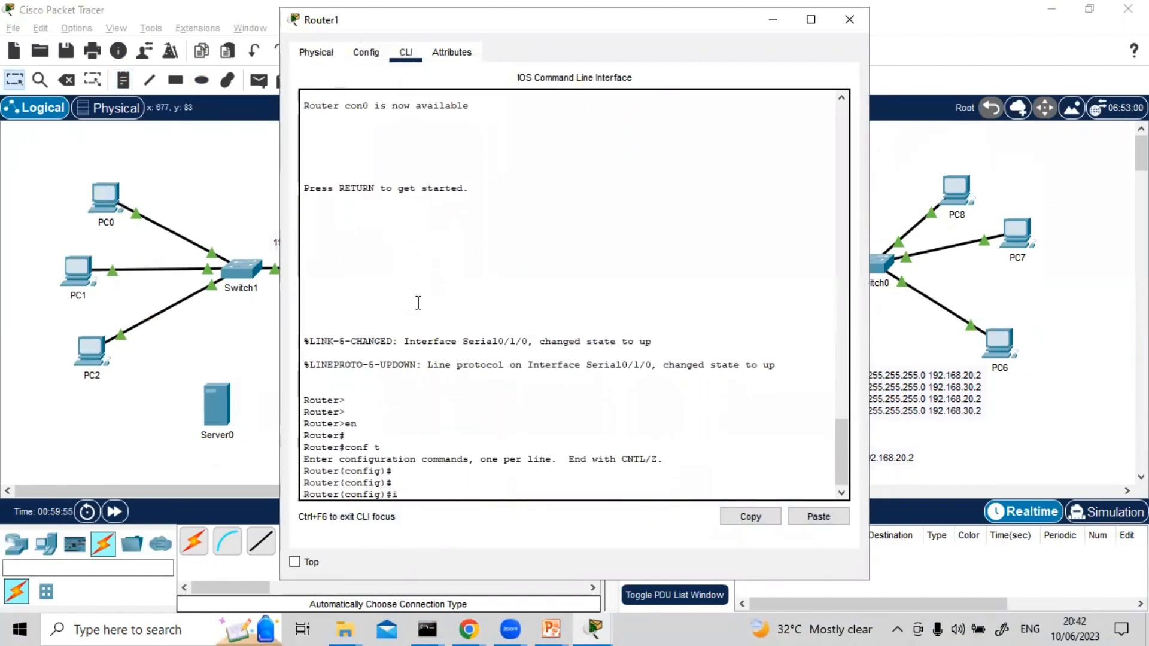
type("nt g0/0")
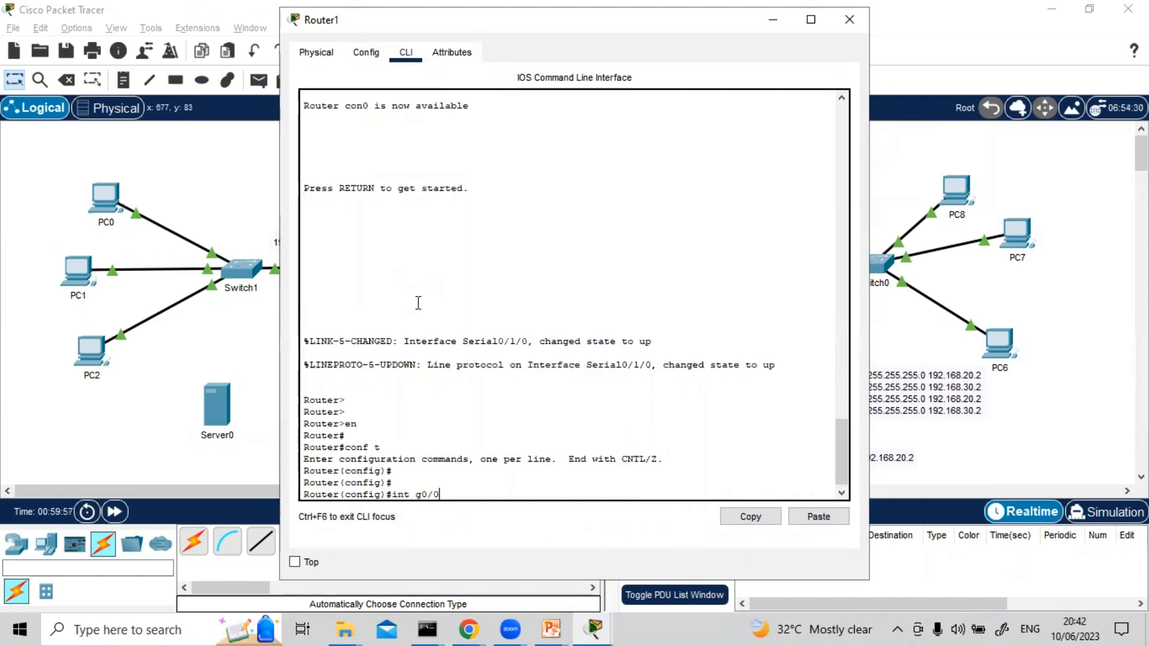
key("Return")
type("ip add")
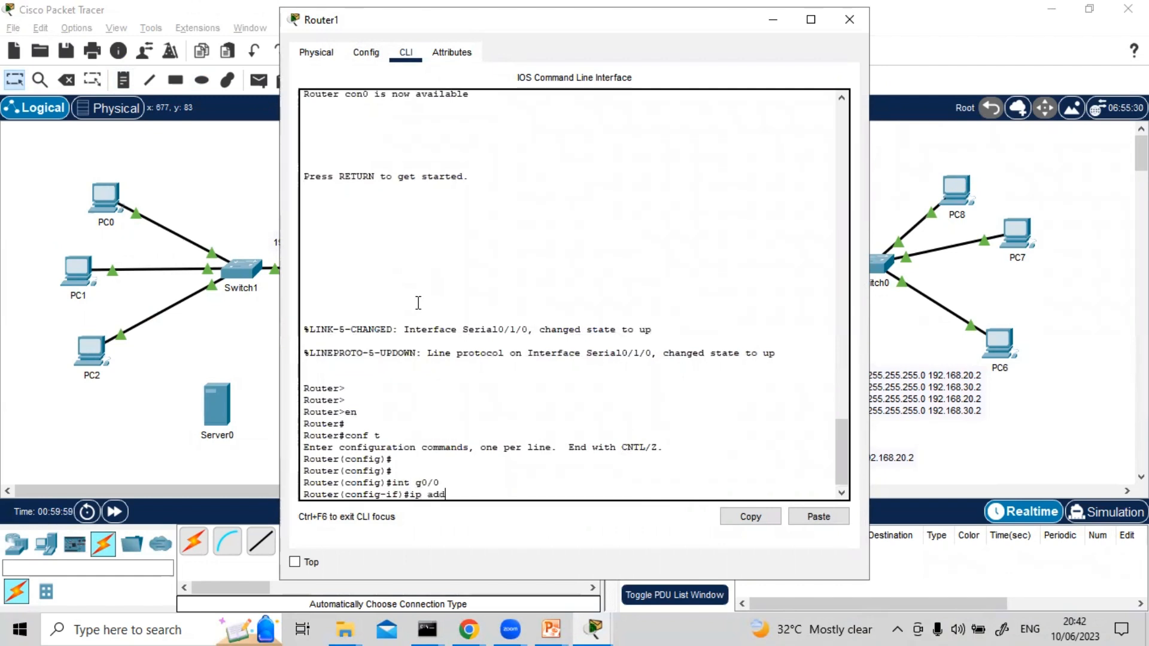
key("Tab")
type("20")
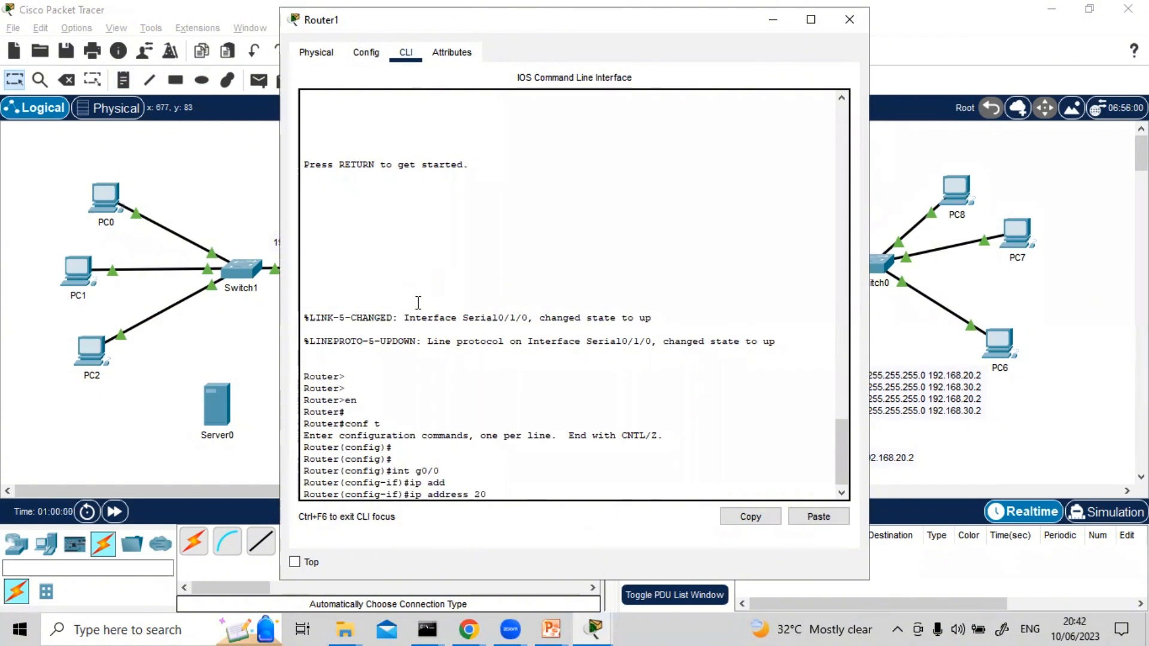
type("0.210.200")
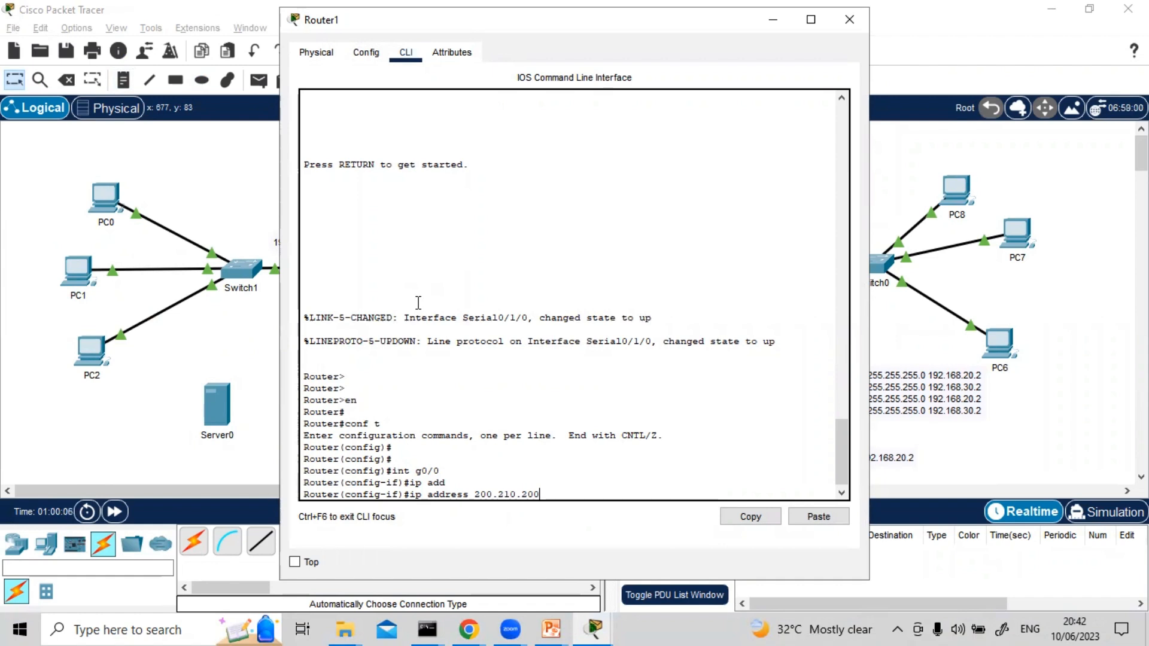
type(".1 255.255.25")
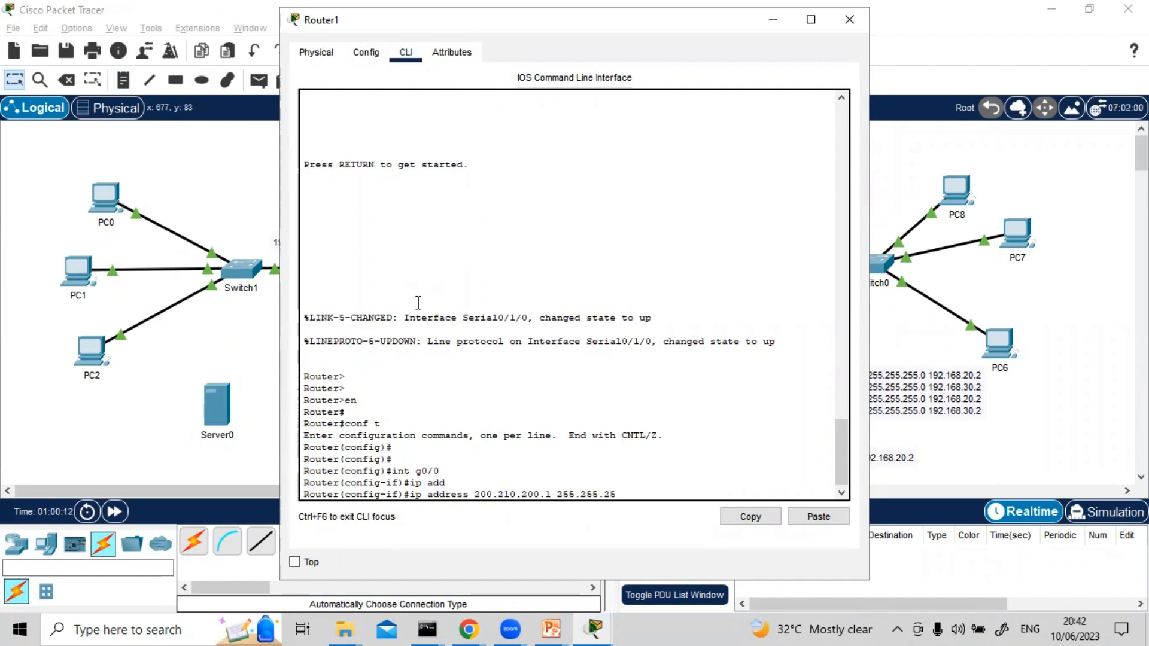
type("5.0")
key("Return")
Enable Router1's g0/0 interface with no sh and close the router's window
type("no sho")
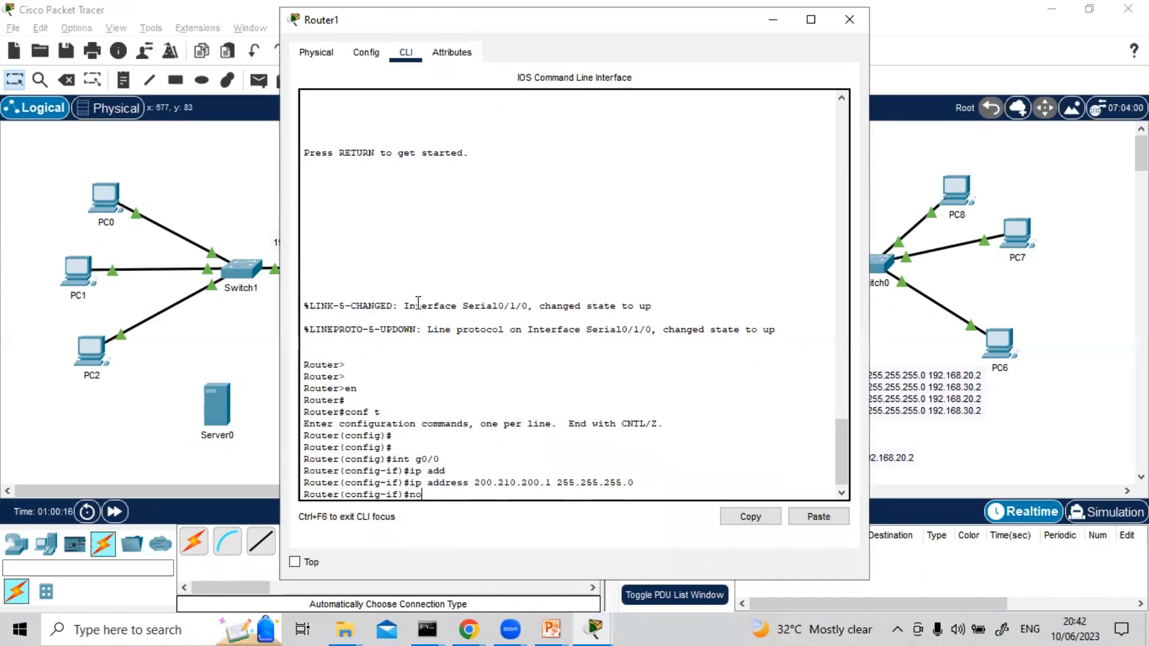
key("BackSpace")
key("Return")
key("Return")
key("Return")
key("Return")
key("Return")
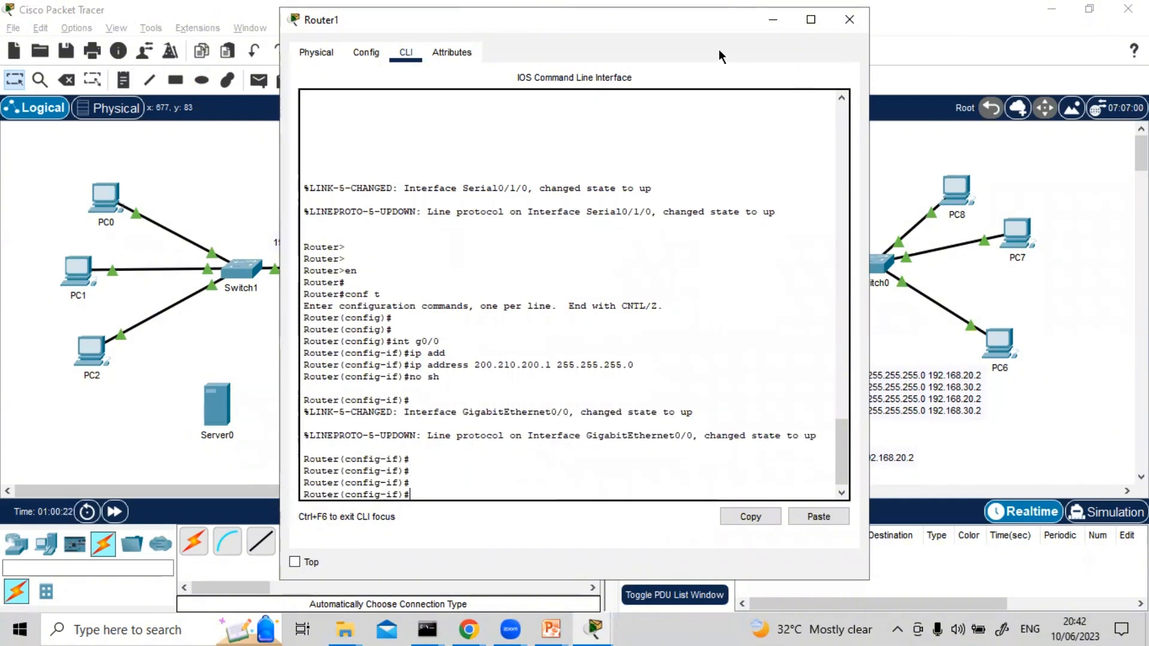
left_click(845, 24)
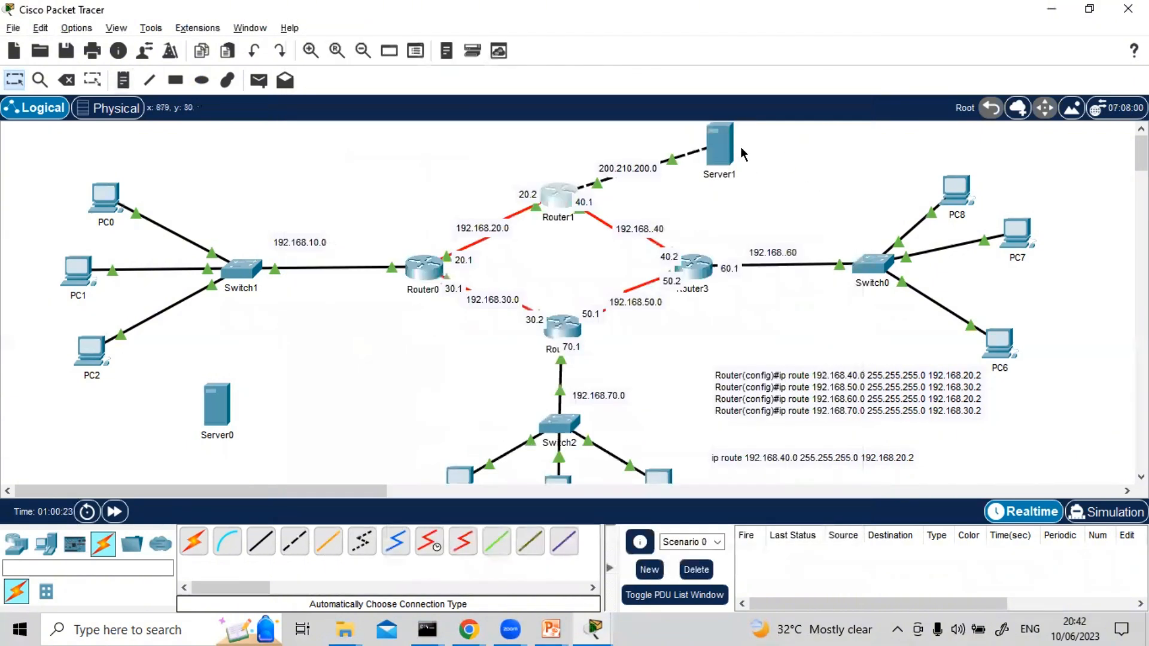
Set Server1's static IPv4 address to 200.210.200.10 in its IP configuration, copying the partial entry 200.210.200.1 before adding the final digit
left_click(721, 150)
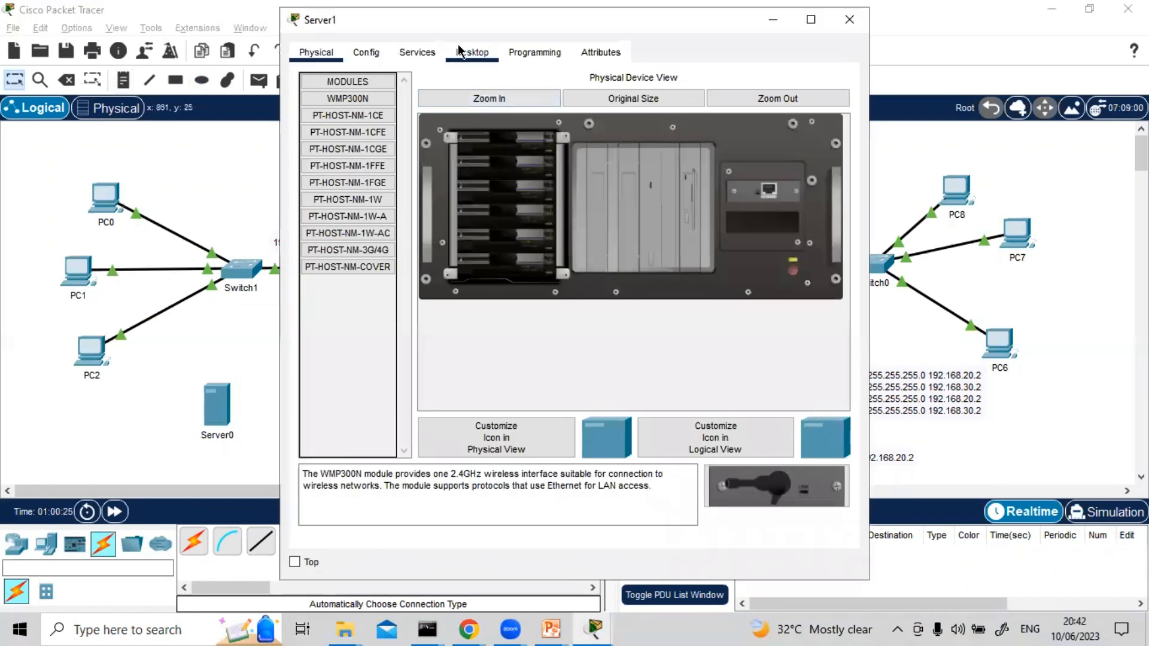
left_click(465, 53)
left_click(386, 142)
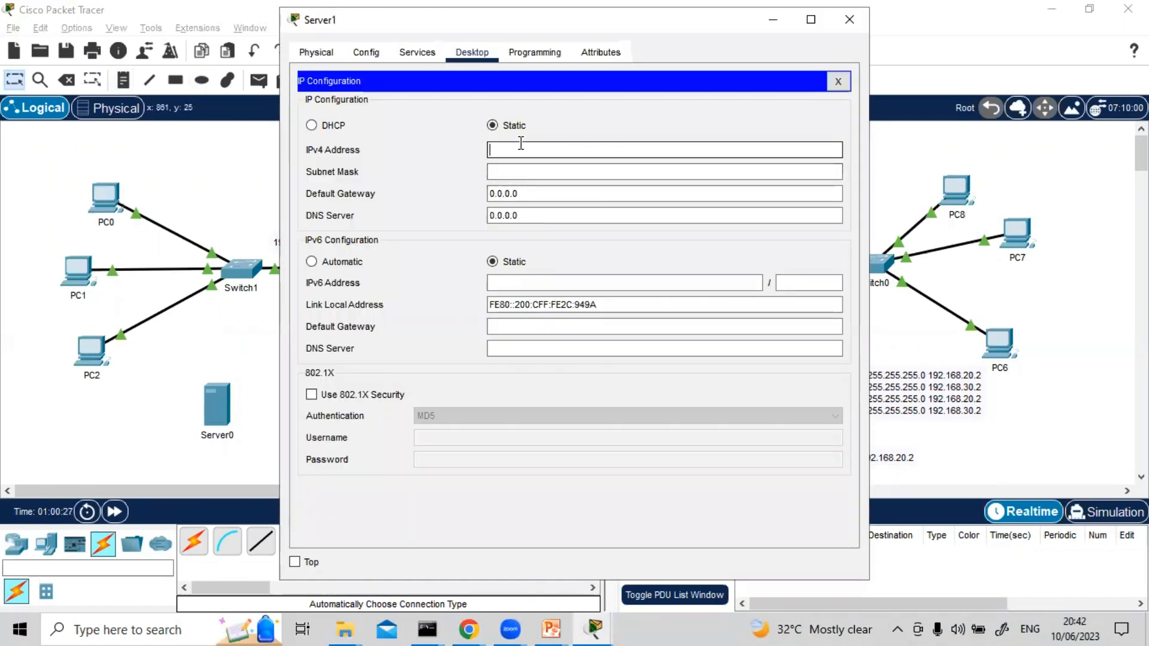
left_click(492, 149)
type("200")
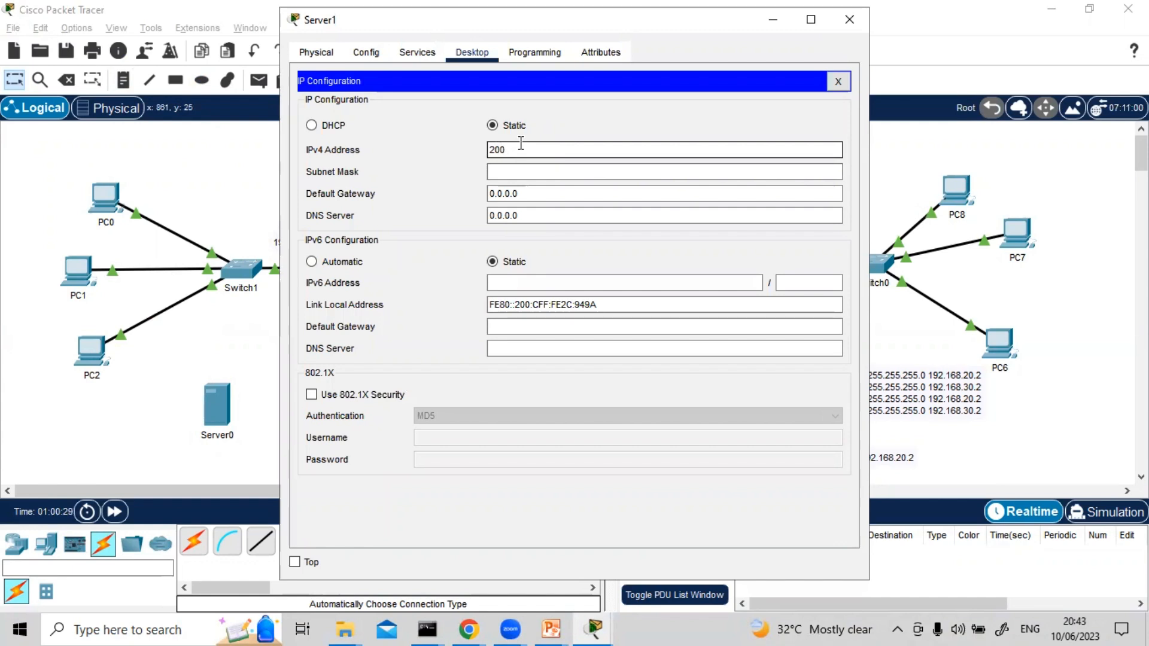
type(".")
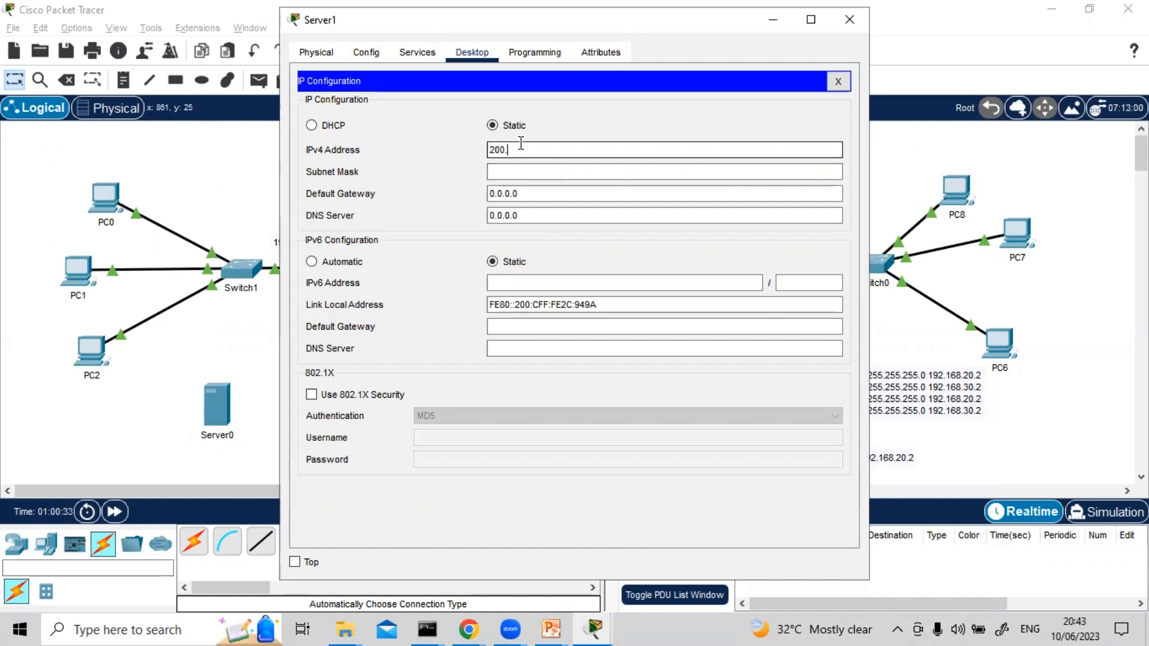
type("210.")
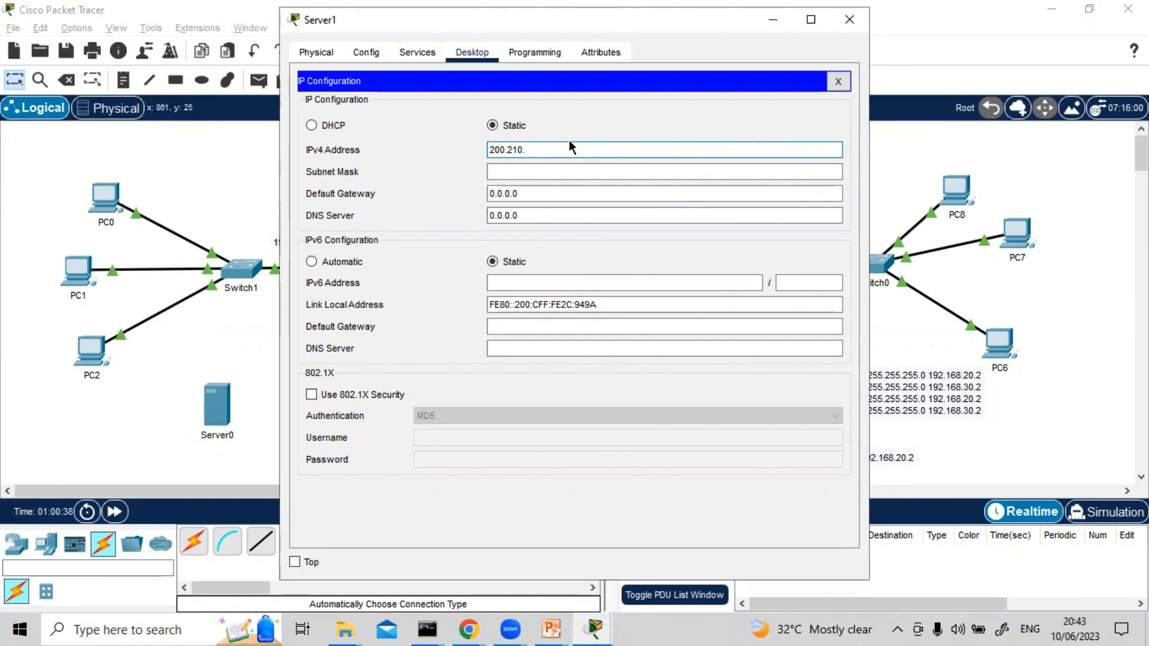
type("200.")
type("10")
key("ctrl+a")
key("ctrl+c")
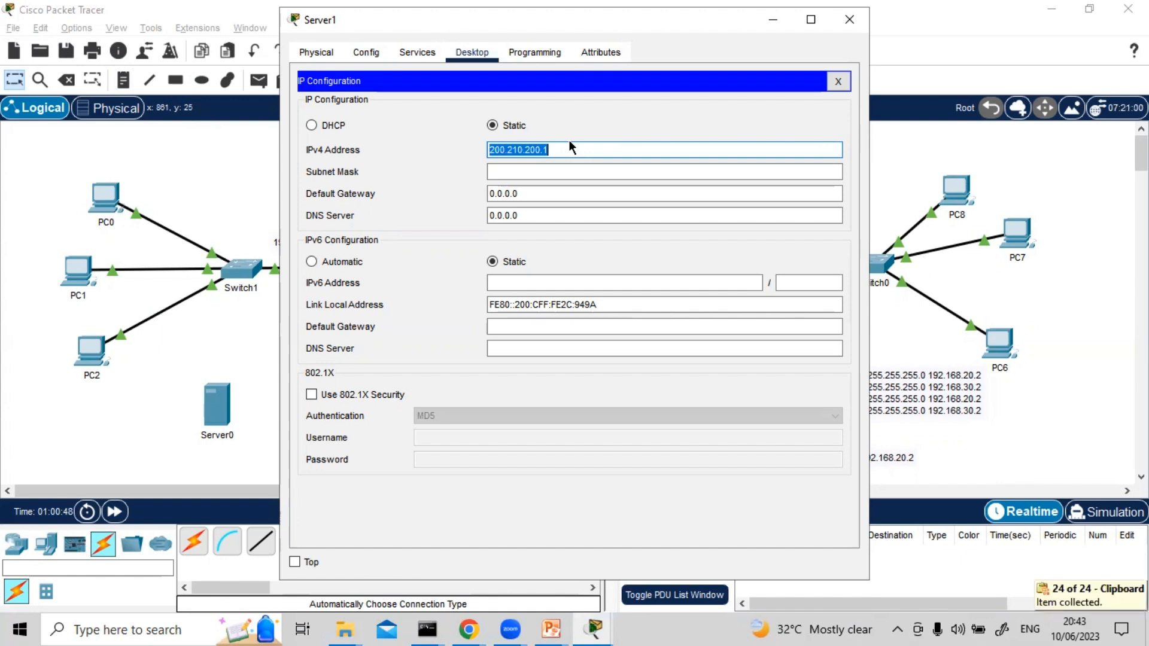
key("End")
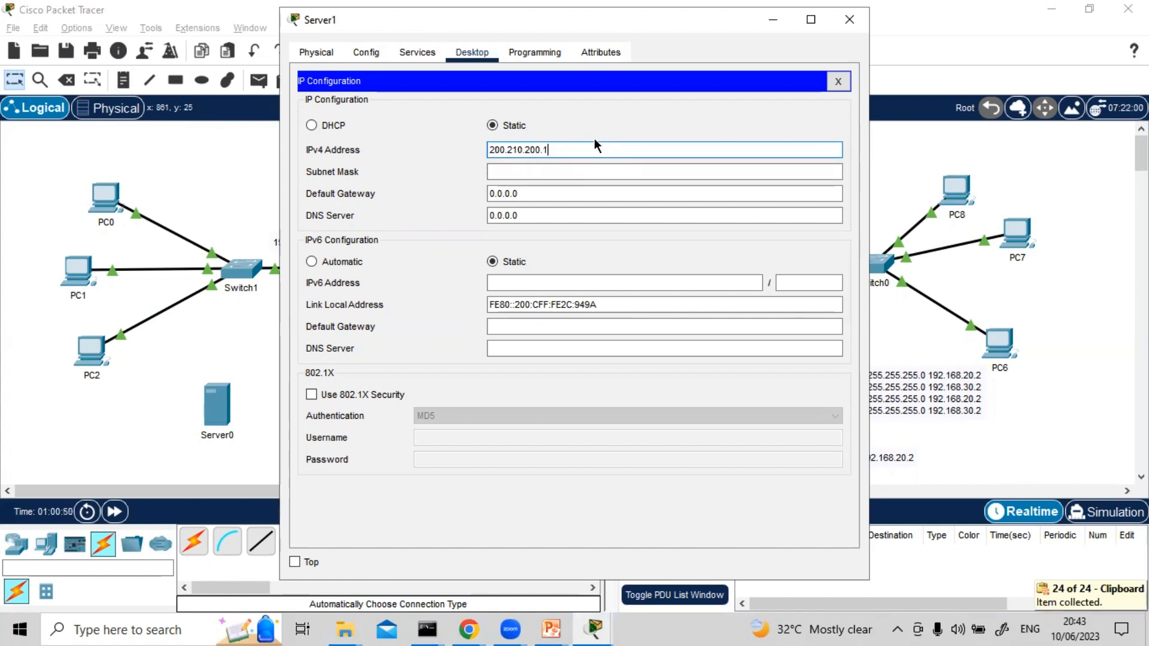
type("0")
Fill in Server1's default subnet mask, paste 200.210.200.1 as its default gateway, and close the server's window
left_click(546, 172)
left_click(537, 192)
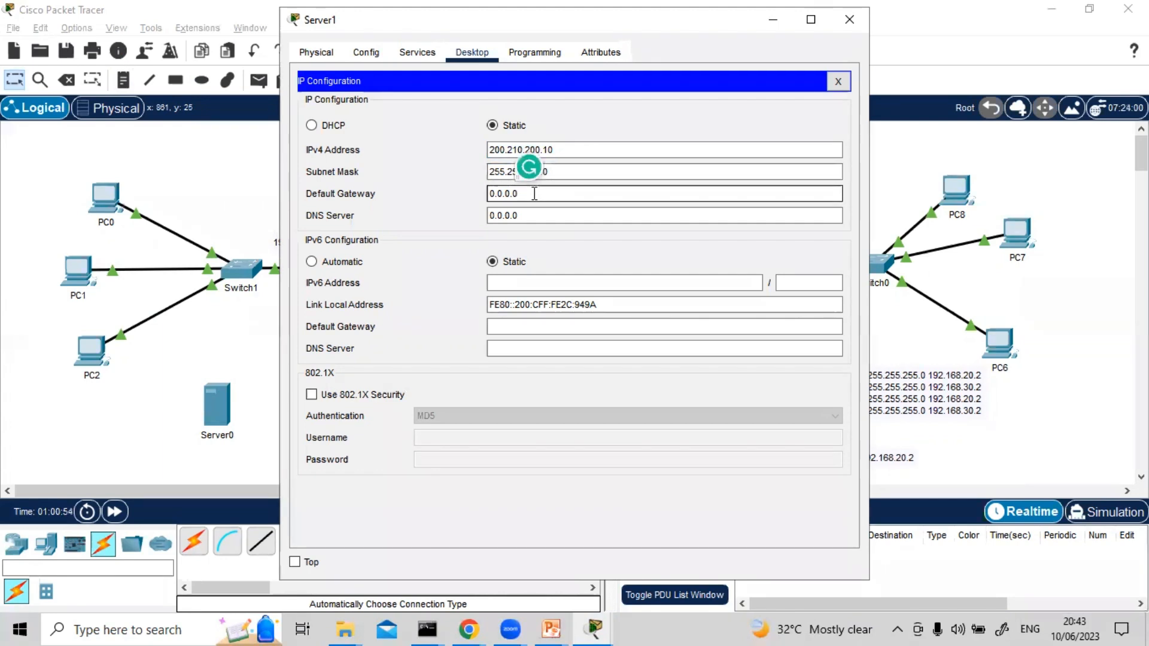
key("ctrl+a")
key("ctrl+v")
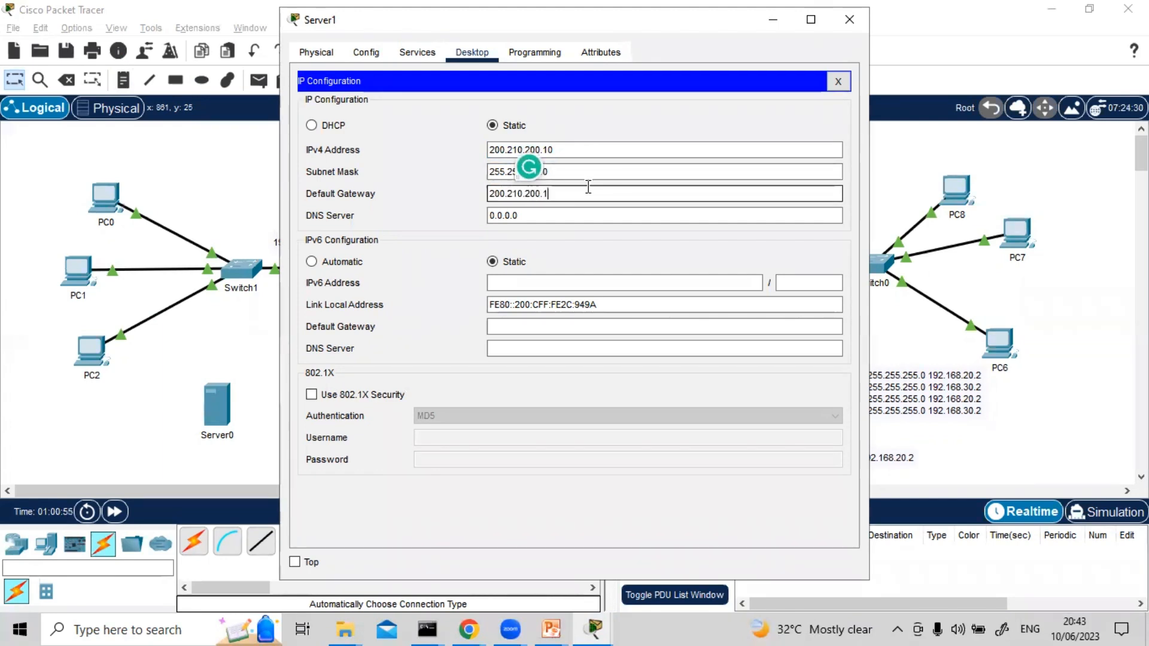
left_click(848, 19)
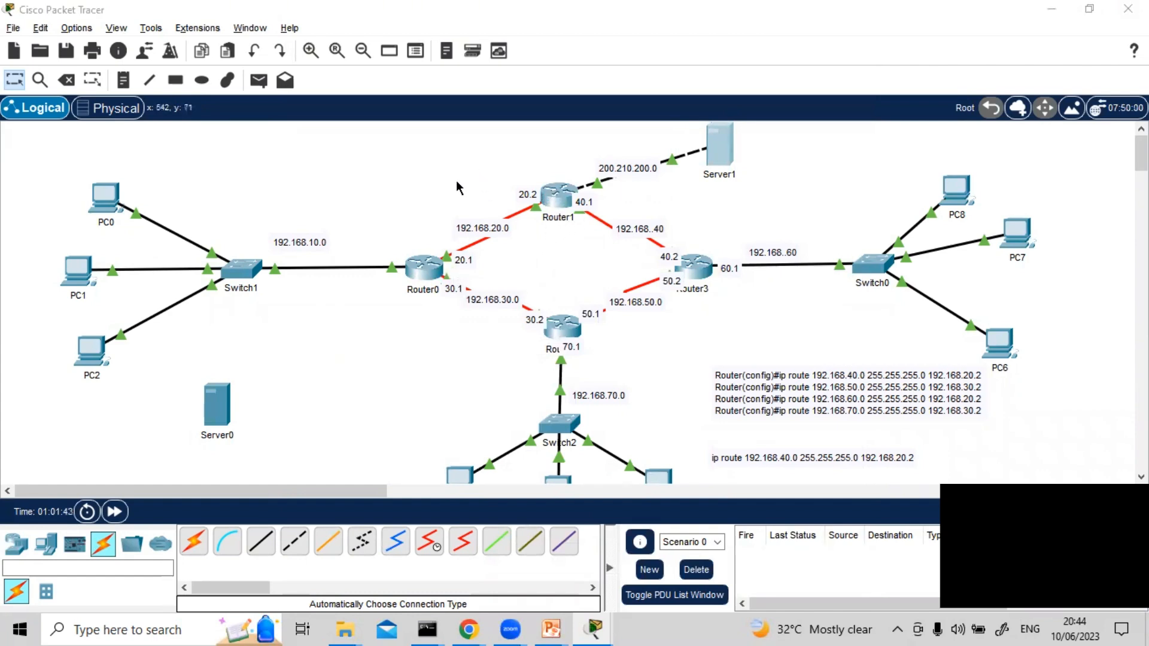
Switch to the PowerPoint slide show on "Configuration des routes statiques par défaut IP"
key("alt+Tab")
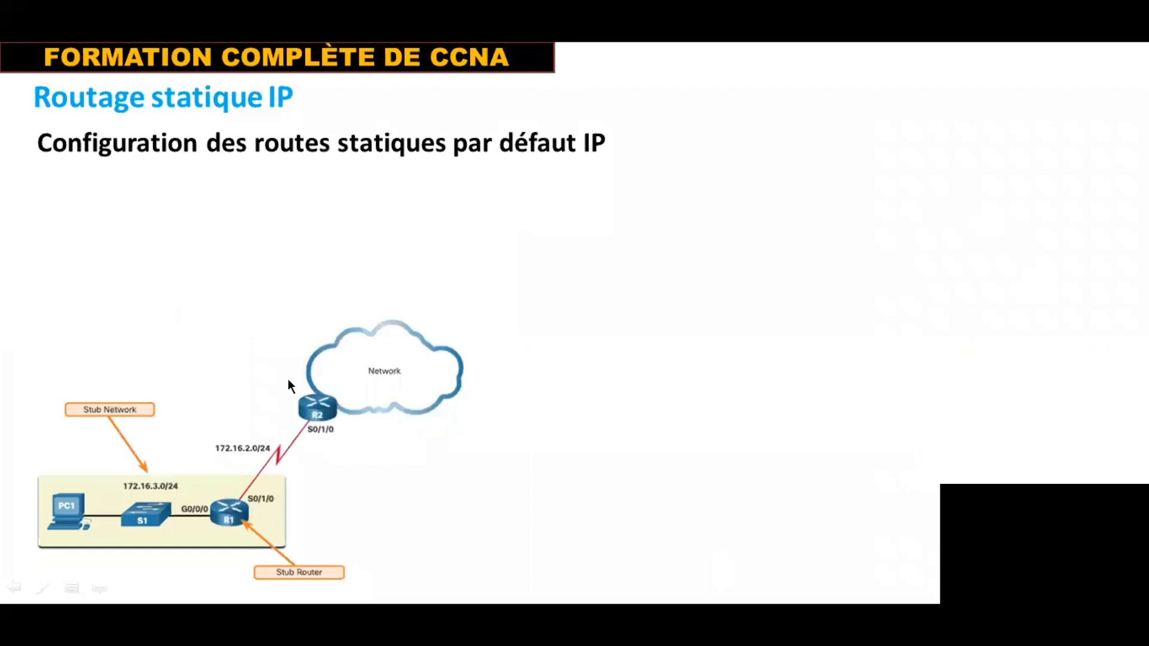
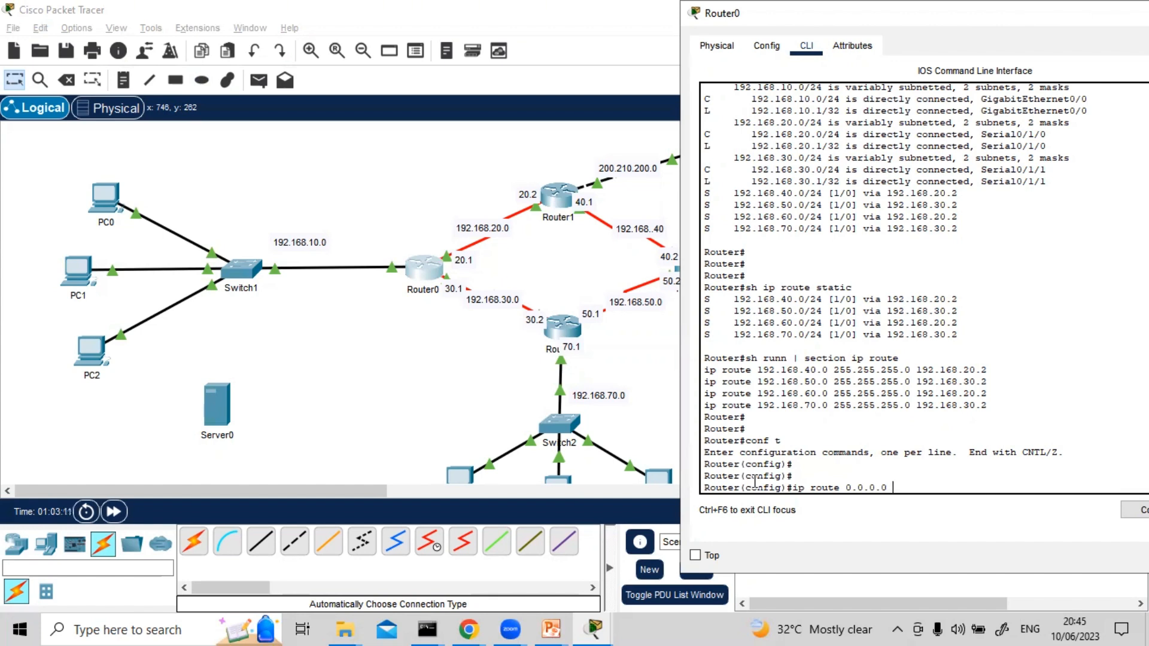
type("0.0.0.0 0.0.0.0")
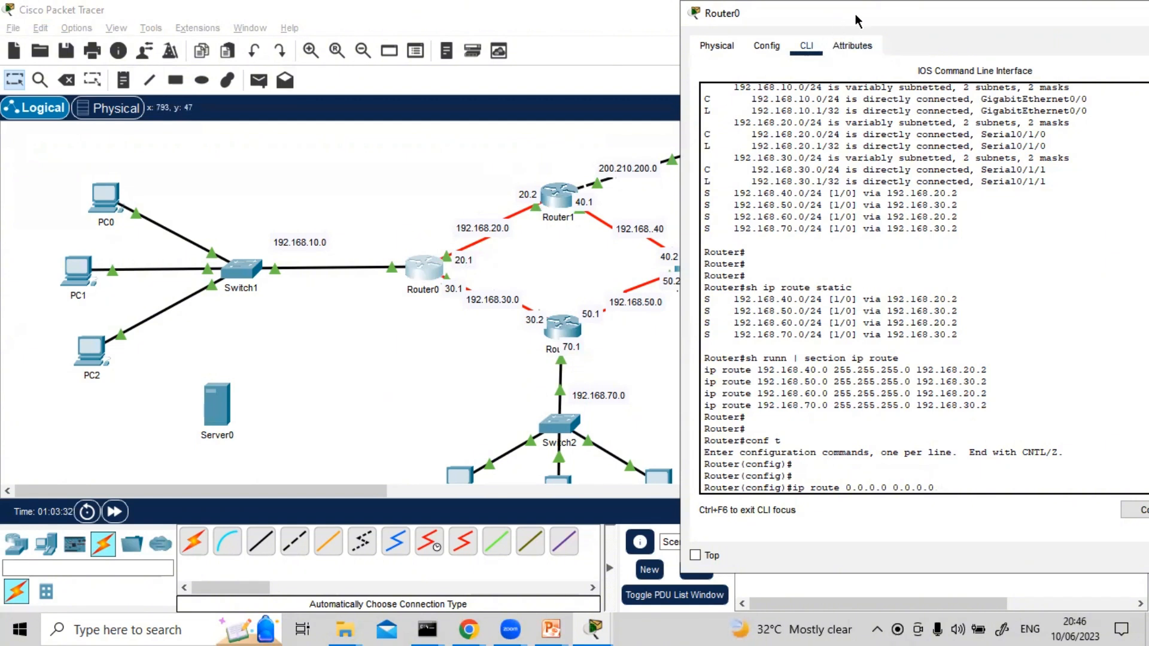
left_click_drag(855, 13, 895, 22)
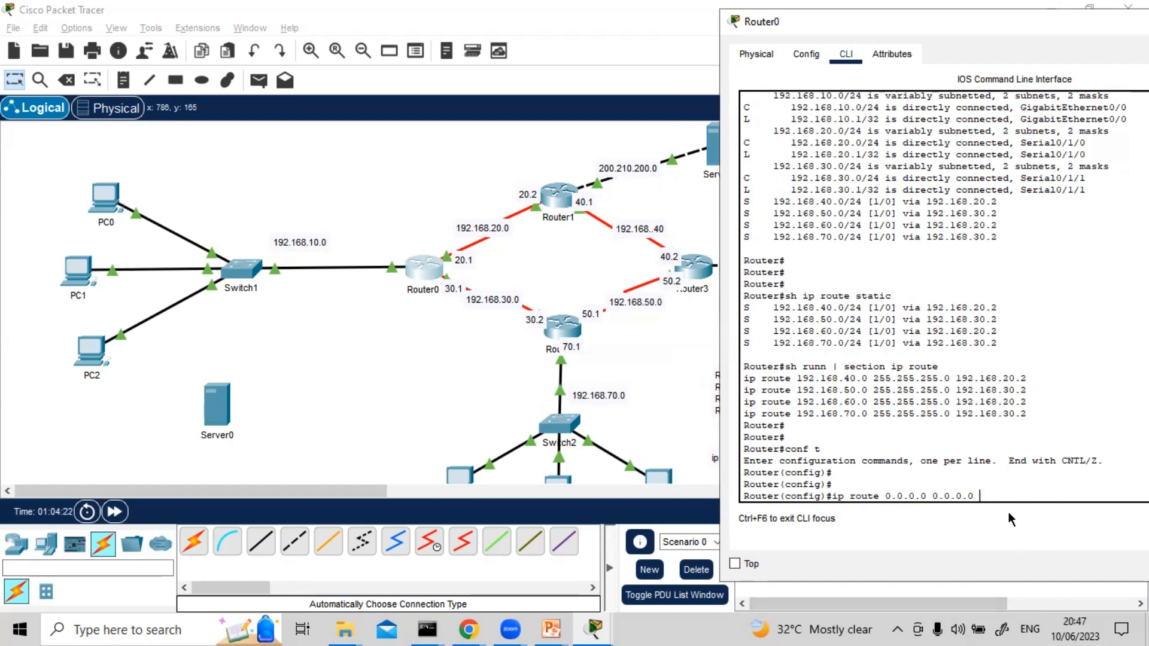
key("BackSpace")
key("BackSpace")
key("BackSpace")
key("BackSpace")
key("BackSpace")
key("BackSpace")
key("BackSpace")
key("BackSpace")
key("BackSpace")
key("BackSpace")
key("BackSpace")
key("BackSpace")
key("BackSpace")
key("BackSpace")
key("BackSpace")
Add a static route on Router0 to network 200.210.200.0 with mask 255.255.255.0 via next hop 192.168.20.2
type("200.210")
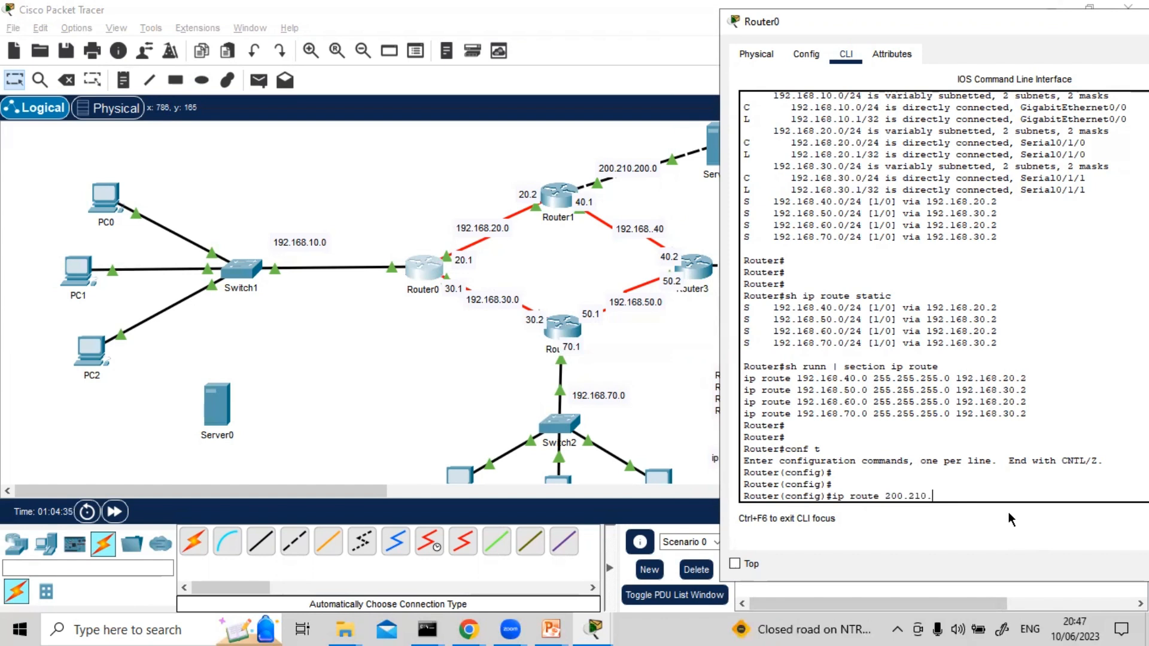
type(".200.0 255.255.255.0 1")
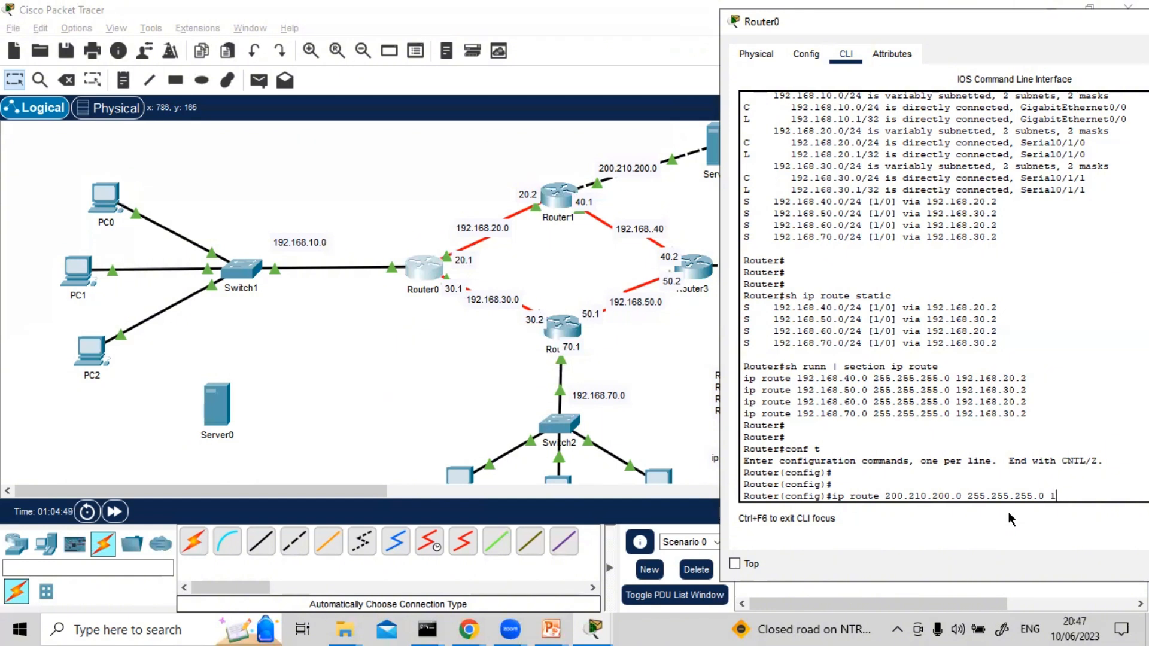
type("92.168.20.2")
key("Return")
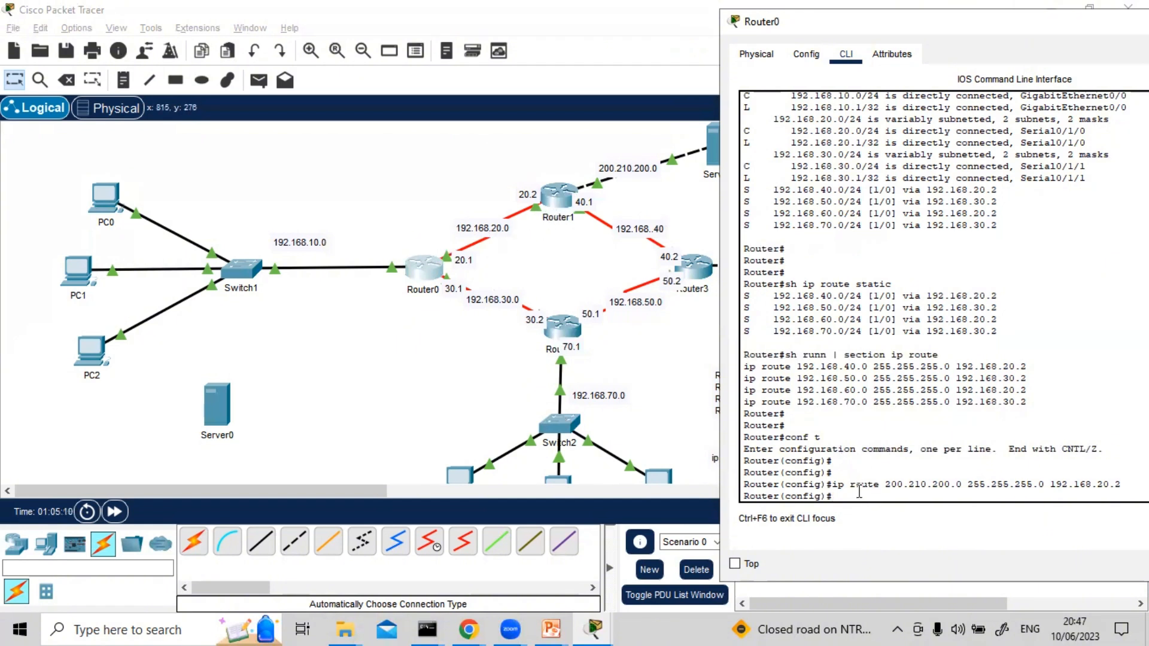
Begin an ip route 0.0.0.0 command on Router0 and query the CLI help for its next parameter
type("ip route 0.0.0.0 0")
key("BackSpace")
key("BackSpace")
key("BackSpace")
type("?")
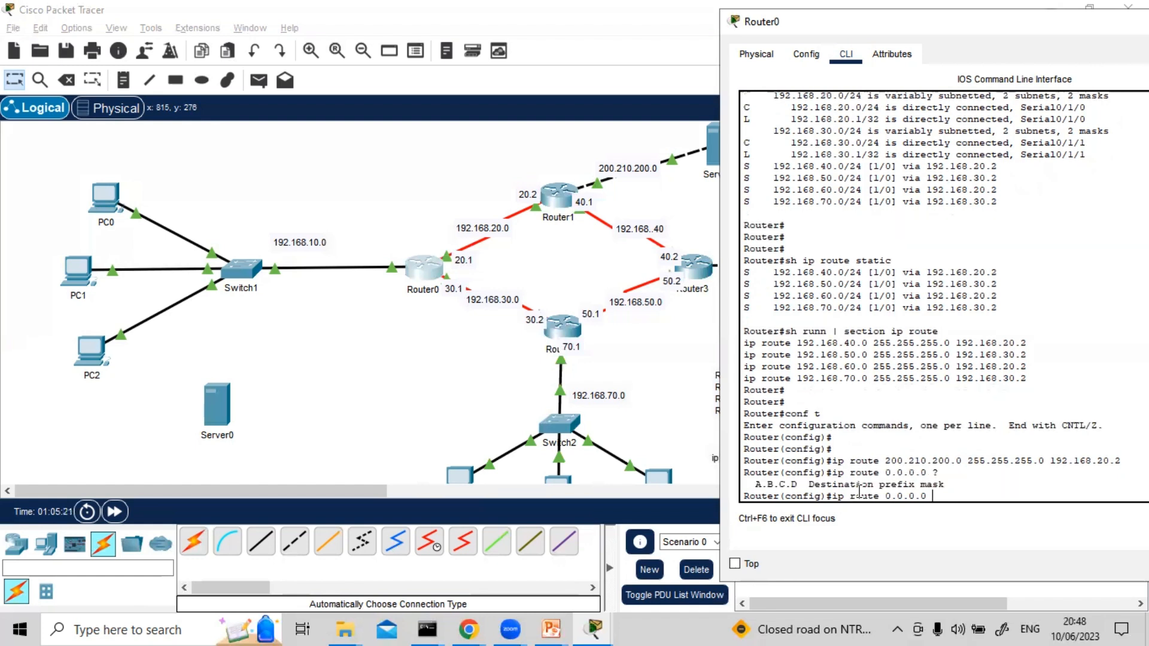
type("0.0.0.0")
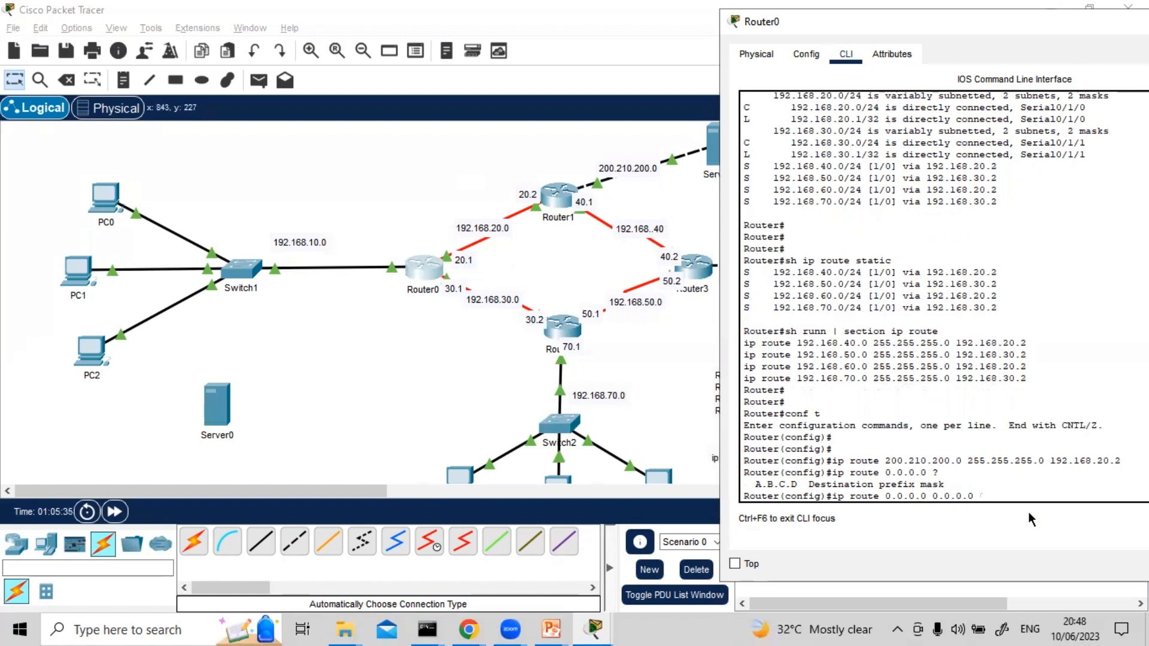
Complete the default static route with mask 0.0.0.0 and next hop 200.210.200.1, and run the command
type("200.210.200.1")
key("Return")
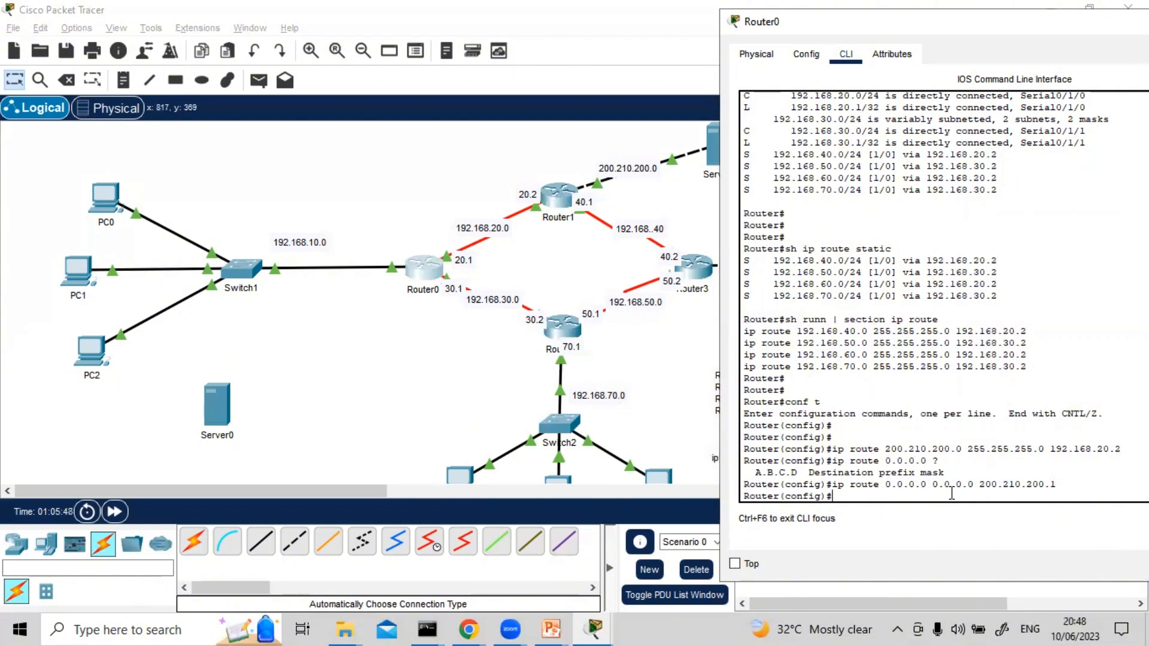
Highlight the 0.0.0.0 0.0.0.0 part of the default route command and compare it with the syntax in the PowerPoint slide show
left_click_drag(882, 484, 974, 484)
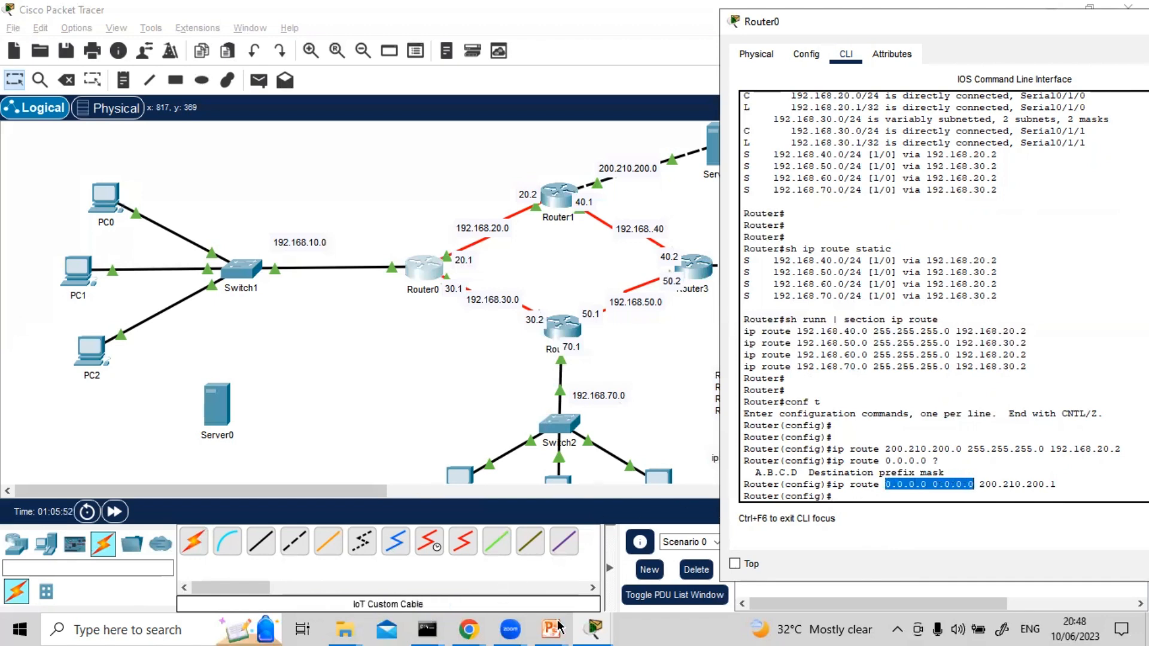
left_click(557, 626)
left_click(644, 556)
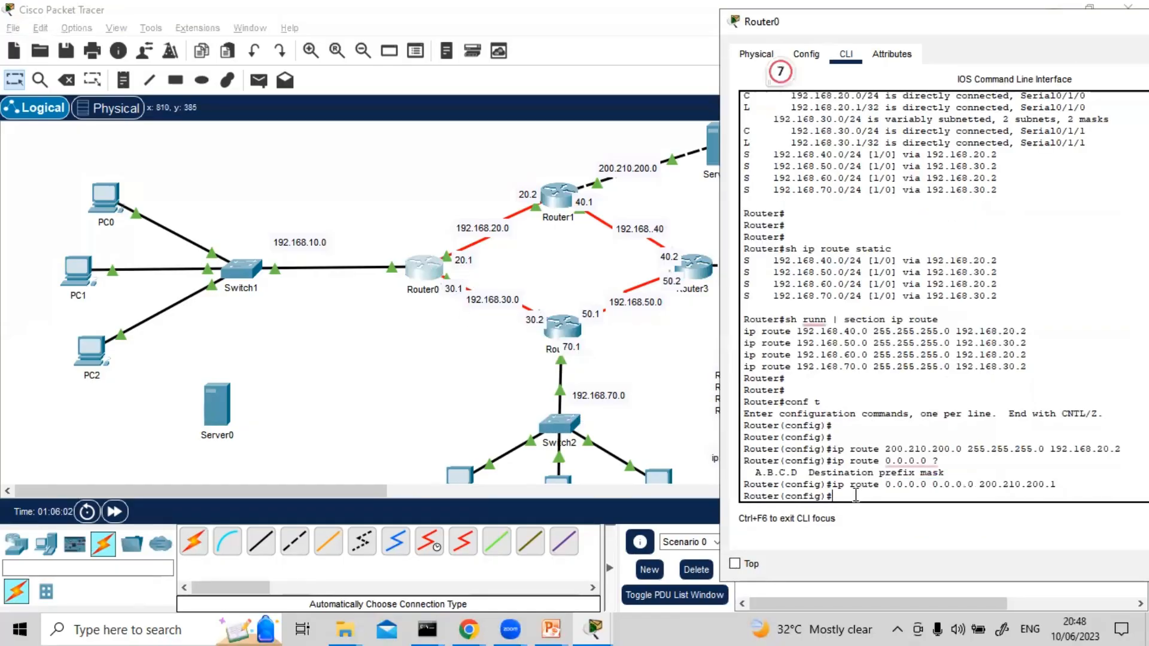
Exit Router0's configuration mode and save the running configuration with wr
key("ctrl+z")
key("Return")
key("Return")
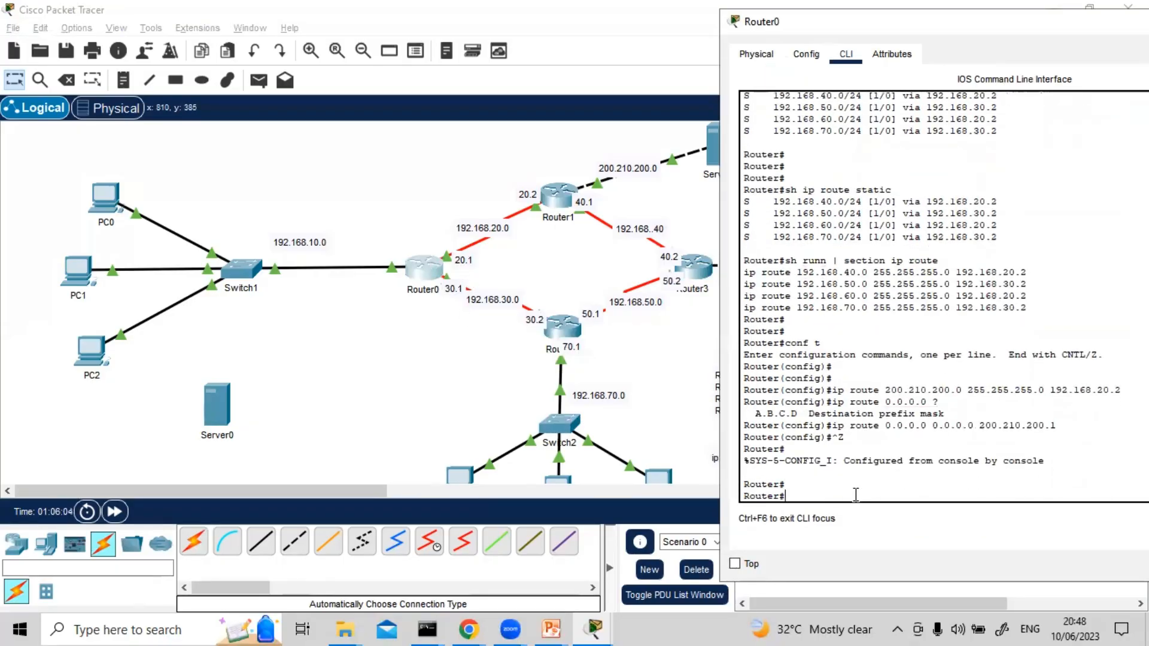
type("wr")
key("Return")
key("Return")
key("Return")
key("Return")
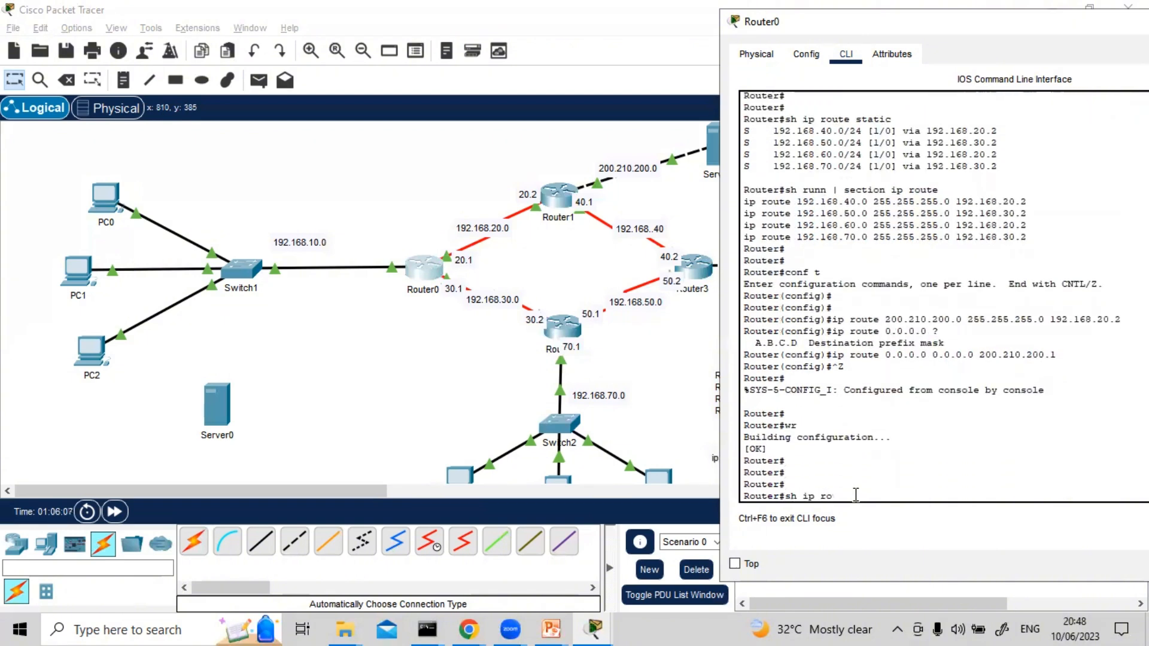
Show Router0's full routing table with sh ip route and highlight the candidate default code and the S* default route entry
type("sh ip route")
key("Return")
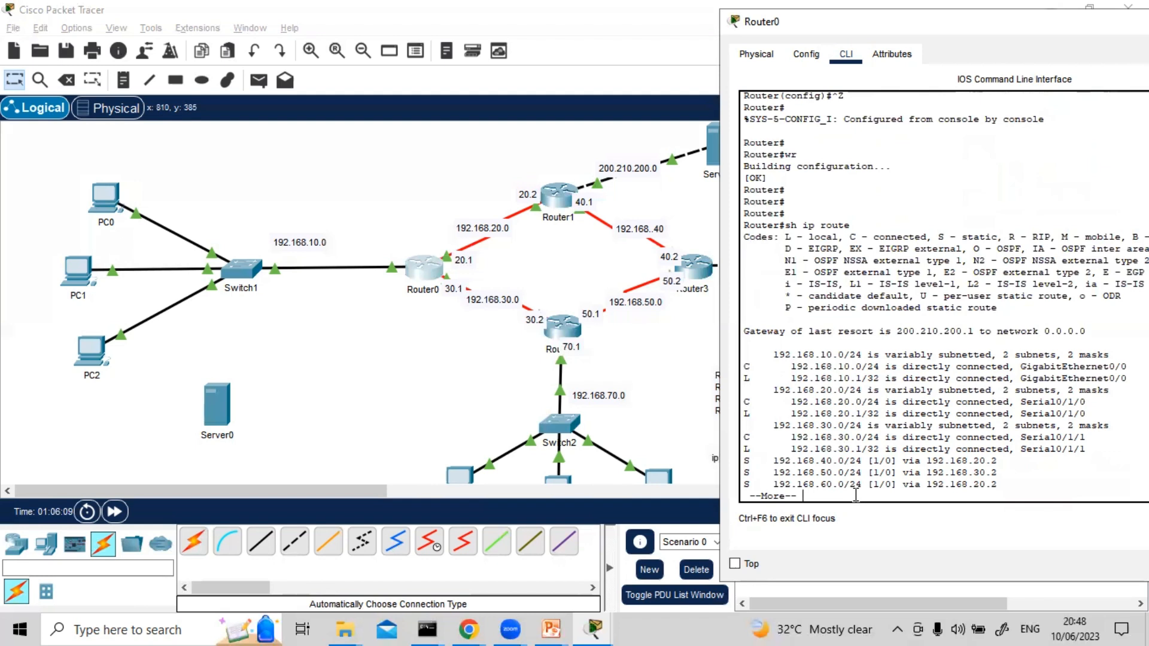
key("space")
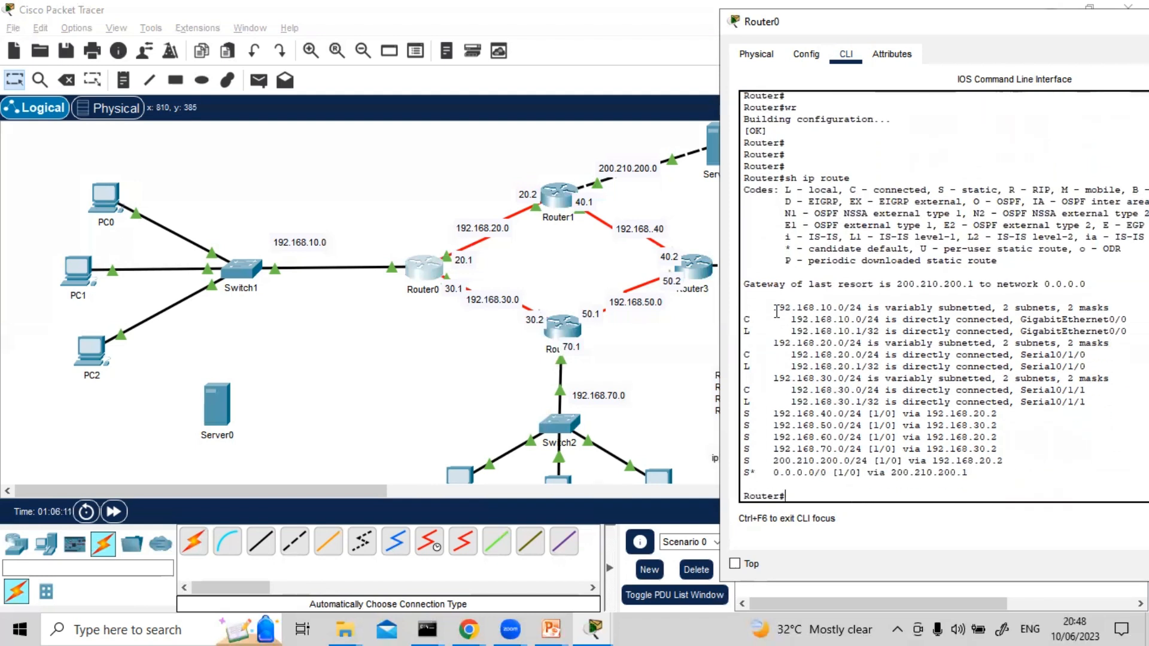
left_click_drag(783, 248, 908, 252)
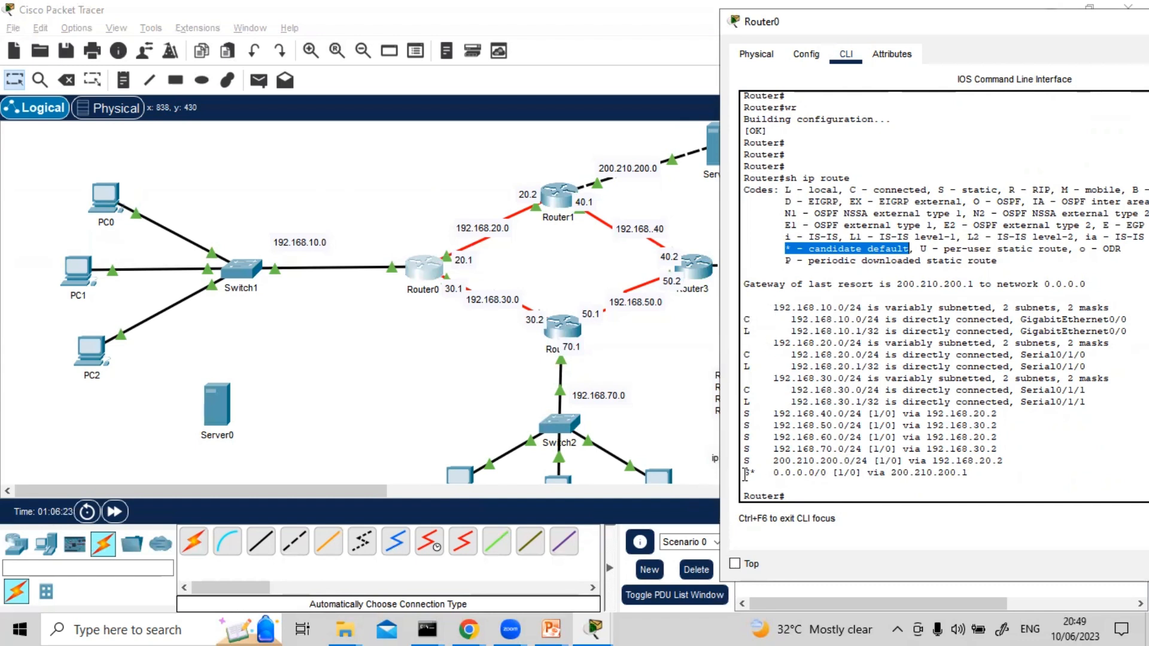
left_click_drag(743, 473, 883, 482)
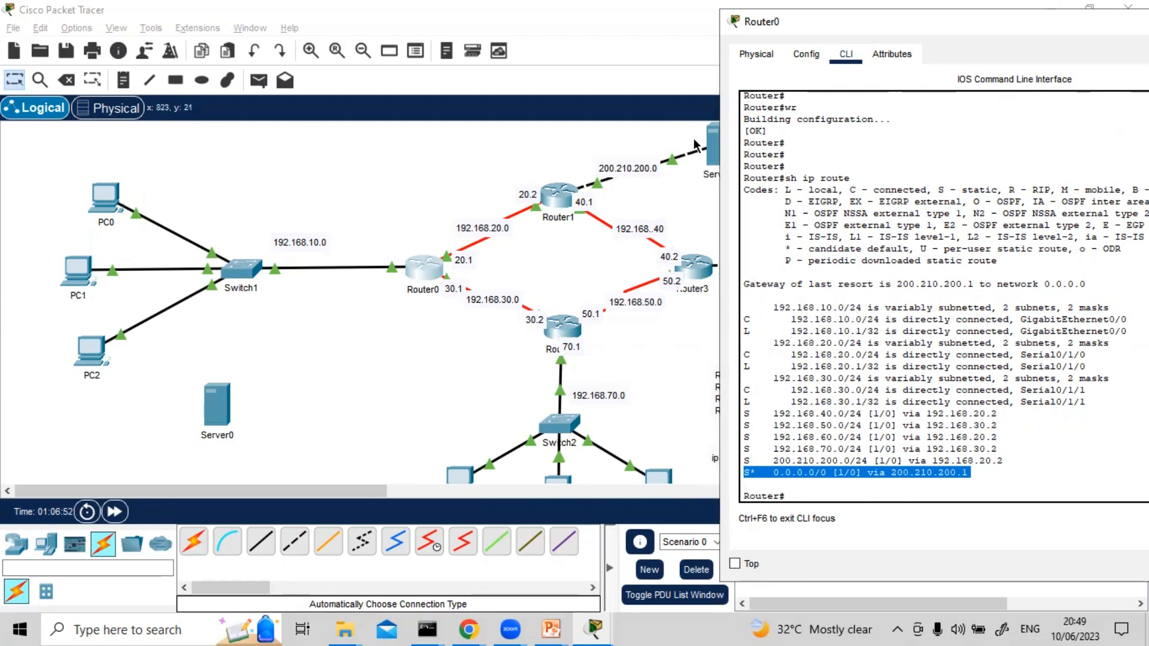
left_click(798, 494)
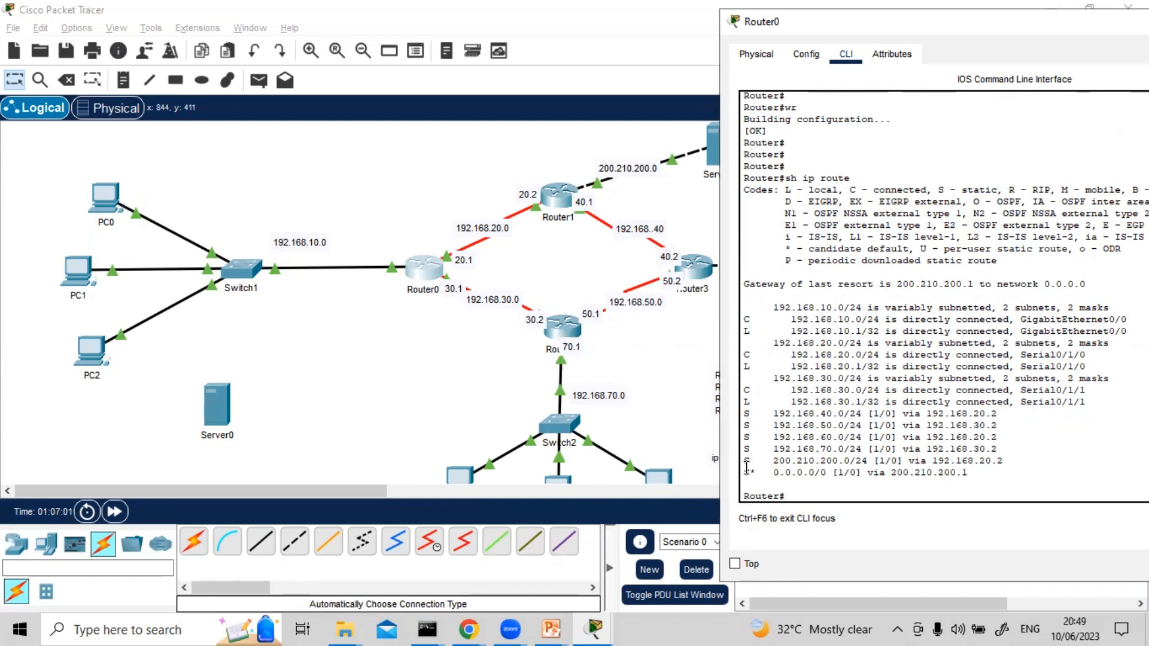
left_click_drag(743, 472, 958, 488)
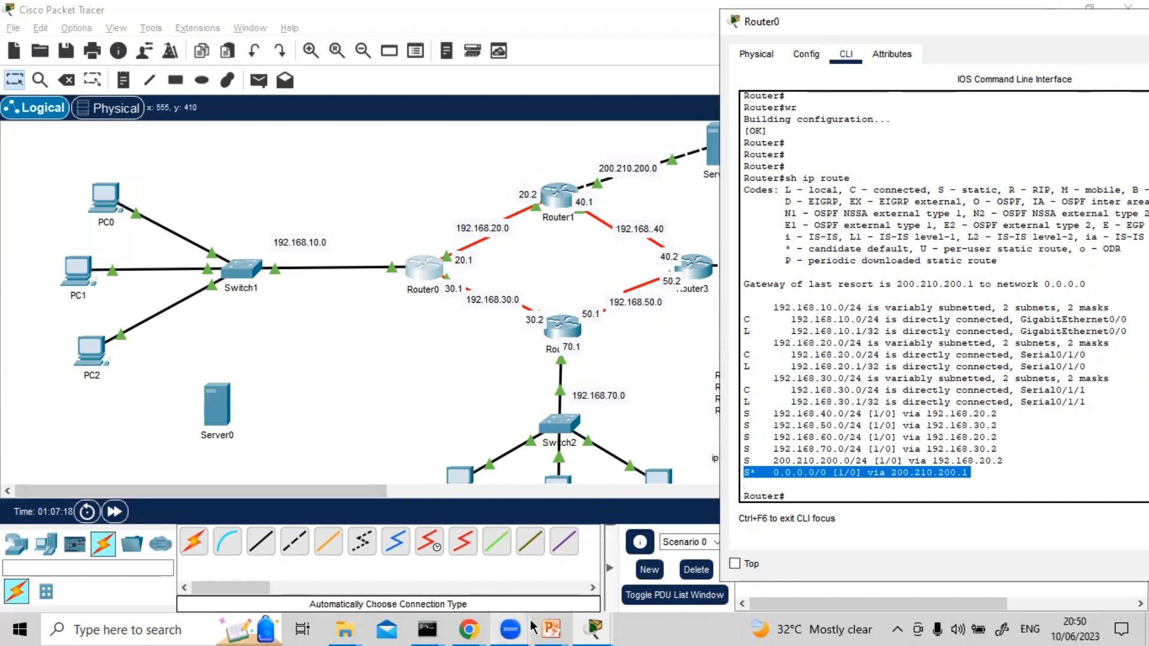
Switch to the PowerPoint slide show to review the IPv4 and IPv6 default static route syntax
left_click(551, 628)
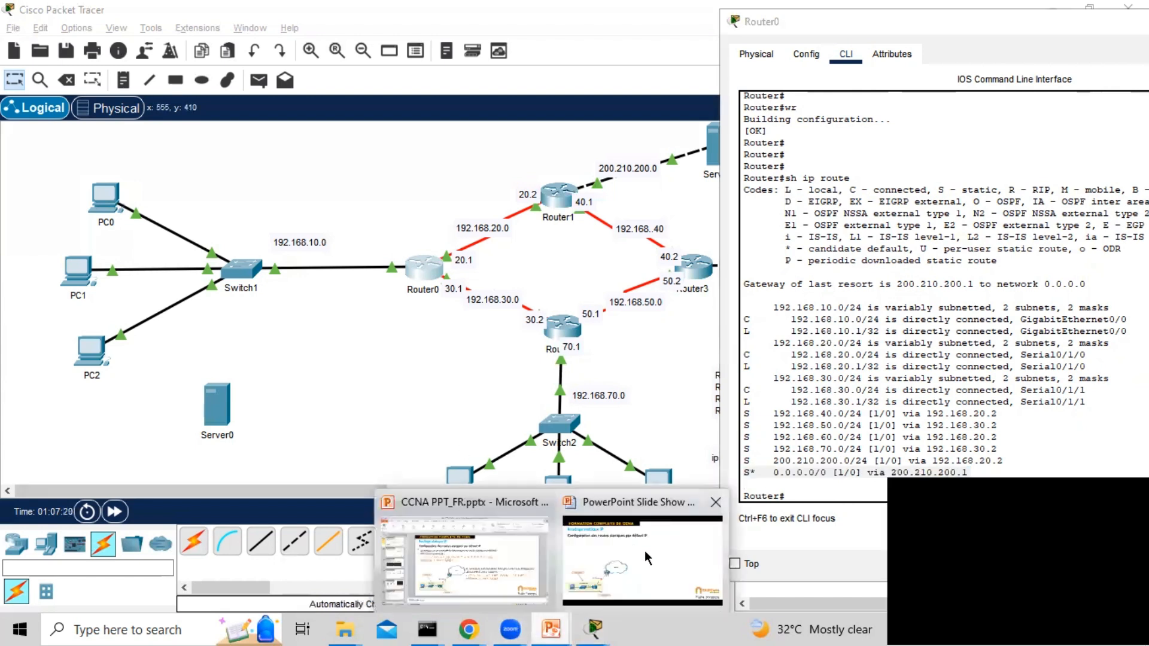
left_click(642, 556)
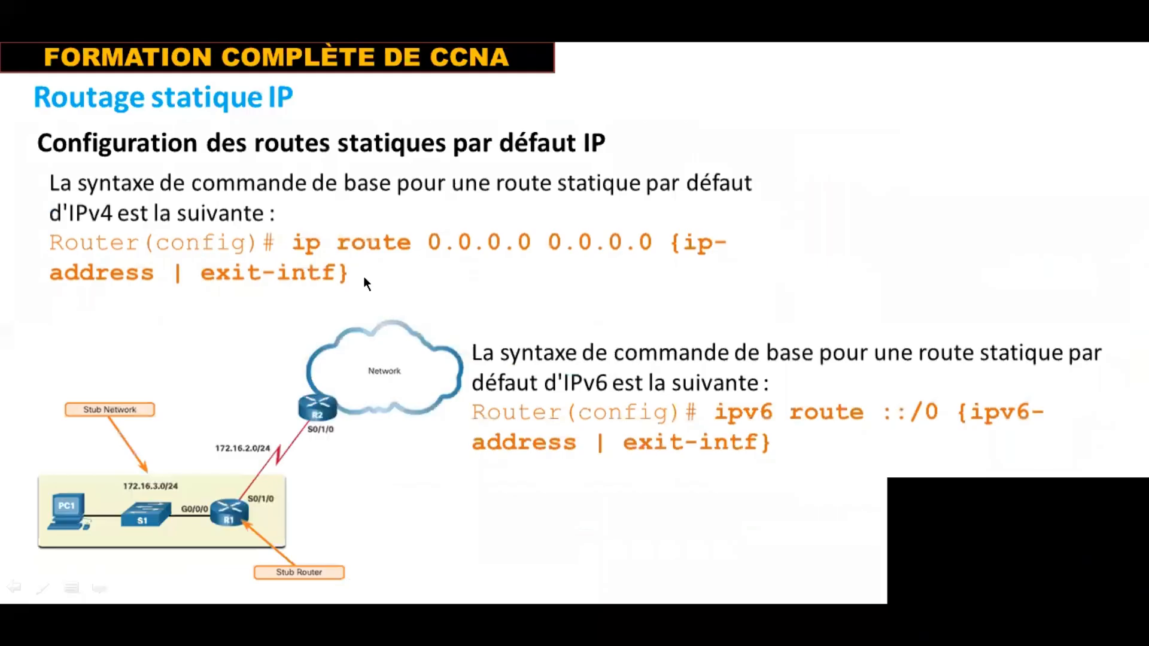
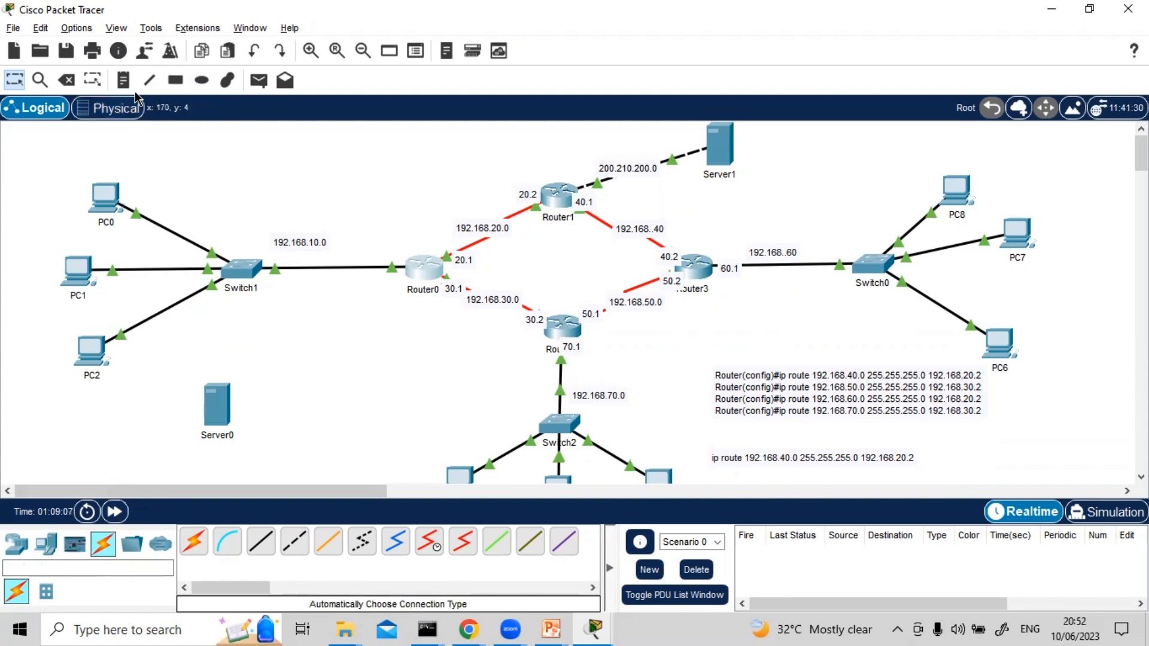
Connect Server0 to Switch1 with an automatically chosen cable
left_click(193, 541)
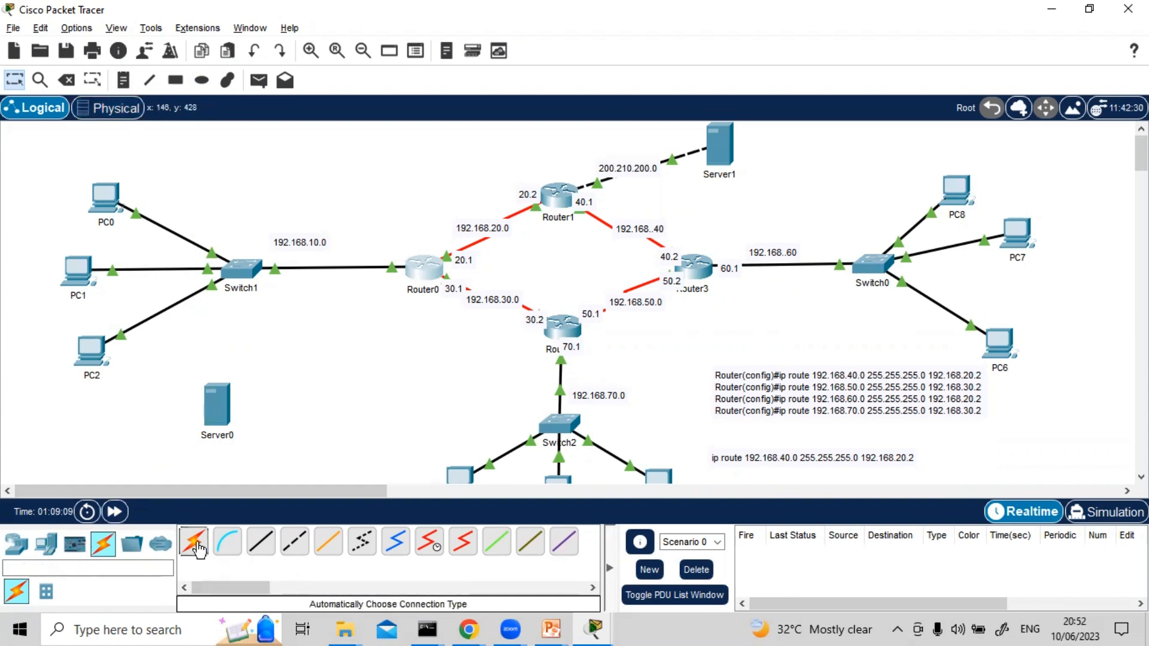
left_click(217, 401)
left_click(240, 270)
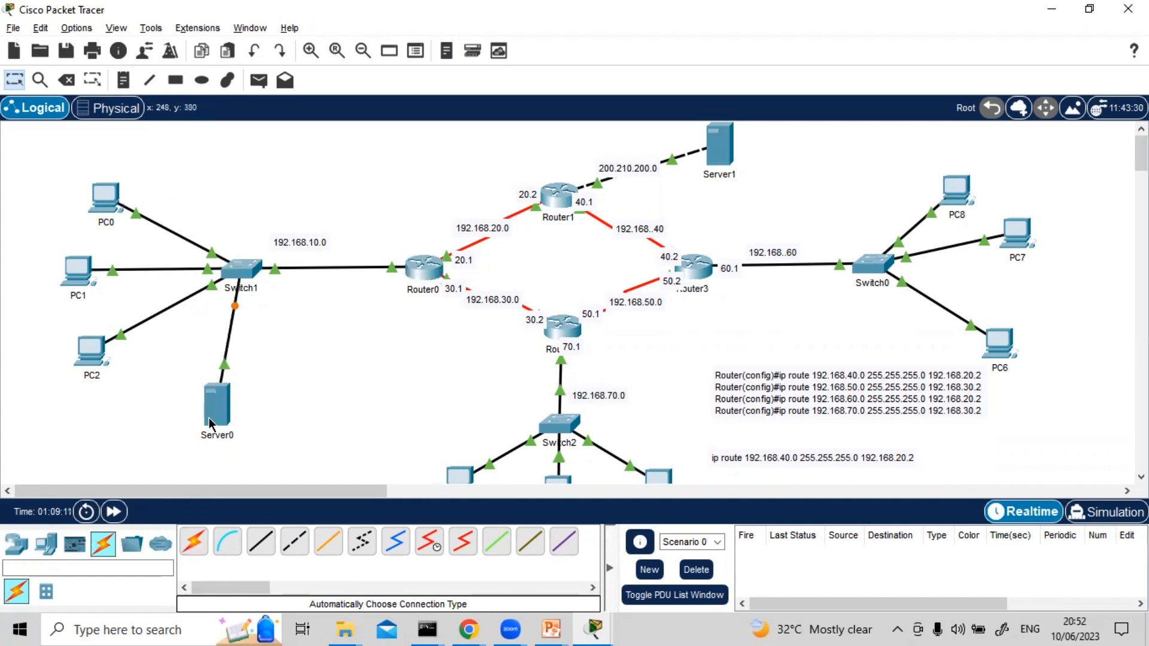
Assign Server0 the static IPv4 address 192.168.10.20 in its IP configuration
left_click(217, 401)
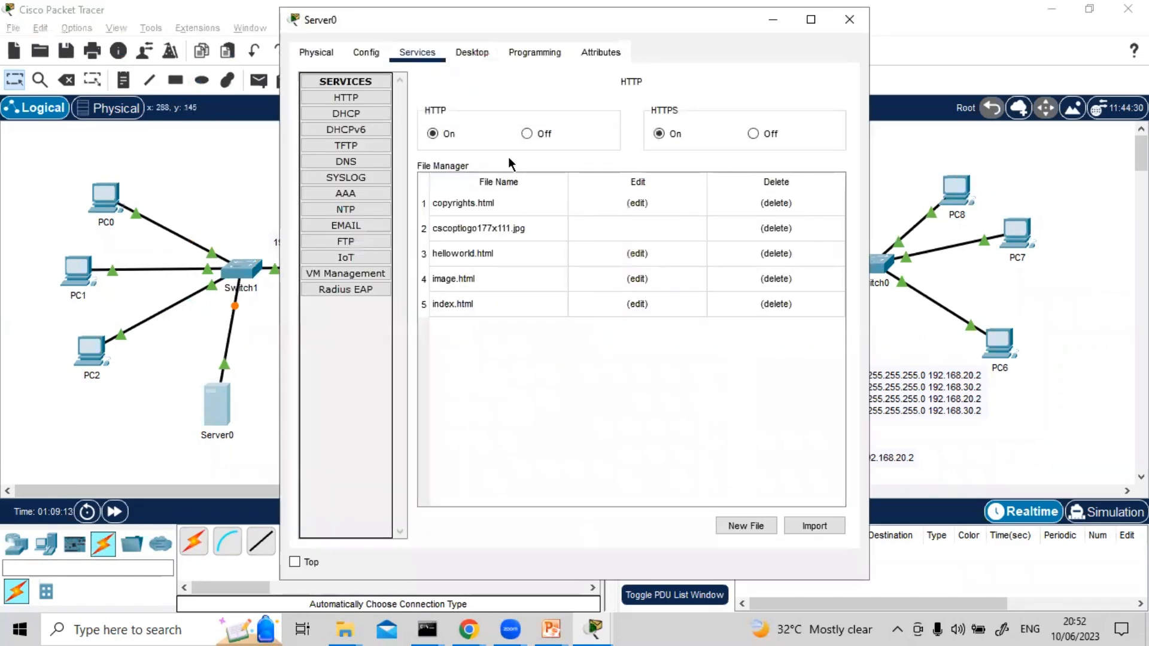
left_click(757, 133)
left_click(472, 52)
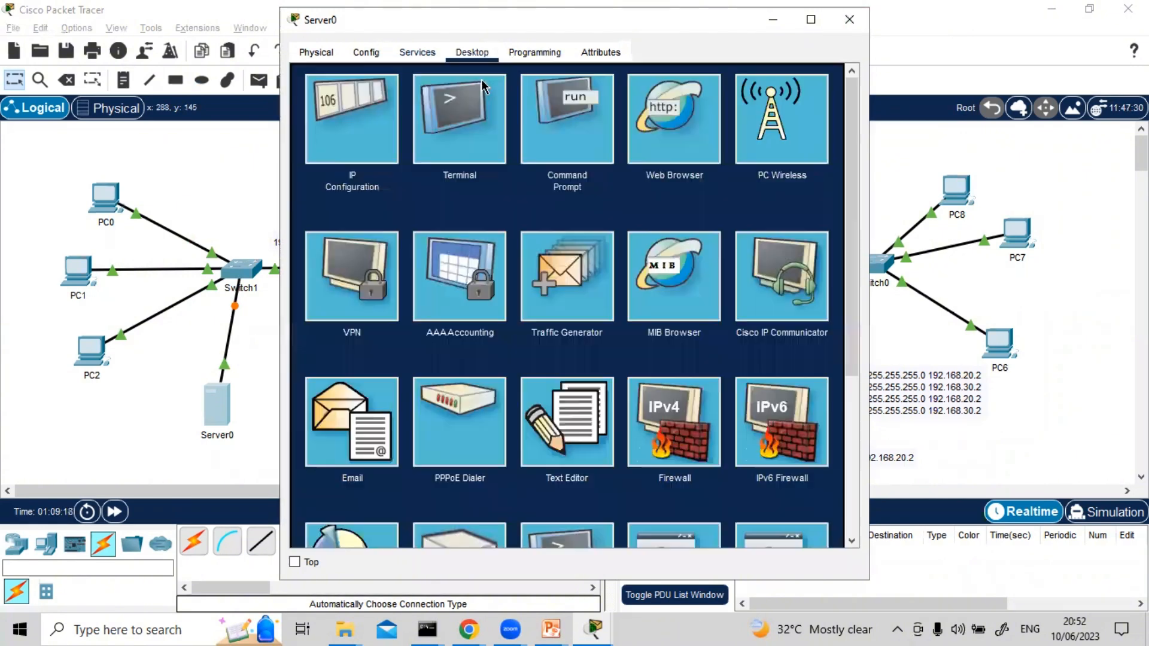
left_click(346, 149)
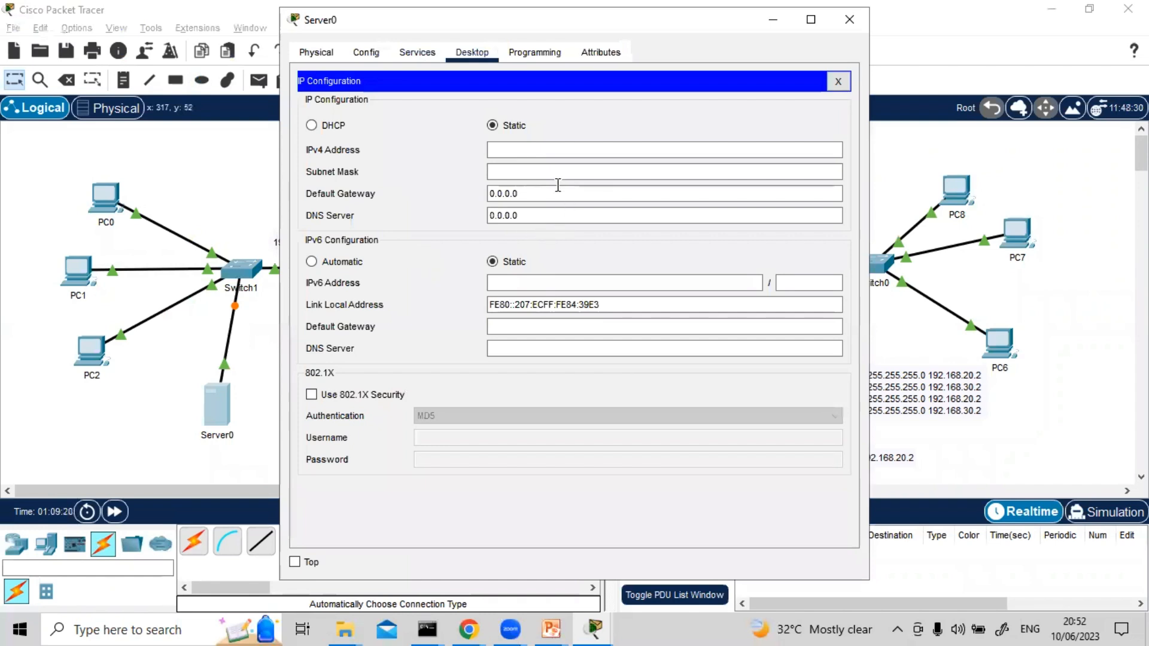
left_click(545, 150)
type("19")
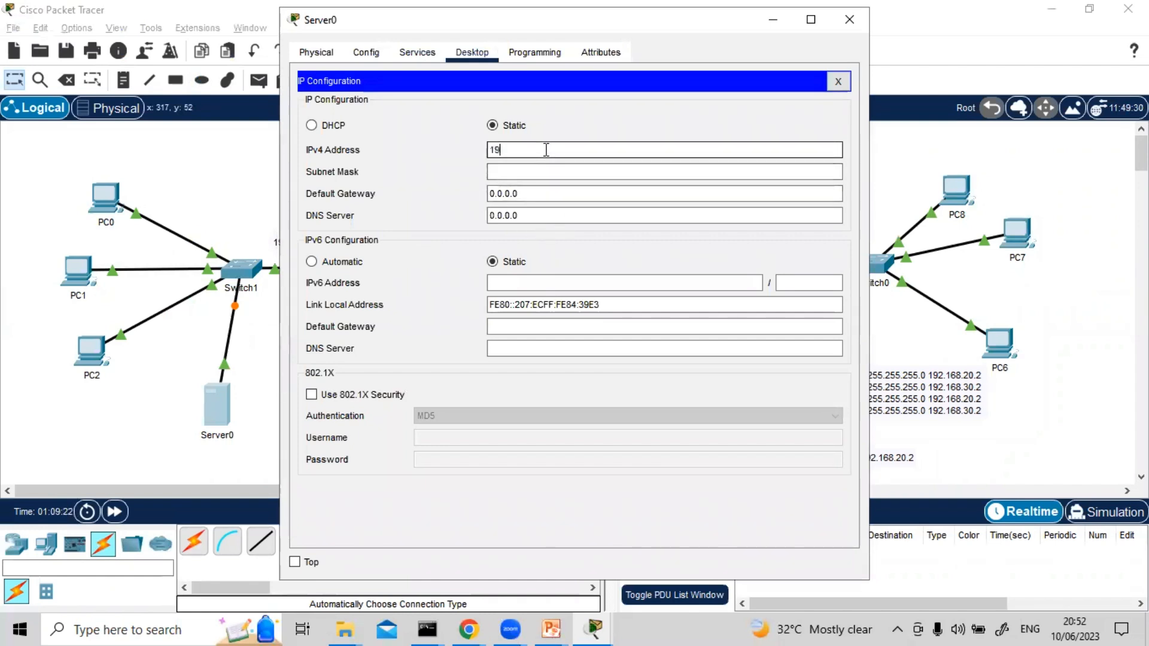
type("2.1")
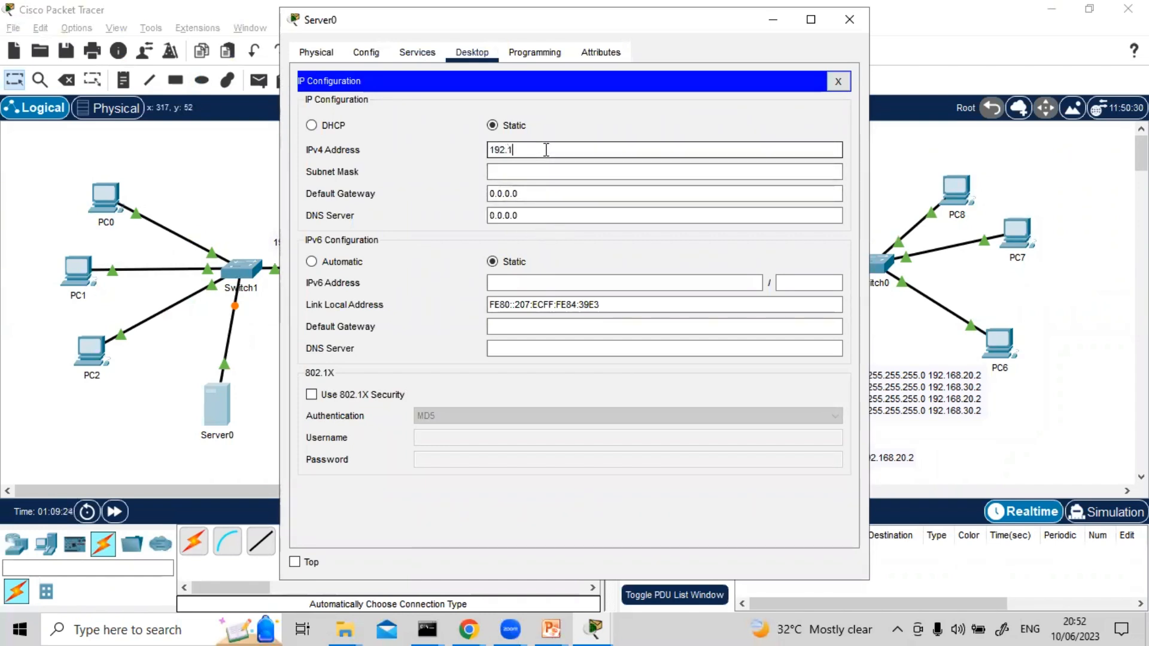
type("68.10.20")
Fill in Server0's default subnet mask and set its default gateway to 192.168.10.1, then close the device window
key("ctrl+a")
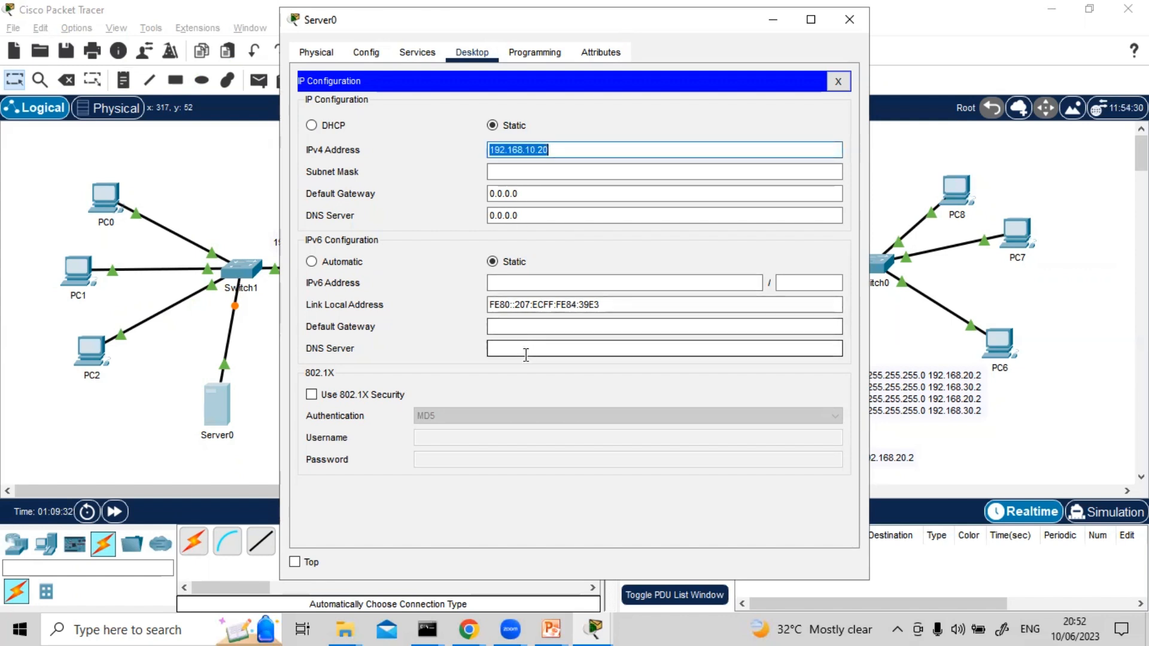
key("ctrl+c")
left_click(566, 171)
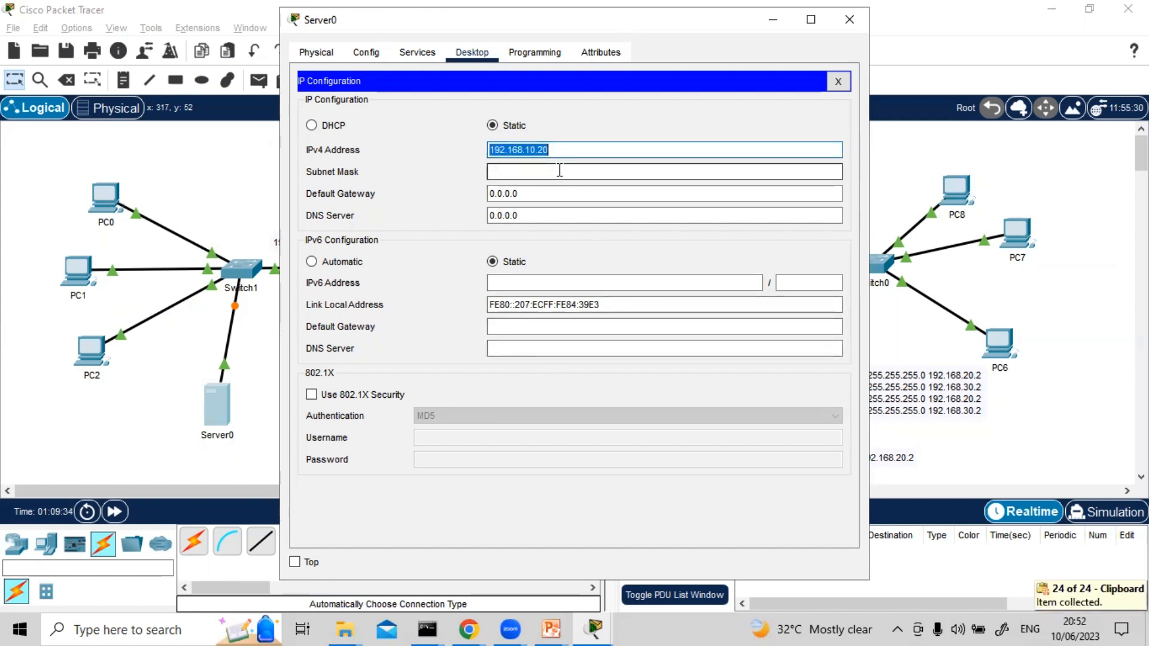
left_click(542, 193)
key("ctrl+a")
key("ctrl+v")
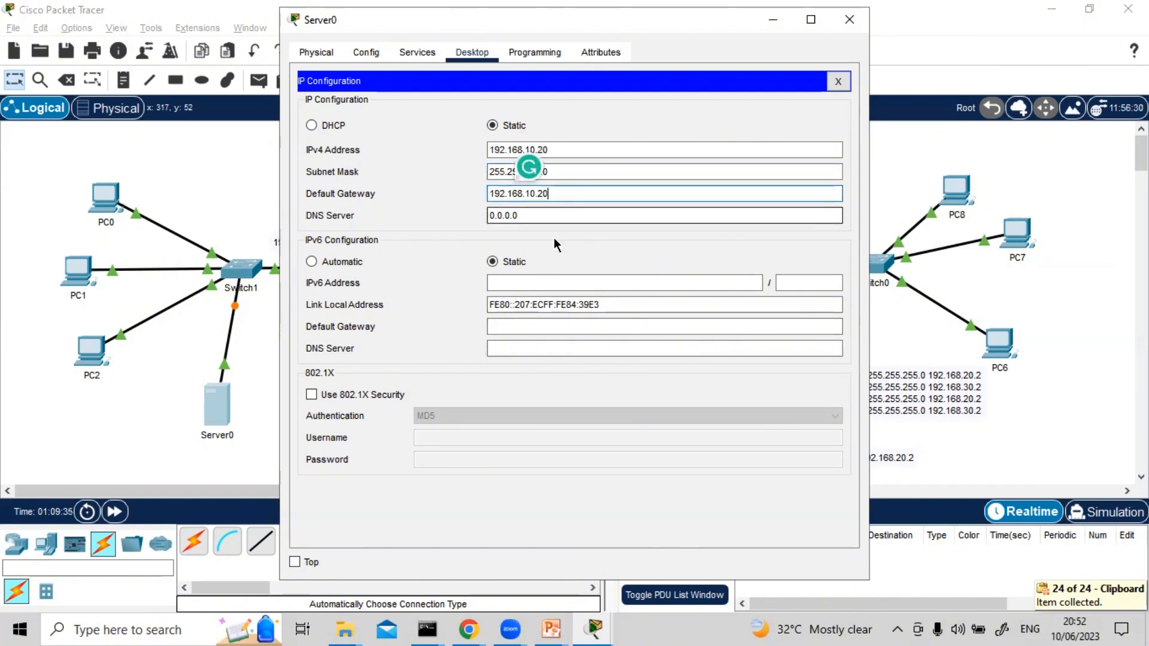
key("BackSpace")
key("BackSpace")
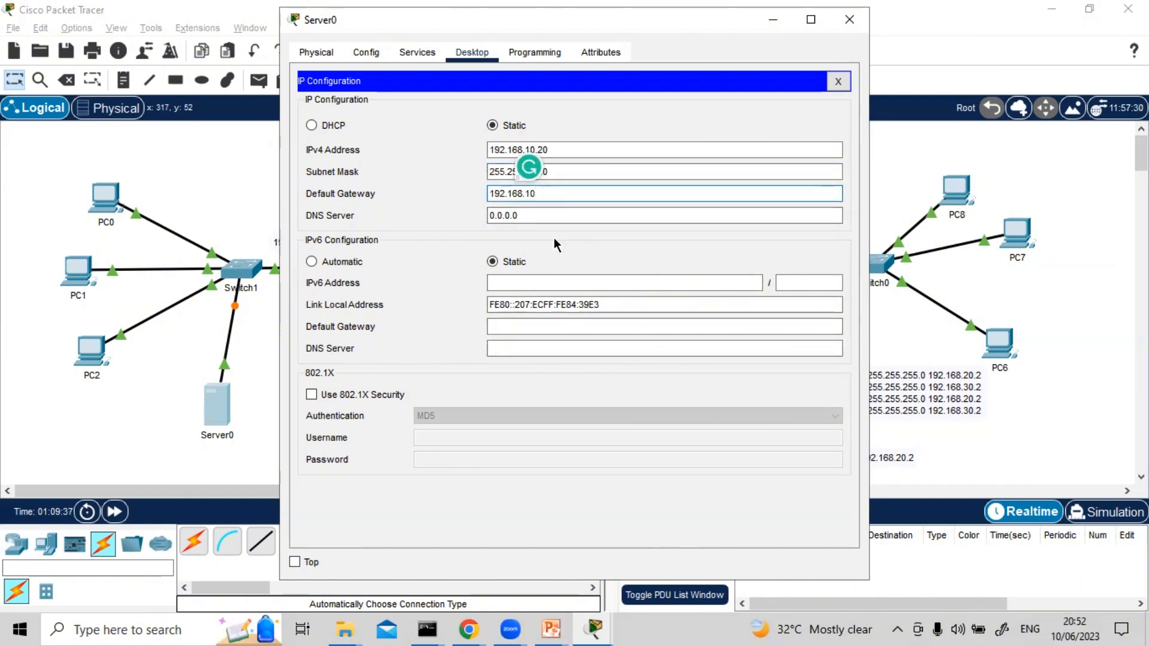
type("1")
left_click(849, 20)
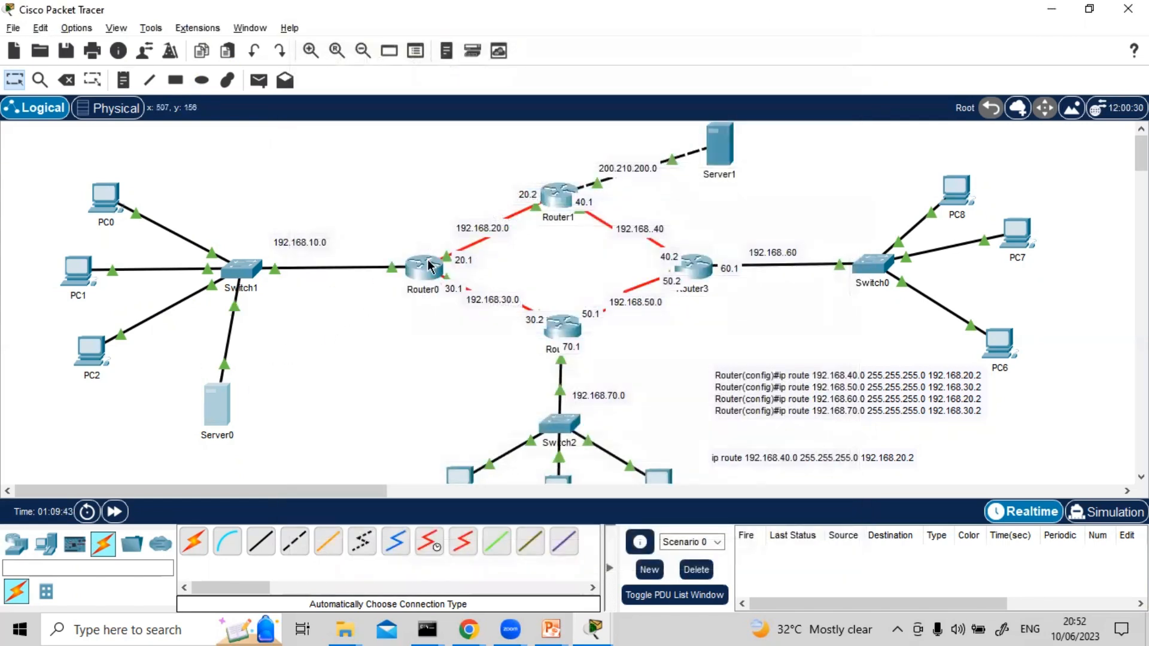
left_click(430, 270)
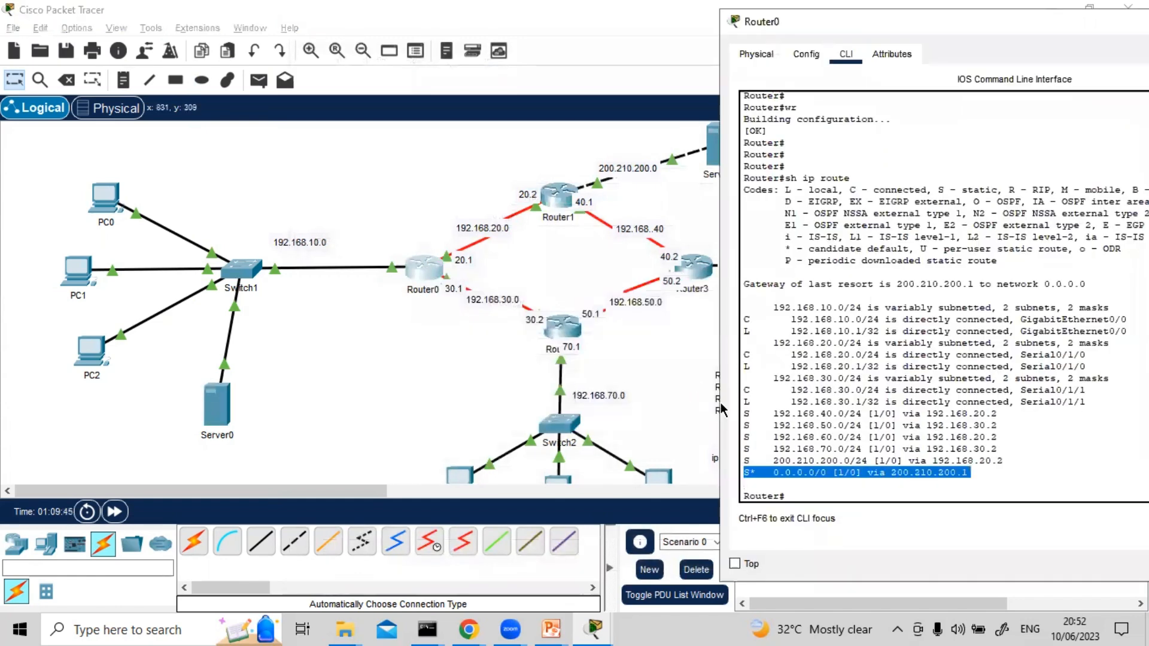
left_click(831, 483)
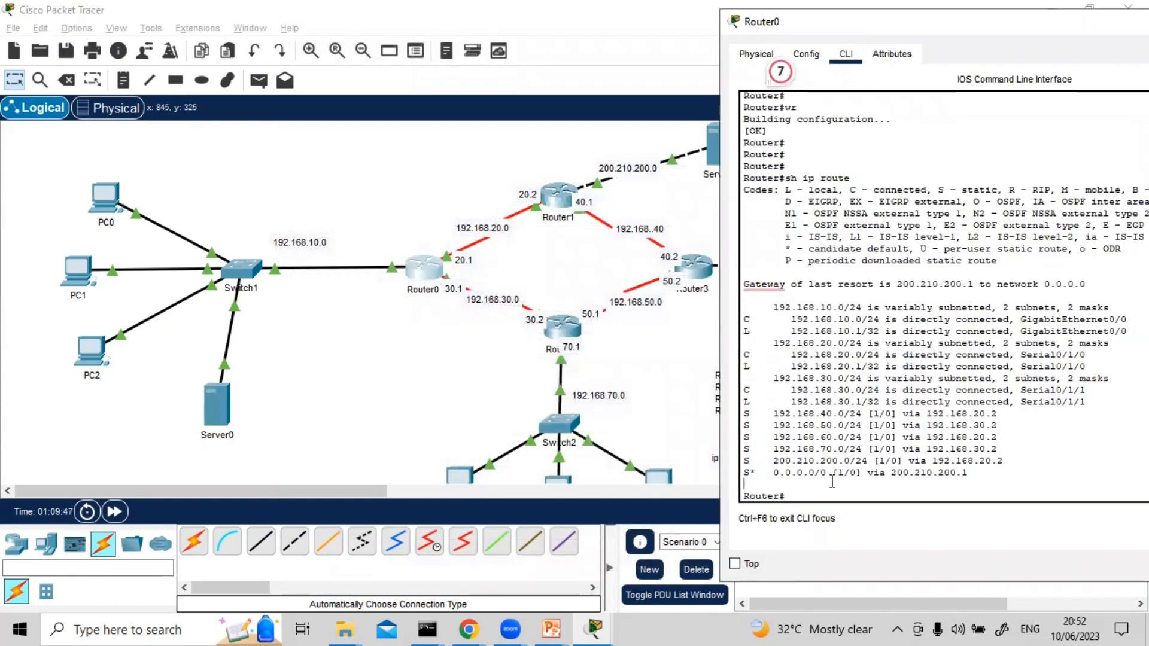
type("conf t")
key("Return")
key("Return")
key("Return")
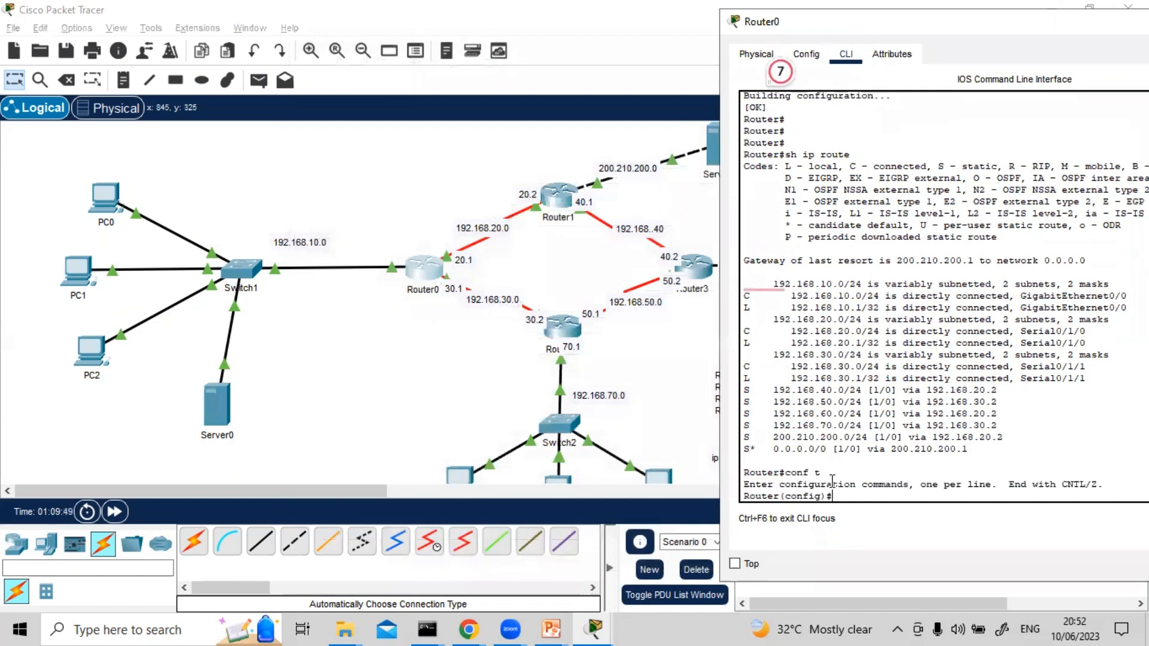
type("ip ro")
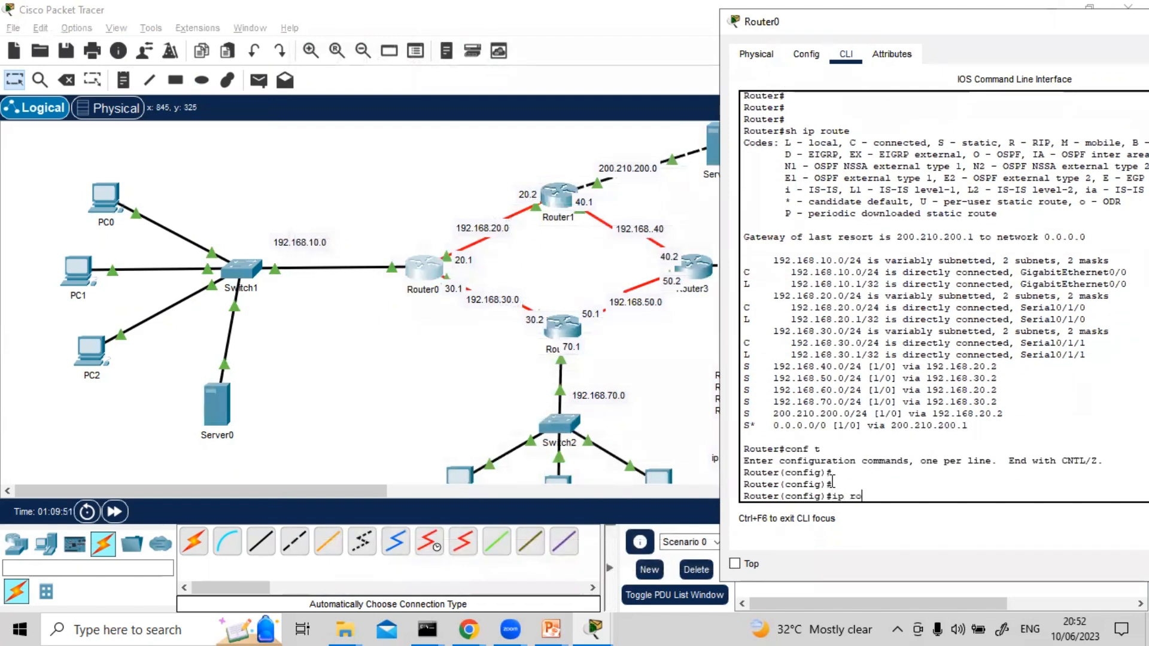
type("ute ?")
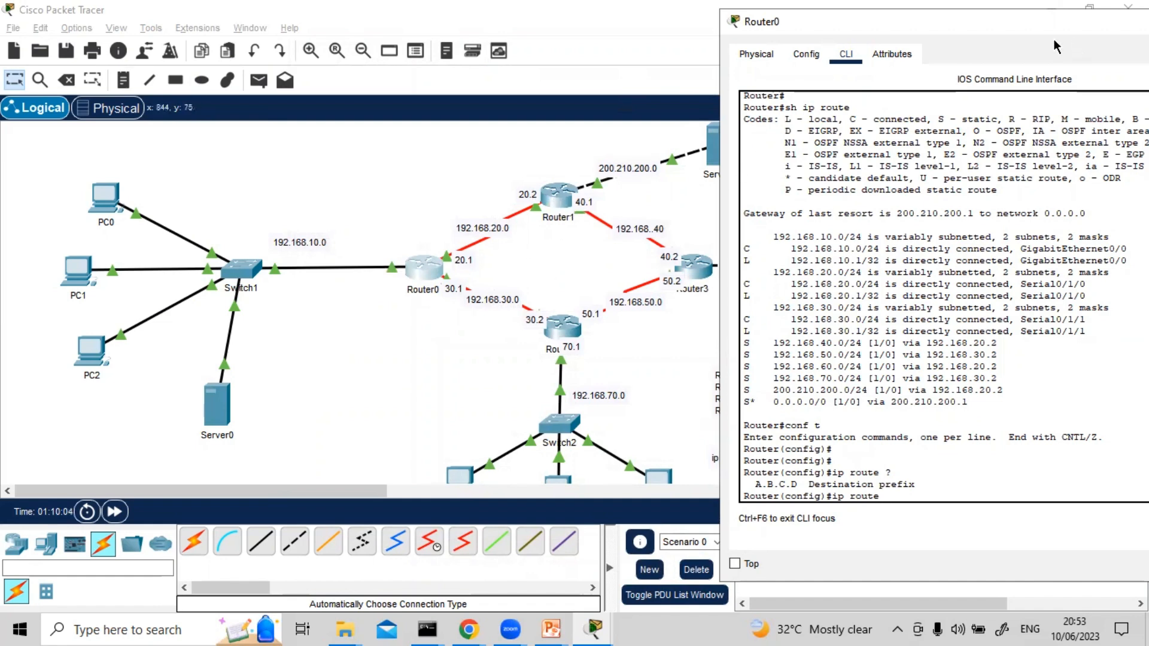
left_click_drag(930, 34, 514, 81)
left_click(862, 69)
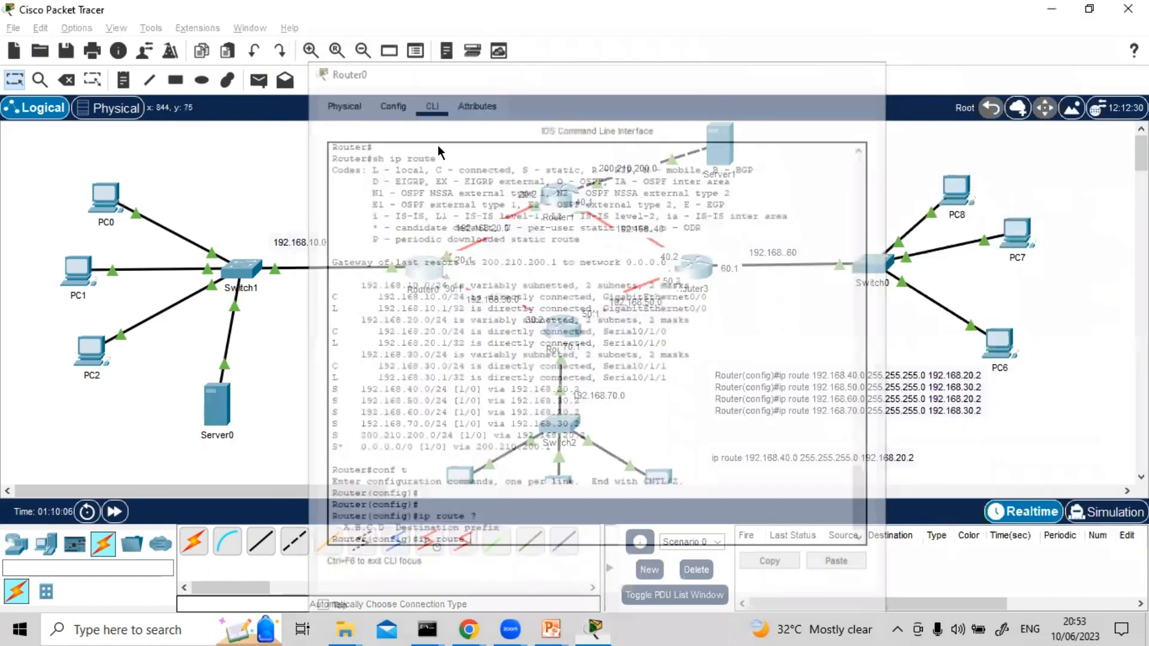
Return Router1 from interface to global configuration mode and show the help for the ip route command
left_click(559, 189)
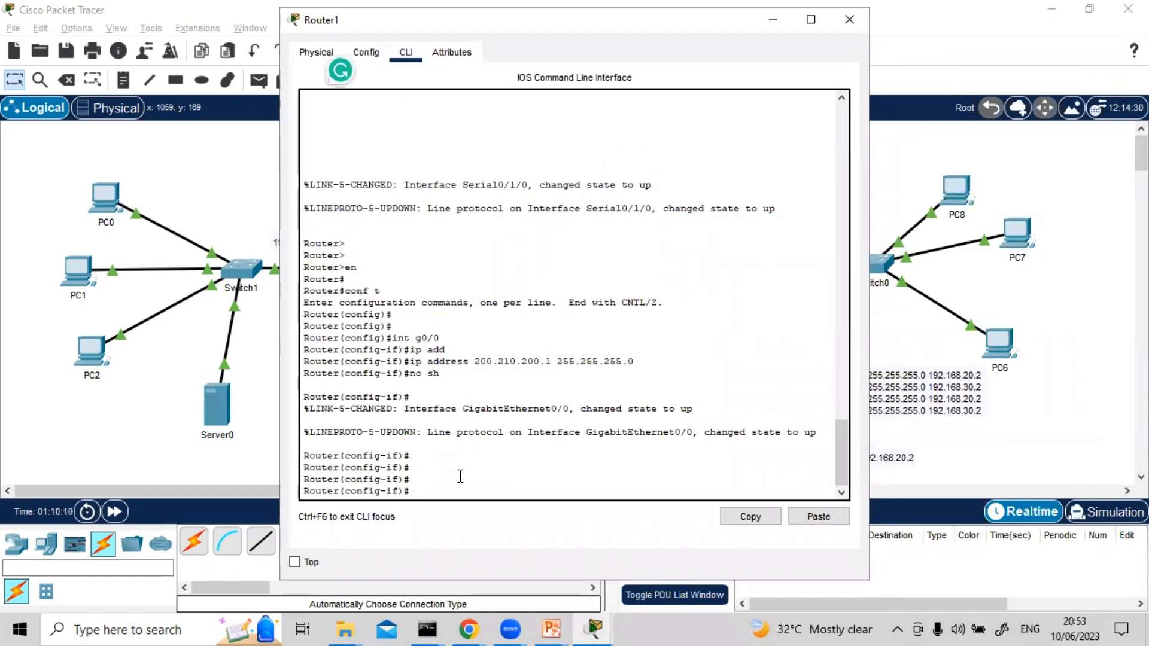
type("exit")
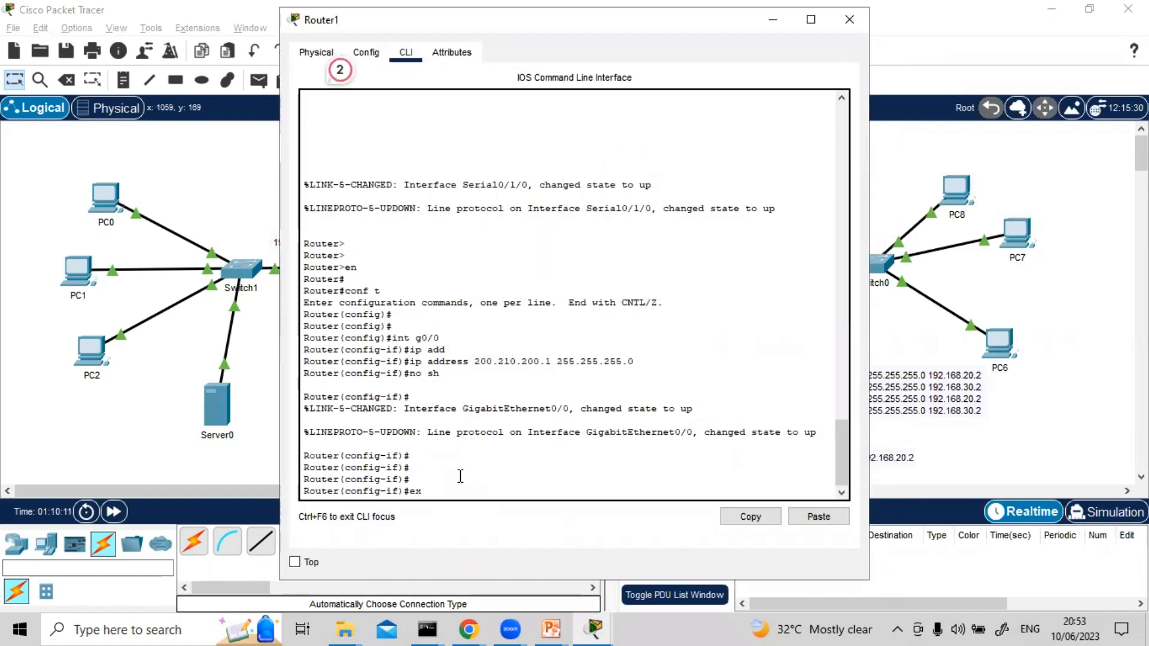
key("Return")
key("Return")
key("Return")
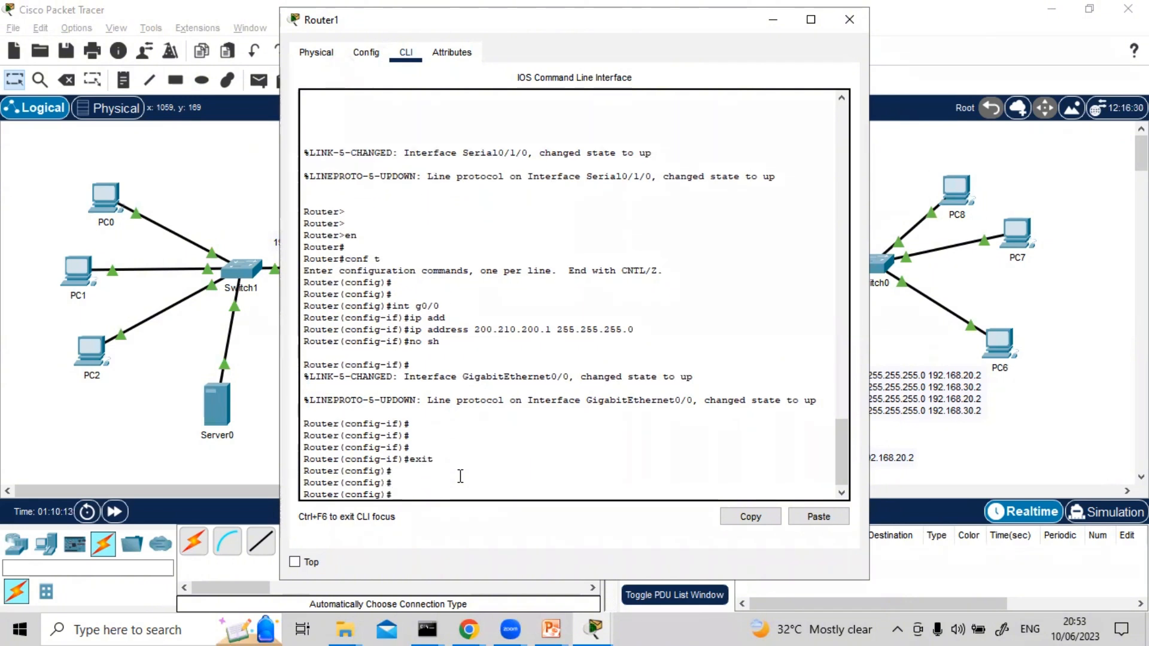
type("ip route")
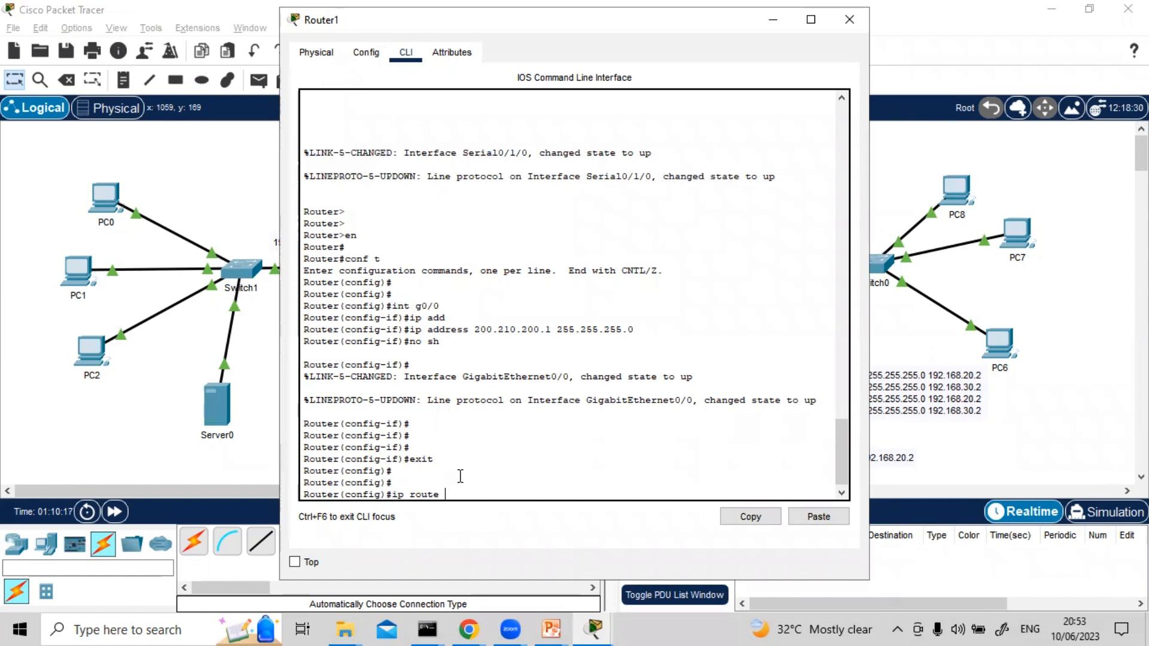
type(" ?")
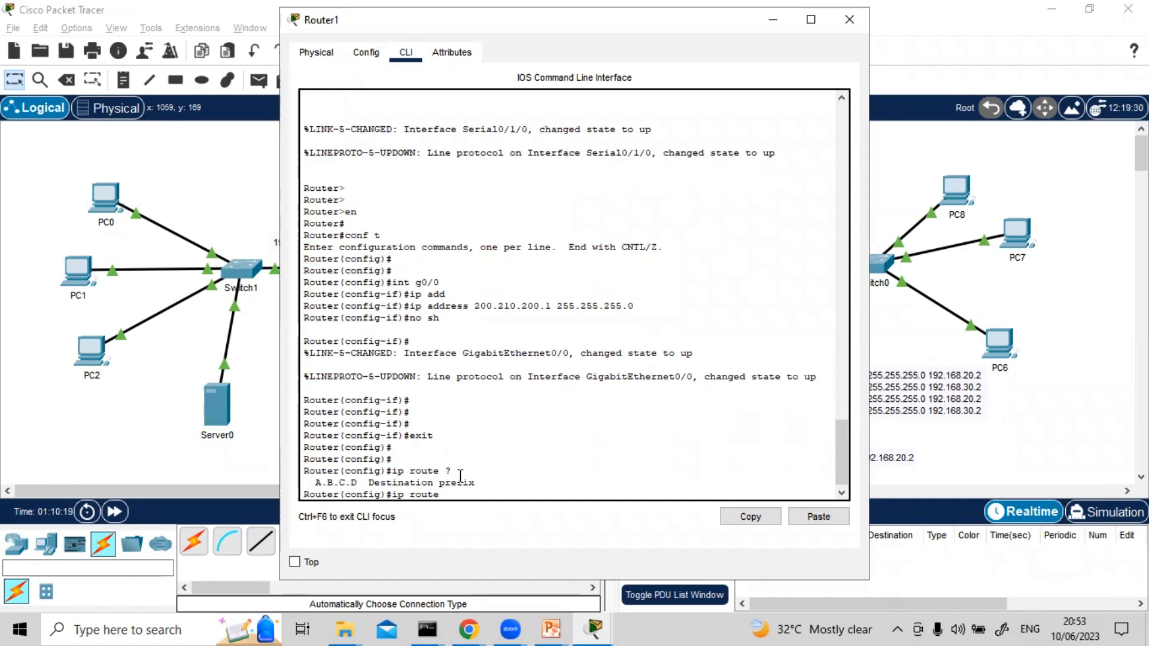
type("192.168.")
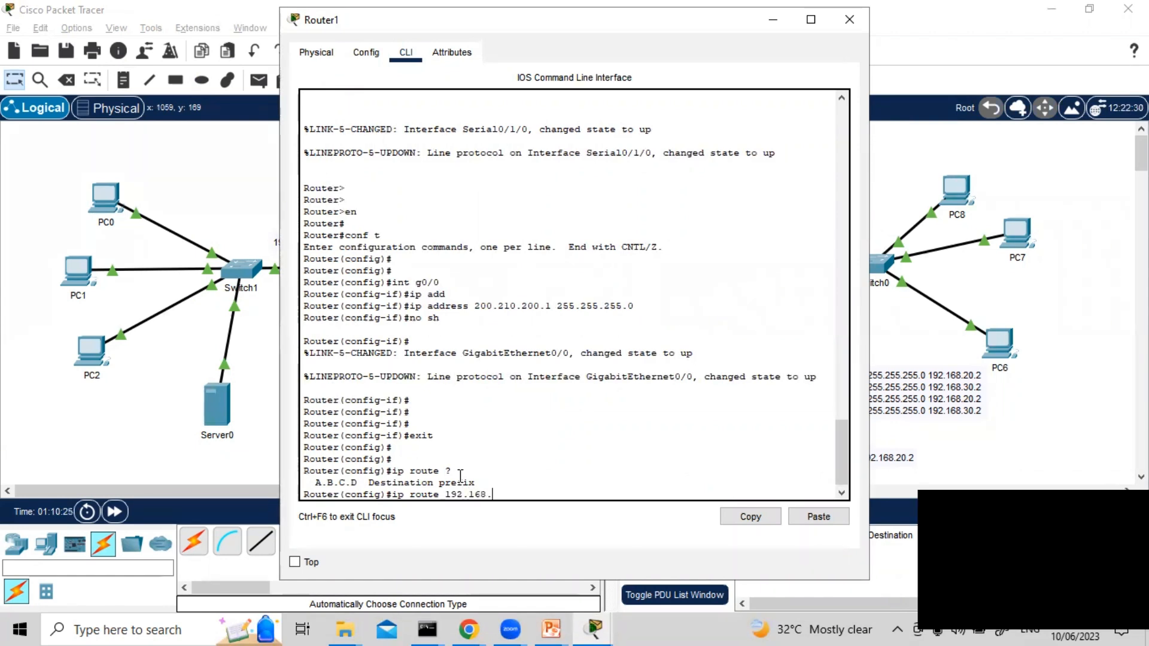
type("10.")
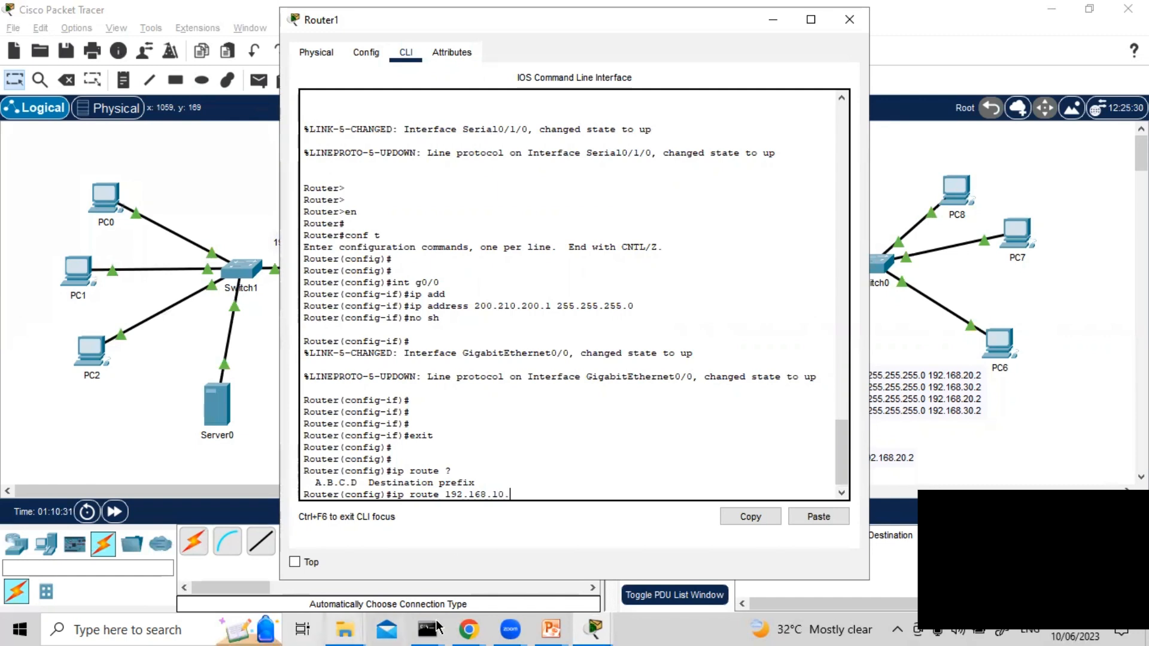
Begin Router1's ip route destination with 192.168.10. and check the static host route syntax in the PowerPoint slide show
left_click(550, 628)
left_click(621, 566)
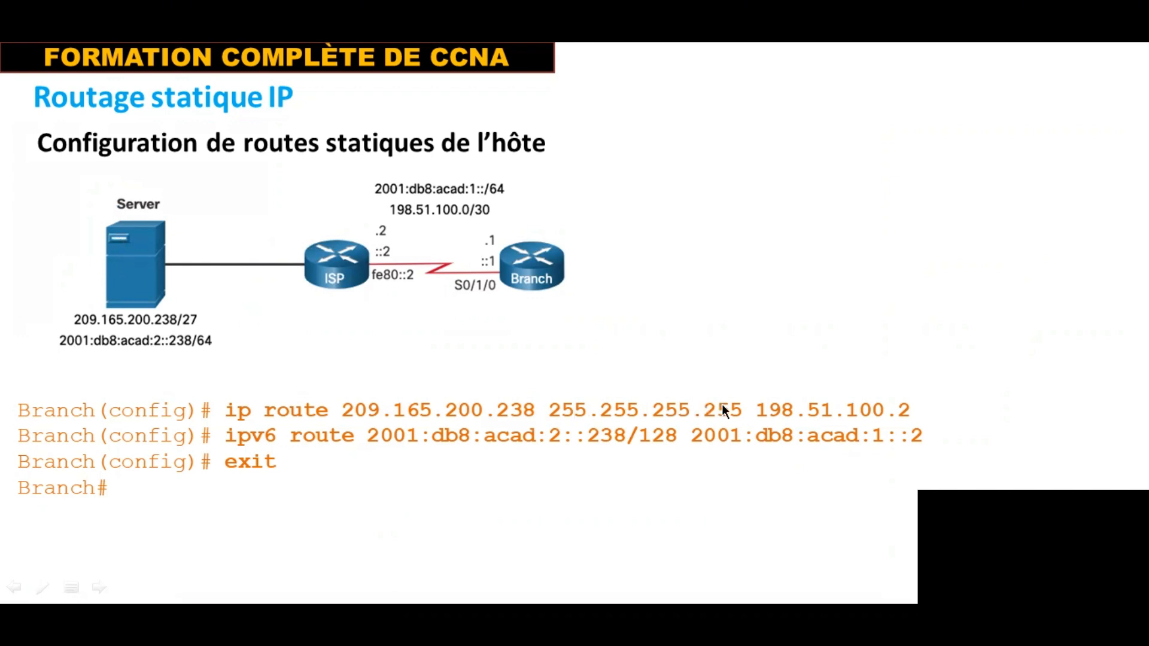
key("alt+Tab")
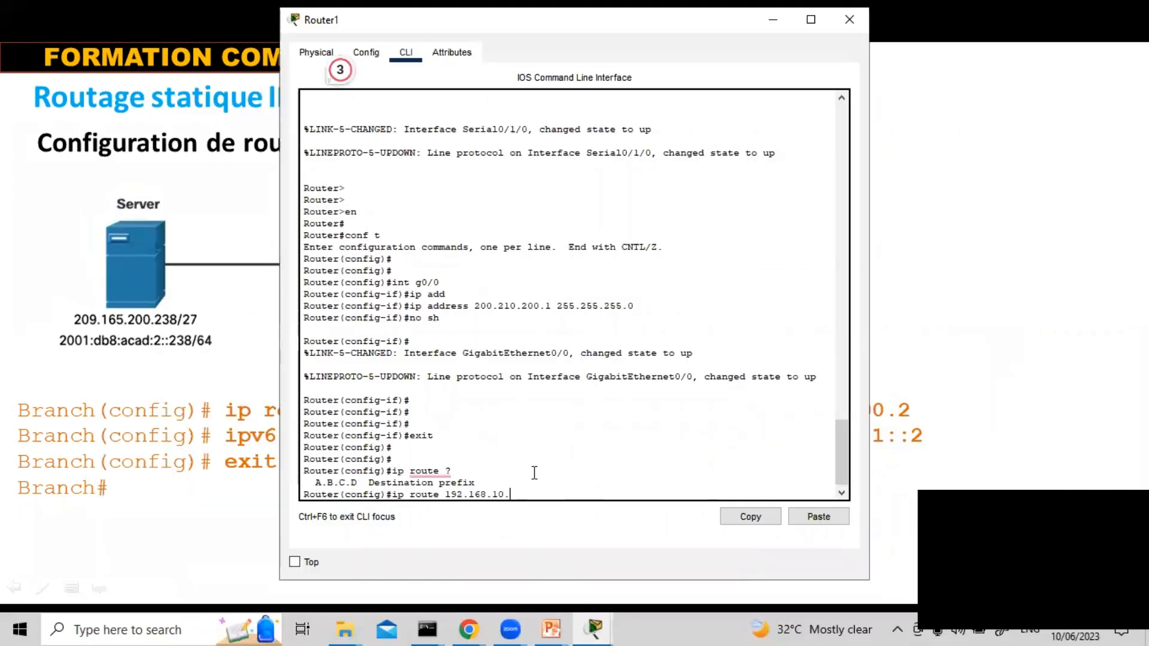
Try to add a static route on Router1 to host 192.168.10.20 with mask 255.255.255.0 via next hop 192.168.20.1
type("20 ")
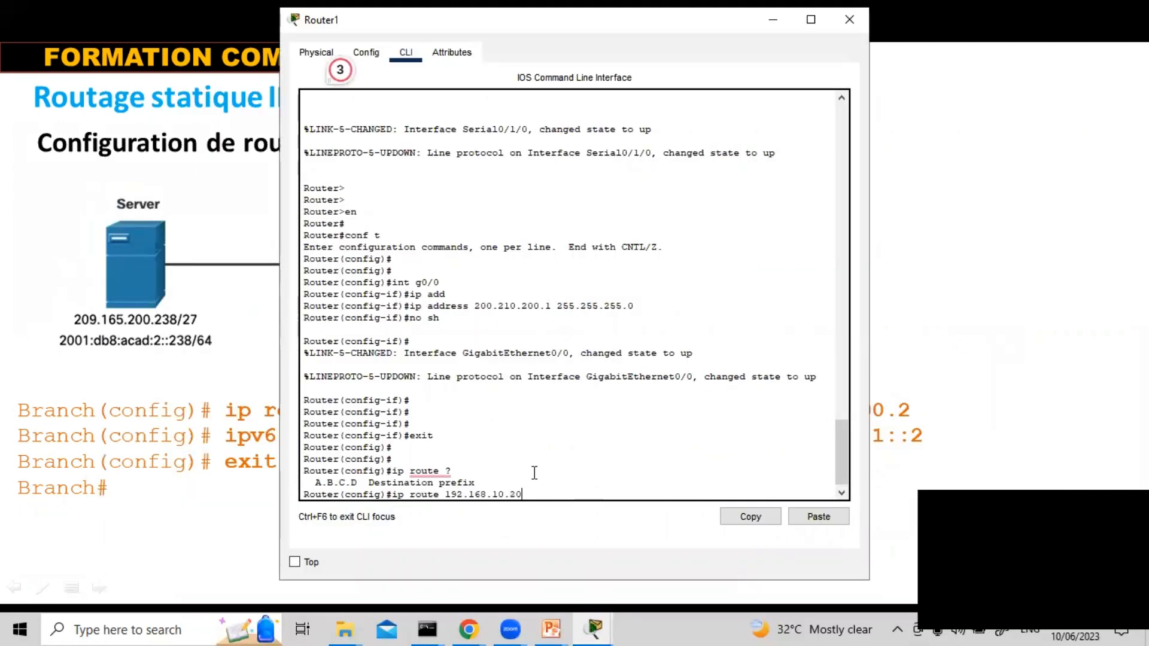
type("255")
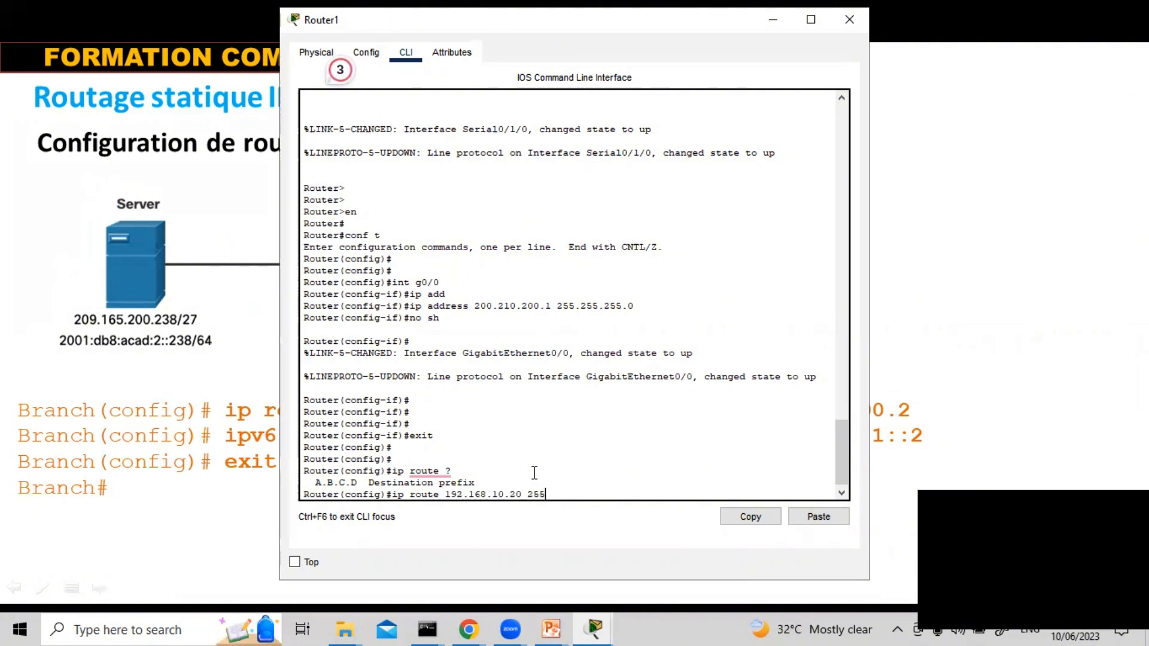
type(".255.255")
key("BackSpace")
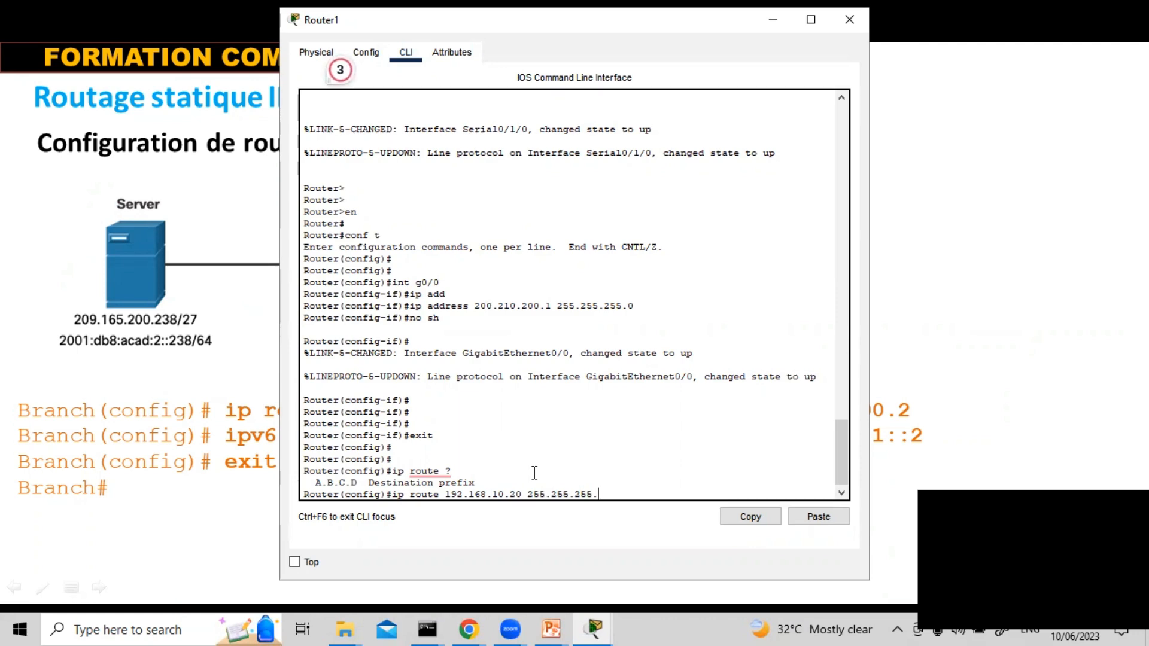
type(".0")
key("alt+Tab")
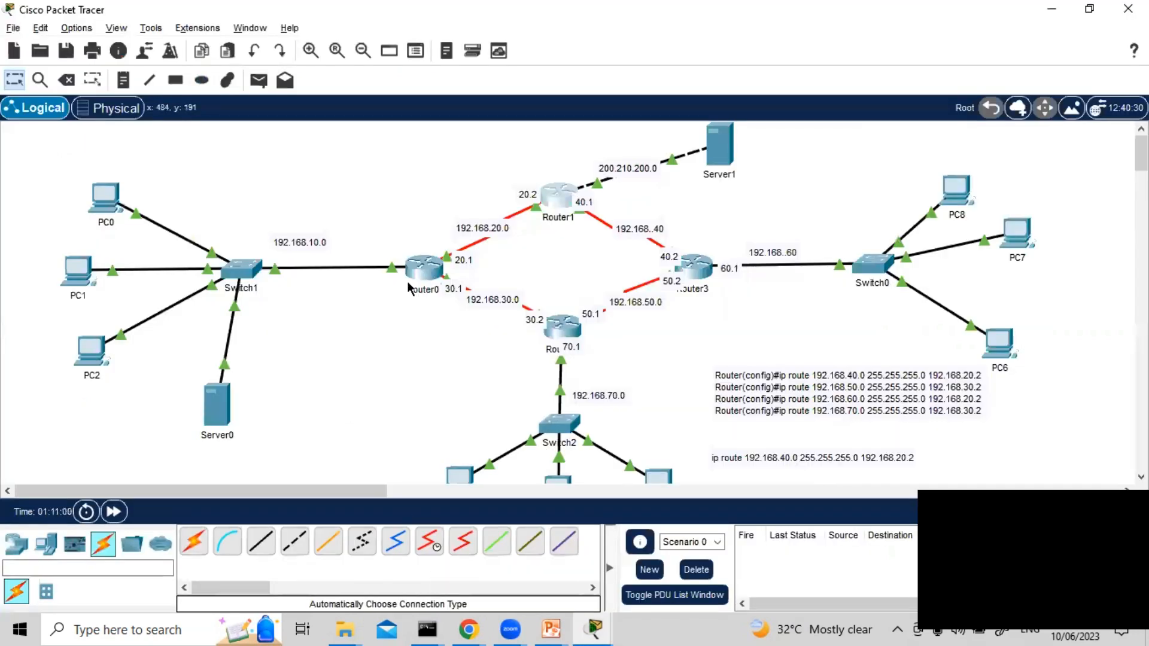
key("alt+Tab")
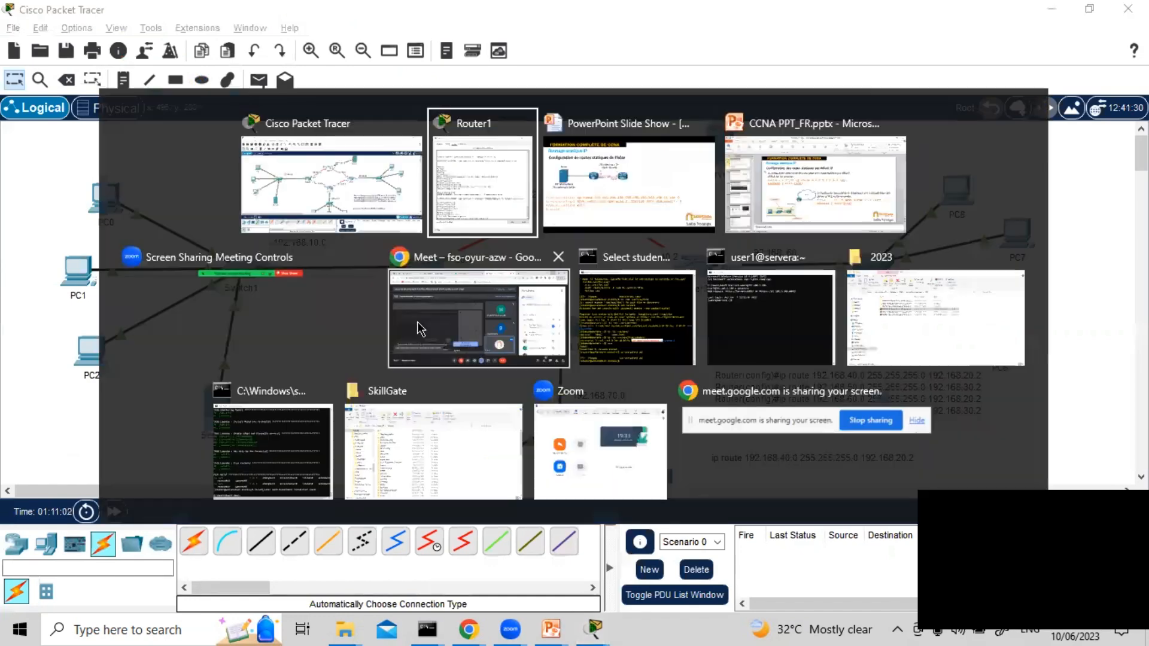
type("19")
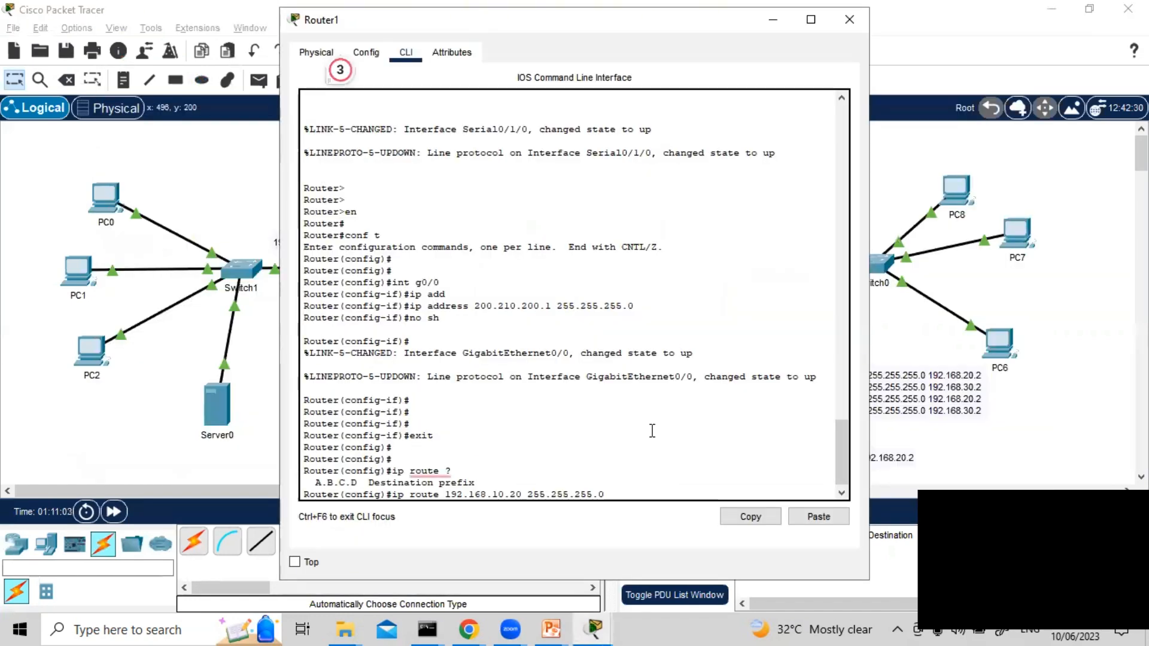
type("2.168")
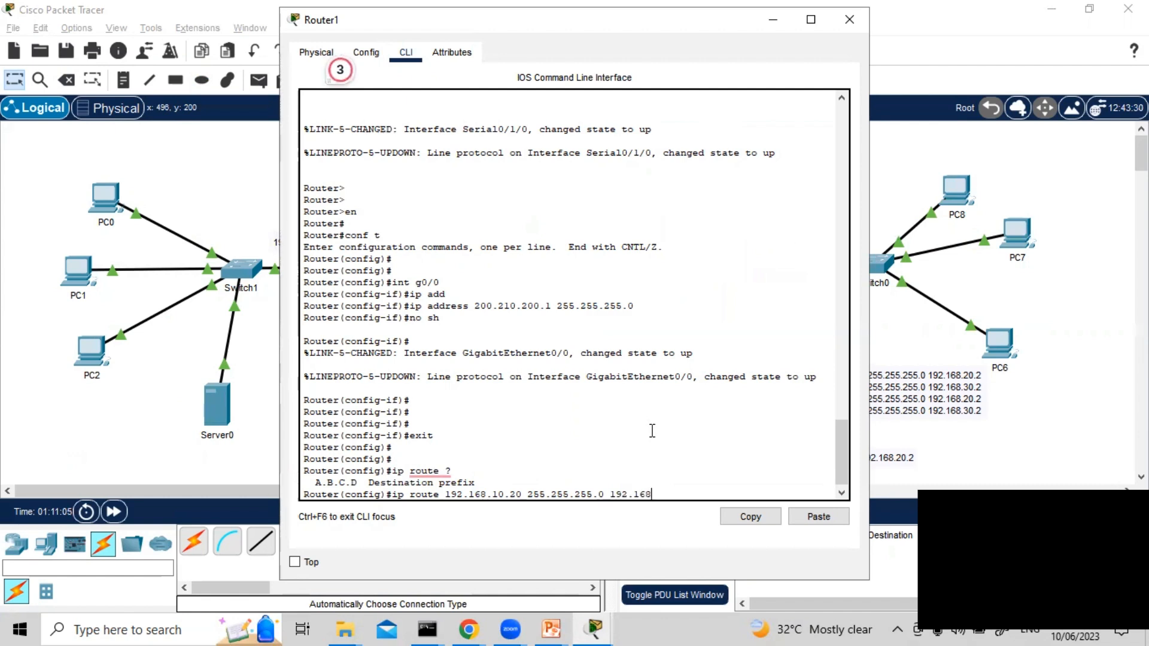
type(".20.1")
key("Return")
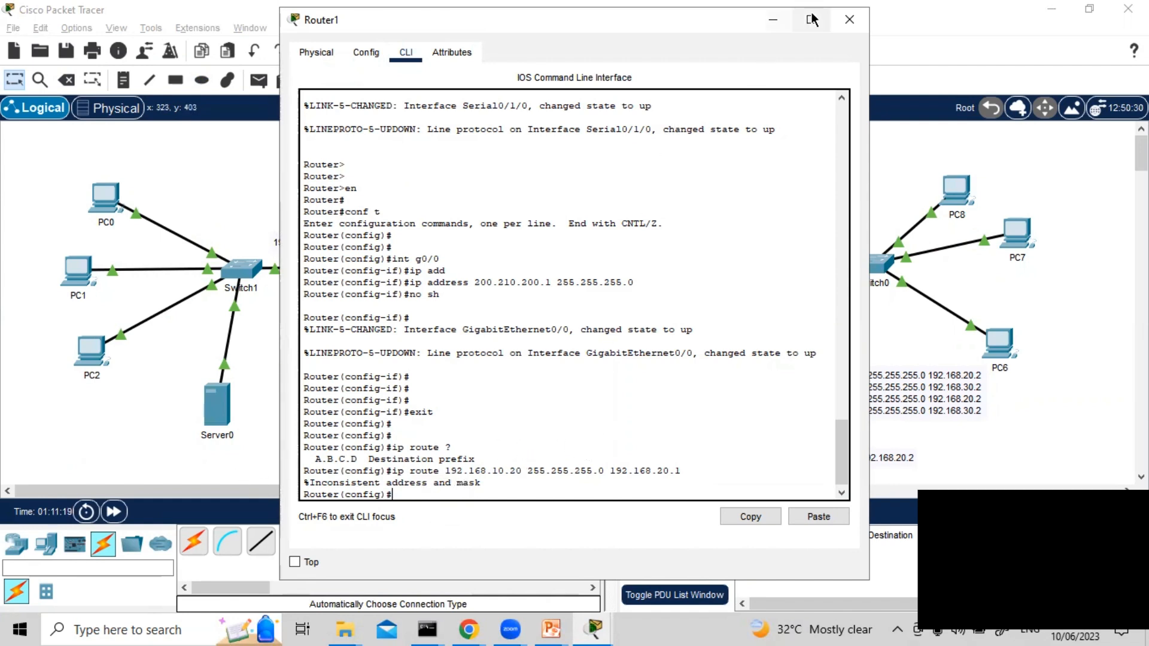
Close Router1's window, remove the link between Server0 and Switch1, and connect Server0 directly to Router0's GigabitEthernet0/1 port
left_click(849, 19)
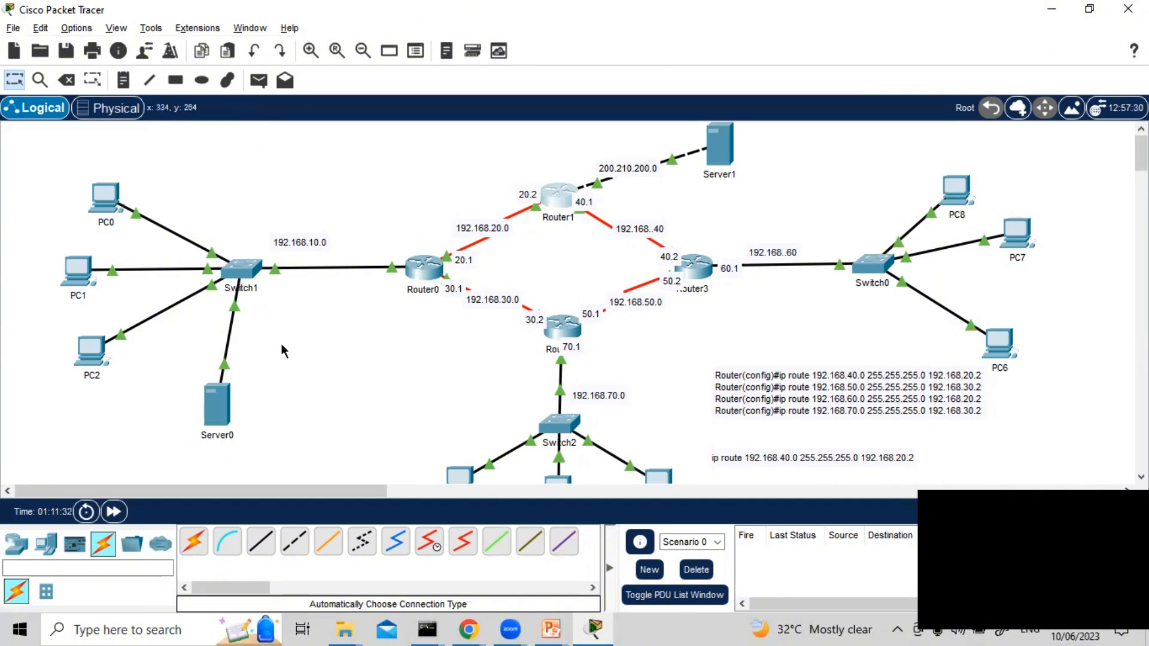
left_click(237, 308)
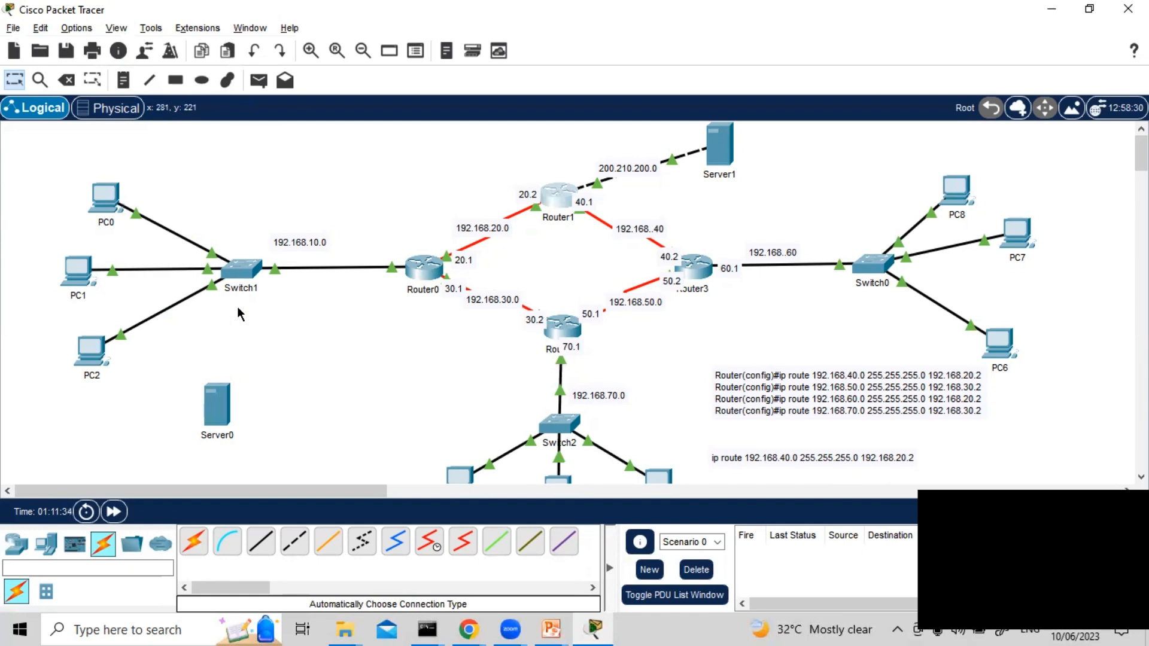
left_click(420, 270)
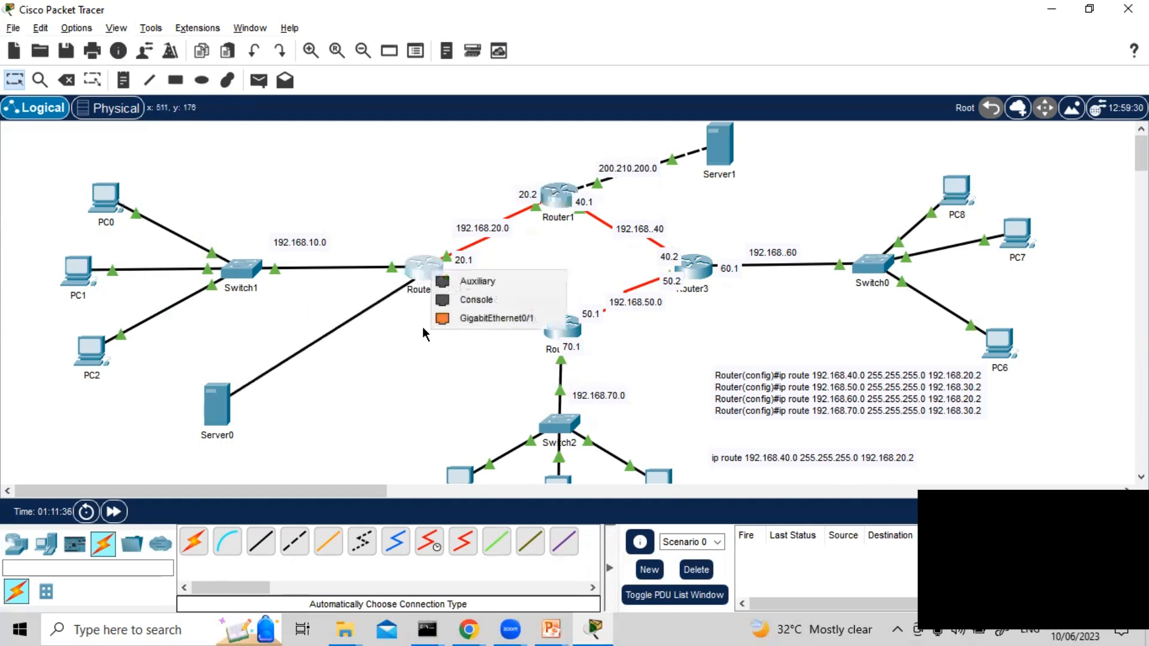
left_click(481, 317)
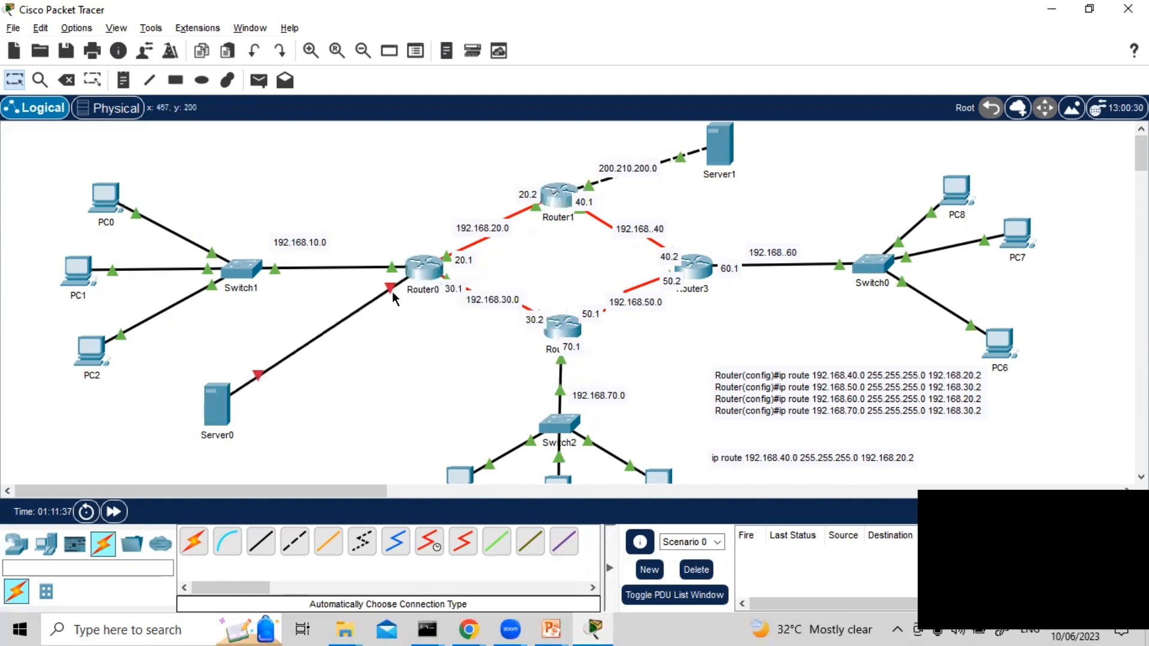
Clear the pending ip route command in Router0's CLI and enter configuration mode for interface g0/1
left_click(424, 274)
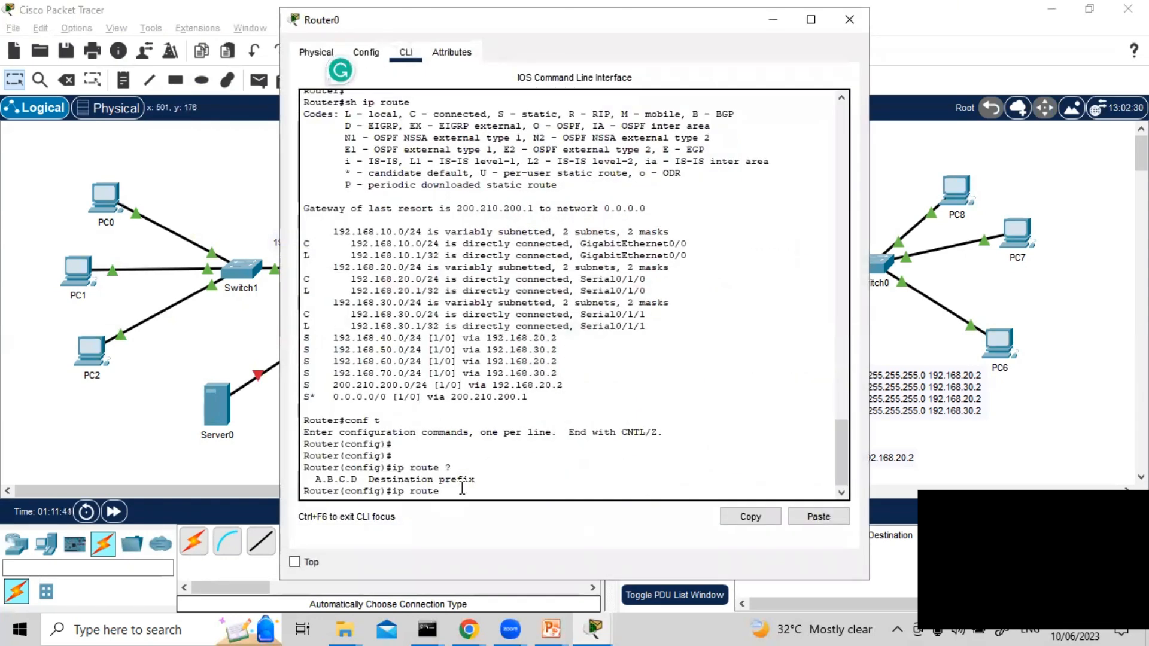
key("Return")
key("Return")
type("int")
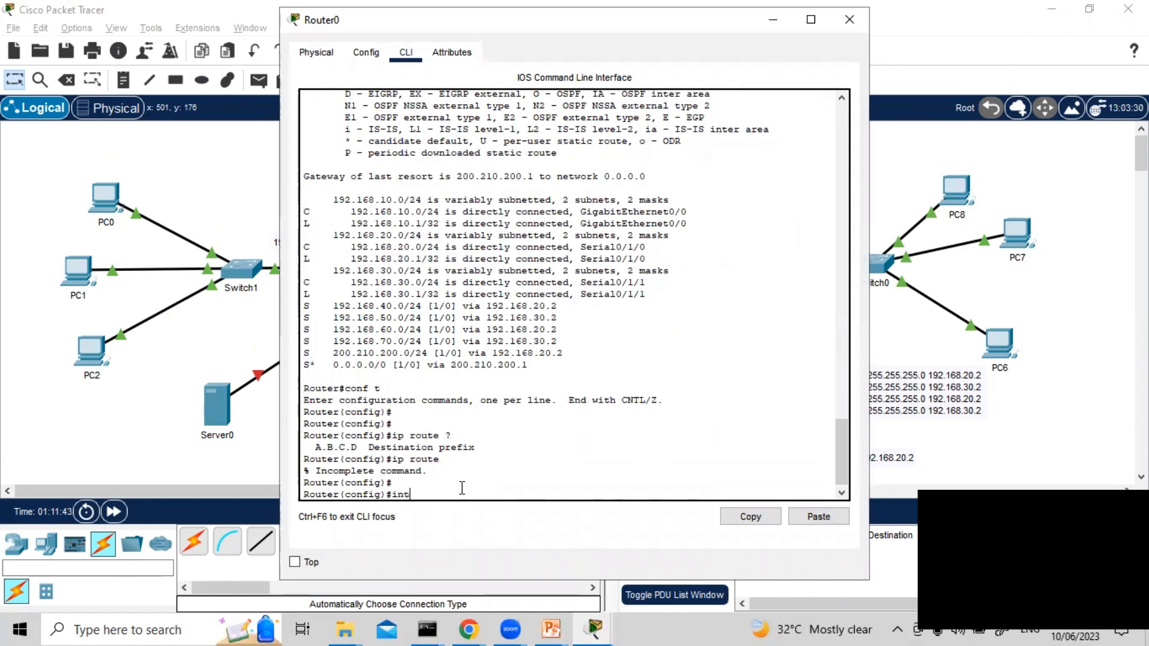
type(" g0/1")
key("Return")
key("Return")
key("Return")
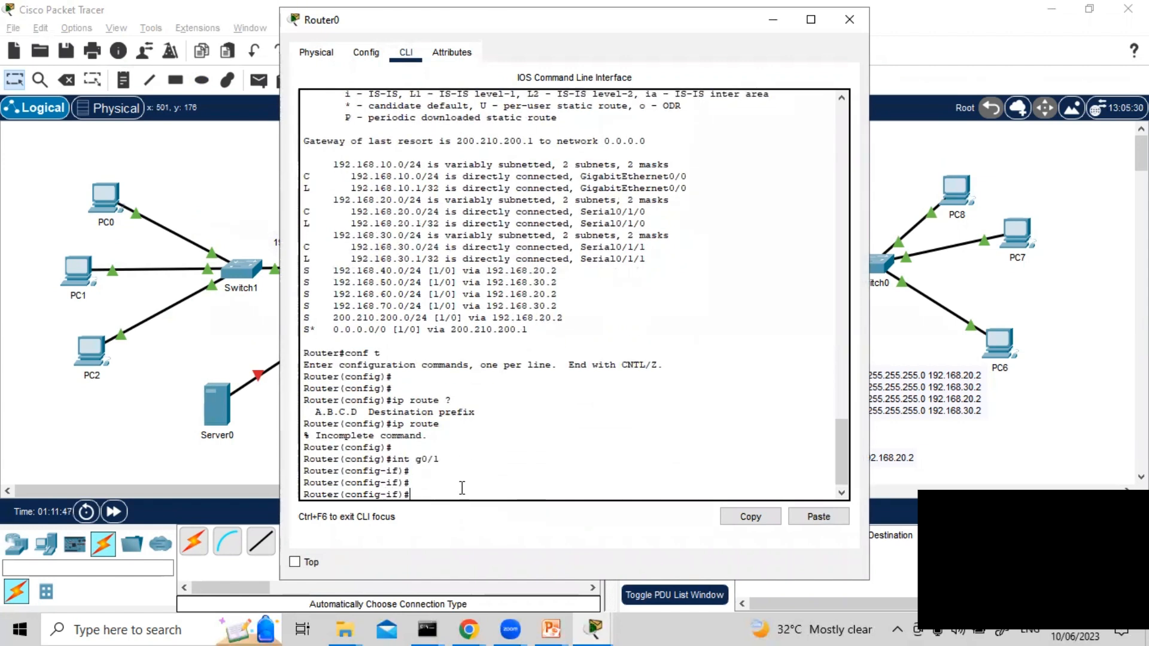
Try to enter the ip address command on Router0's g0/1 with 192.168.100.0, mask 255.255.255.0 and 192.168.20.1
type("ip a")
type("a")
type("d")
key("Tab")
type("1")
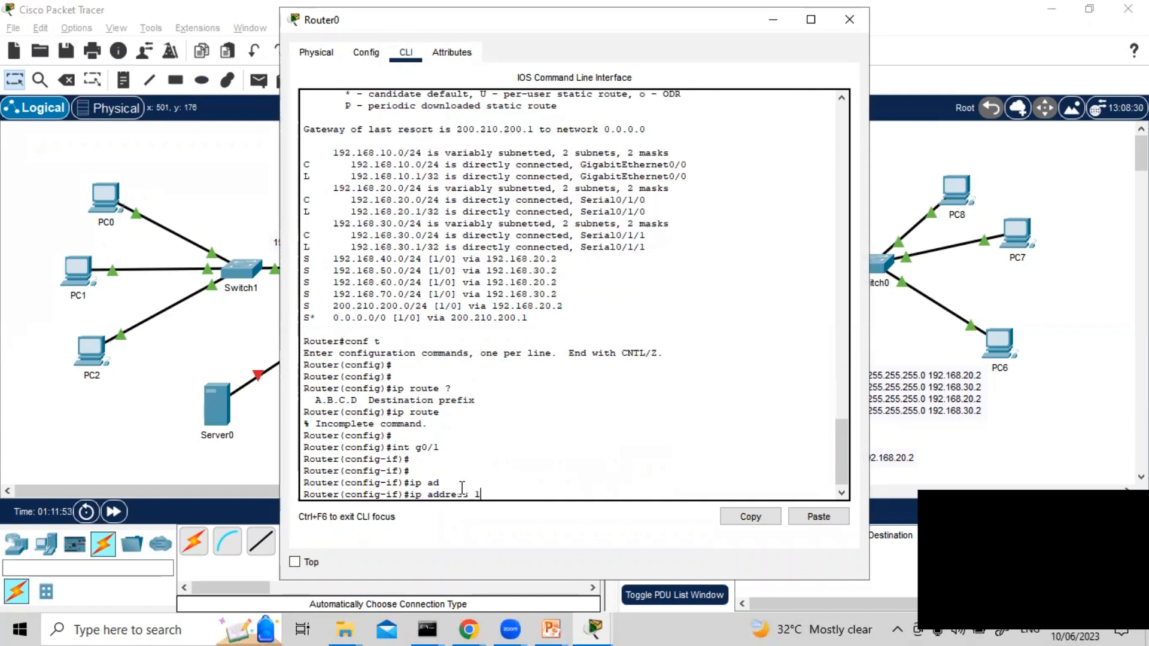
type("92.168.10")
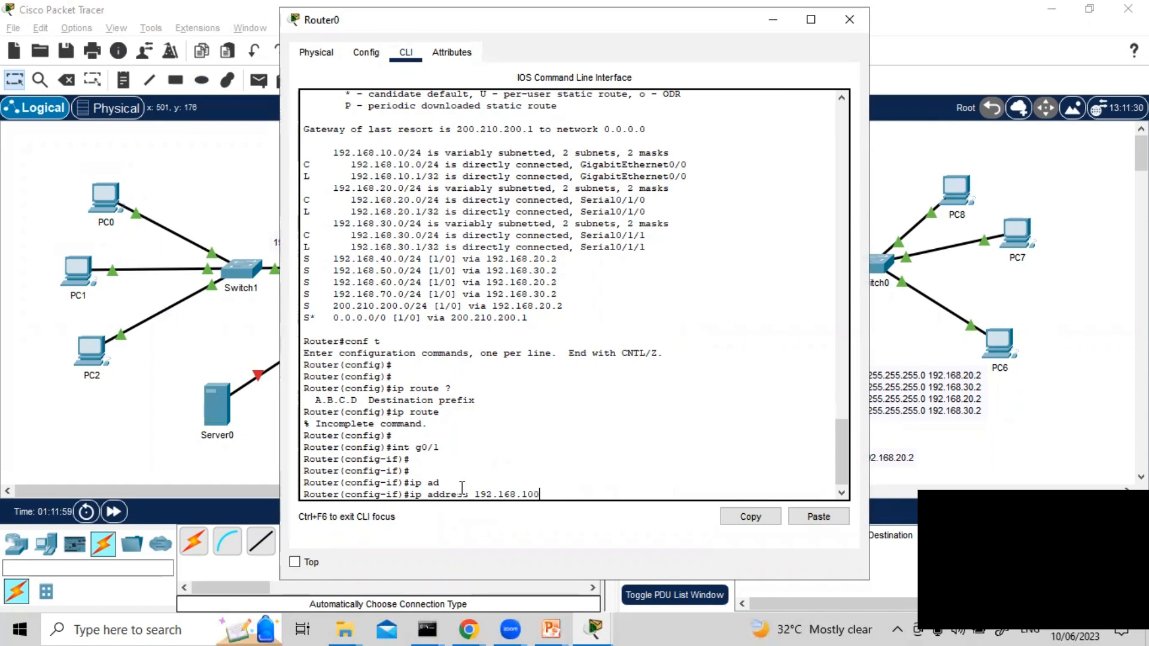
type("0")
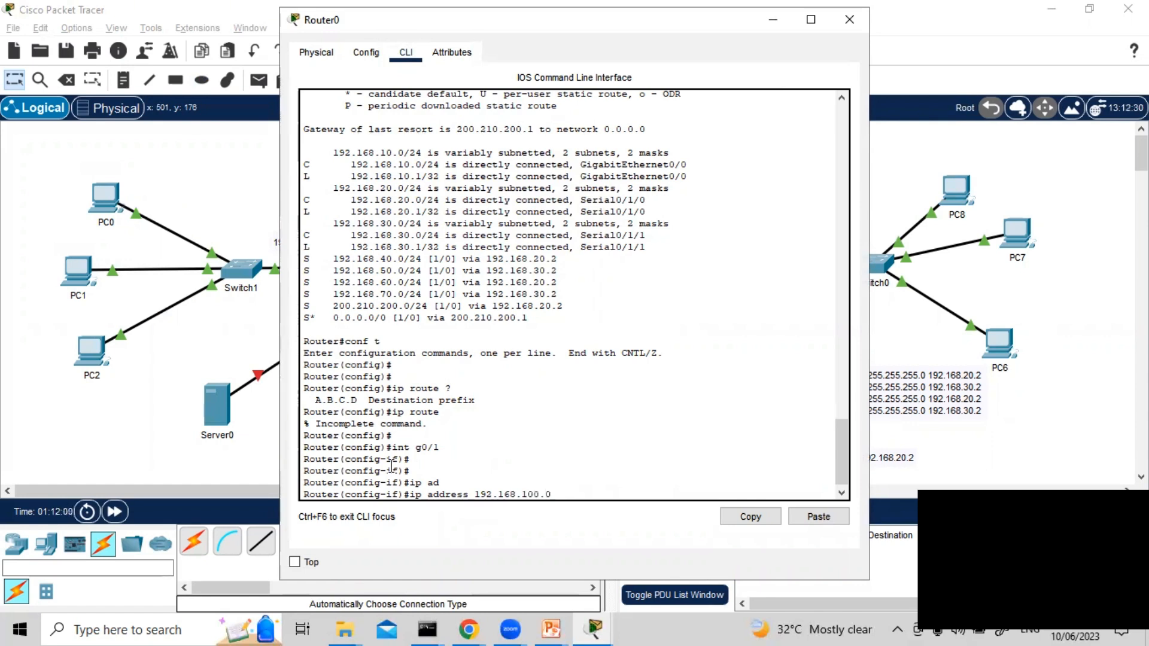
type(" 255.255.255.0 19")
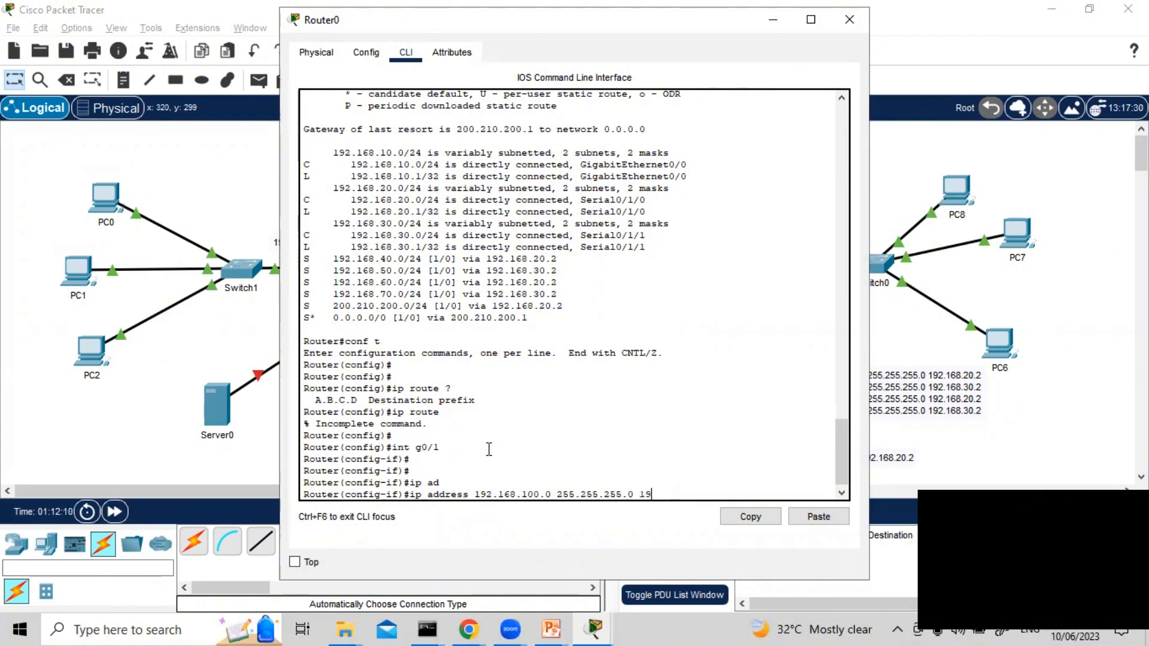
type("2.168")
type(".168.20.1")
key("Return")
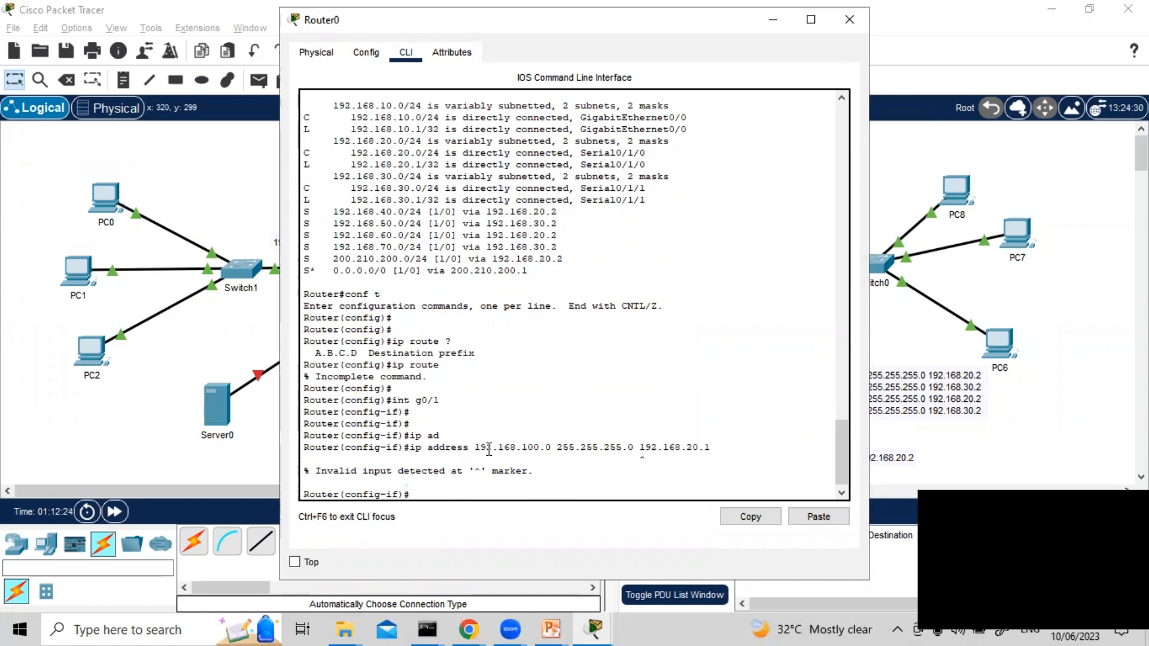
Recall the previous ip address command on Router0 and change its first address to 192.168.100.20
key("Up")
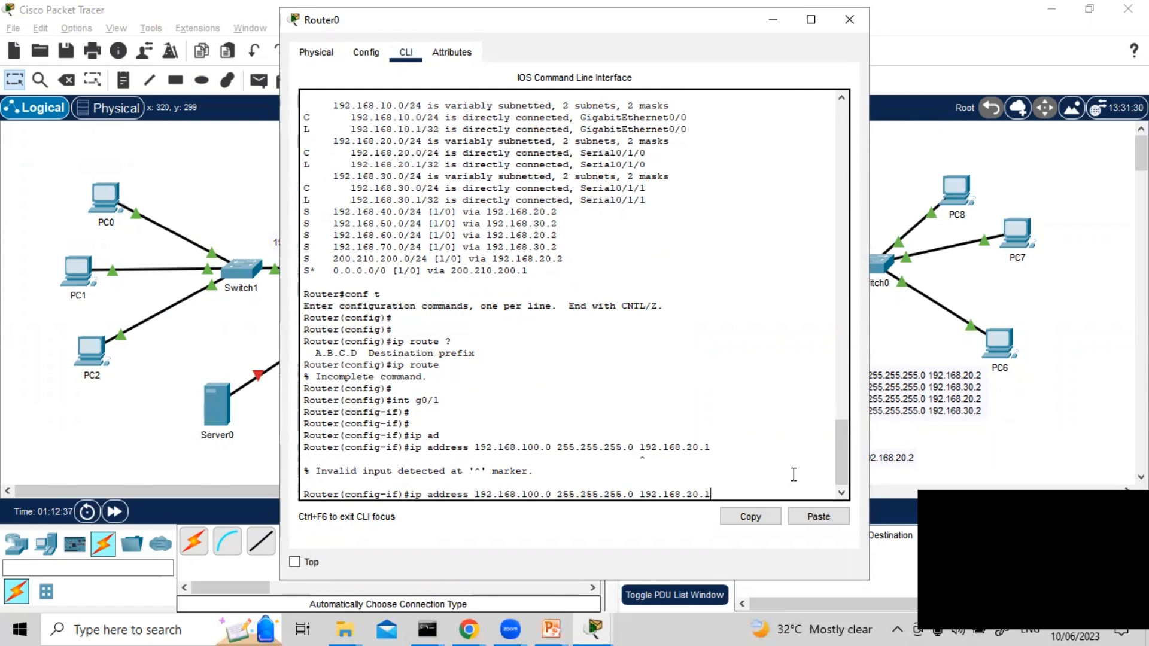
key("Left")
key("Left")
key("Left")
key("Left")
key("Left")
key("Left")
key("Left")
key("Left")
key("Left")
key("Left")
key("Left")
key("Left")
key("Left")
key("BackSpace")
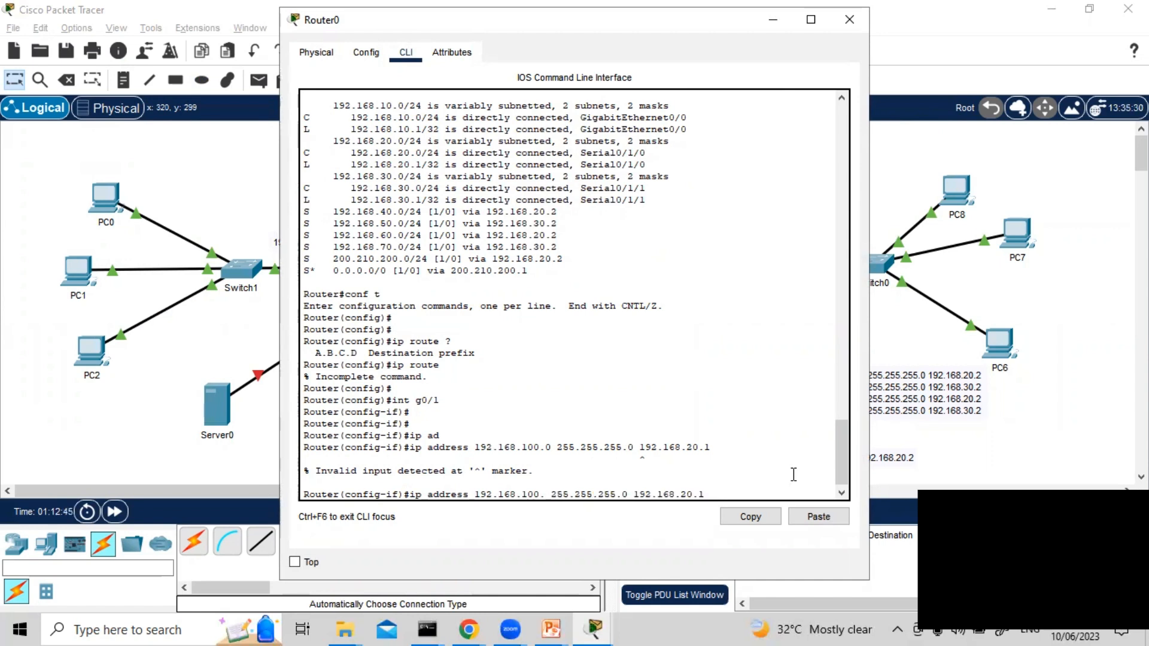
type("20")
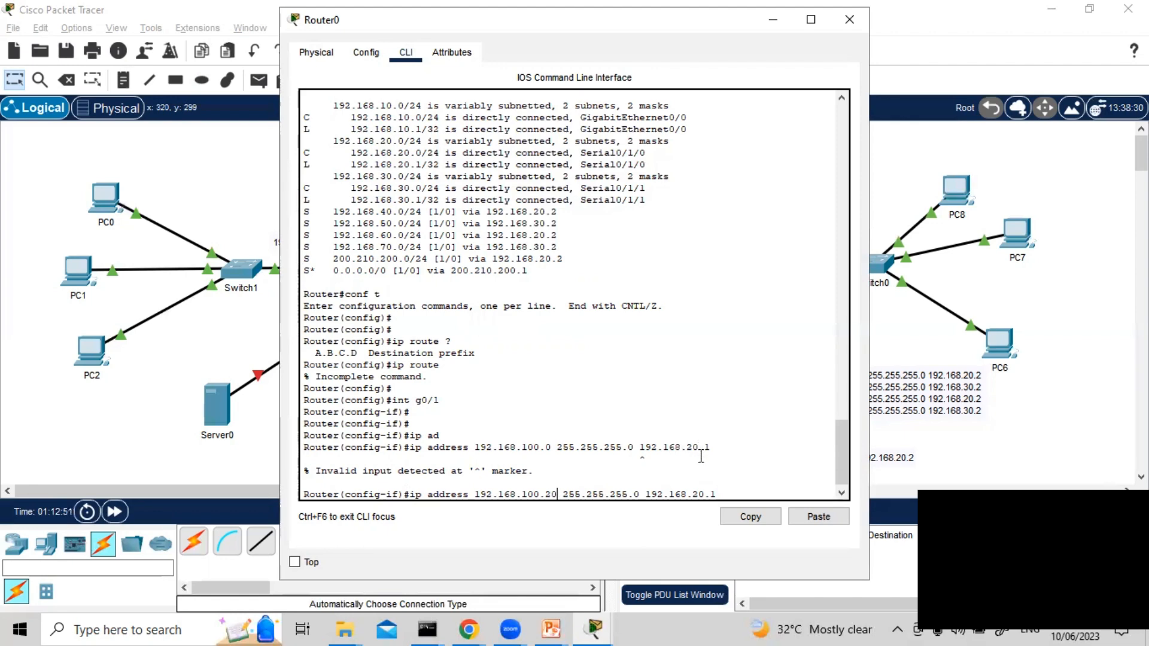
Set Server0's default gateway to 192.168.100.1 and its IPv4 address to 192.168.100.20, then close the device window
left_click(217, 418)
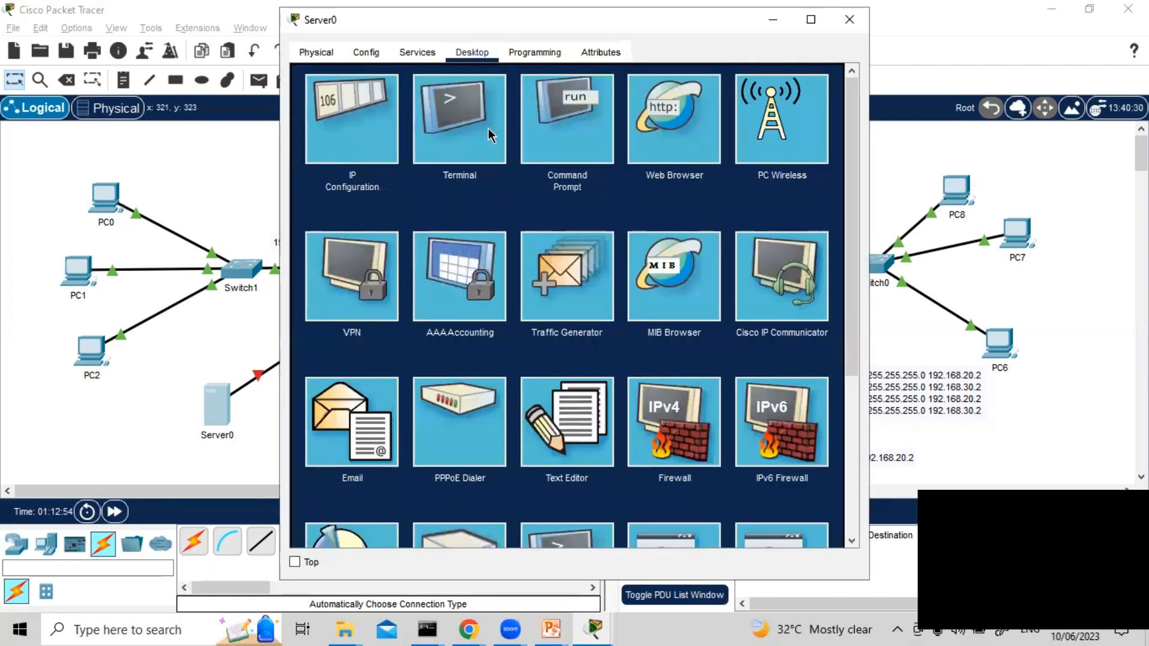
left_click(367, 139)
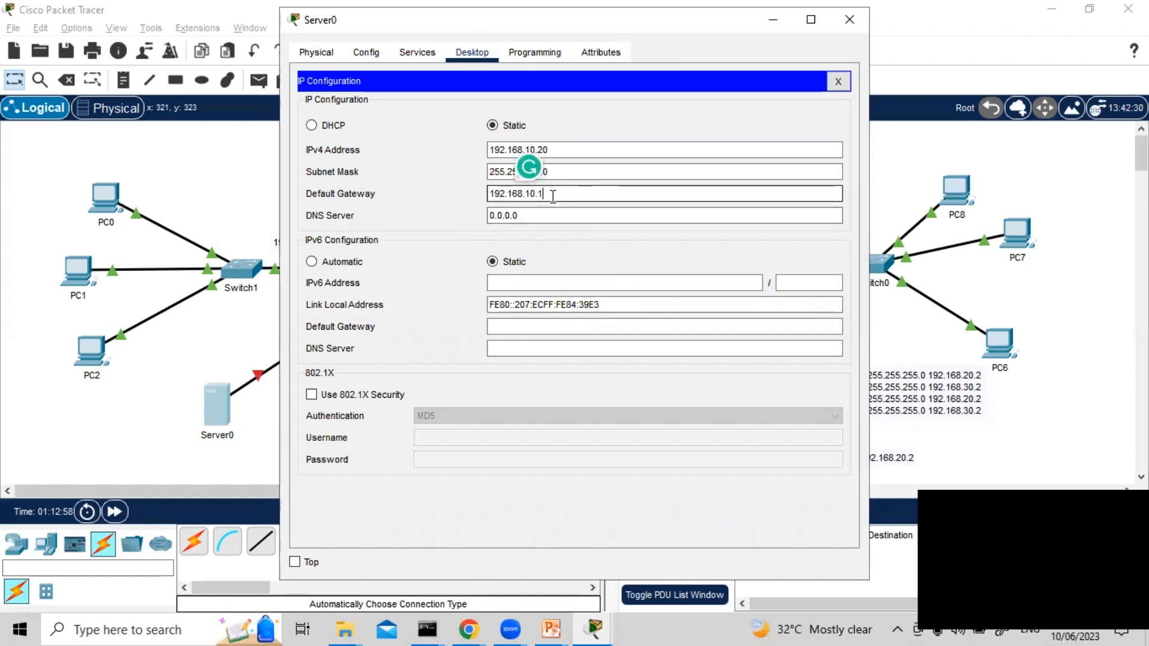
key("BackSpace")
type("00.1")
left_click(568, 171)
left_click(584, 147)
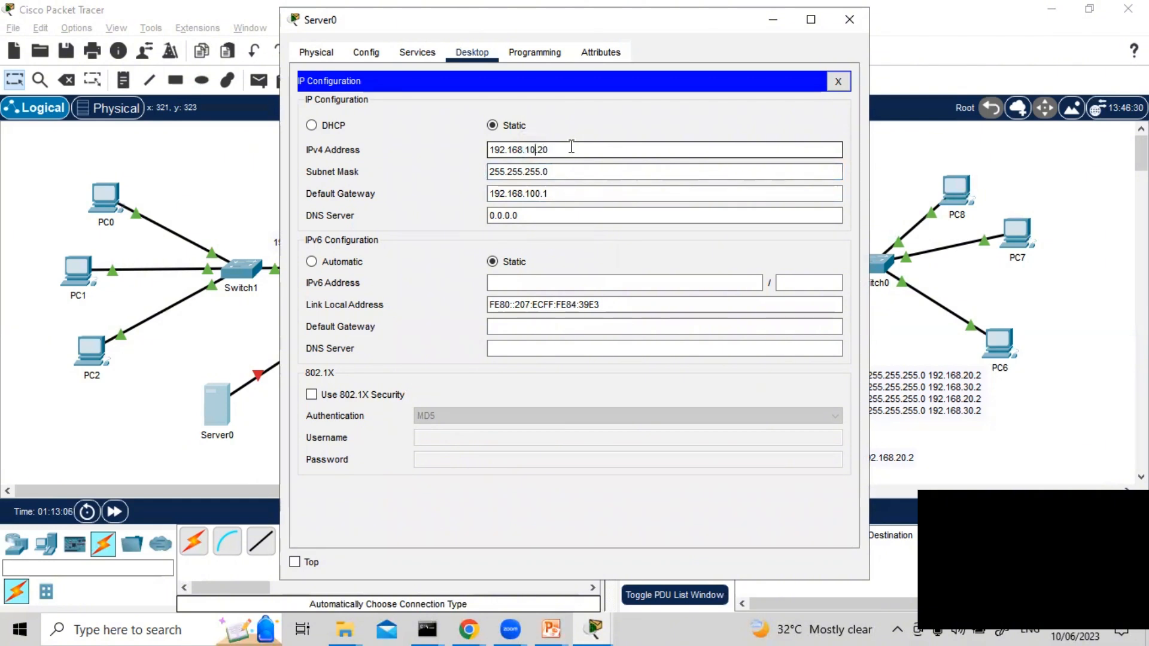
type("0")
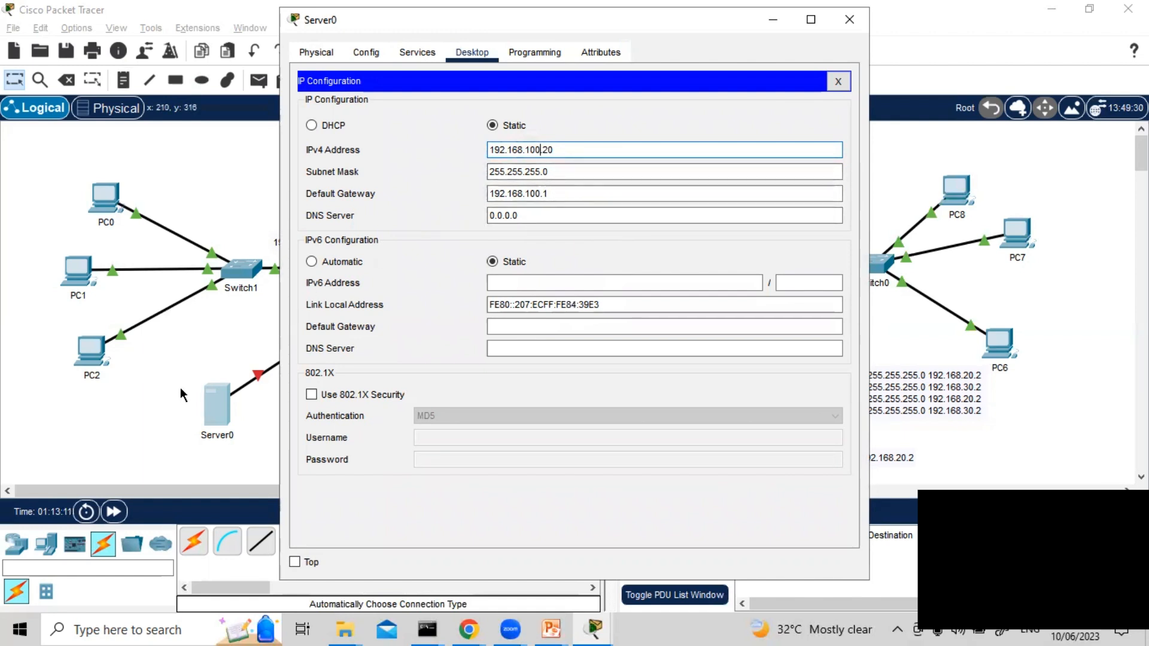
left_click(848, 19)
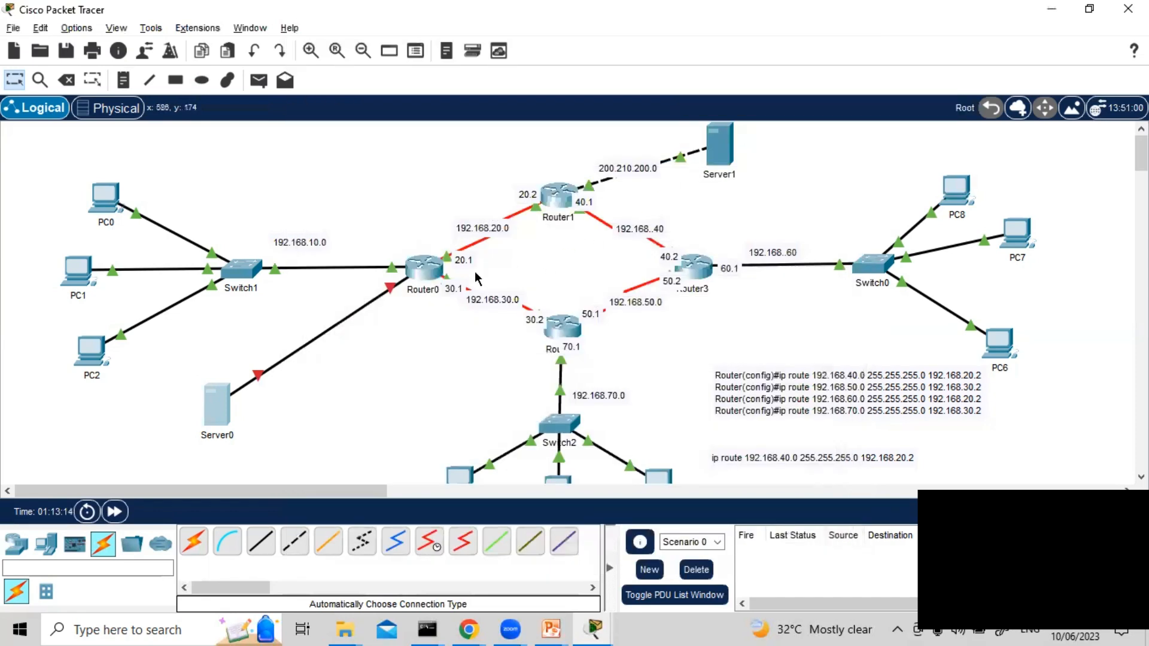
Abandon the pending ip address command in Router0's CLI and re-enter global configuration mode
left_click(420, 270)
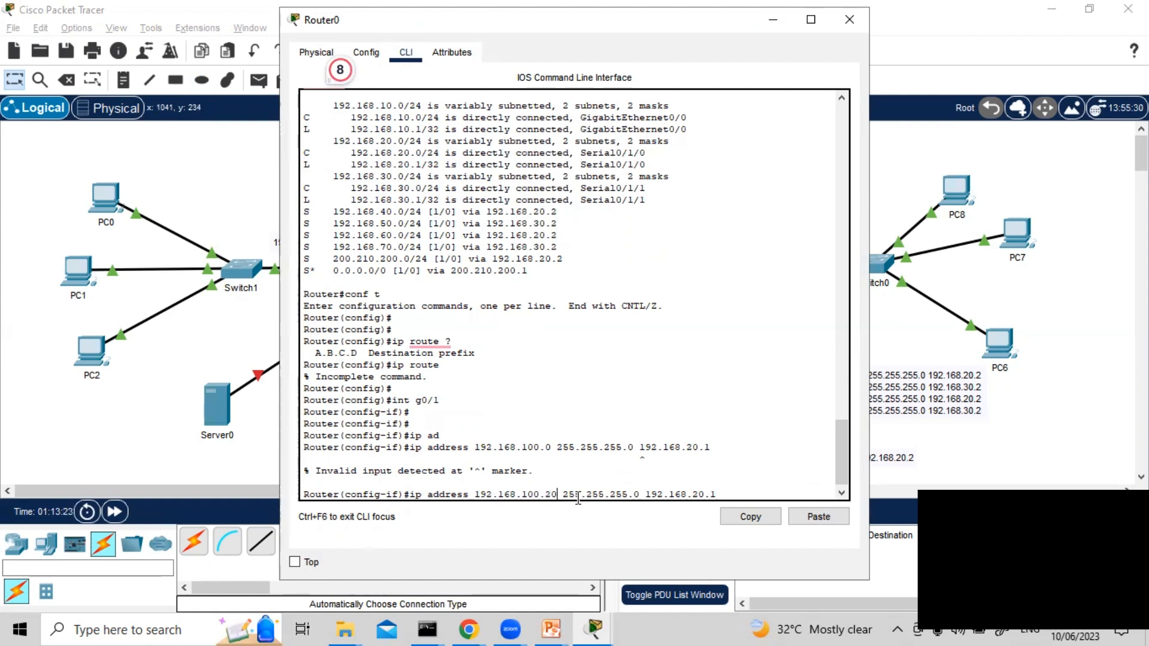
key("ctrl+z")
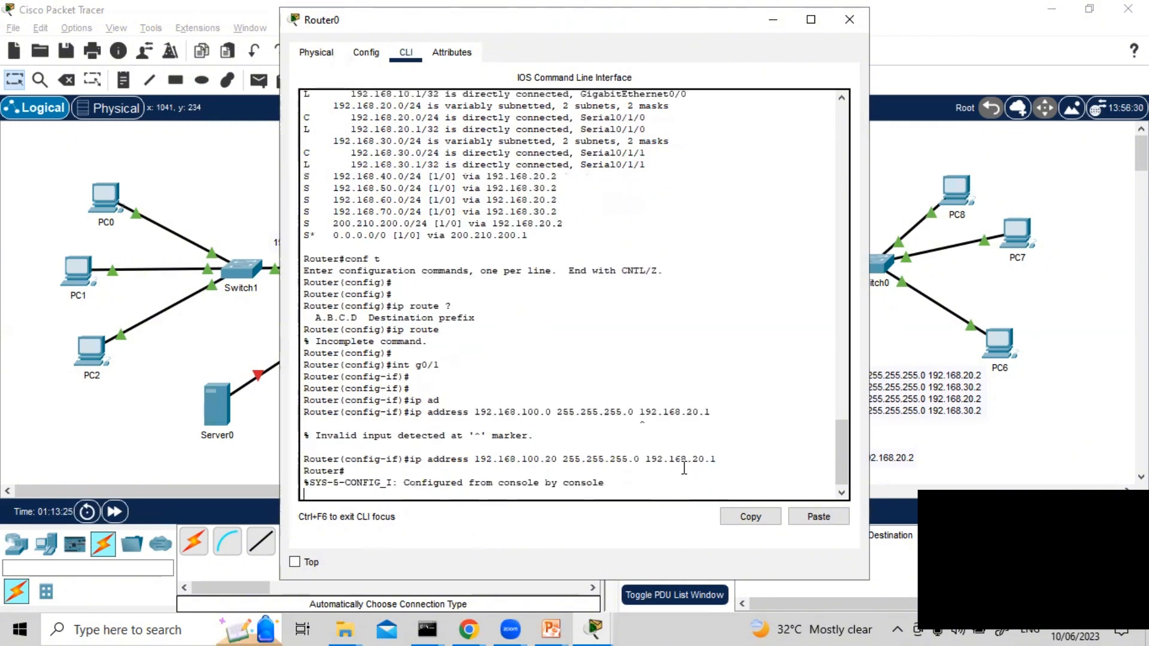
key("Return")
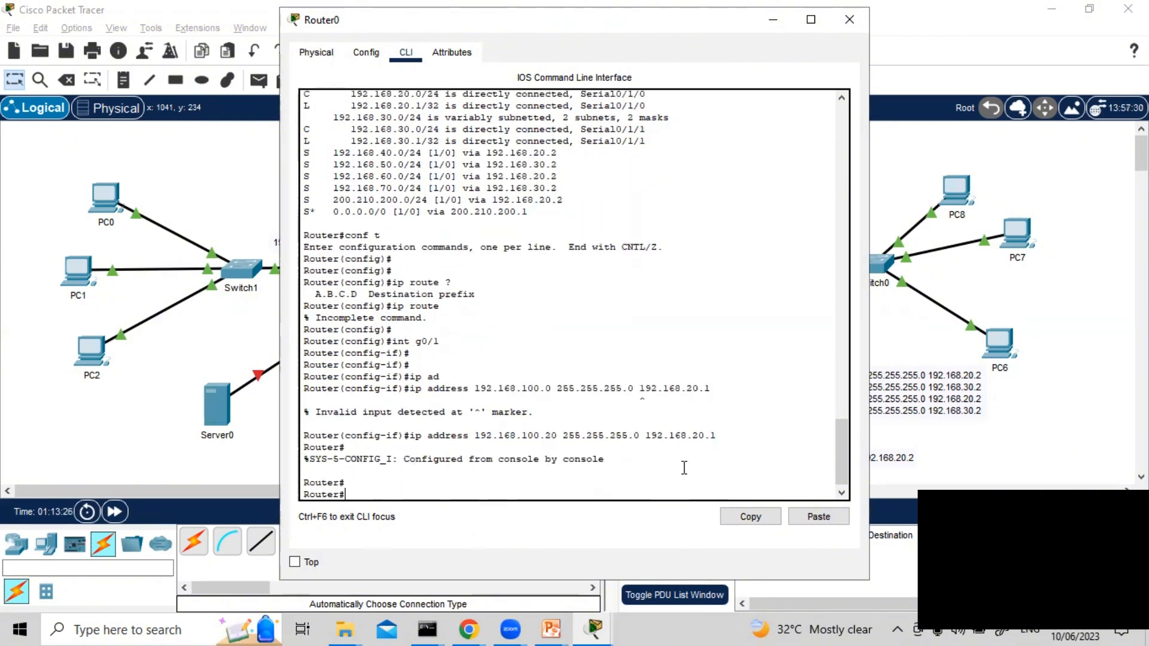
type("conf t")
key("Return")
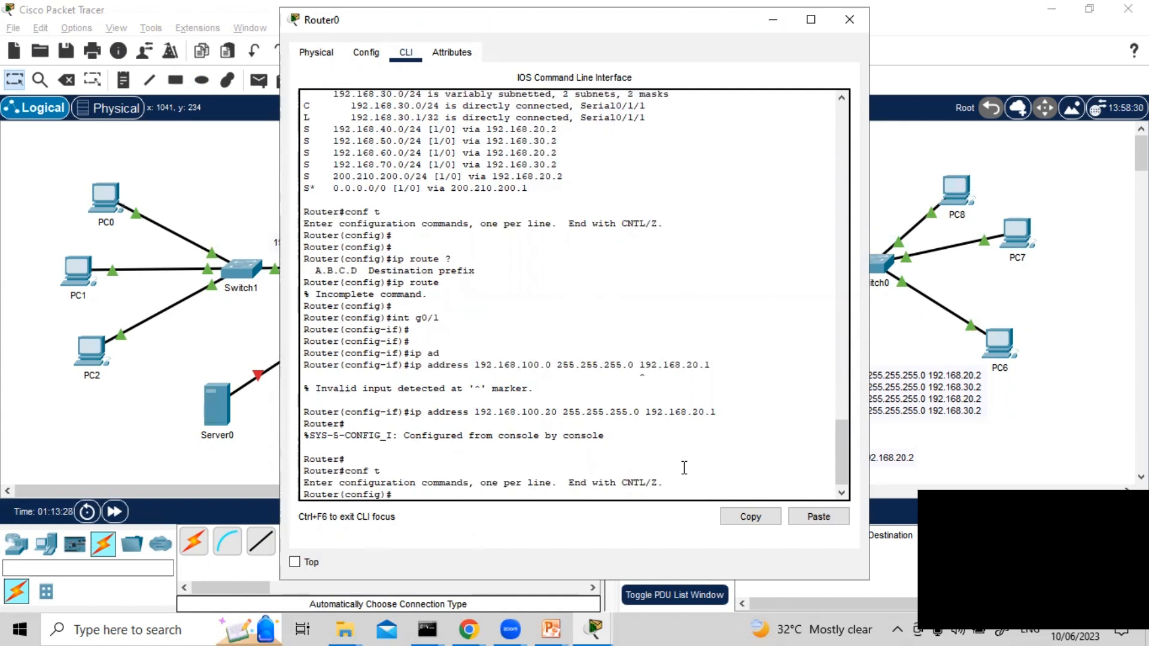
key("Return")
key("Return")
Enter Router0's interface g0/1 and enable it with no shut
type("int g0/0")
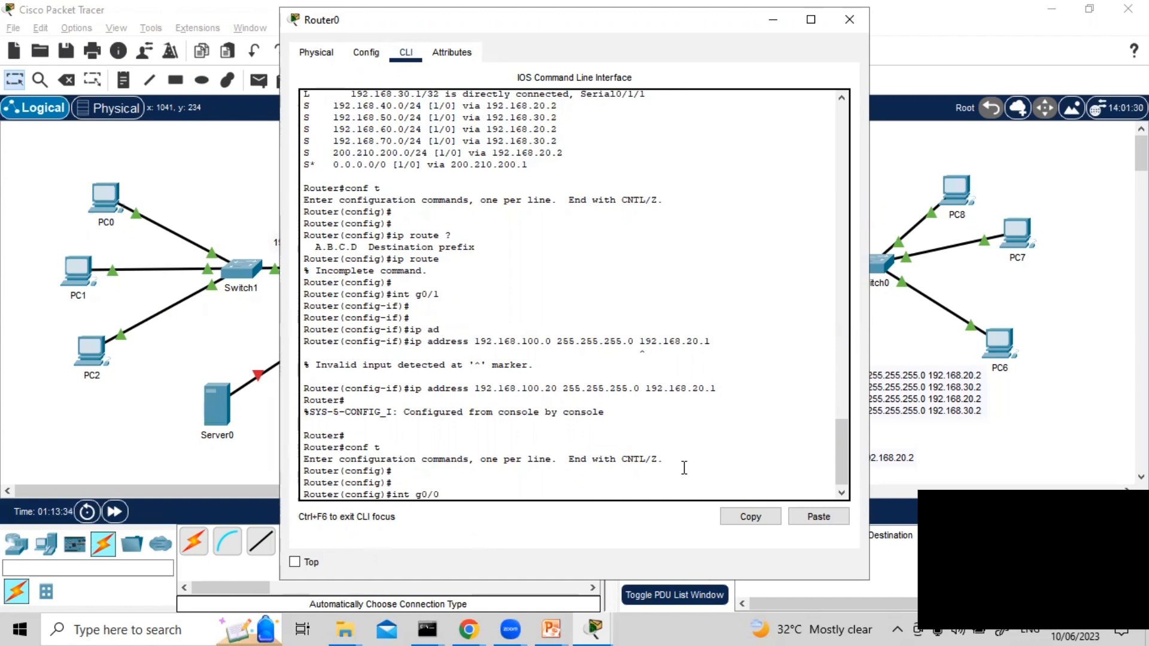
key("Return")
key("Return")
type("nfig-if)#n")
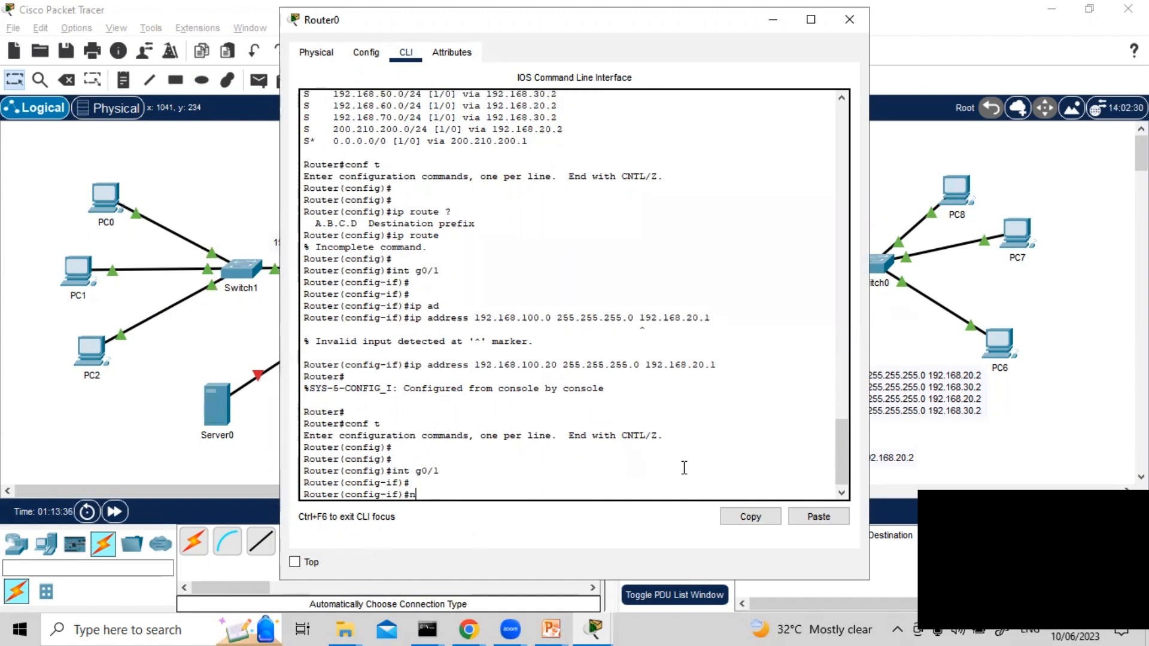
type("o shut")
key("Return")
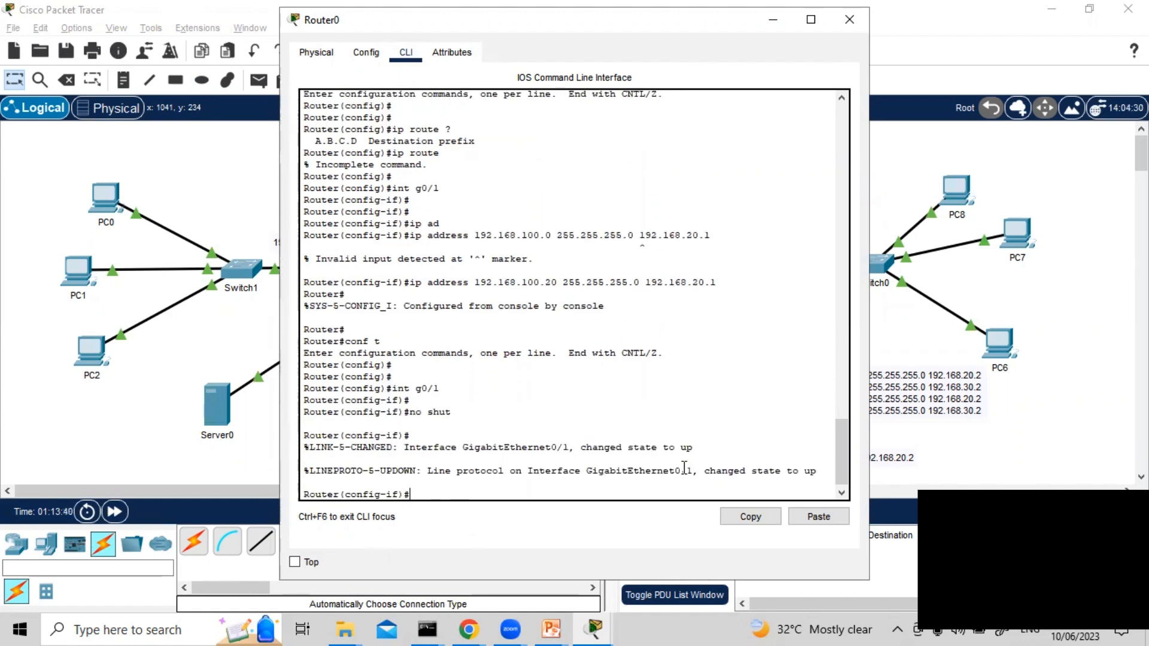
Try to show a brief summary of Router0's g0/1 from interface mode with do sh int g0/1 br
key("Return")
key("Return")
key("Return")
type("do")
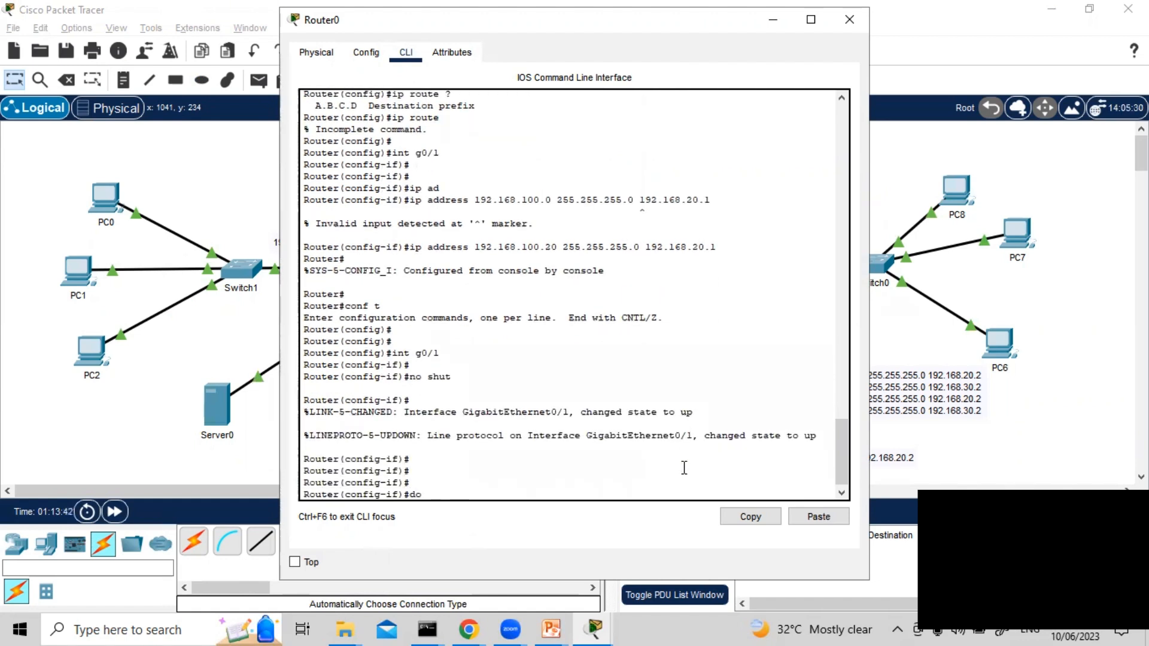
type(" sh int g0/1 br")
key("Return")
key("Up")
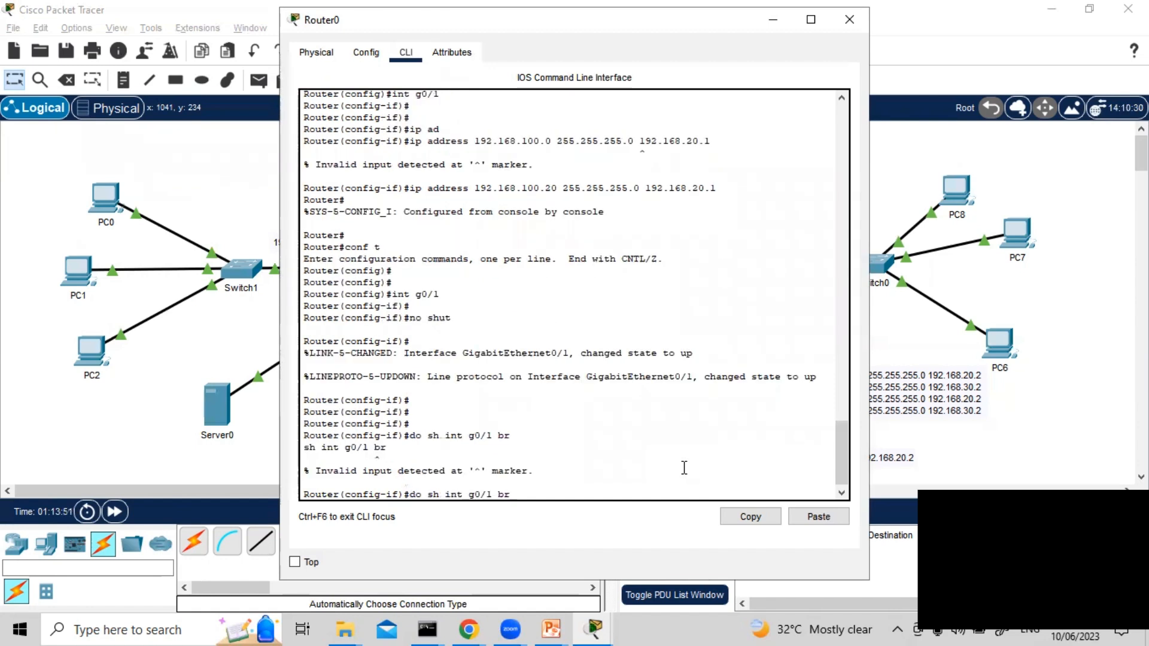
Show the full details of Router0's interface g0/1 with do sh int g0/1 and page through to the end
key("BackSpace")
key("BackSpace")
key("BackSpace")
key("Return")
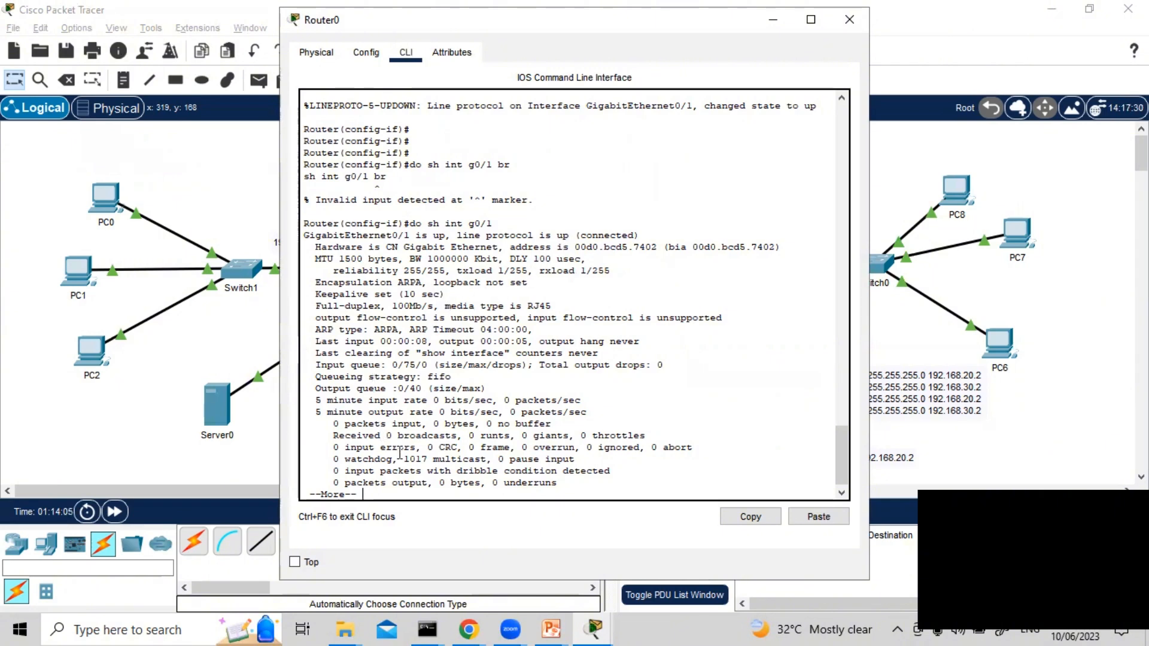
key("Return")
key("Return")
key("Return")
key("Return")
key("Return")
key("Return")
key("Return")
key("Return")
key("Return")
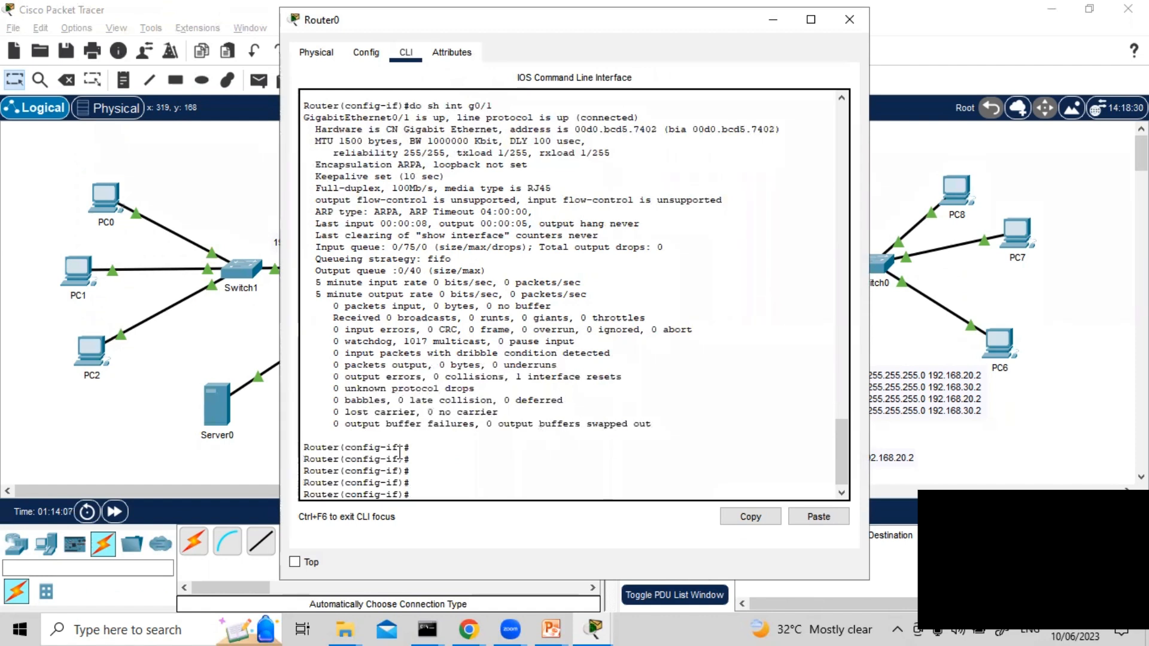
Leave interface mode in Router0's CLI and recall the command ip address 192.168.100.0 255.255.255.0 192.168.20.1
type("exit")
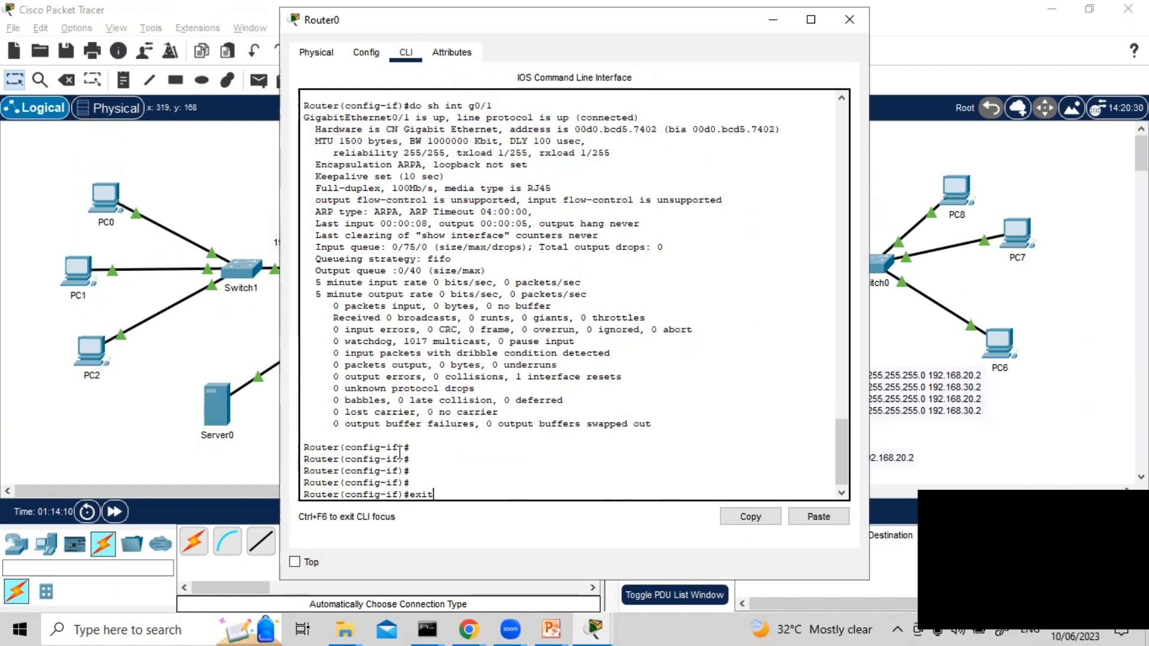
key("Return")
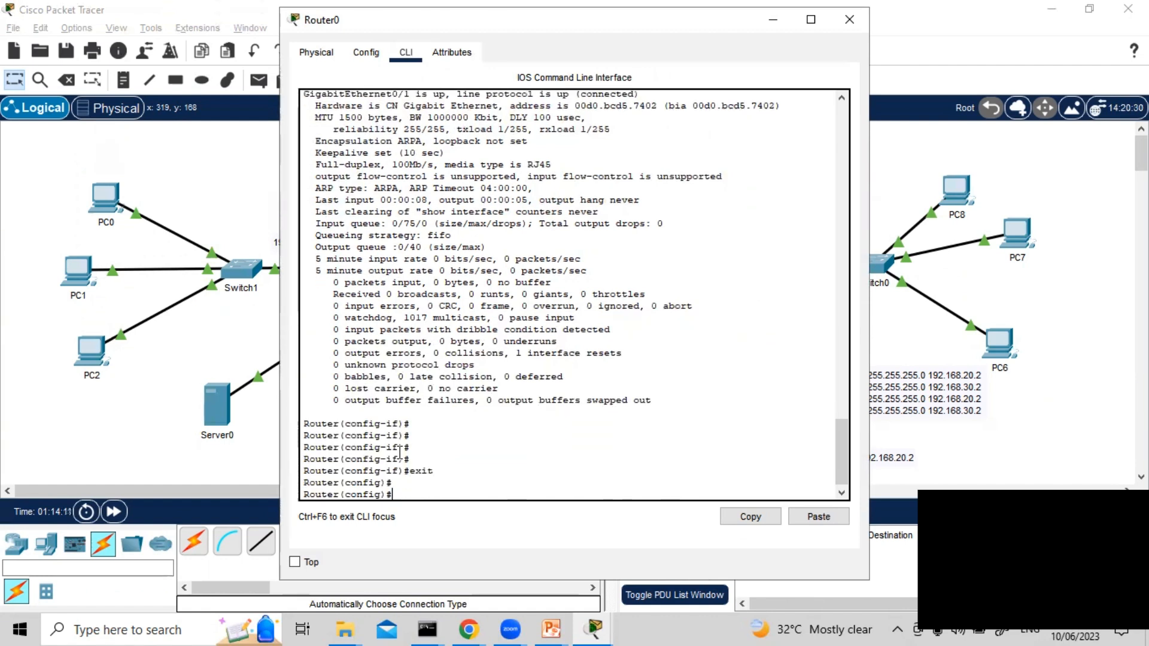
type("do sh int g0/1 br")
key("Up")
key("Up")
key("Up")
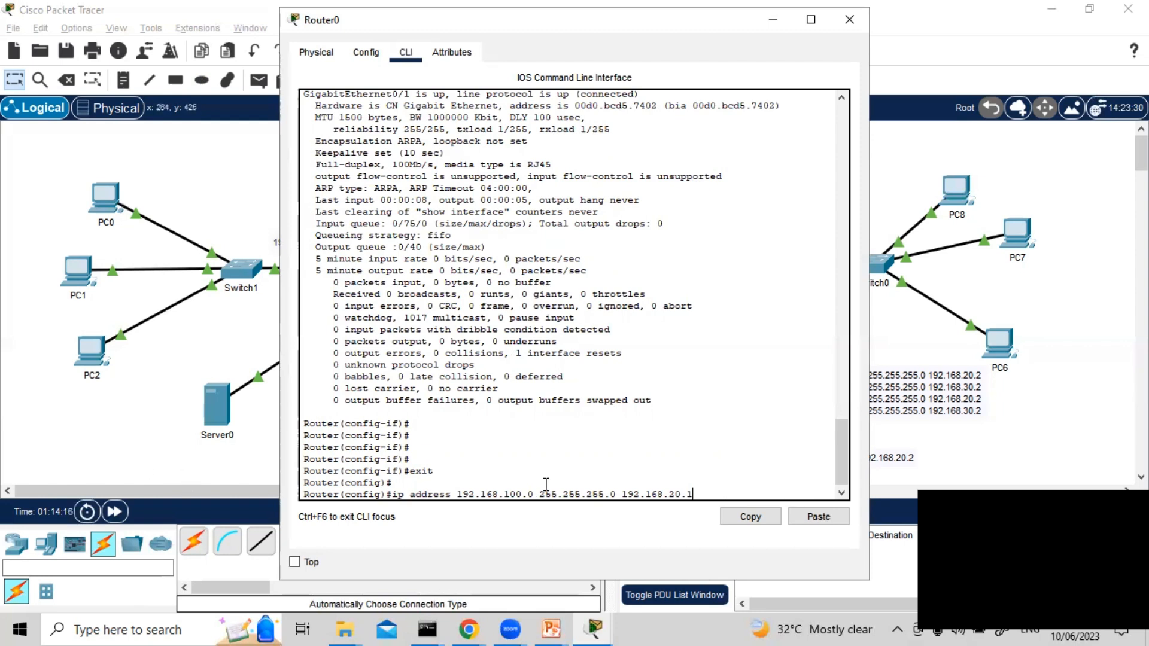
Change the recalled command's first address to 192.168.100.20 and try to run it in global configuration mode
key("Left")
key("Left")
key("Left")
key("Left")
key("Left")
key("Left")
key("Left")
key("Left")
key("Left")
key("Left")
key("Left")
key("Left")
key("Left")
key("Left")
key("Left")
key("Left")
key("Left")
key("BackSpace")
type("20")
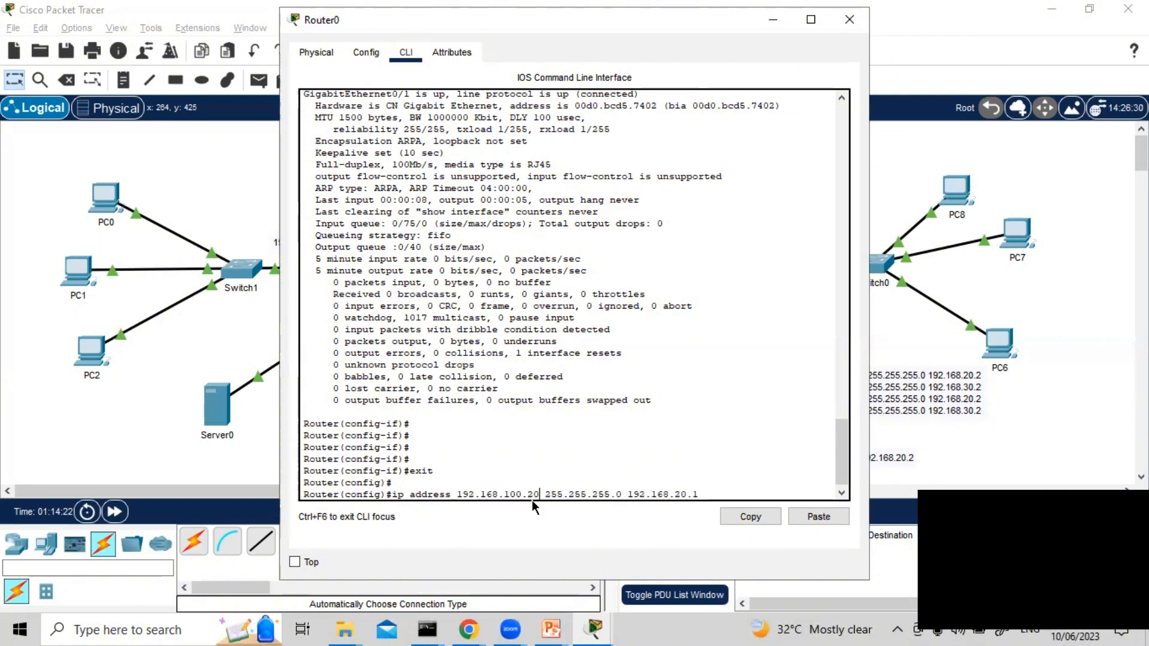
key("Return")
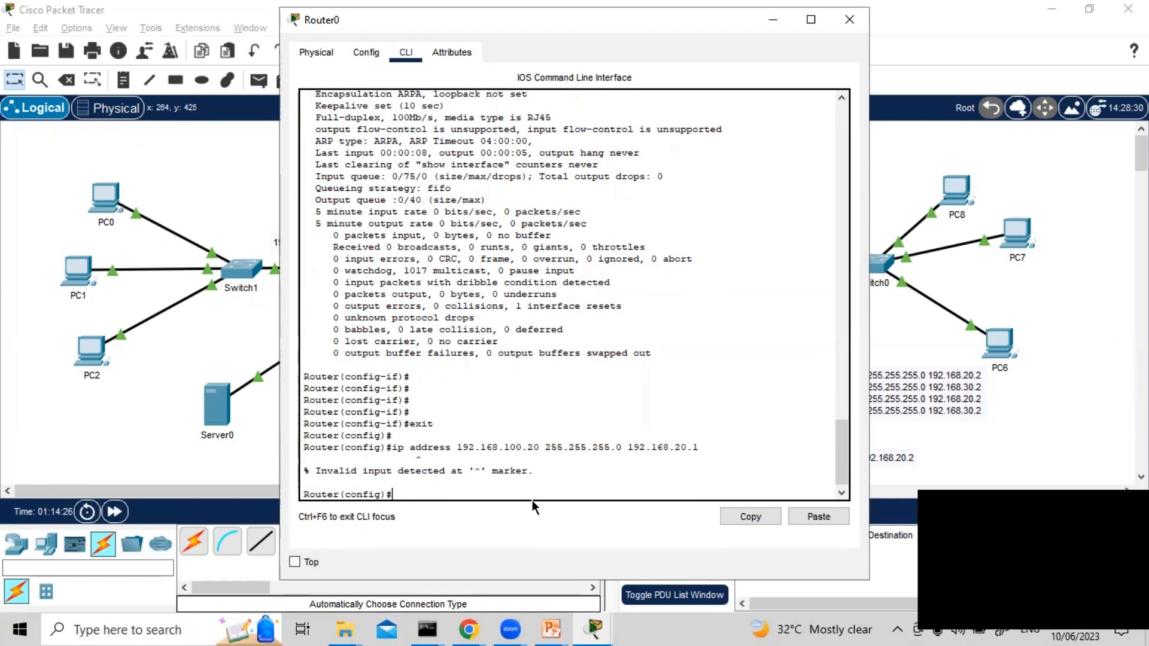
Turn the ip address command into ip route 192.168.100.20 255.255.255.0 192.168.20.1 and try to run it on Router0
key("Up")
key("Left")
key("Left")
key("Left")
key("Left")
key("Left")
key("Left")
key("Left")
key("Left")
key("Left")
key("Left")
key("Left")
key("Left")
key("Left")
key("Left")
key("Left")
key("Left")
key("Left")
key("Left")
key("Left")
key("Left")
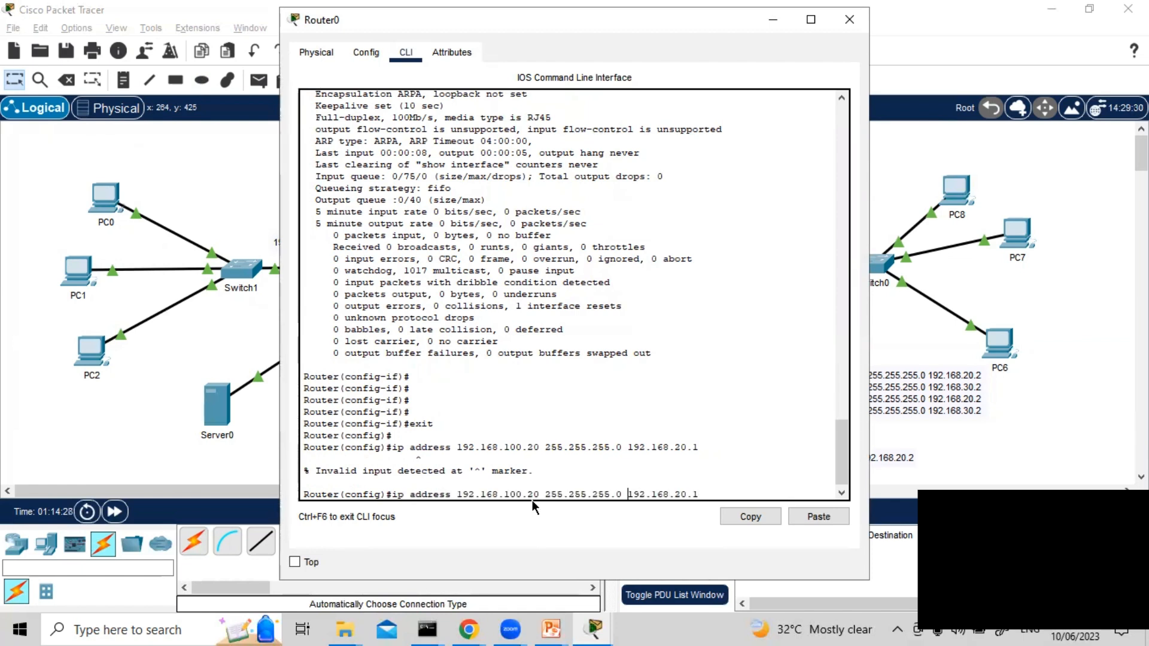
key("Left")
key("Left")
key("Left")
key("Left")
key("Left")
key("Left")
key("Left")
key("Left")
key("Left")
key("Left")
key("Left")
key("Left")
key("BackSpace")
key("BackSpace")
key("BackSpace")
key("BackSpace")
key("BackSpace")
key("BackSpace")
key("BackSpace")
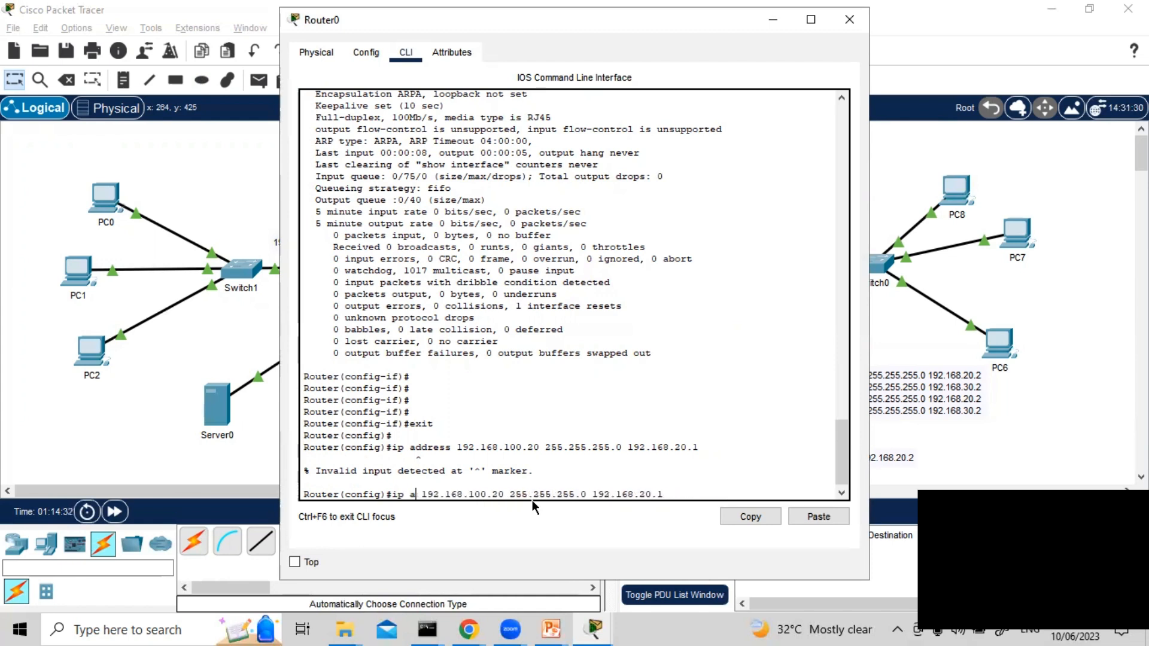
type("route")
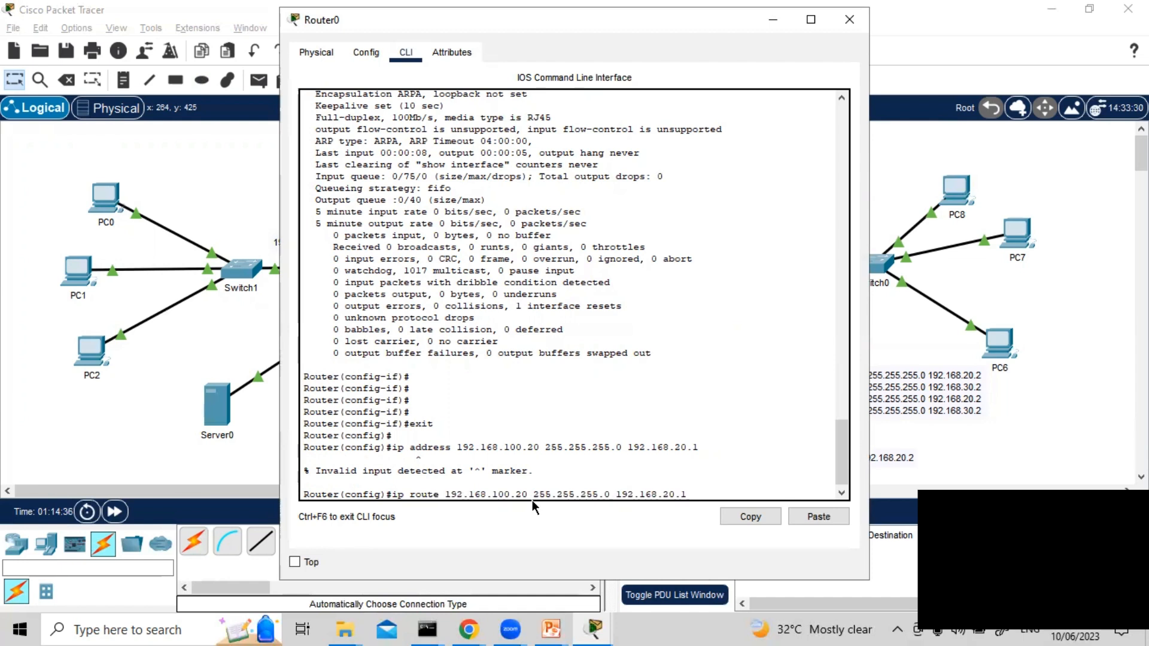
key("Return")
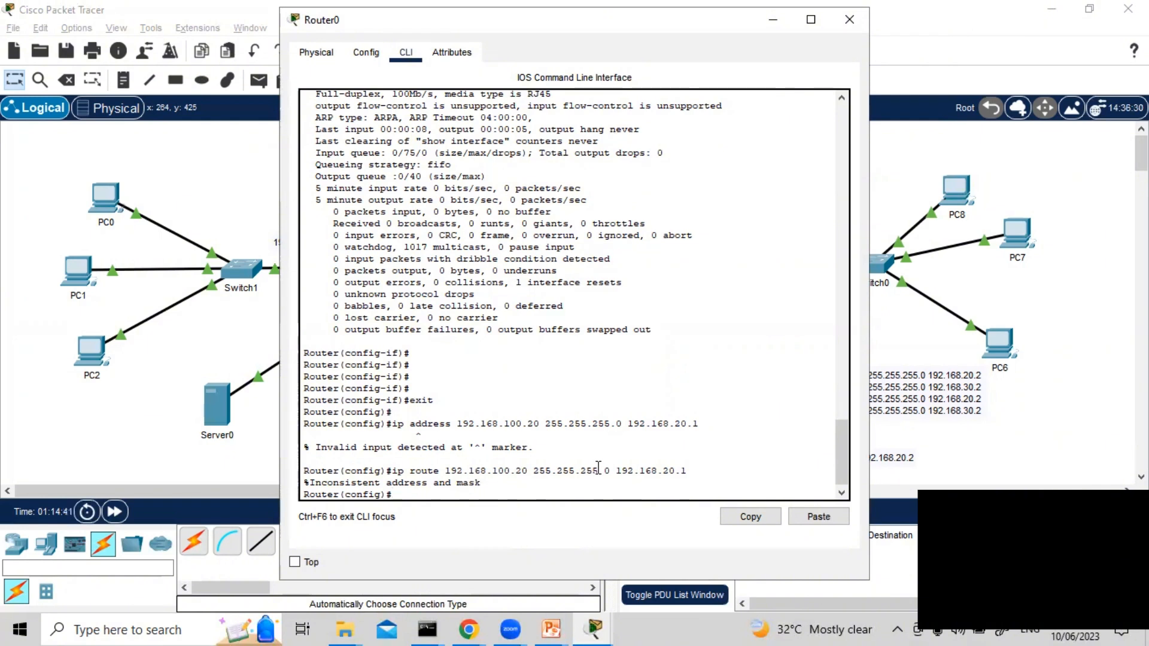
Recall the route command on Router0 and change its subnet mask to 255.255.255.255
key("Up")
key("Left")
key("Left")
key("Left")
key("Left")
key("Left")
key("Left")
key("Left")
key("Left")
key("Left")
key("Left")
key("Left")
key("Left")
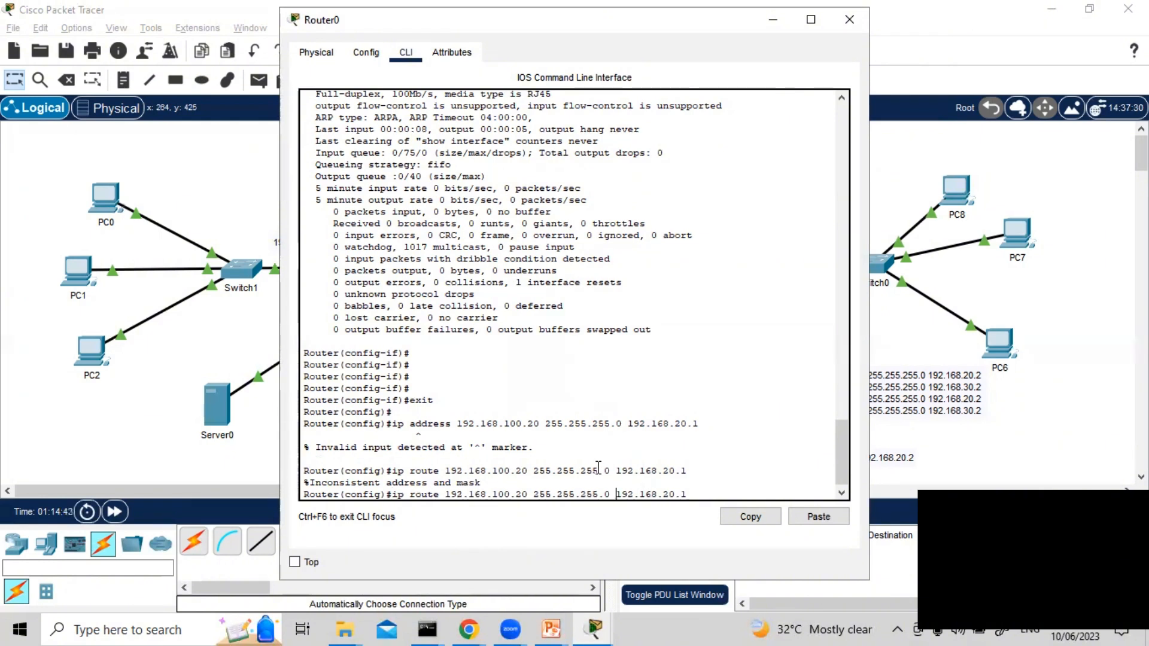
key("BackSpace")
type("55")
key("BackSpace")
key("BackSpace")
type("255")
key("shift+End")
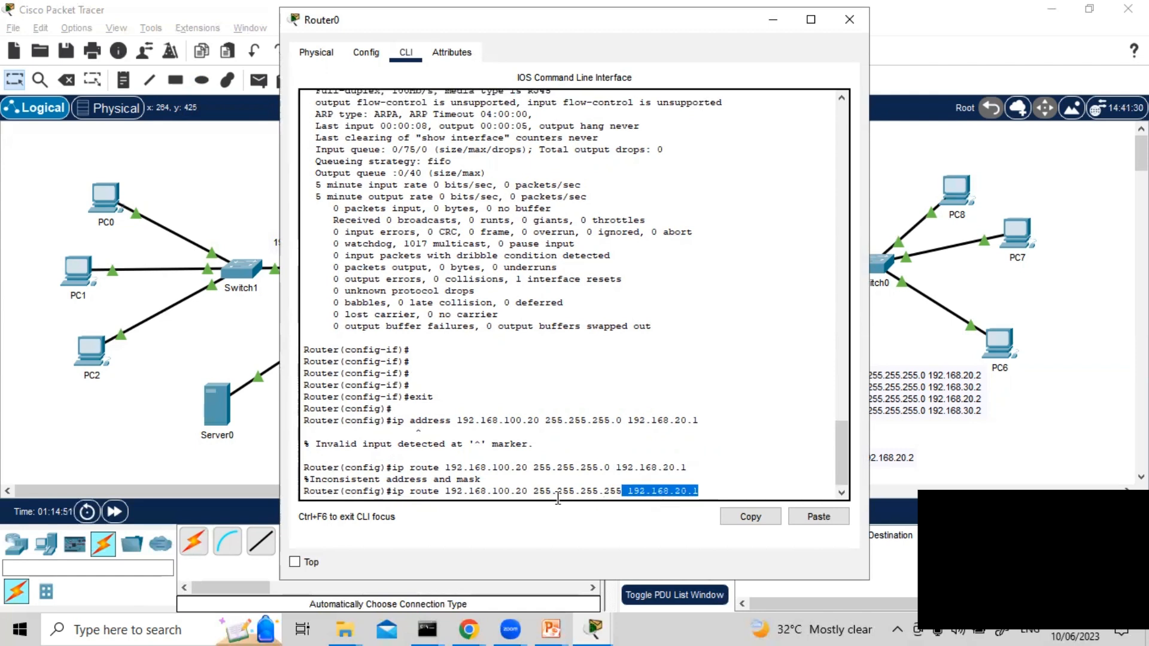
Highlight the destination address and the host mask in turn, and try to run the host route on Router0
left_click_drag(527, 491, 441, 490)
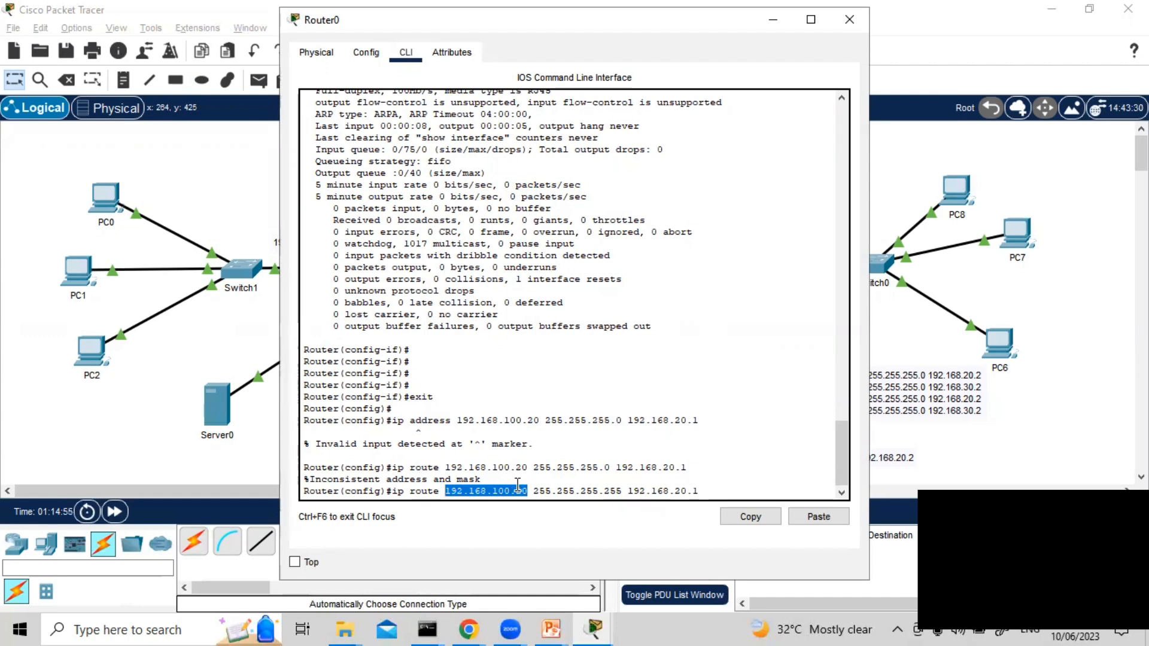
left_click_drag(532, 492, 619, 491)
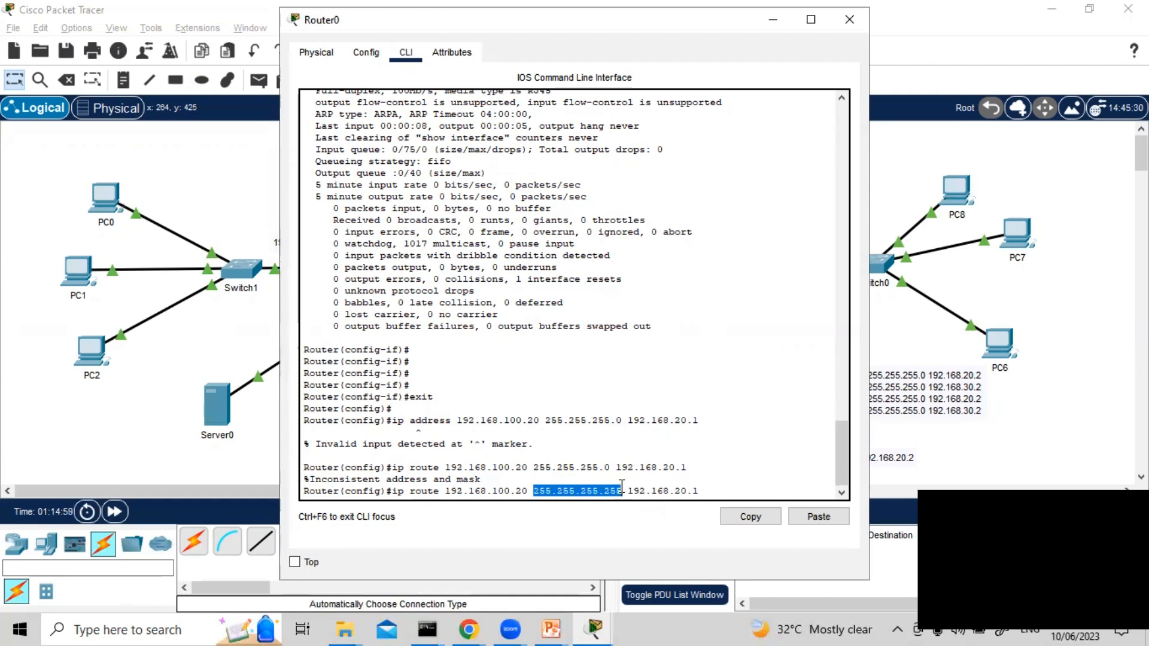
left_click(725, 479)
key("Return")
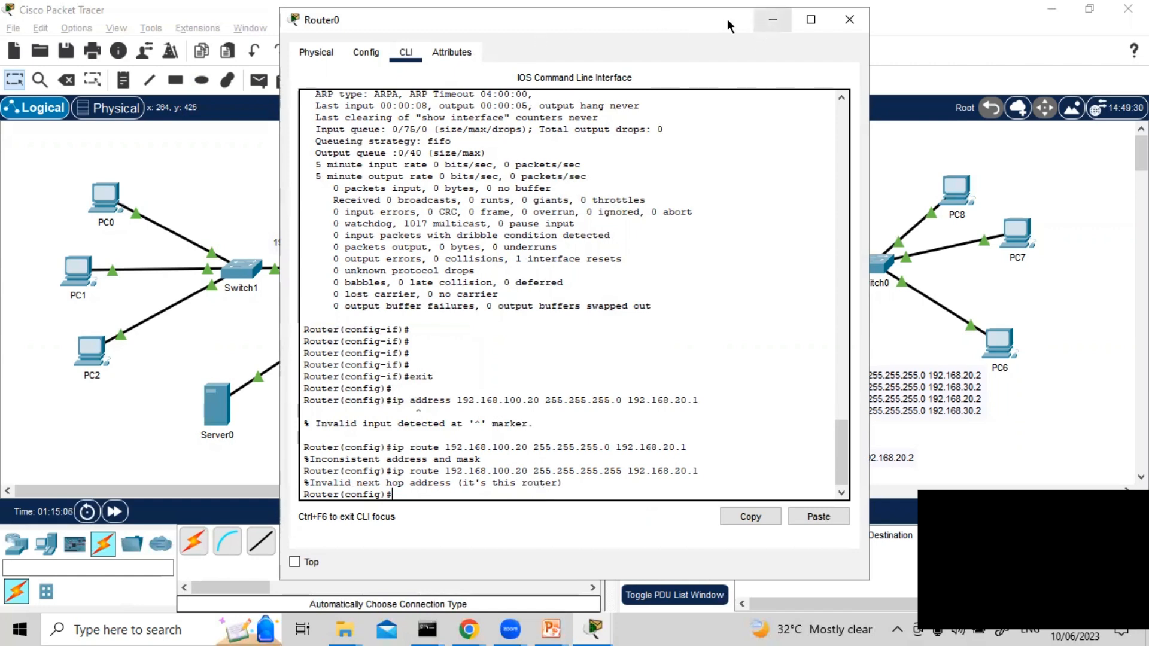
left_click(759, 24)
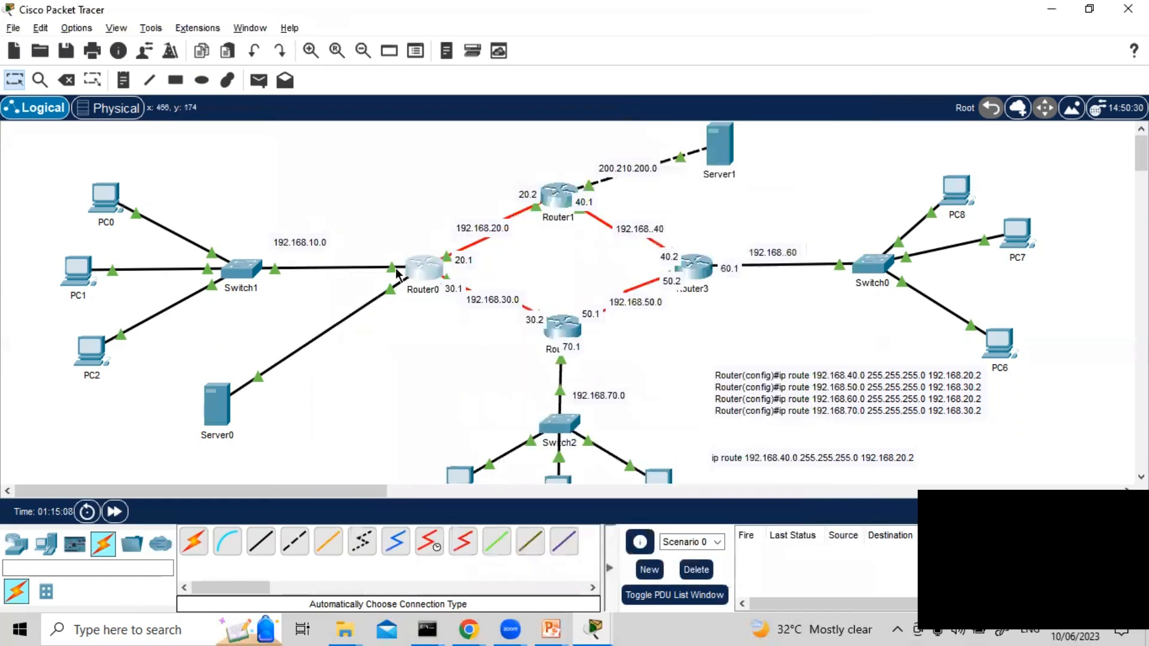
left_click(422, 274)
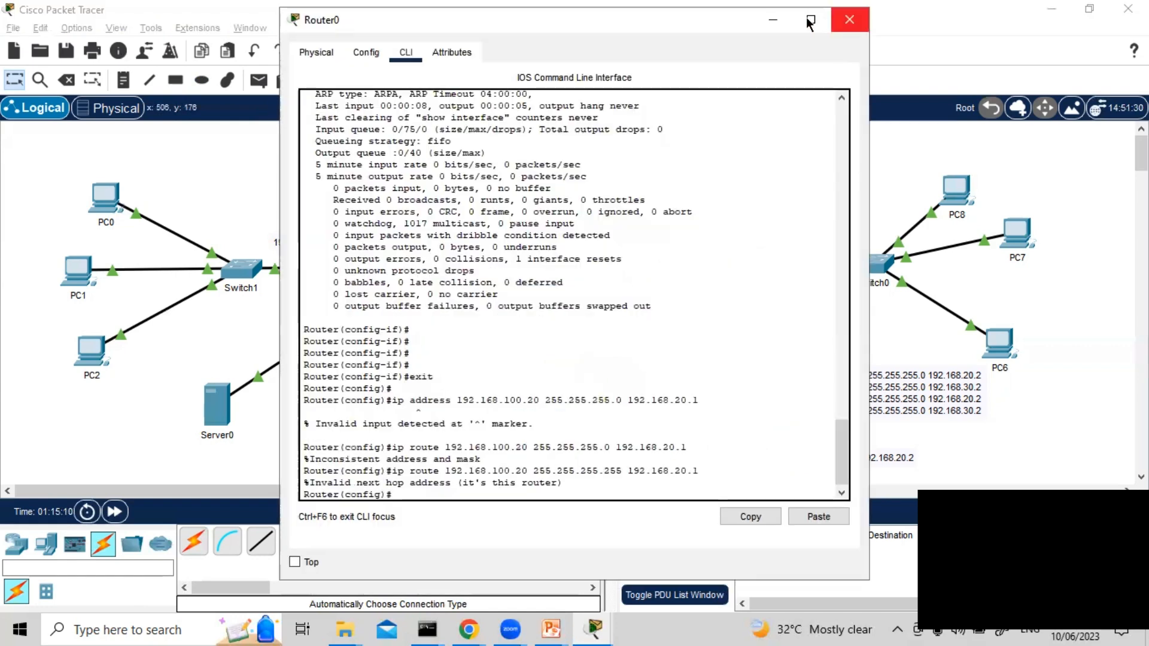
left_click(772, 20)
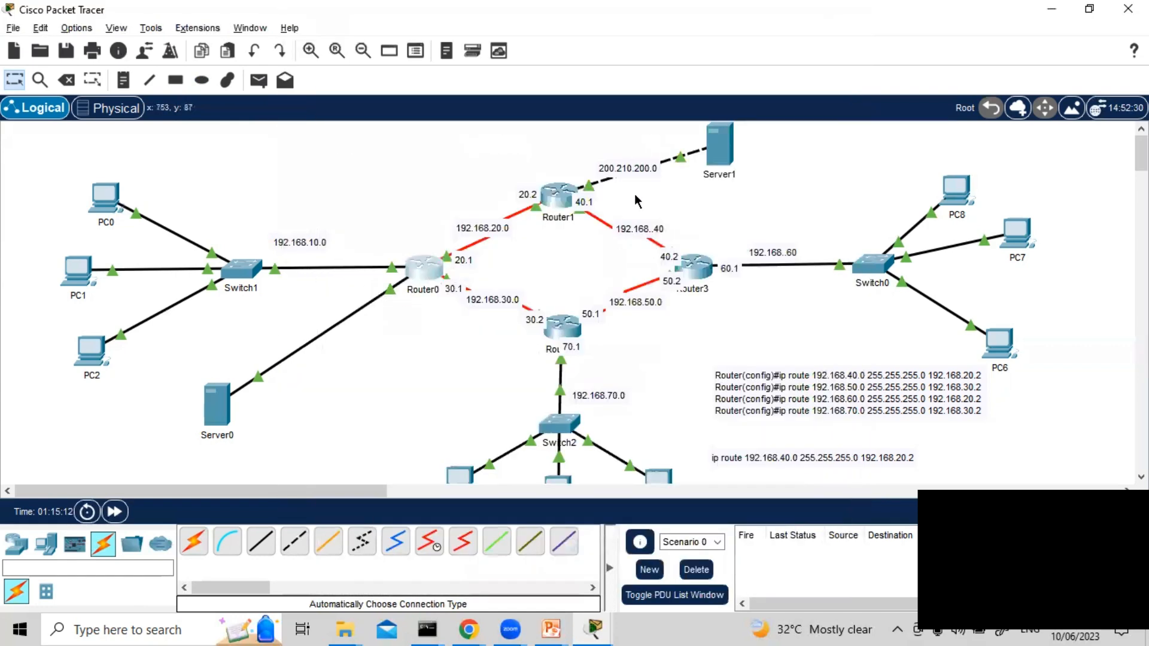
Copy the line ip route 192.168.100.20 255.255.255.255 192.168.20.1 from Router0's CLI and close its window
left_click(425, 269)
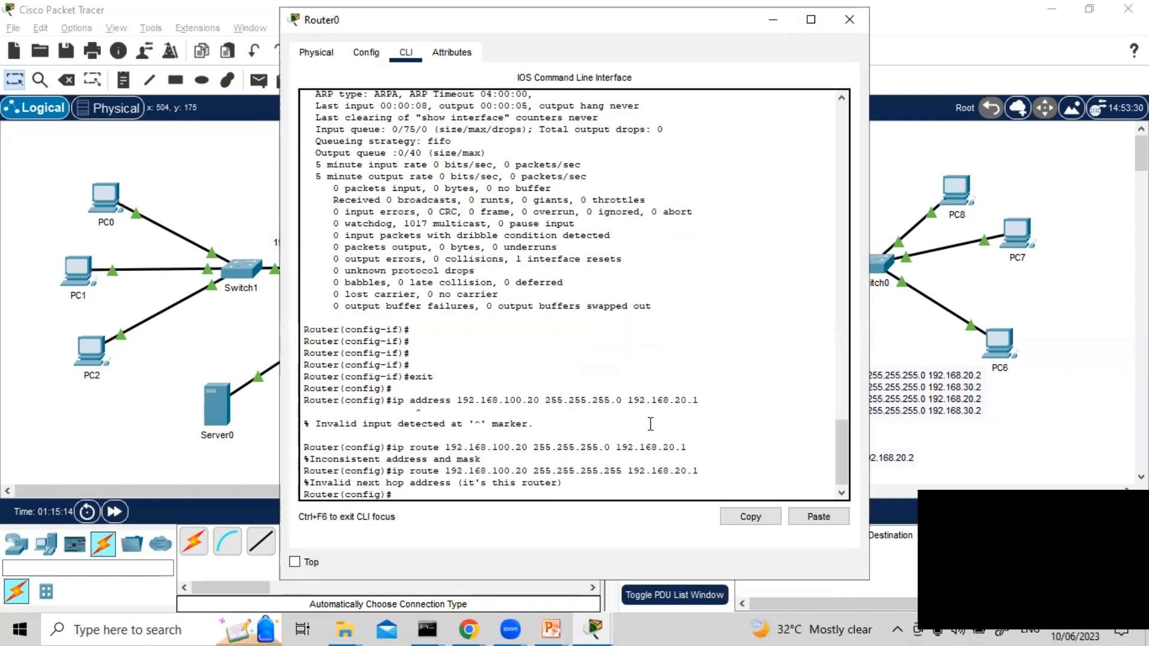
left_click_drag(703, 470, 394, 471)
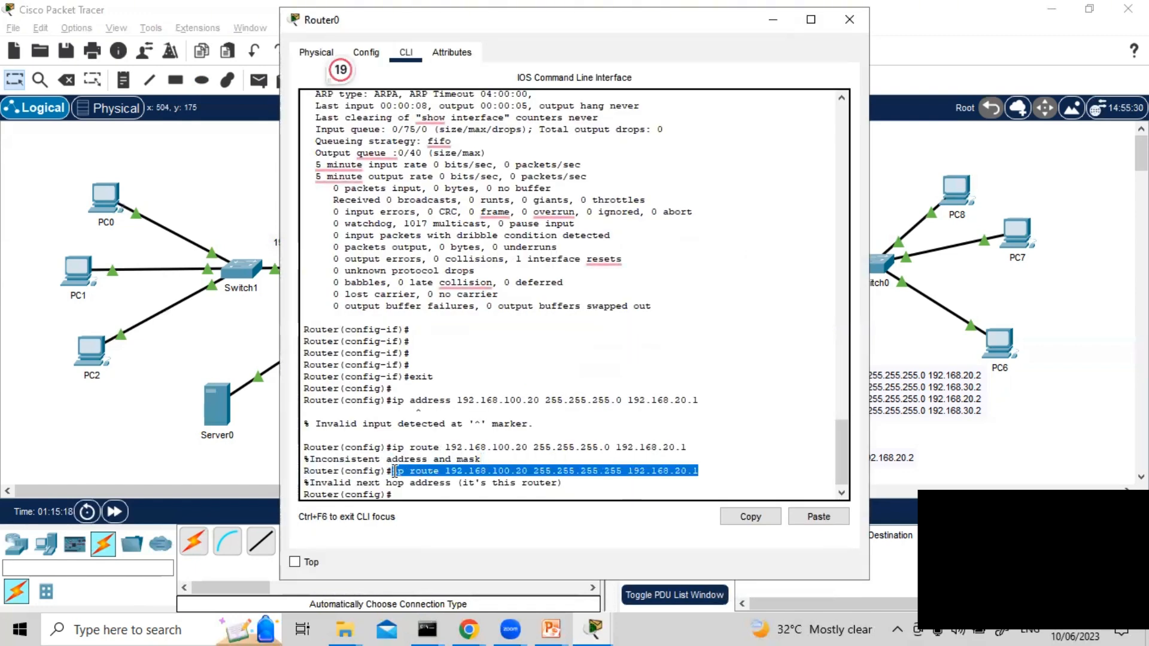
right_click(430, 469)
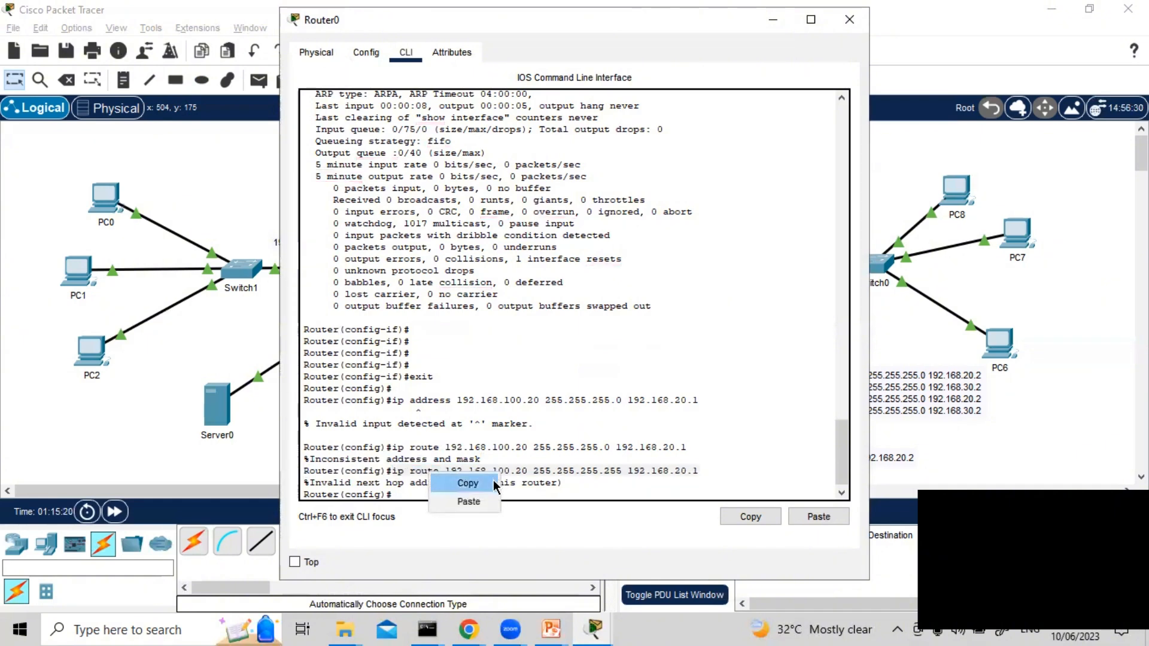
left_click(493, 484)
left_click(842, 21)
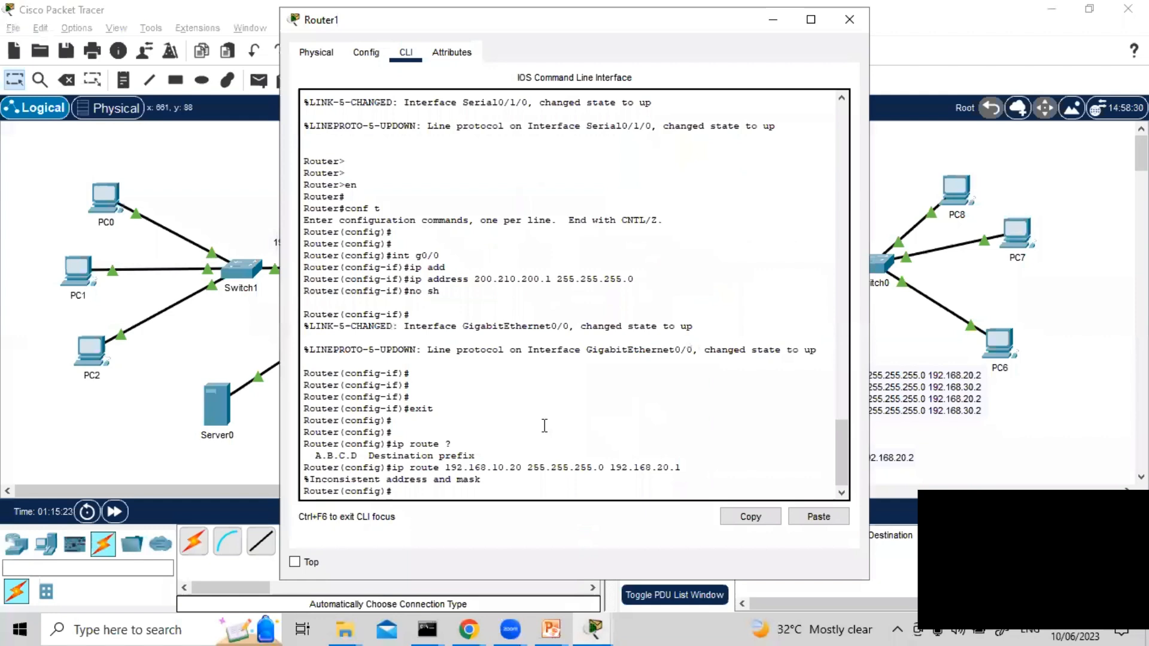
Paste and run the copied host route ip route 192.168.100.20 255.255.255.255 192.168.20.1 in Router1's CLI
right_click(497, 470)
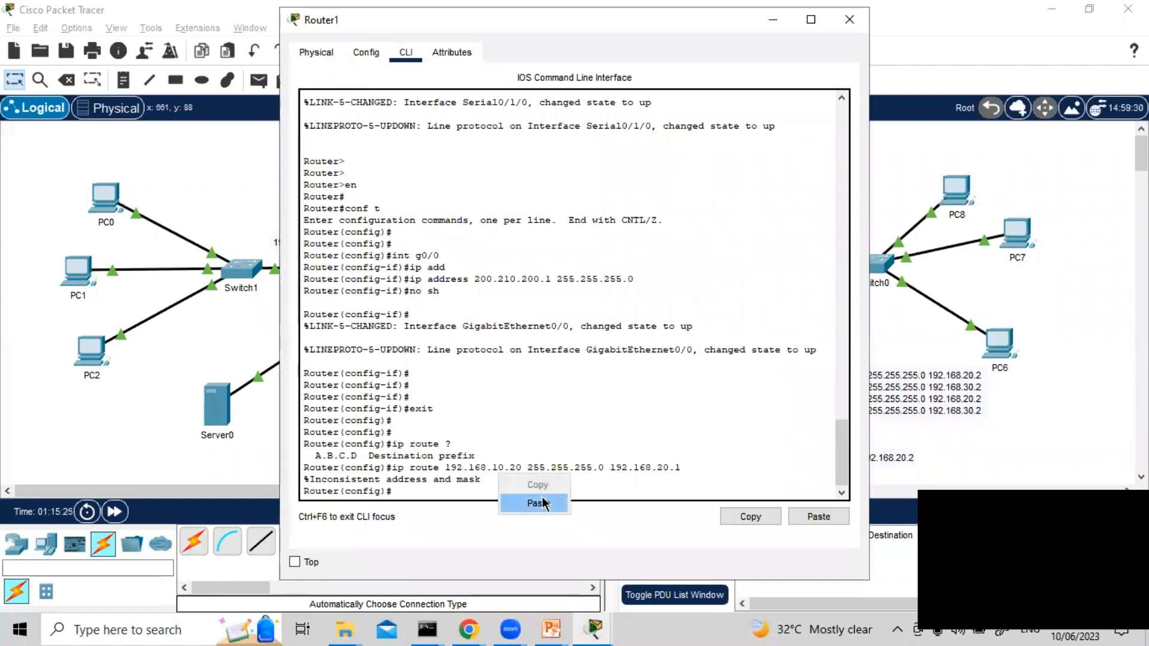
left_click(538, 503)
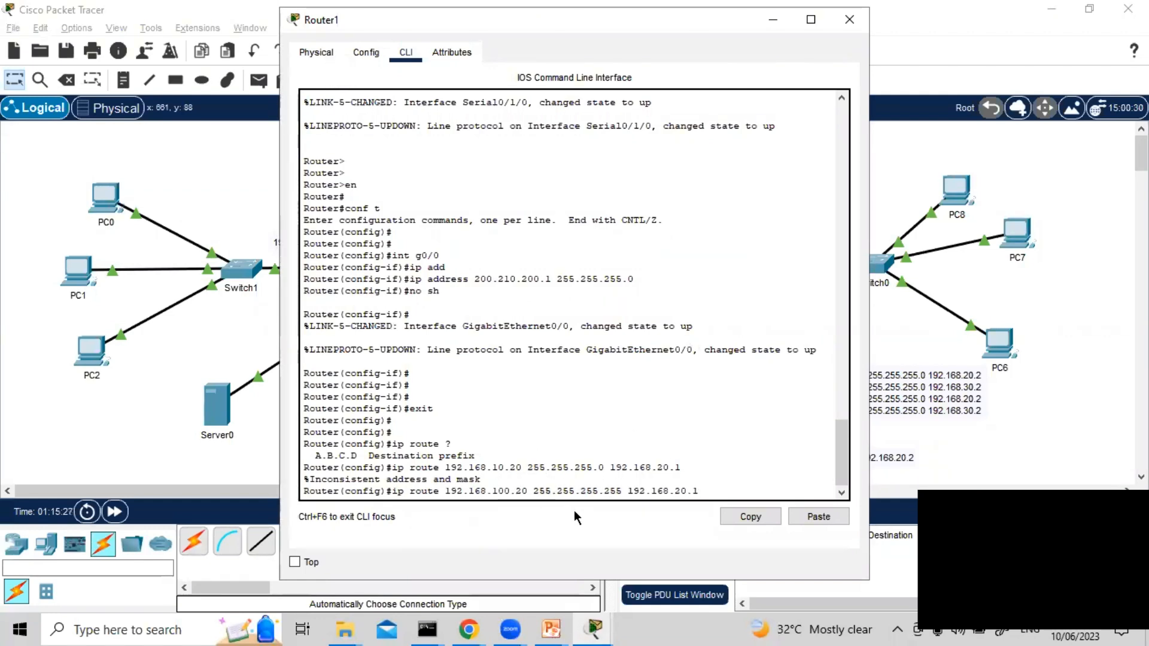
key("Return")
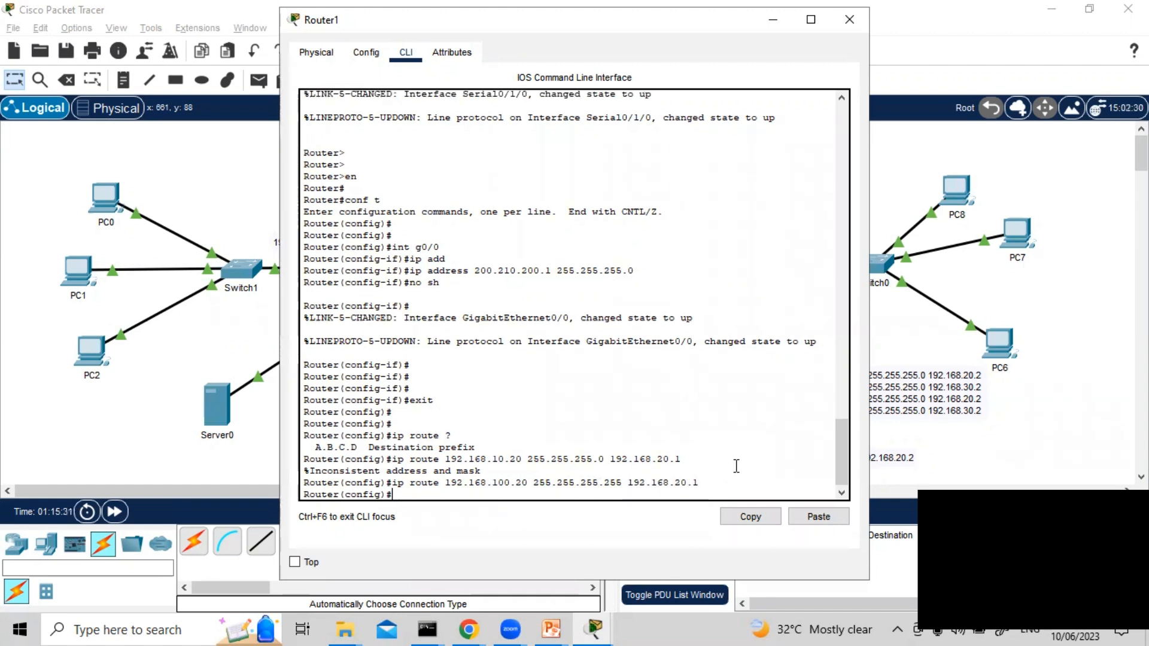
Save Router1's configuration with do wr and minimize its window
type("do wr")
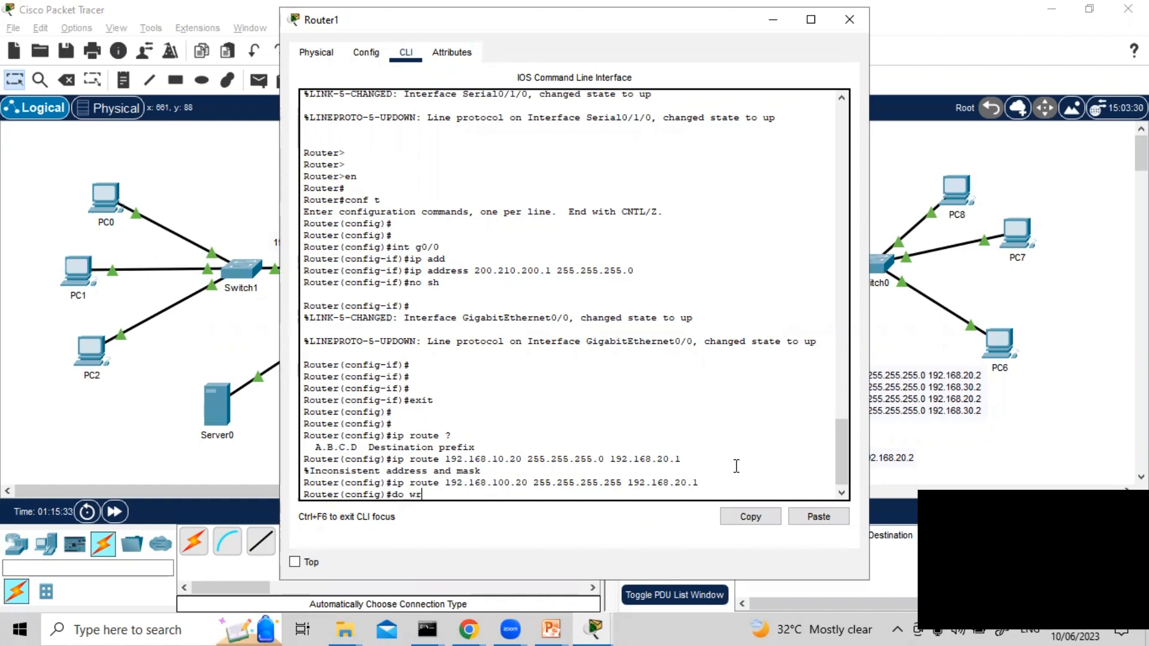
key("Return")
key("Return")
key("Return")
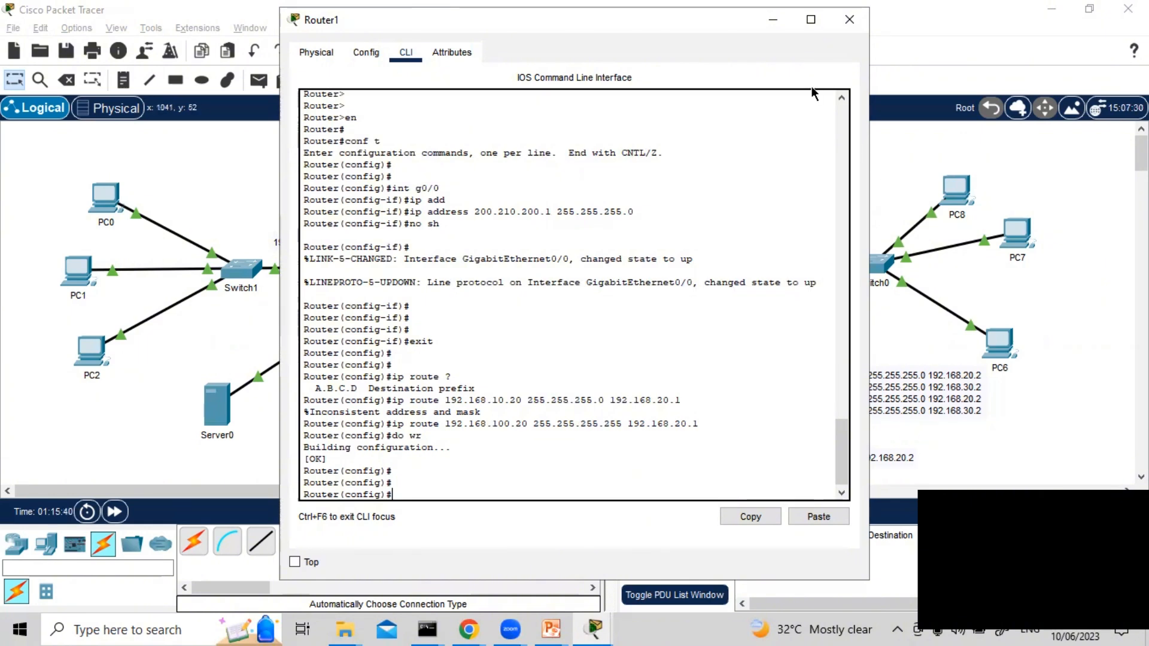
left_click(773, 19)
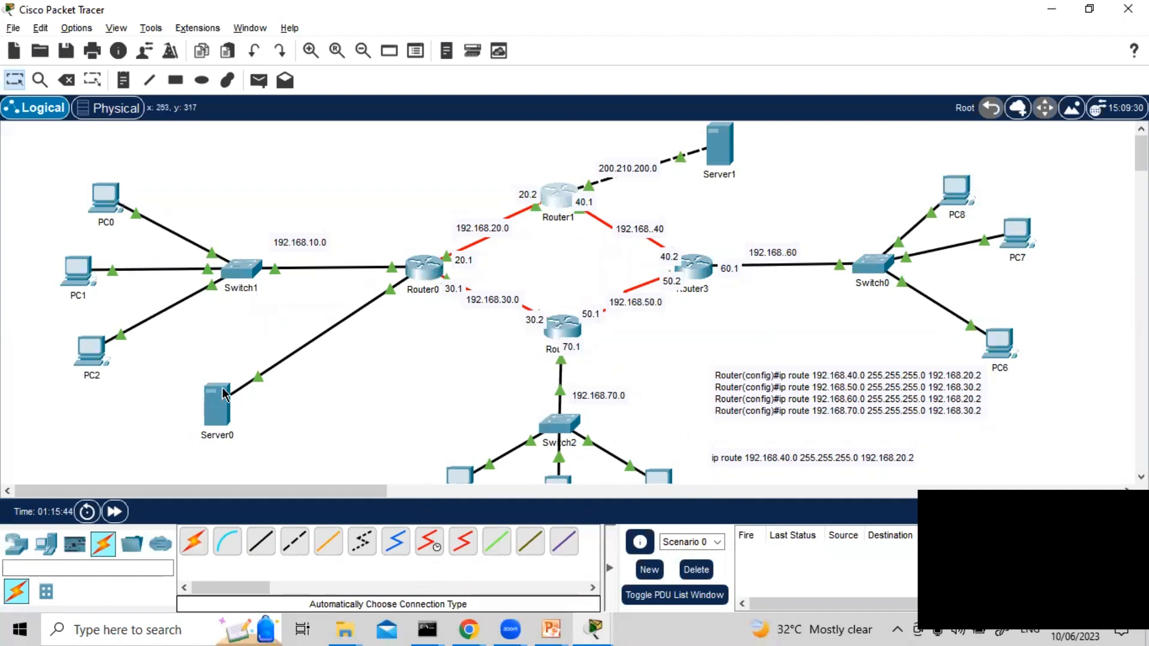
Switch to the PowerPoint slideshow and review the static host route configuration slide and the New Terms and Commands slide
mouse_move(225, 394)
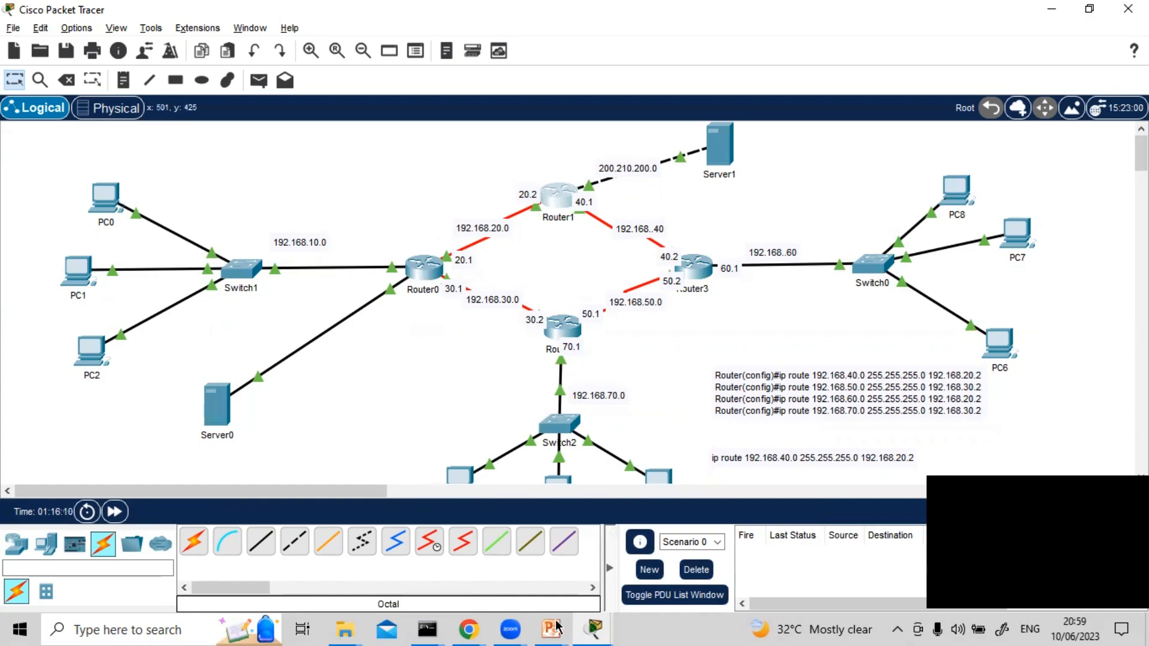
mouse_move(551, 628)
left_click(621, 507)
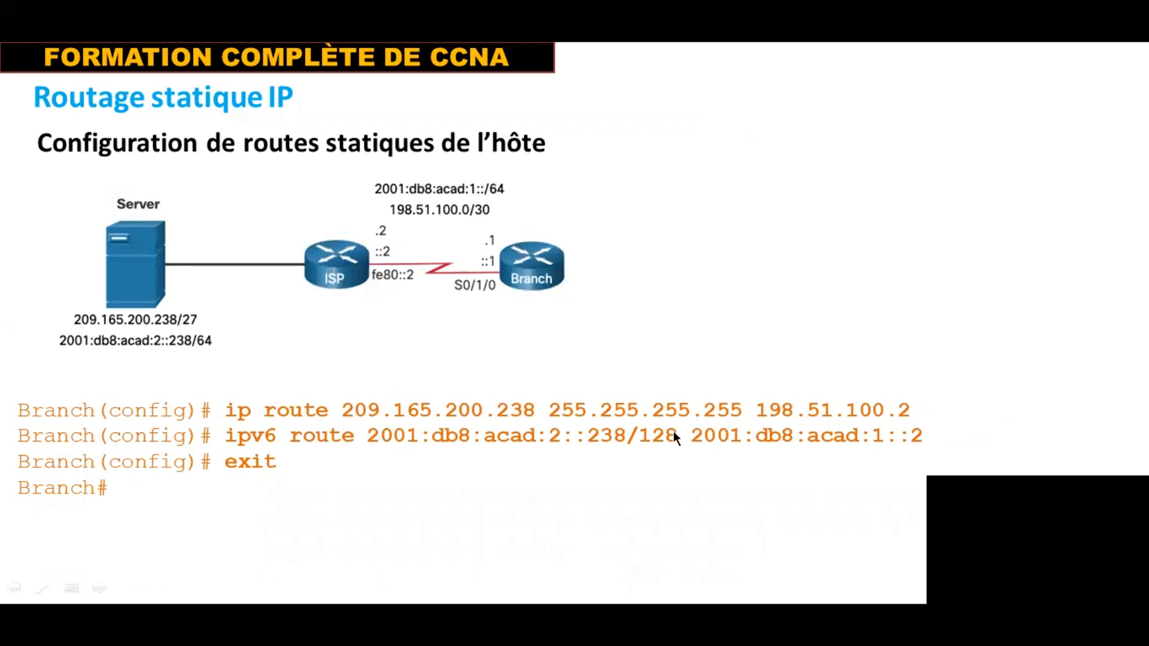
left_click(675, 450)
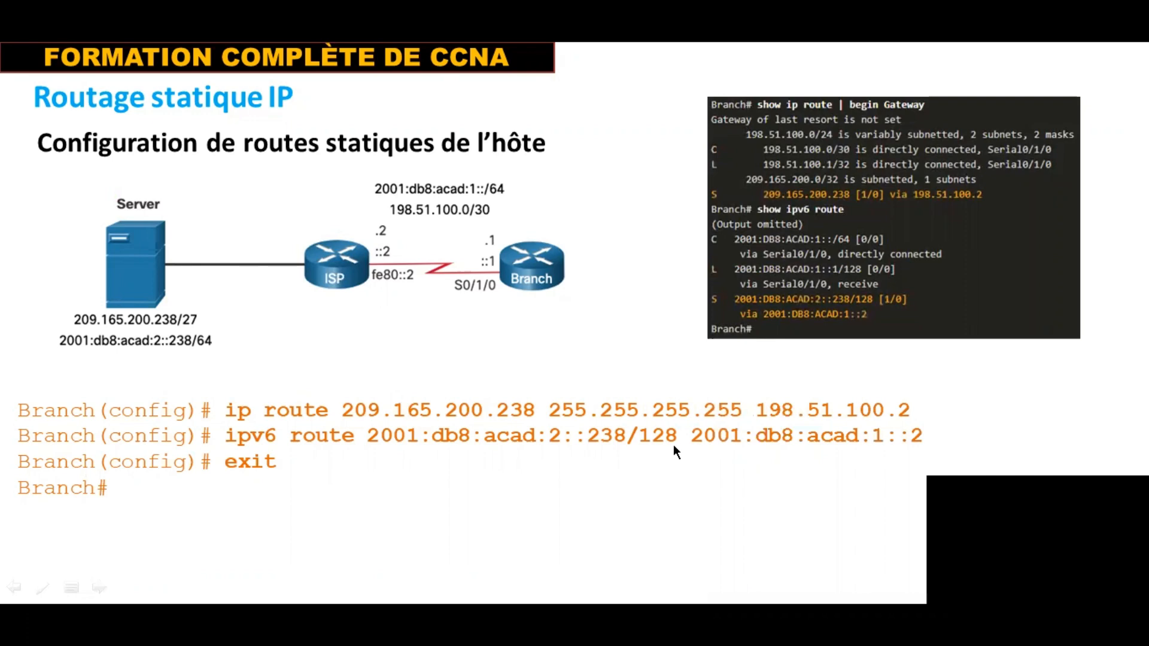
left_click(673, 447)
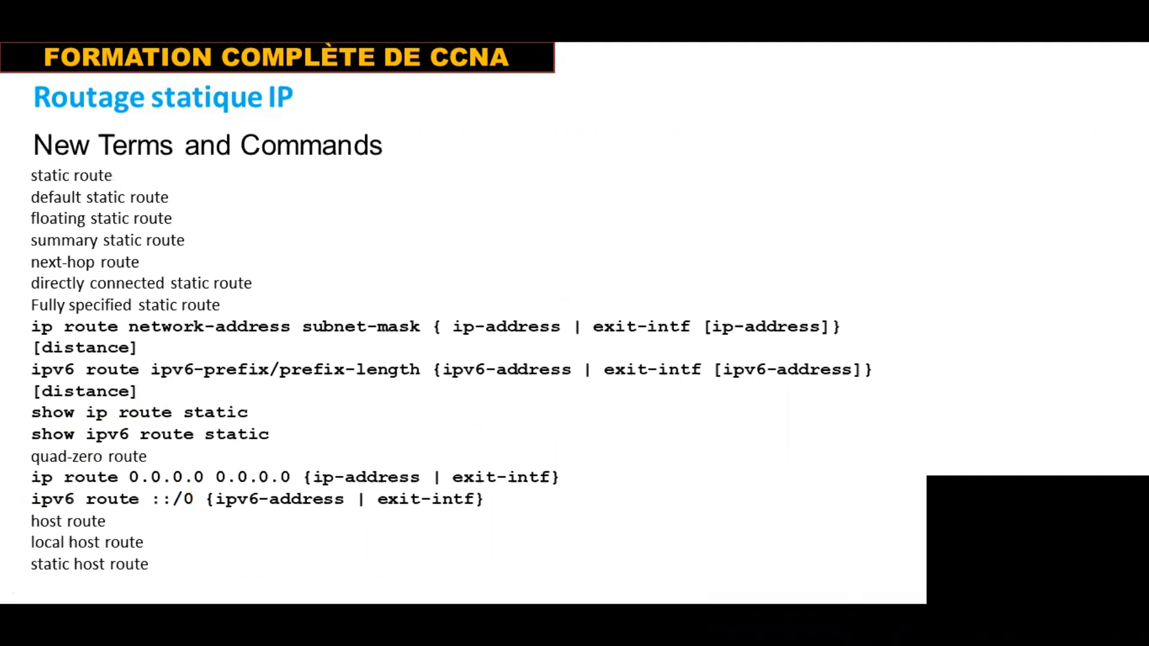
key("Left")
key("Right")
key("Left")
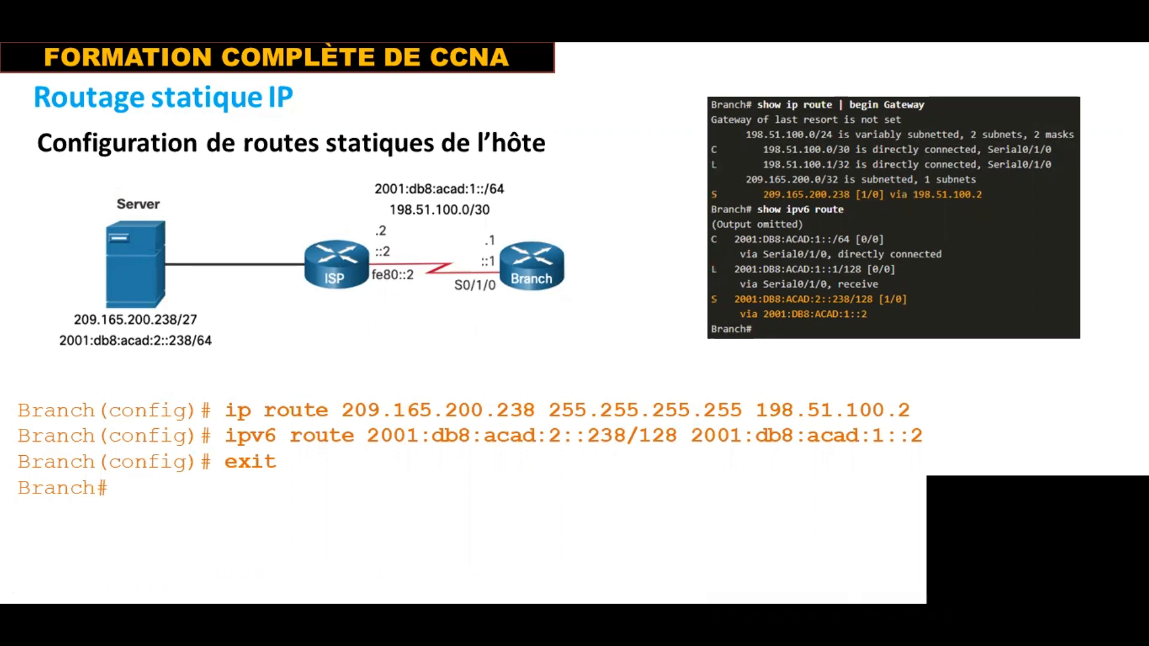
key("Right")
key("Left")
Switch to Cisco Packet Tracer and exit configuration mode in Router1's CLI
key("alt+Tab")
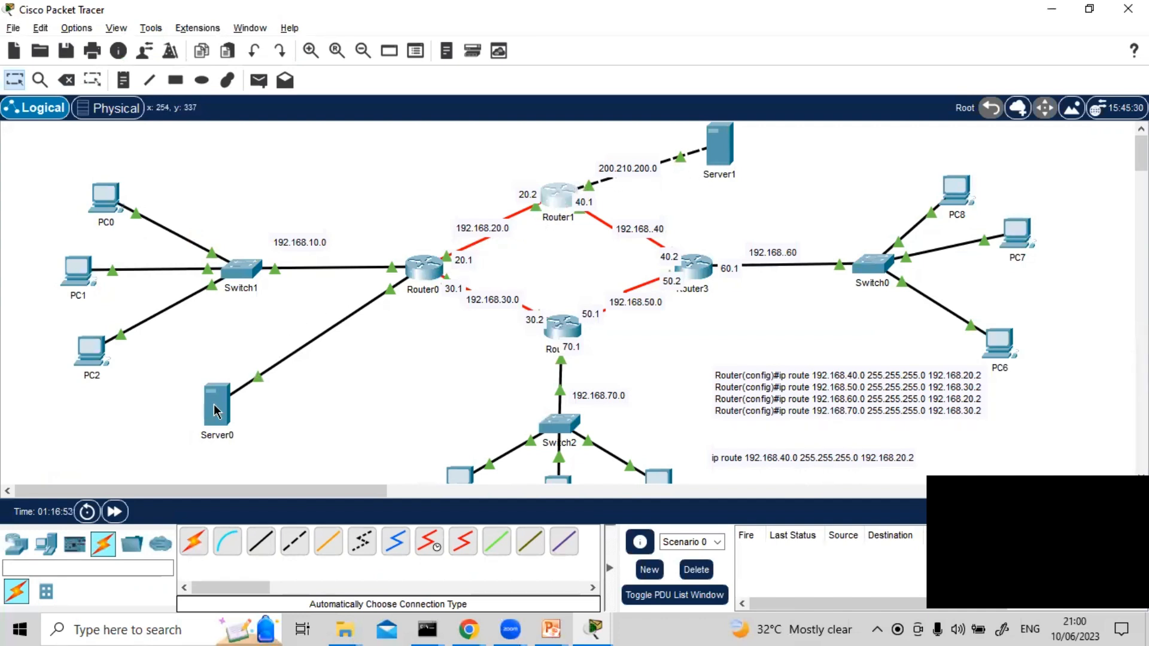
mouse_move(216, 411)
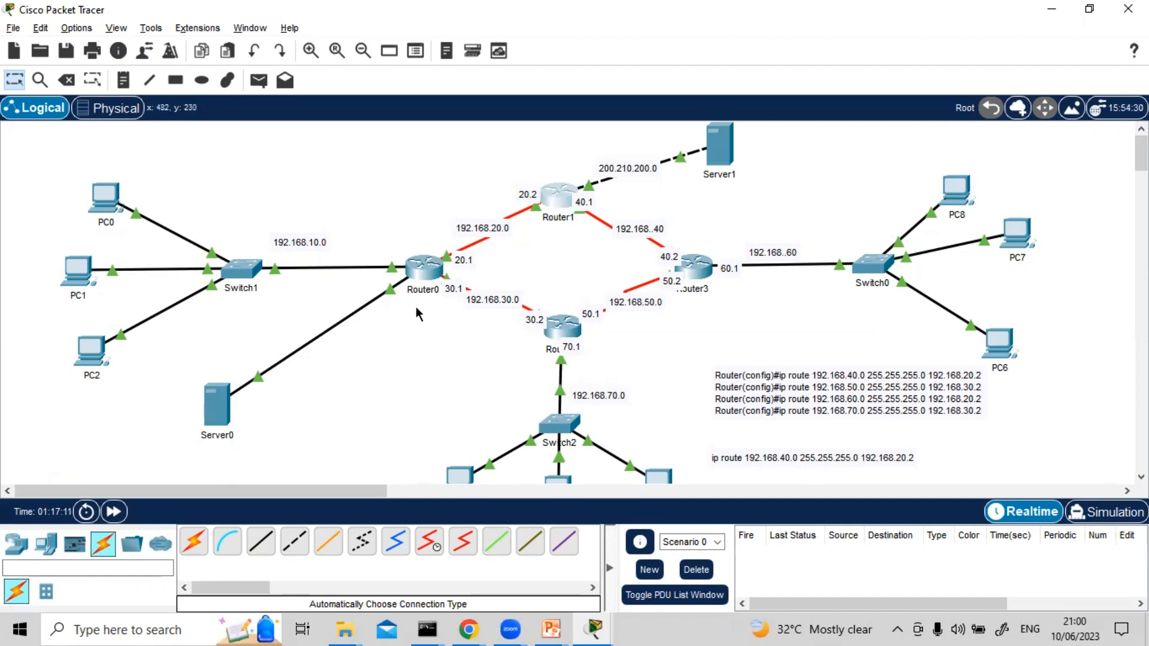
left_click(557, 195)
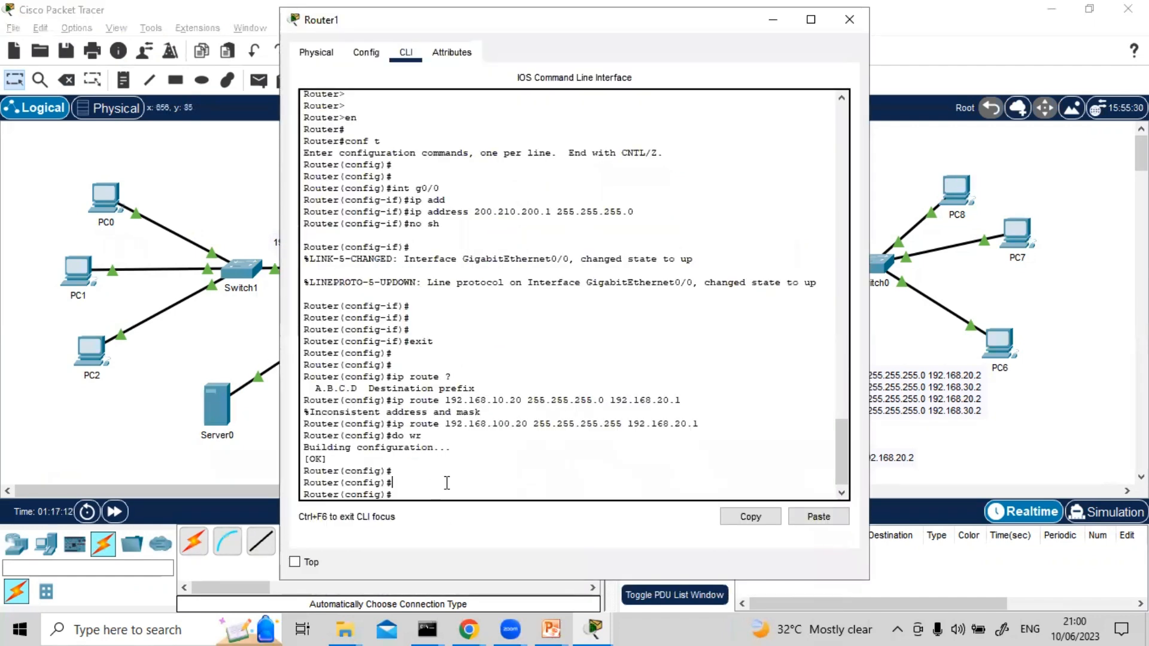
key("ctrl+z")
key("Return")
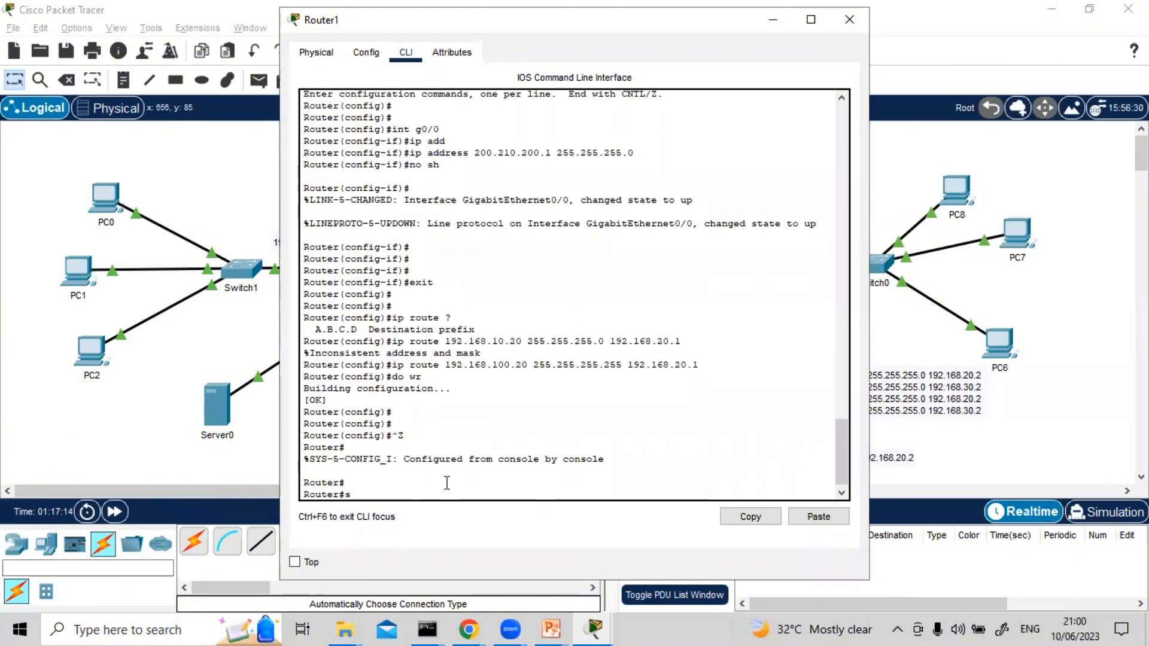
Display Router1's routing table with sh ip route, highlight the host route 192.168.100.20/32, and close the window
type("sh ip ro")
type("ute")
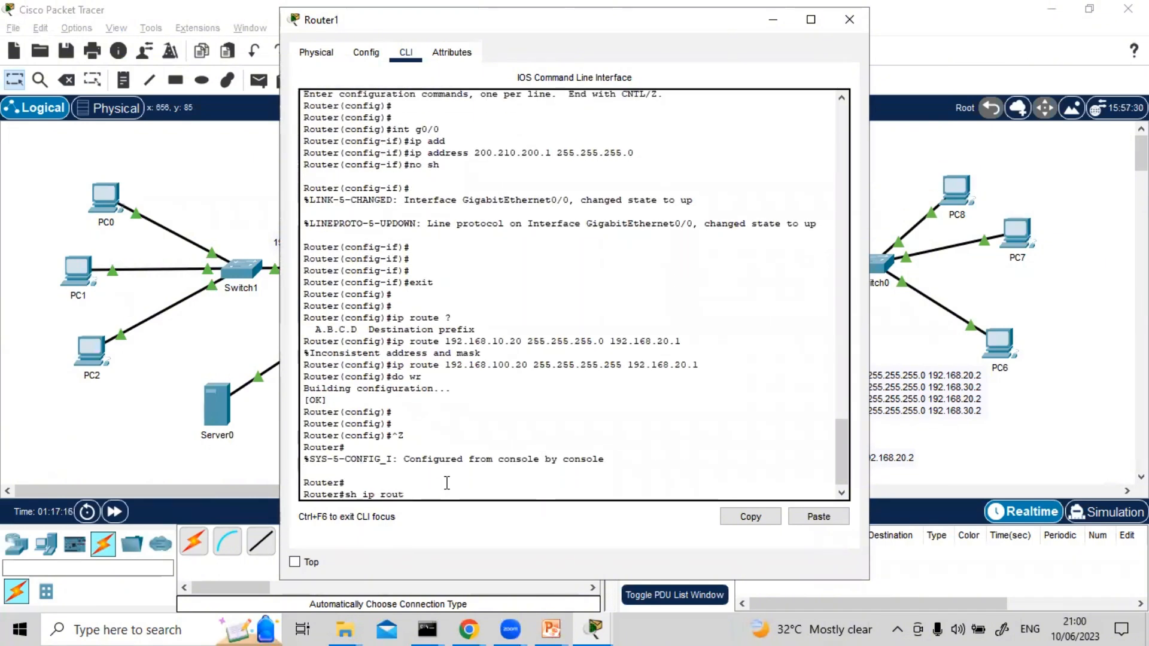
key("Return")
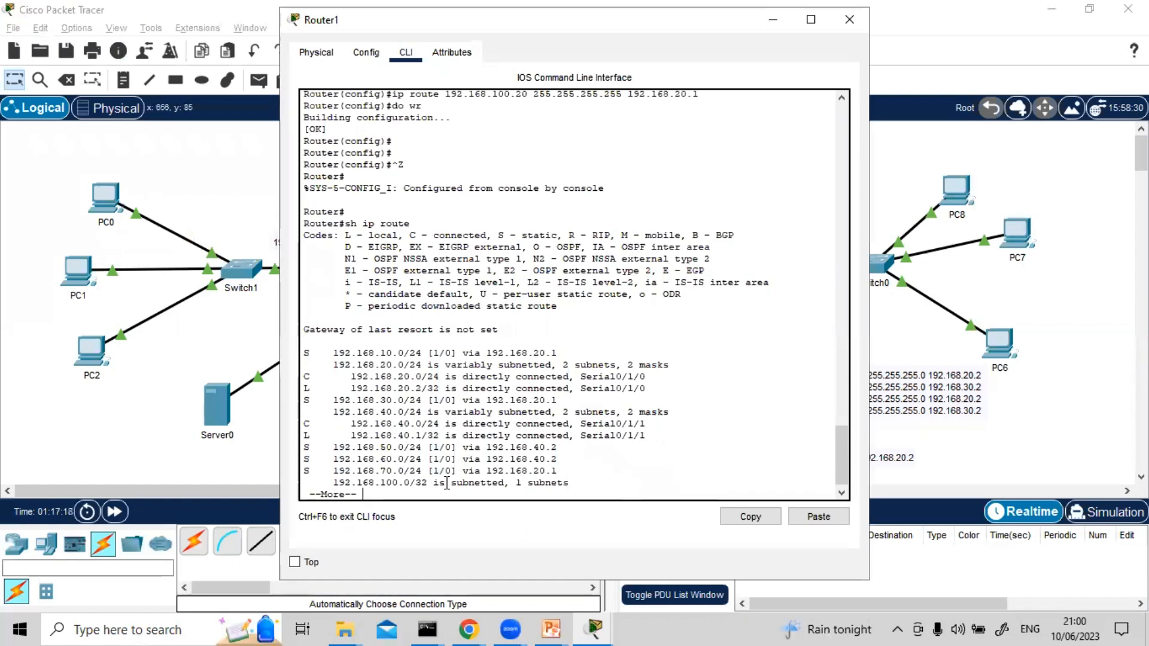
key("Return")
key("Return")
key("Return")
key("Return")
key("Return")
key("Return")
key("Return")
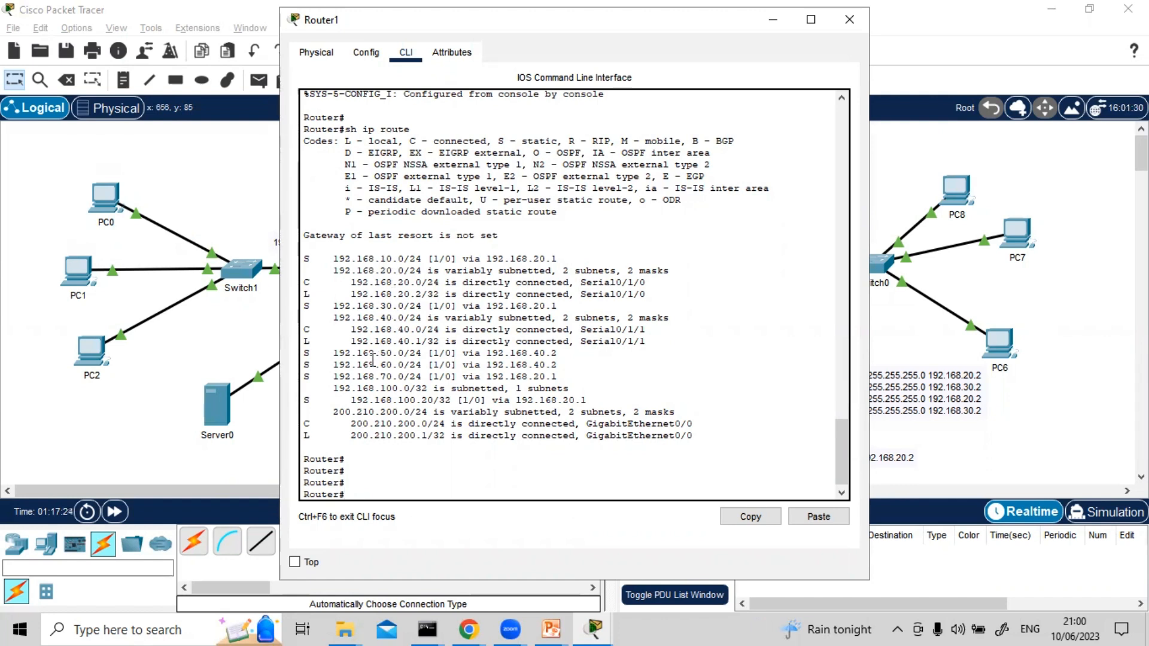
left_click_drag(350, 401, 453, 400)
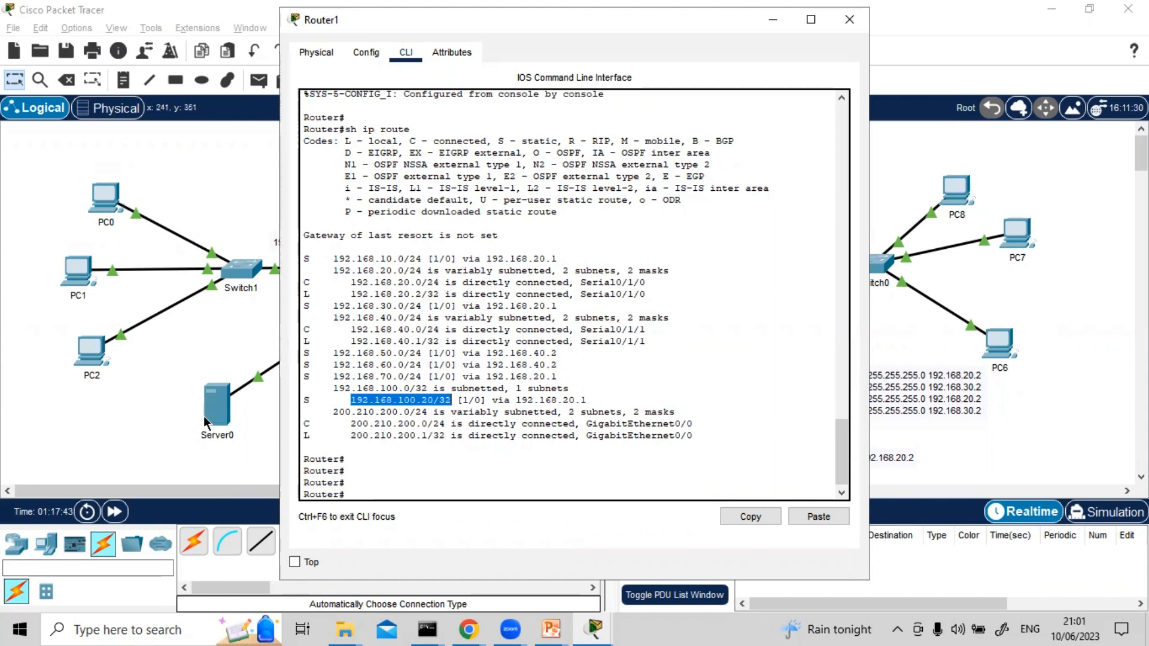
left_click(847, 20)
left_click(727, 142)
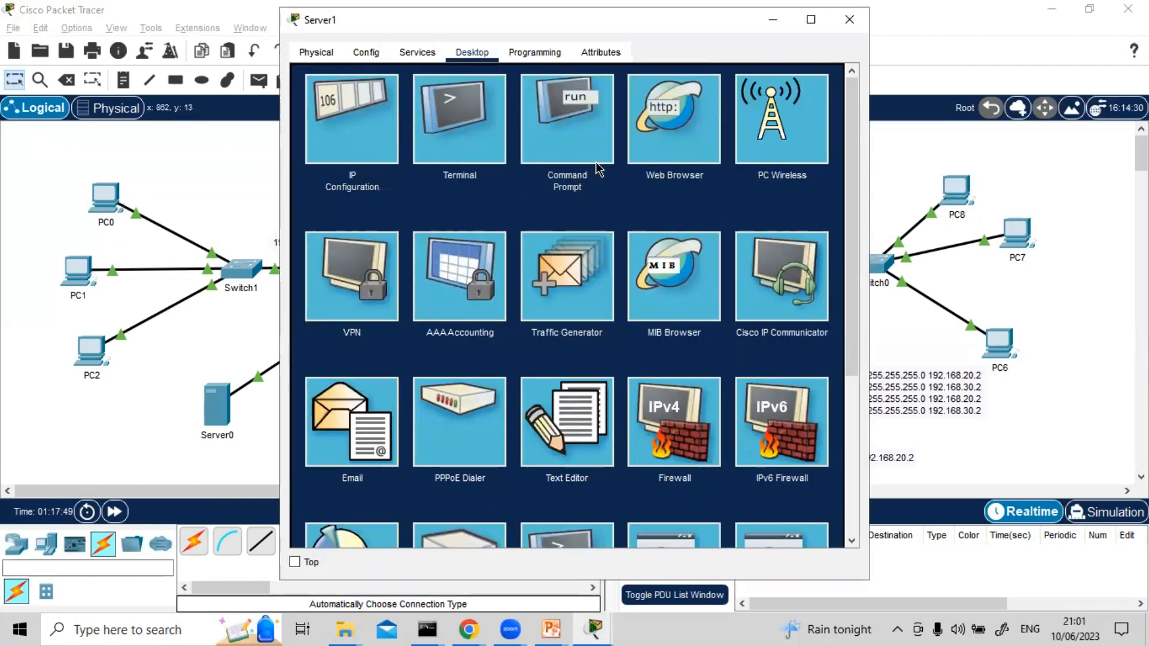
left_click(668, 124)
left_click(456, 98)
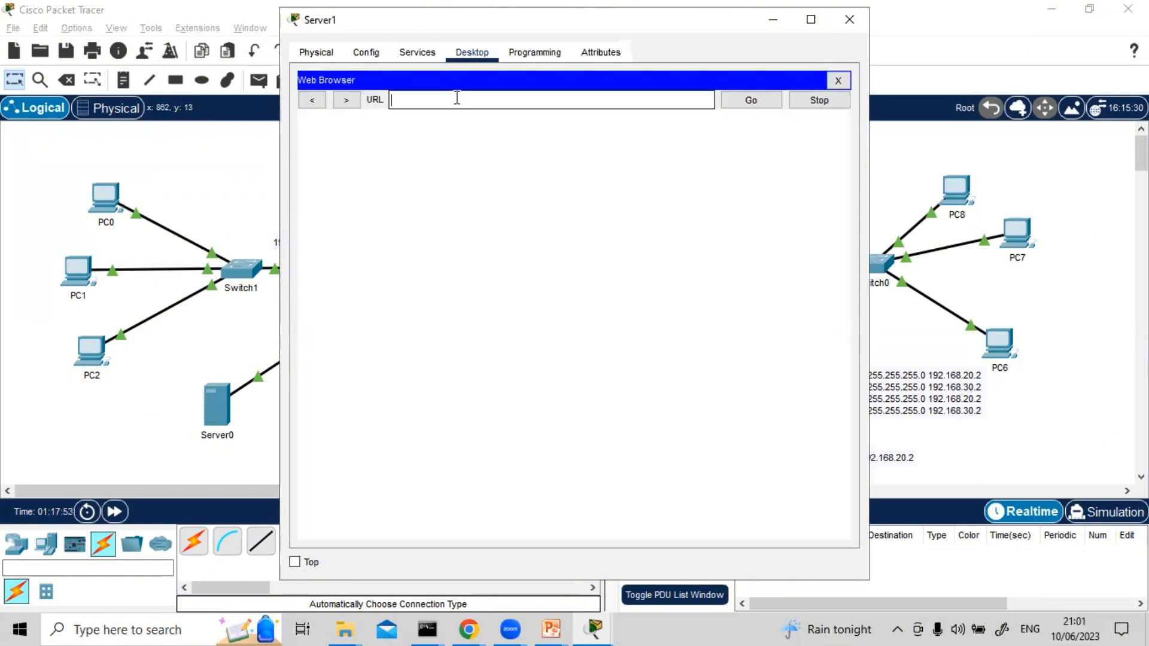
type("192")
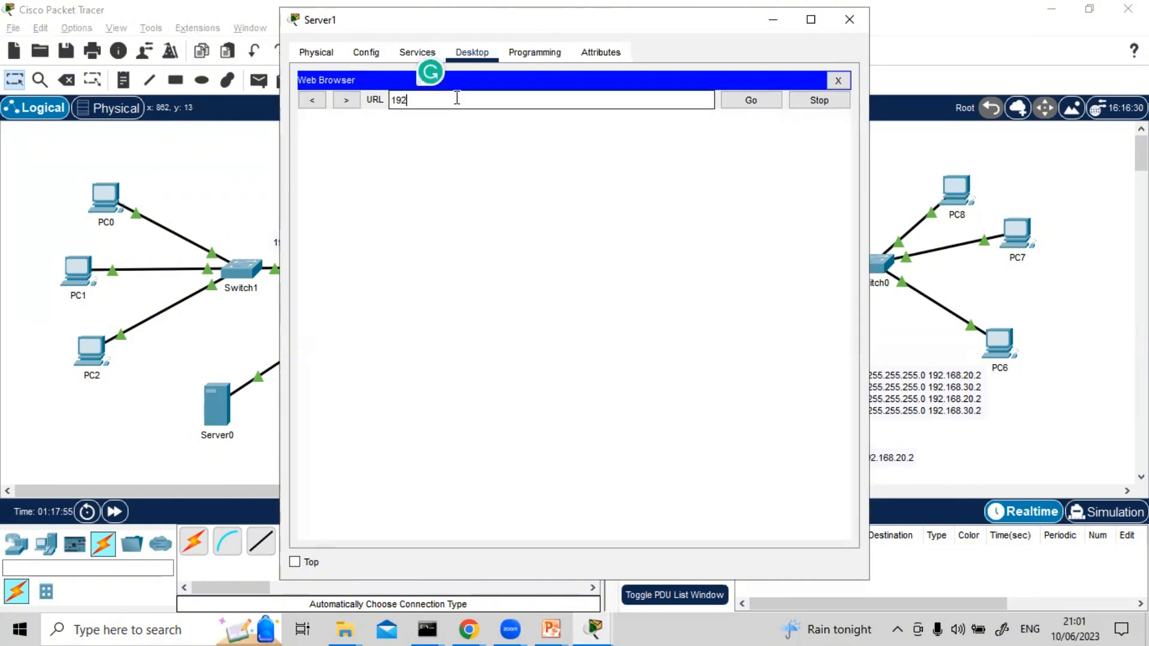
type(".168.")
type("100.20")
key("Return")
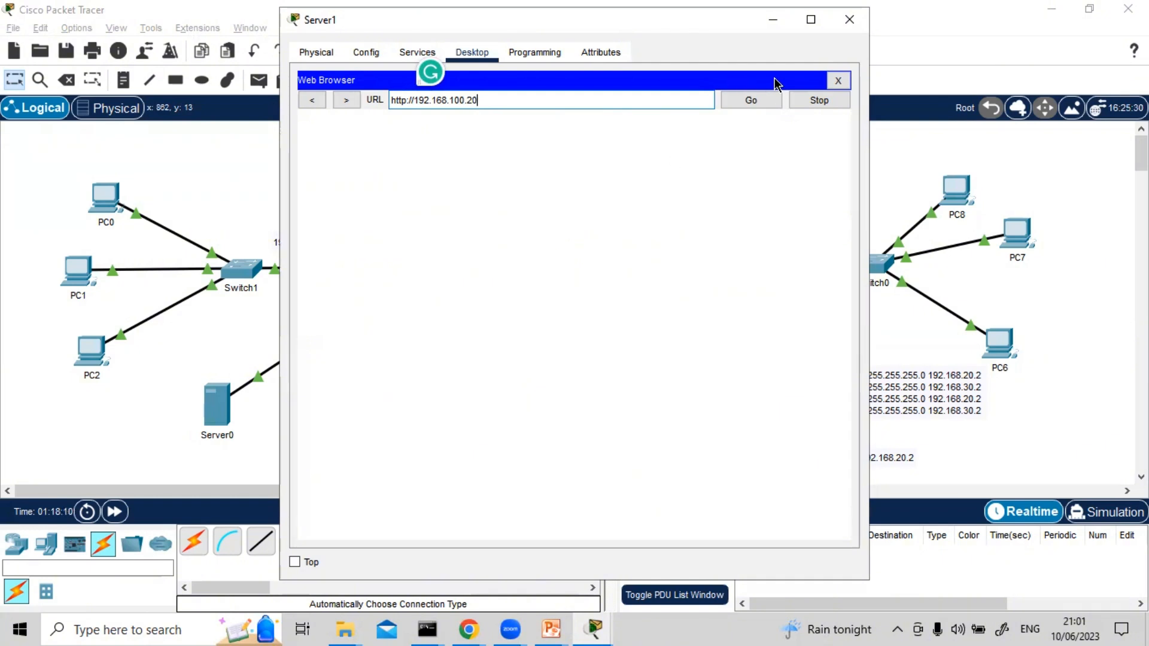
left_click(743, 100)
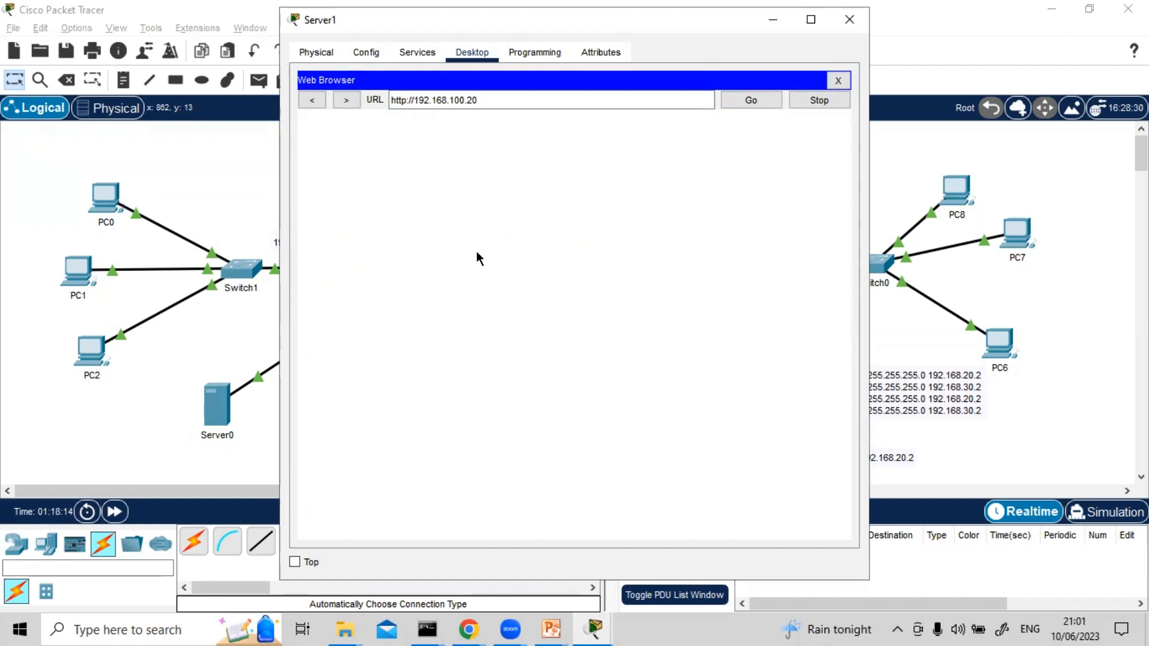
left_click(744, 102)
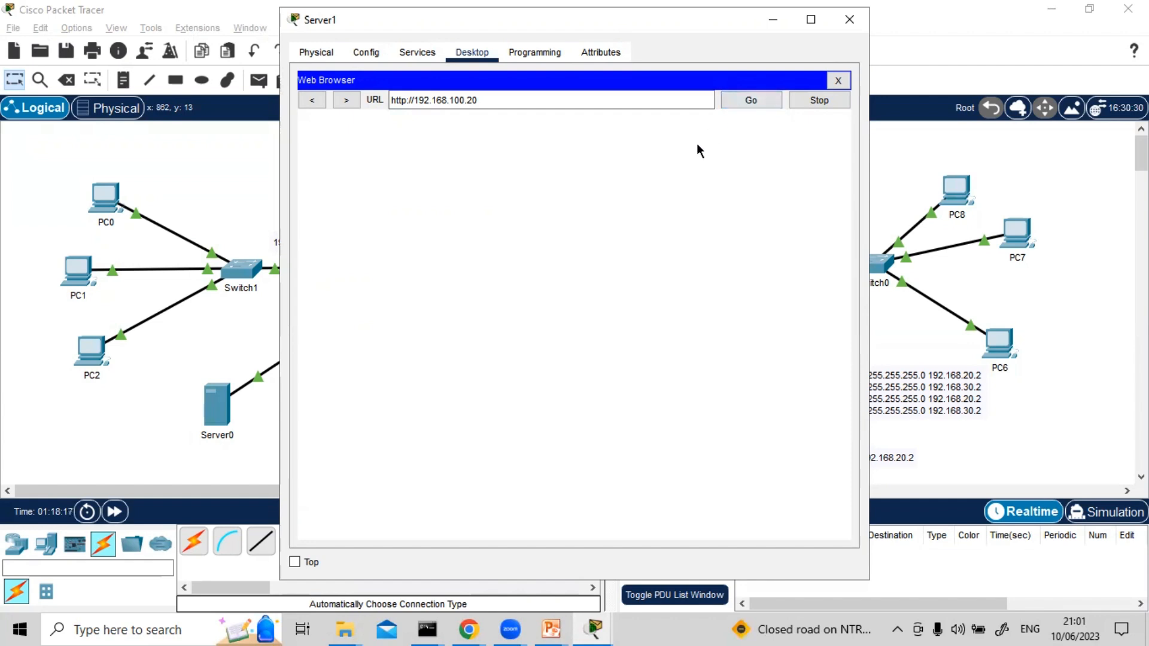
left_click(838, 80)
Start entering a ping command in Server1's Command Prompt and minimize the window
left_click(592, 138)
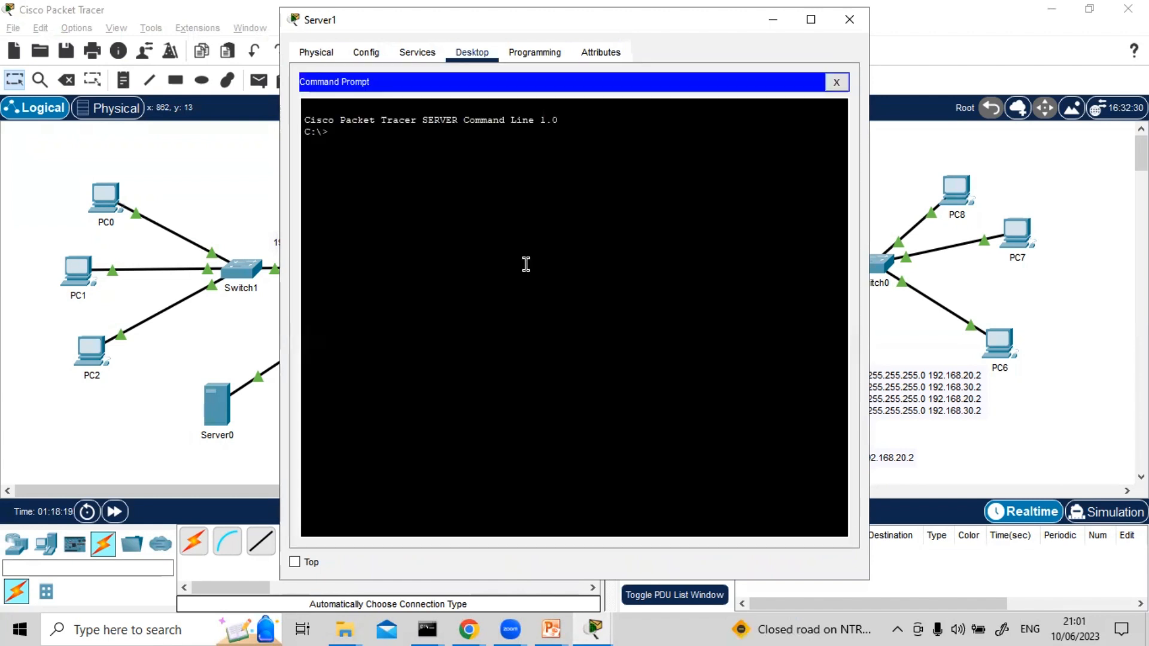
type("ping")
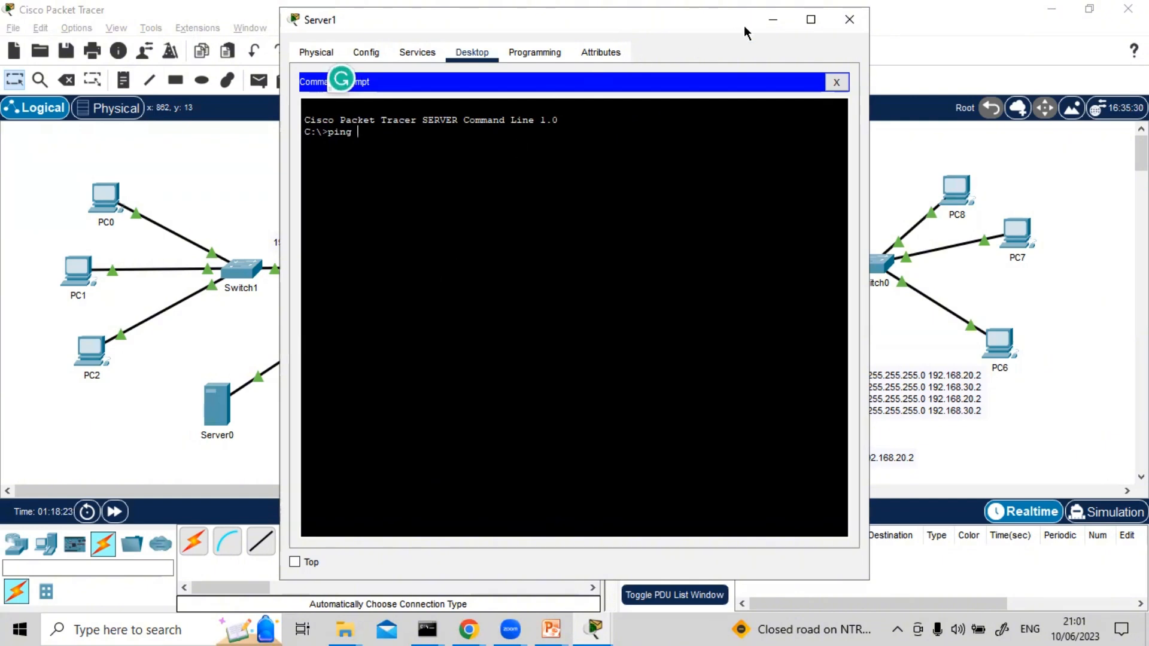
left_click(766, 20)
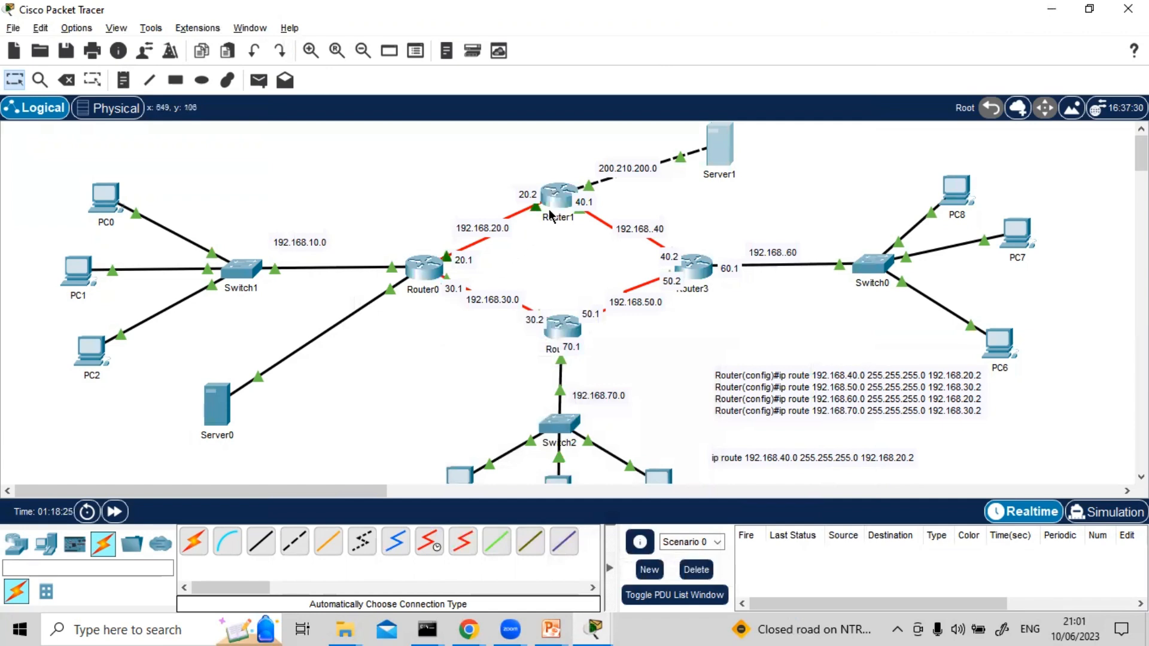
Review the routing table in Router1's CLI against the topology and close the window
left_click(558, 195)
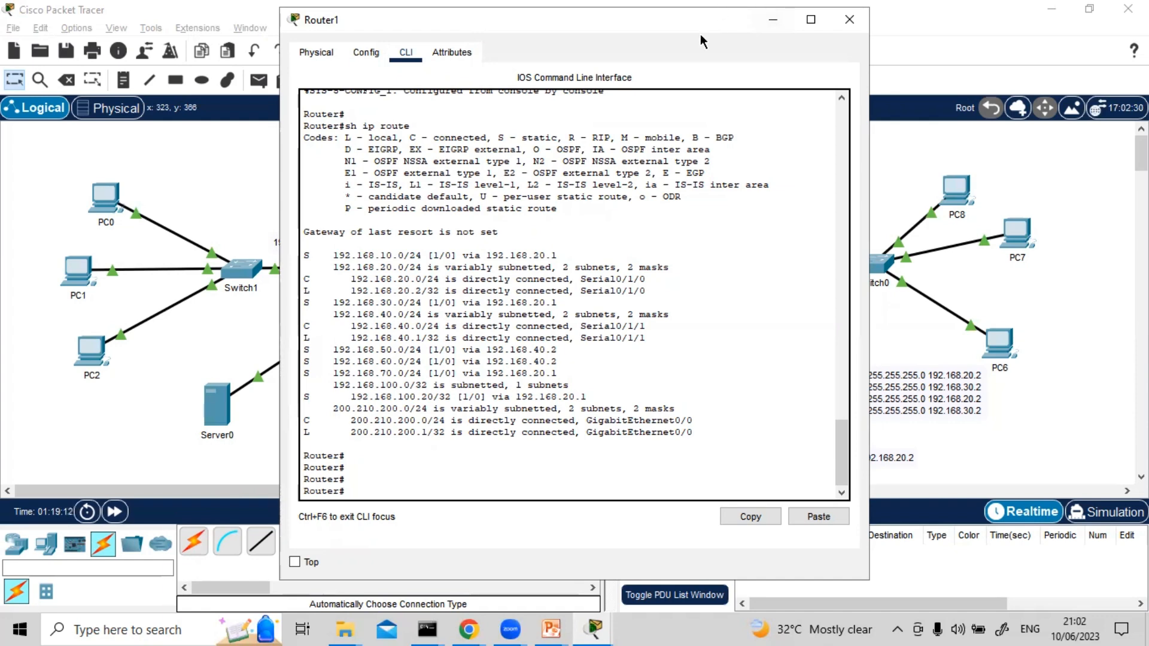
left_click_drag(700, 29, 949, 135)
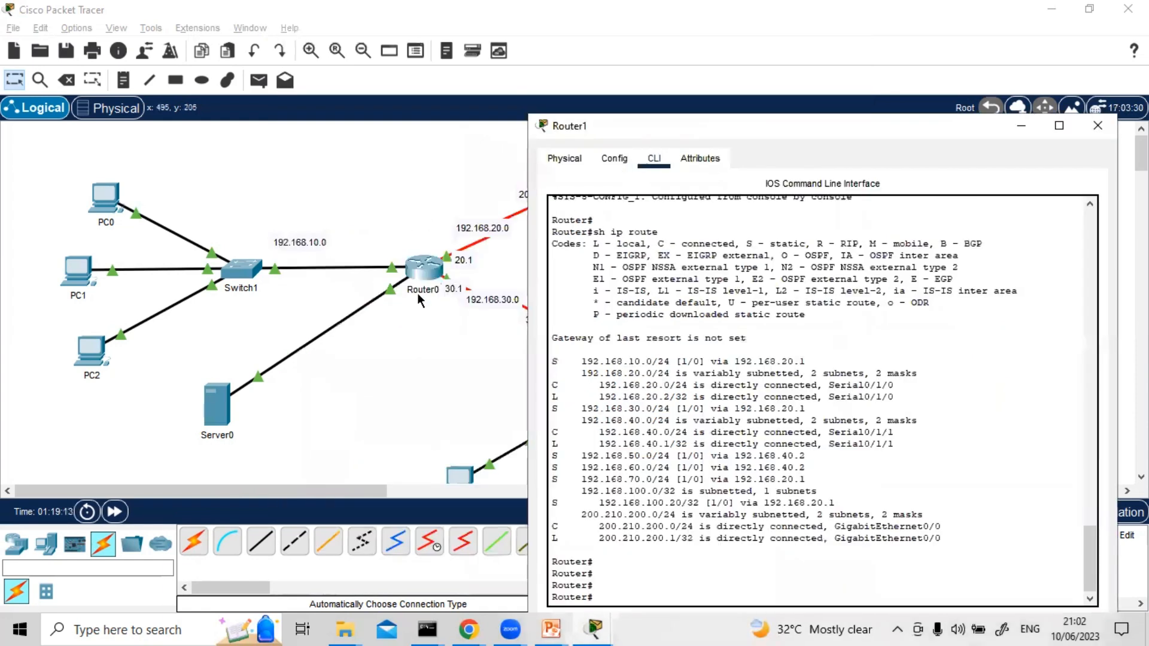
left_click(1097, 126)
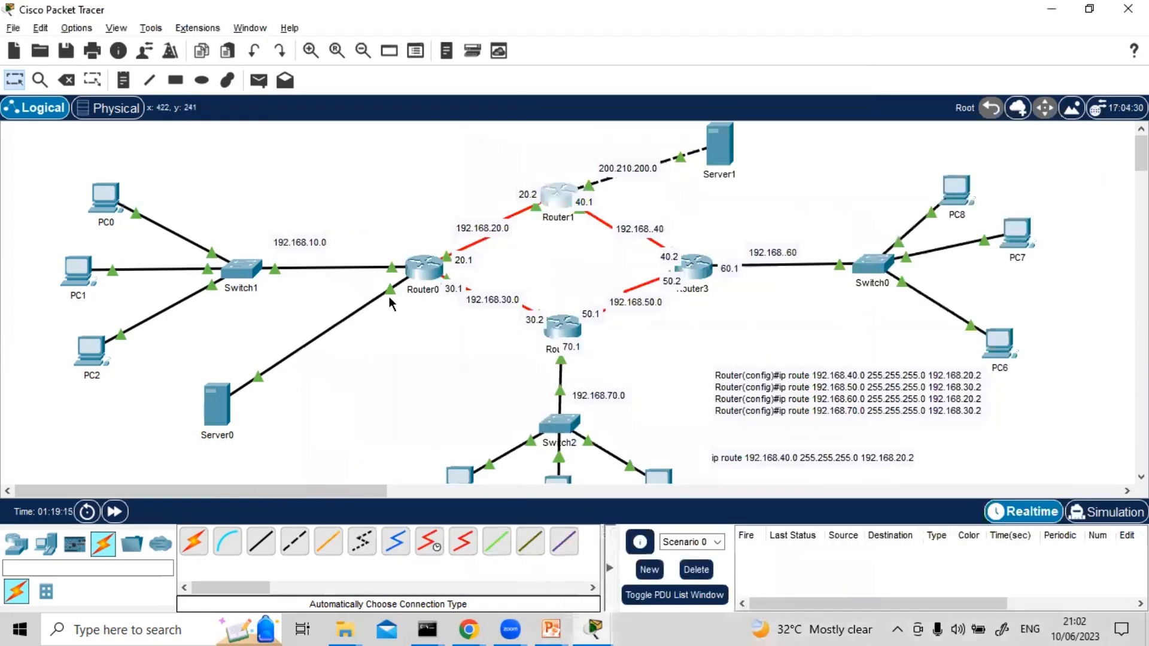
Ping 200.210.200.10 from Server0's Command Prompt and close the prompt
left_click(212, 412)
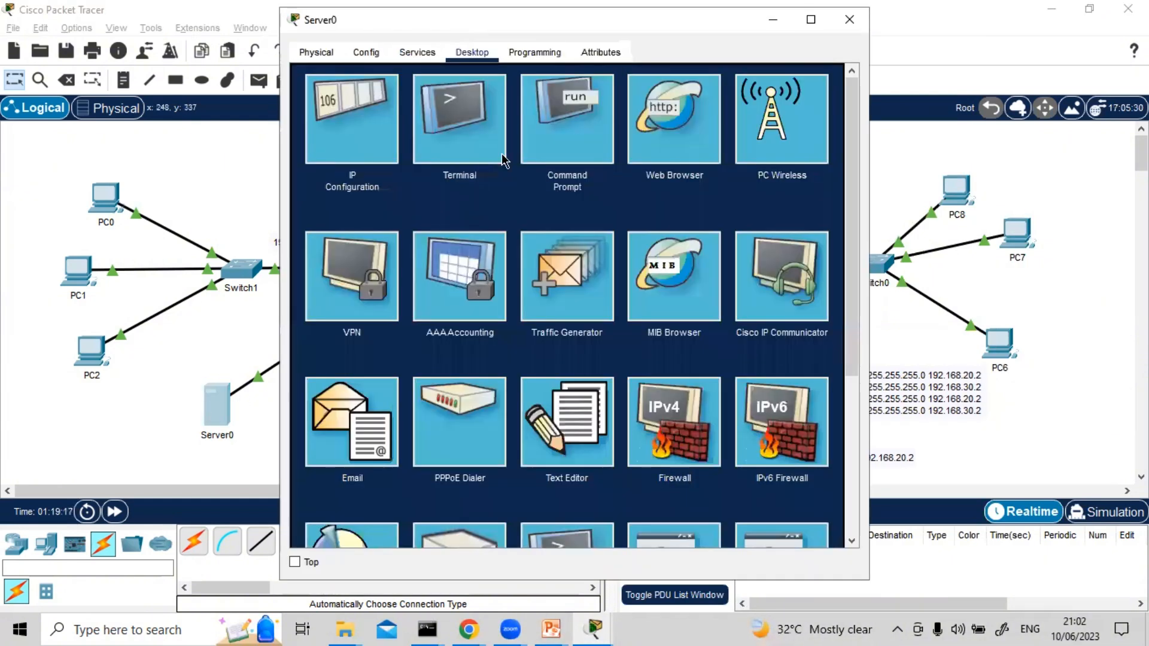
left_click(540, 130)
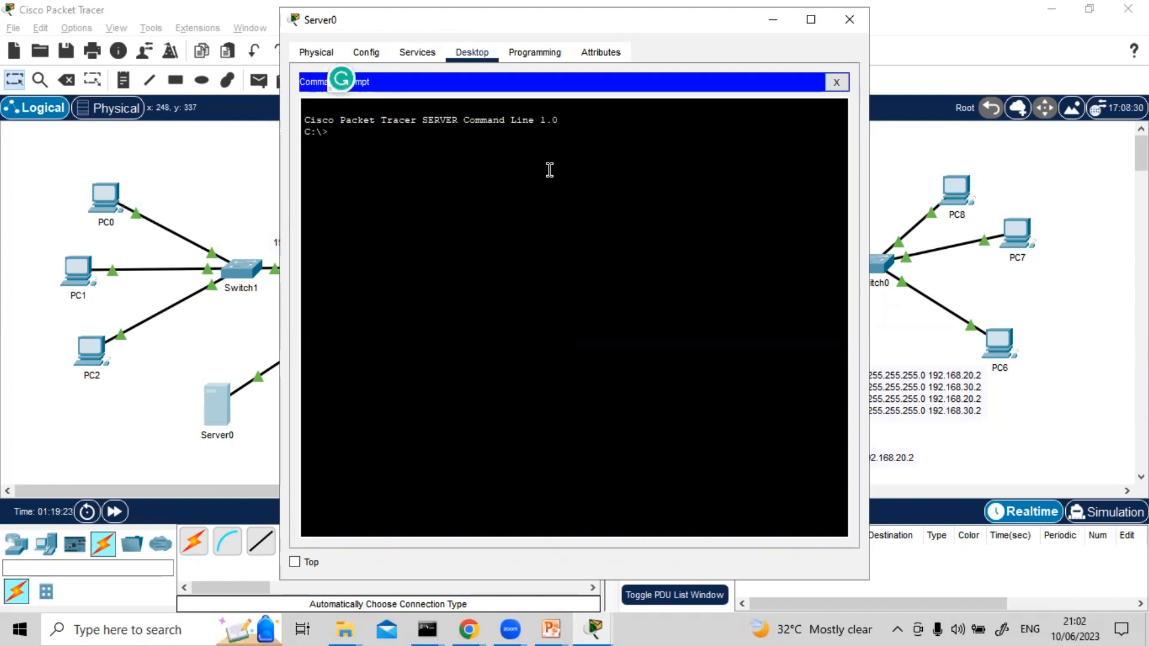
type("ping 200.210.200.10")
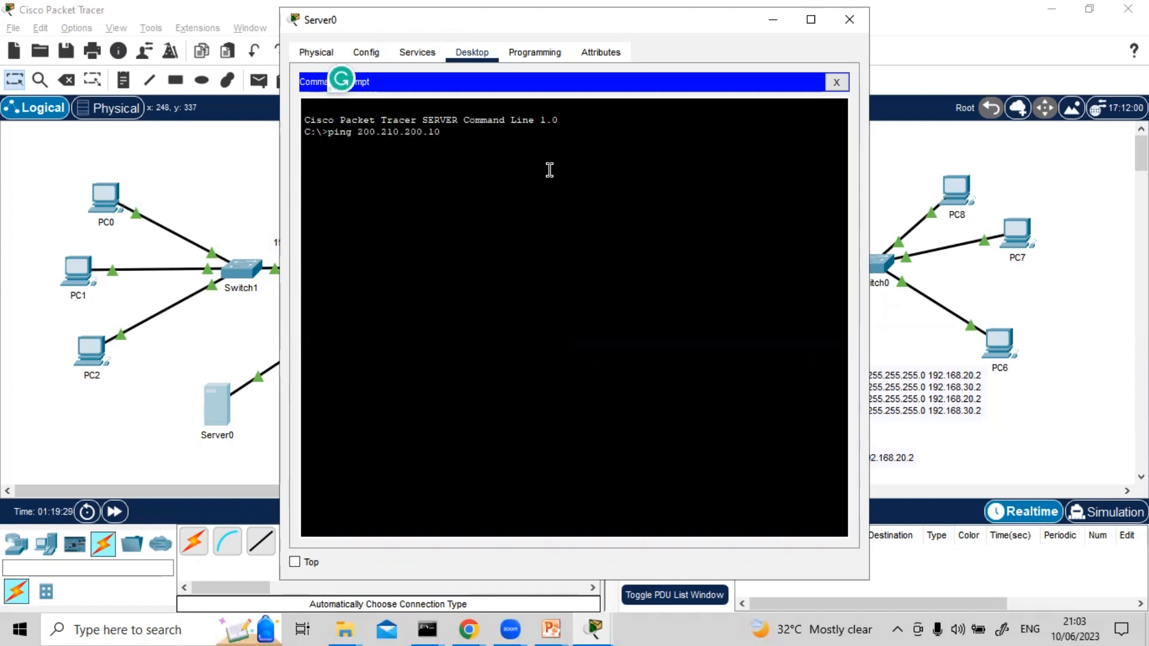
key("Return")
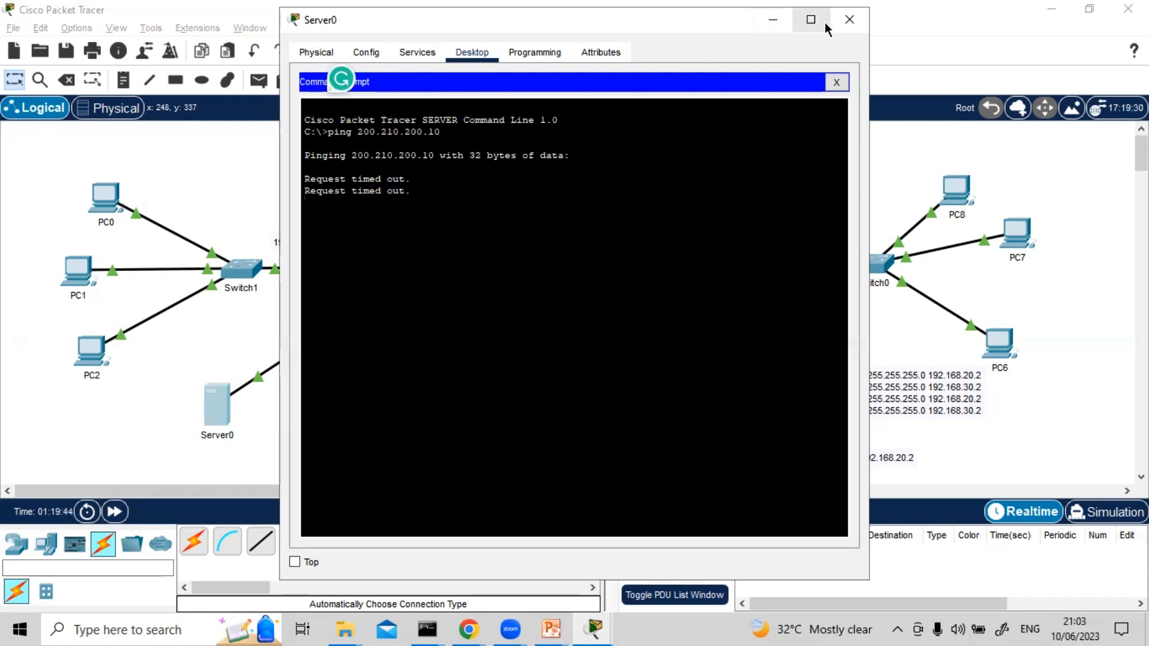
left_click(846, 85)
Check the default gateway in Server0's IP Configuration and close the window
left_click(337, 141)
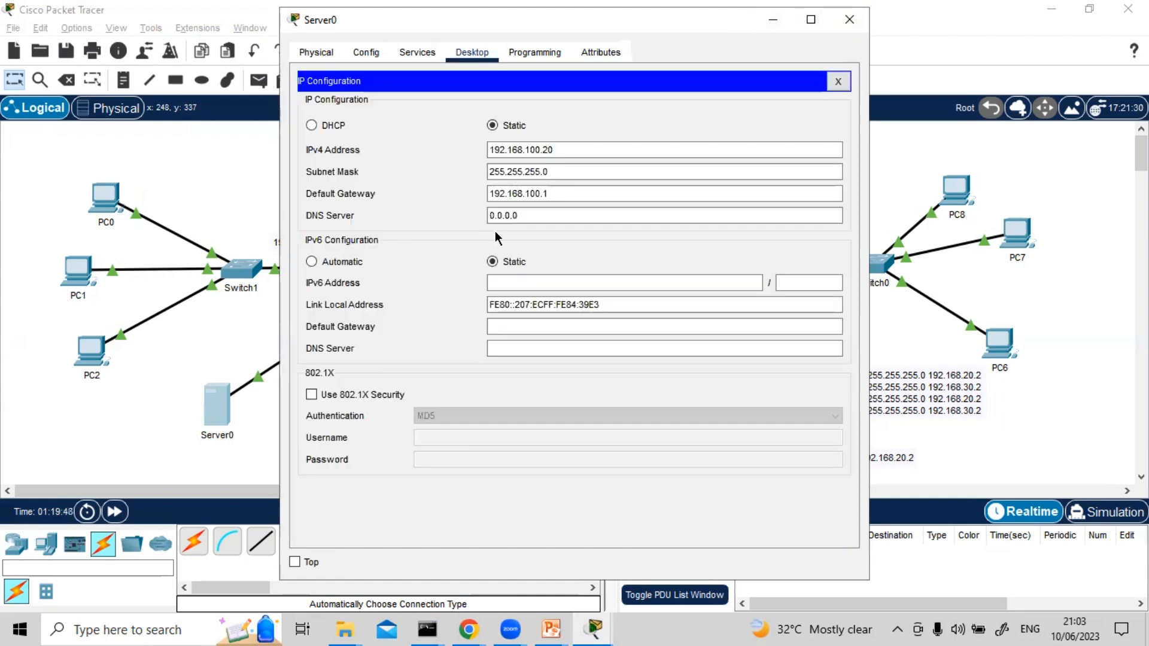
left_click(545, 194)
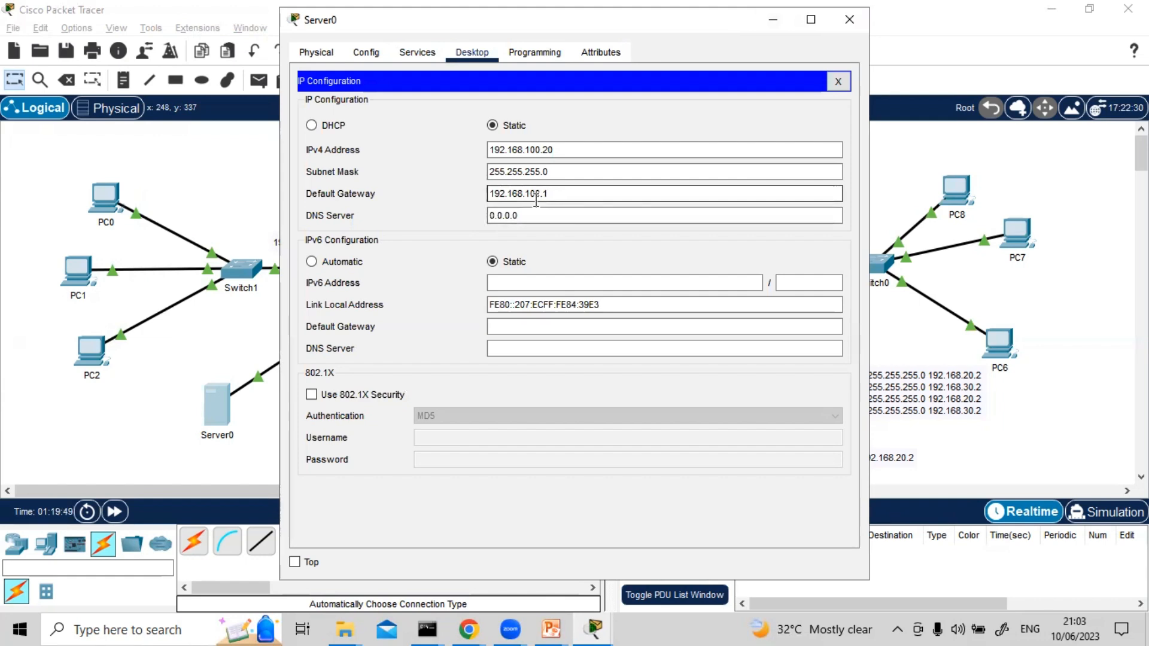
left_click(848, 22)
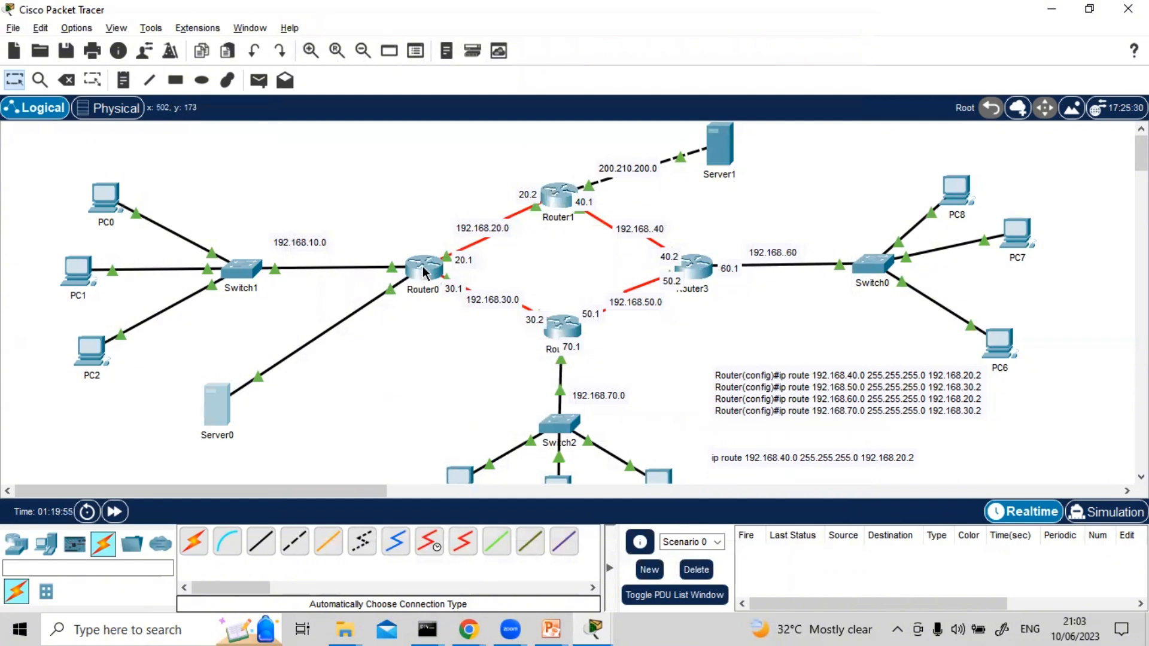
Enter interface configuration mode for g0/1 in Router0's CLI
mouse_move(423, 272)
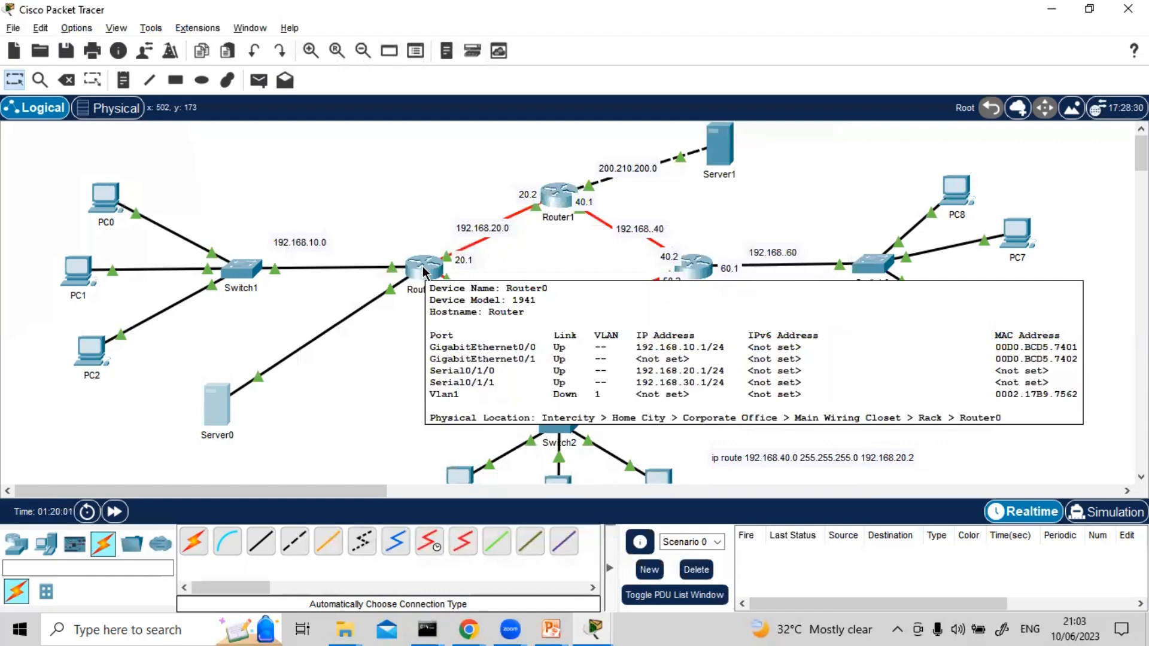
left_click(422, 272)
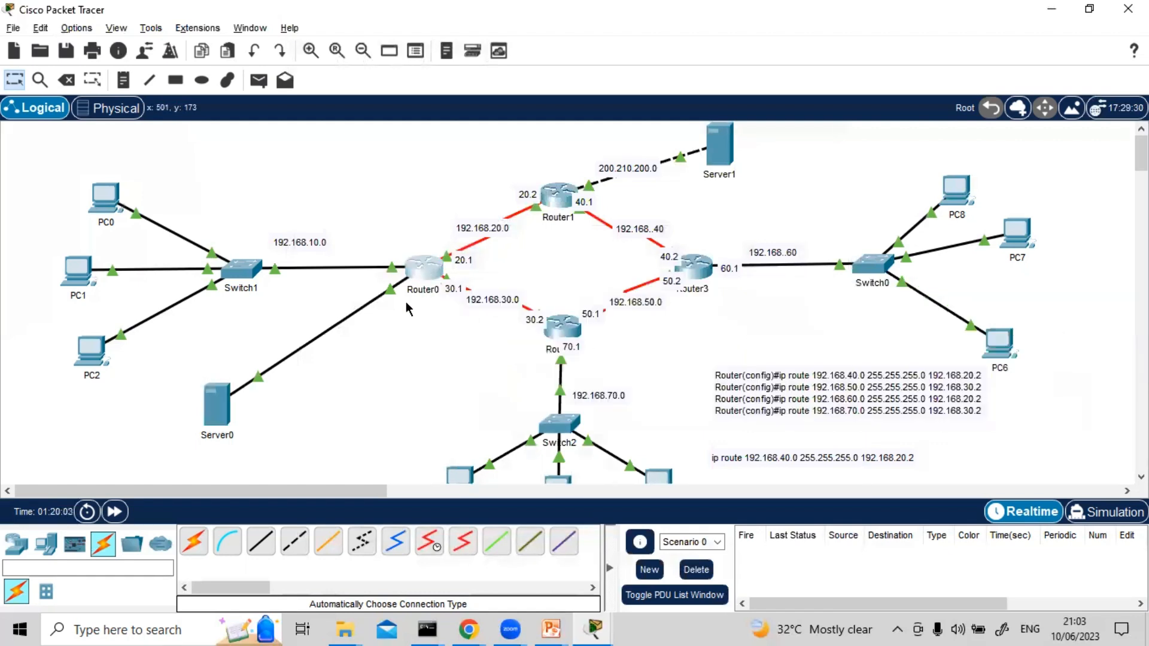
type("i")
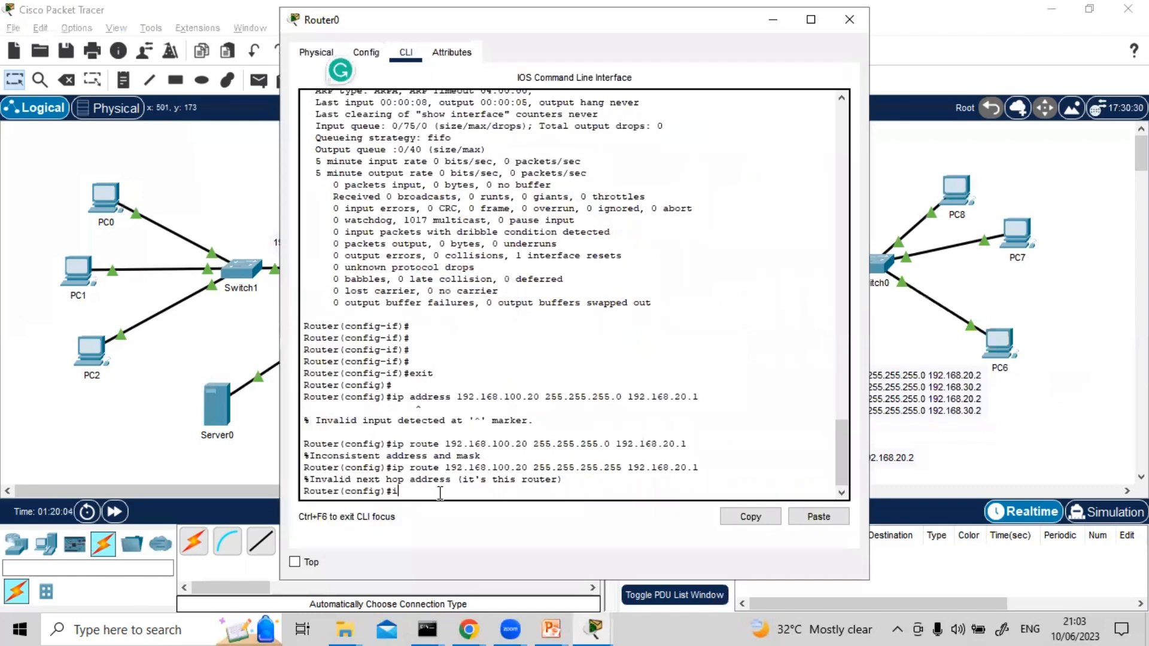
type("nt g0/1")
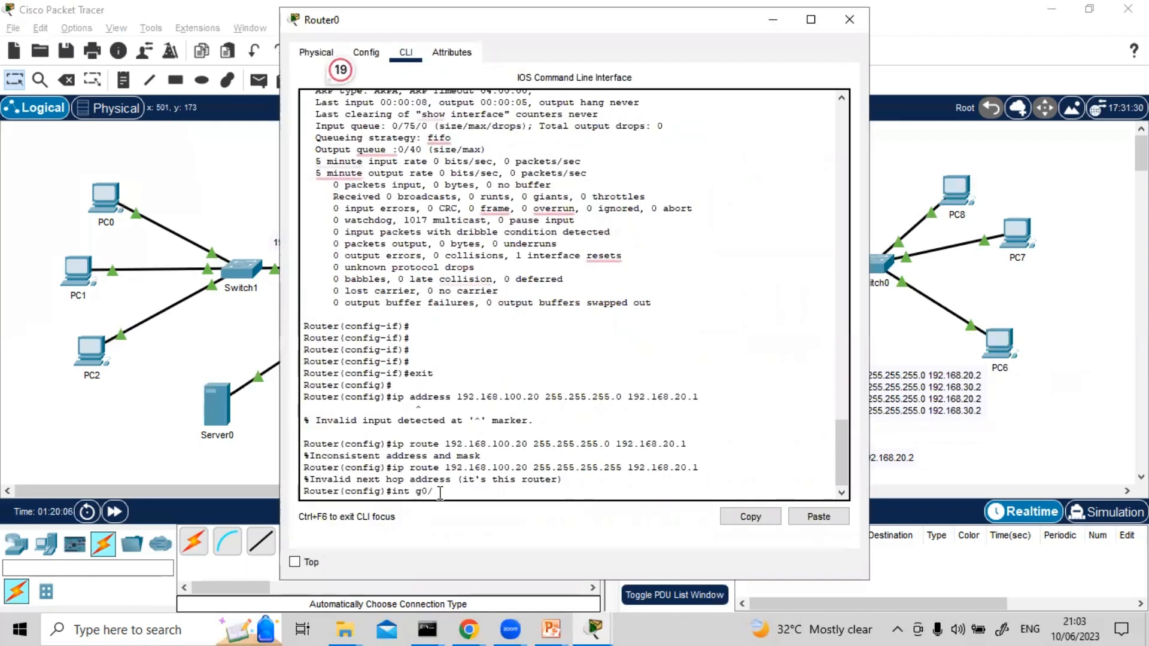
key("Return")
Assign IP address 192.168.100.1 with subnet mask 255.255.255.0 to Router0's g0/1 interface
type("ip a")
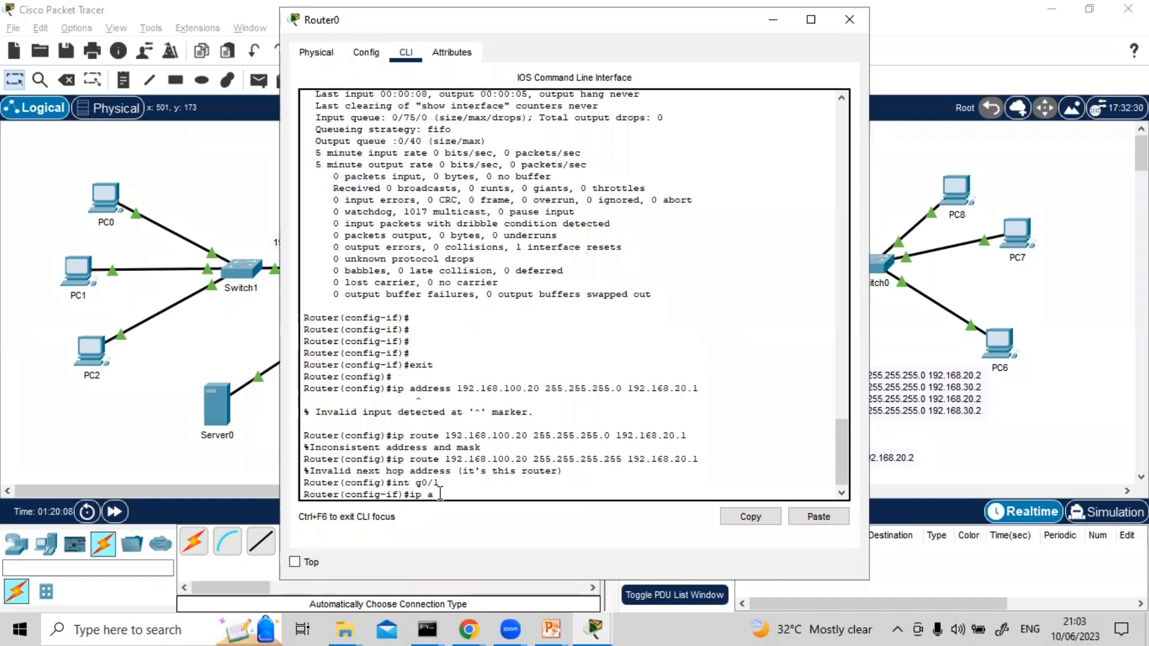
type("dd")
key("Tab")
type("19")
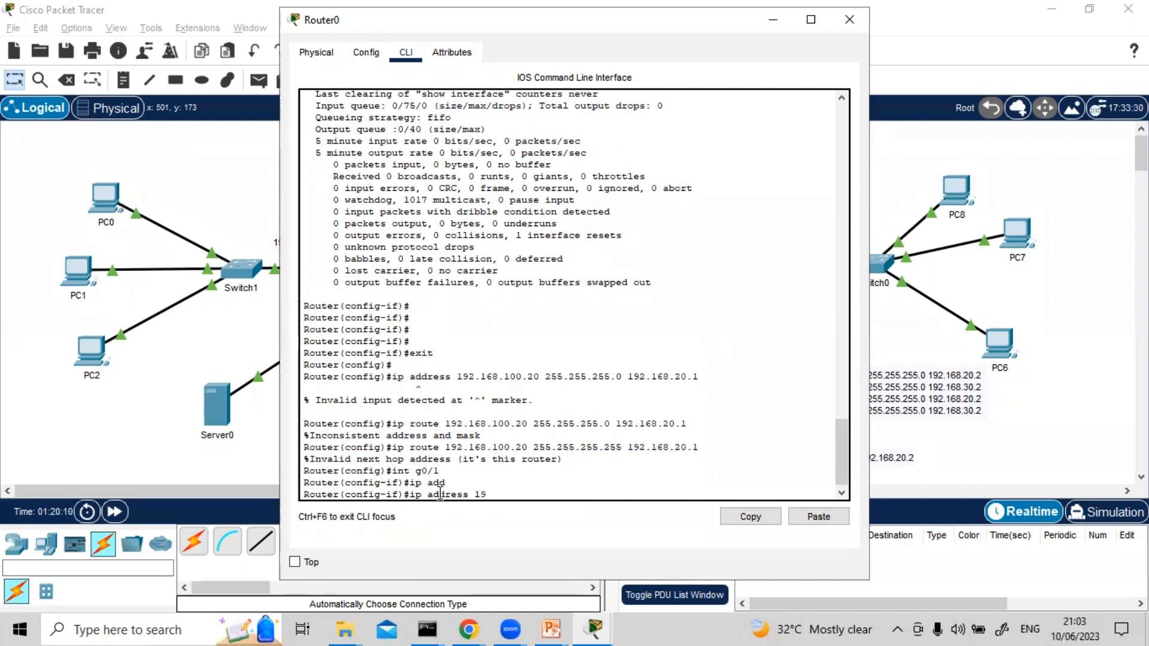
type("2.168.100.")
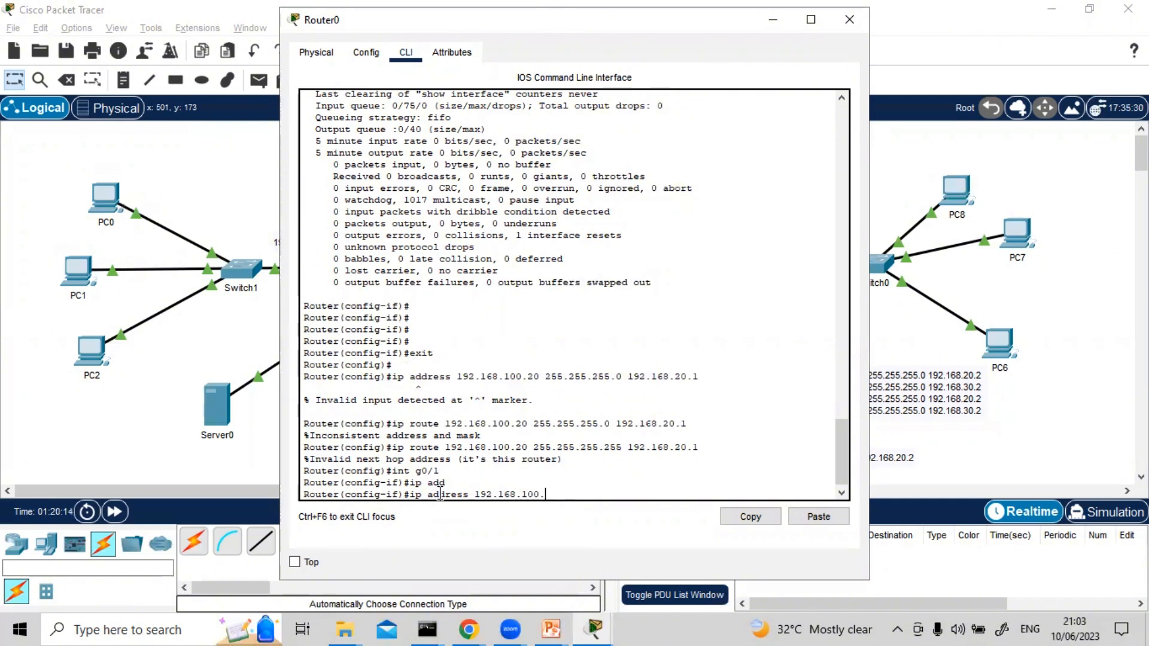
type("1 255.255.255.0")
key("Return")
Enable Router0's g0/1 interface with no shut, close the router window and check the interface addresses
type("no")
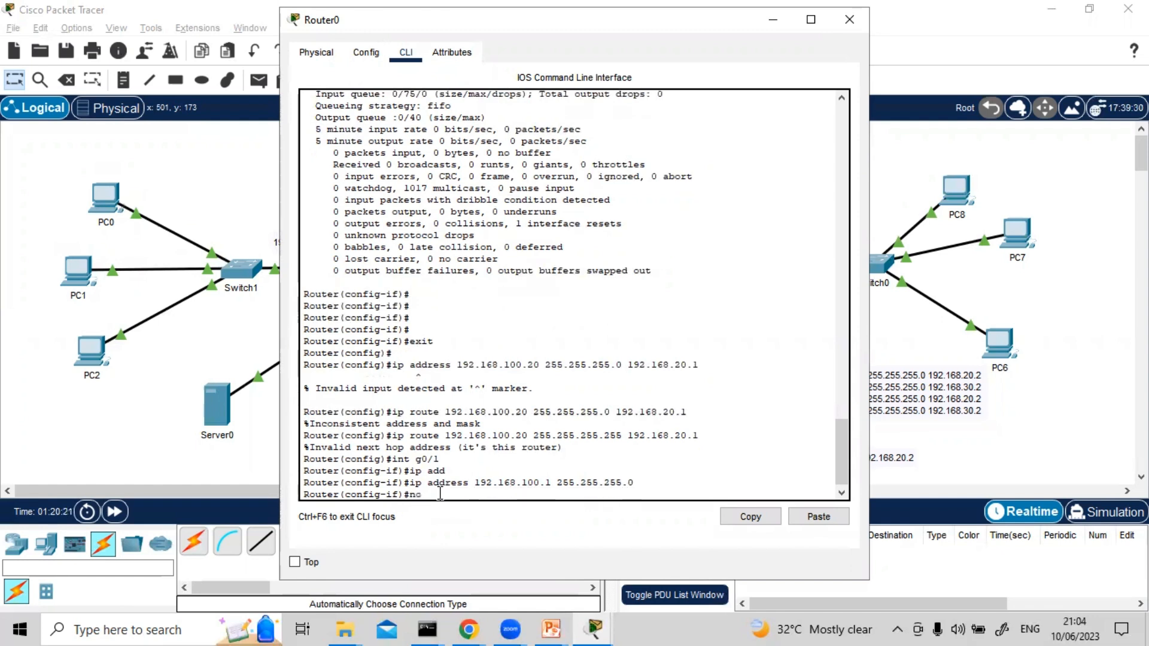
type(" shut")
key("Return")
key("Return")
key("Return")
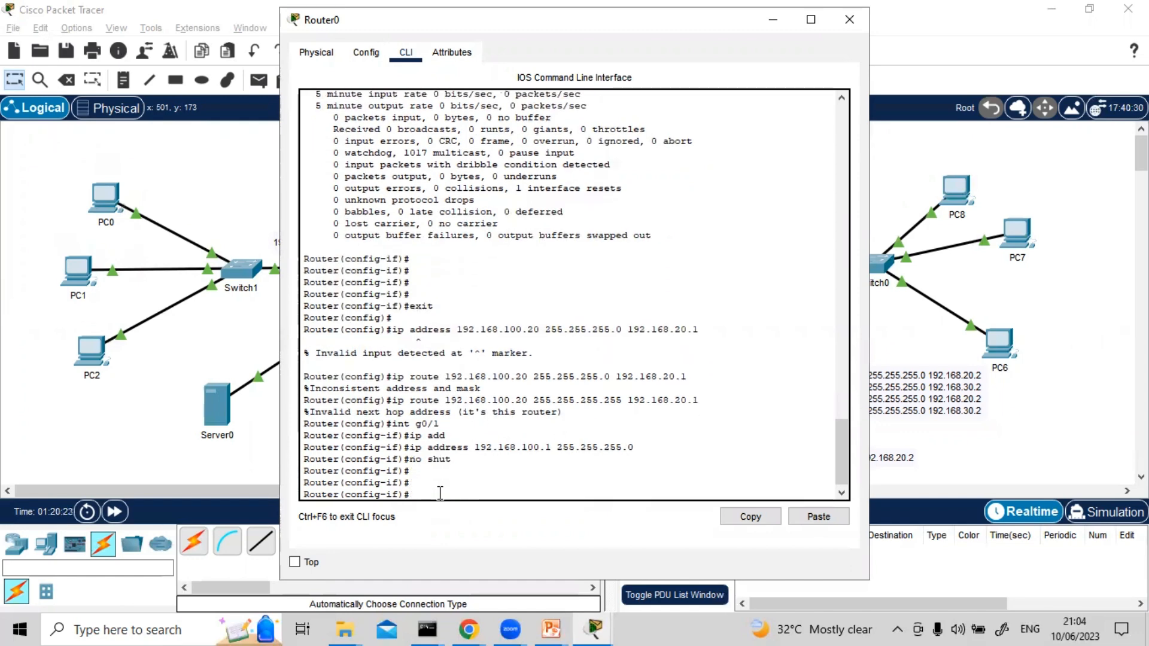
left_click(848, 25)
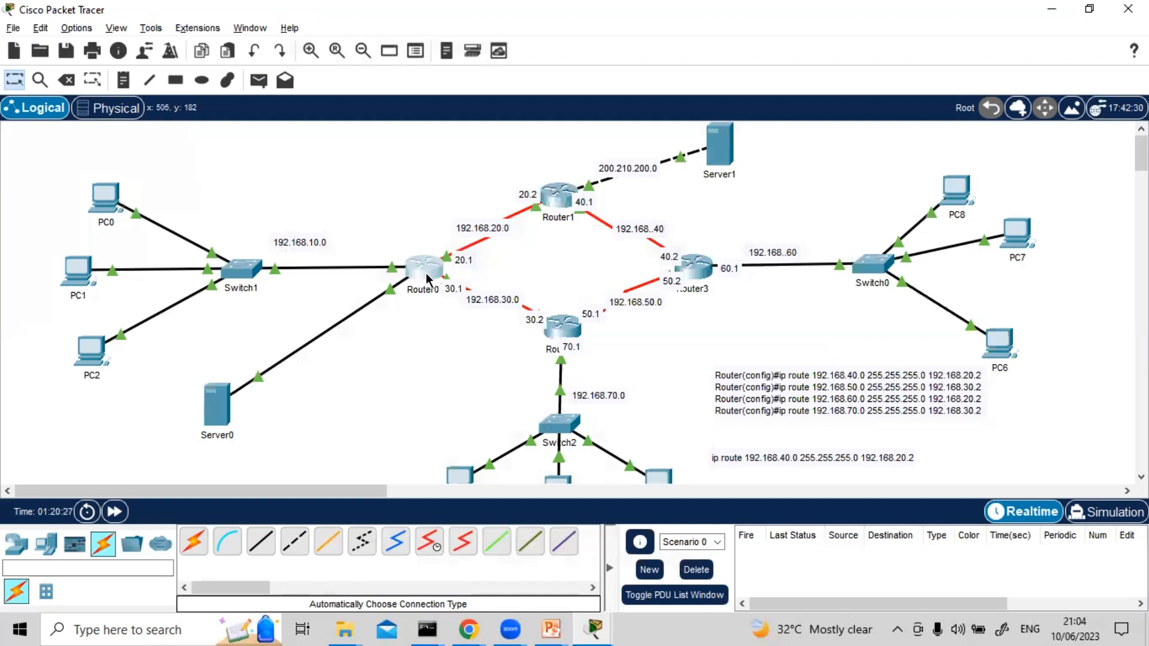
mouse_move(425, 276)
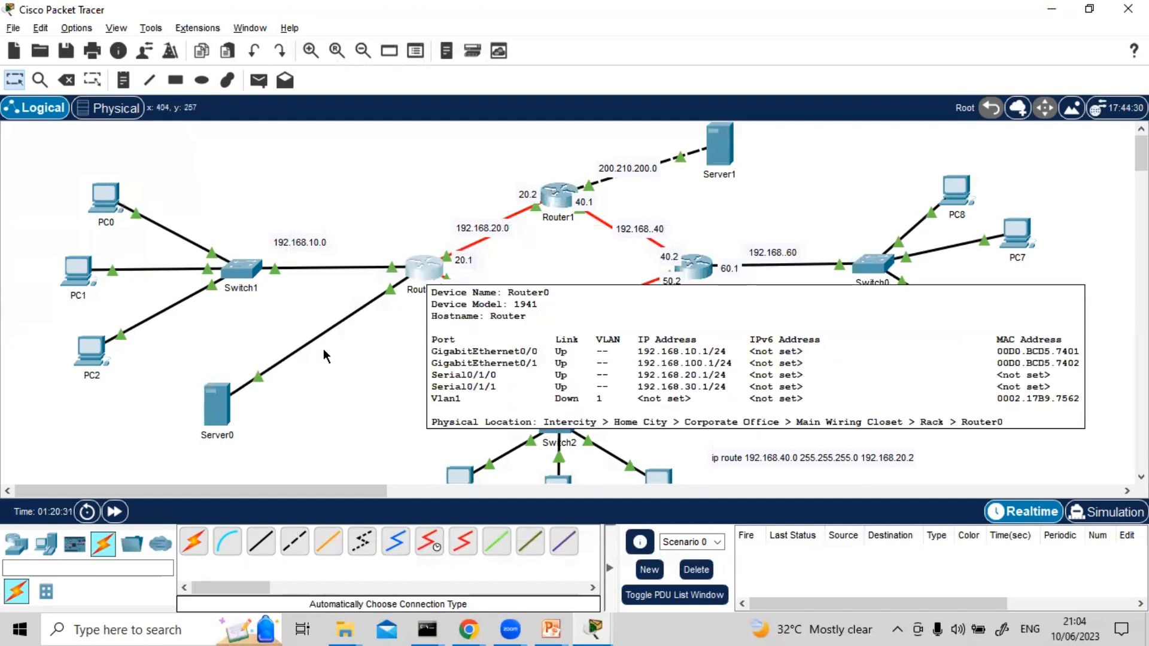
Ping 192.168.100.20 from Server1's Command Prompt and close the prompt
left_click(721, 149)
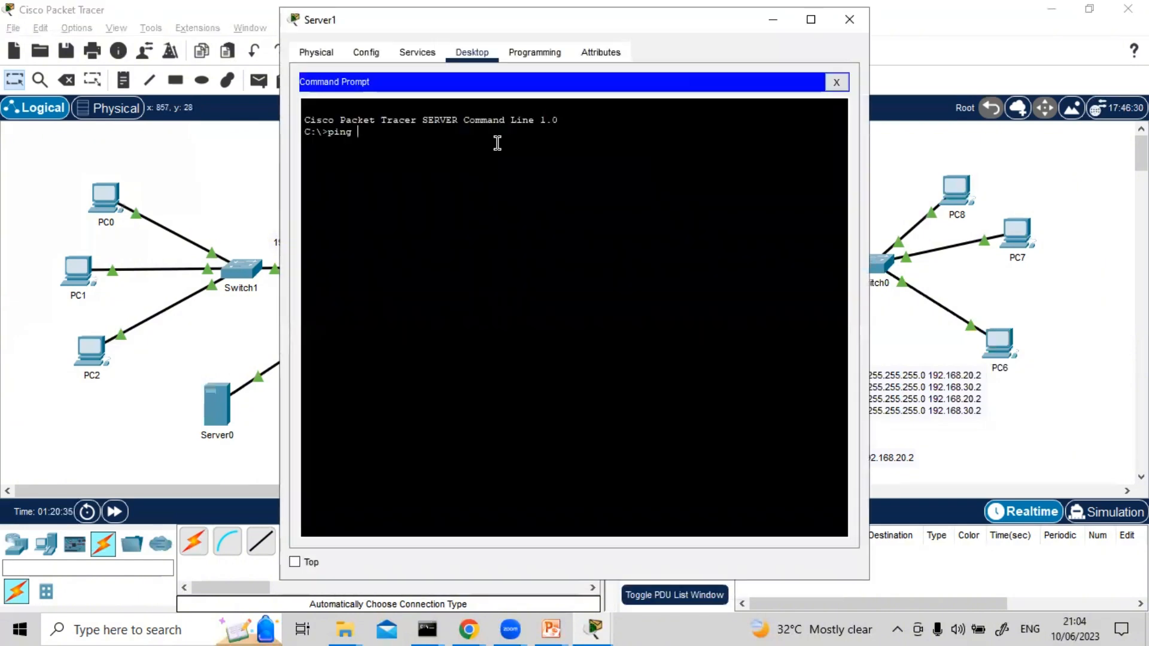
type("192.")
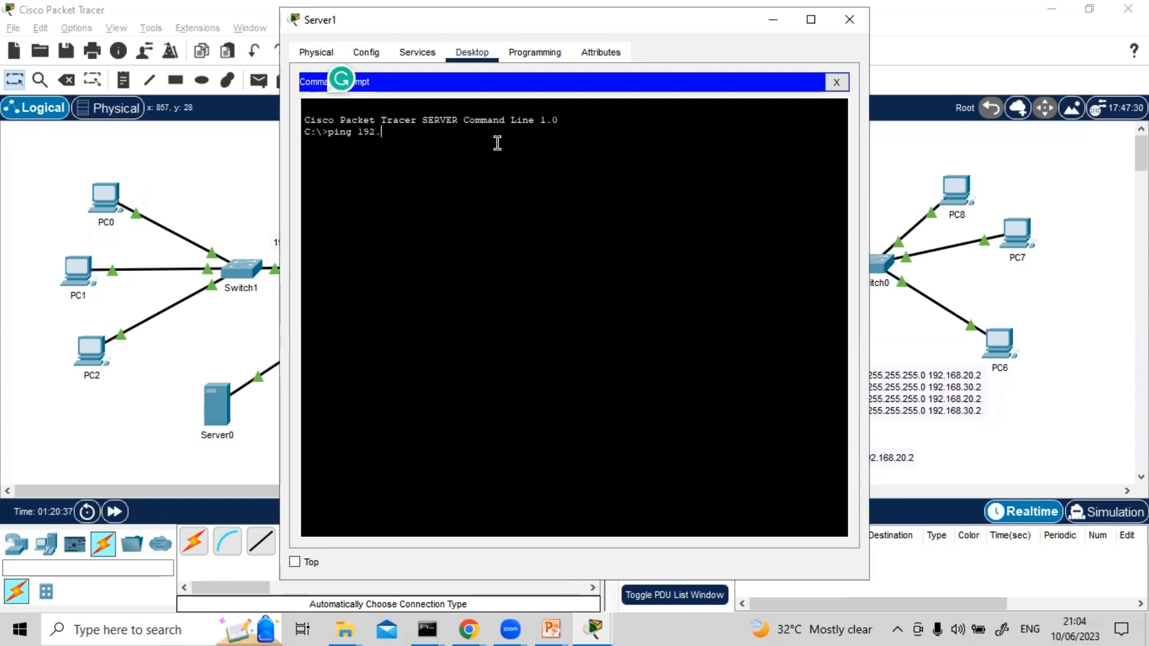
type("168.100.20")
key("Return")
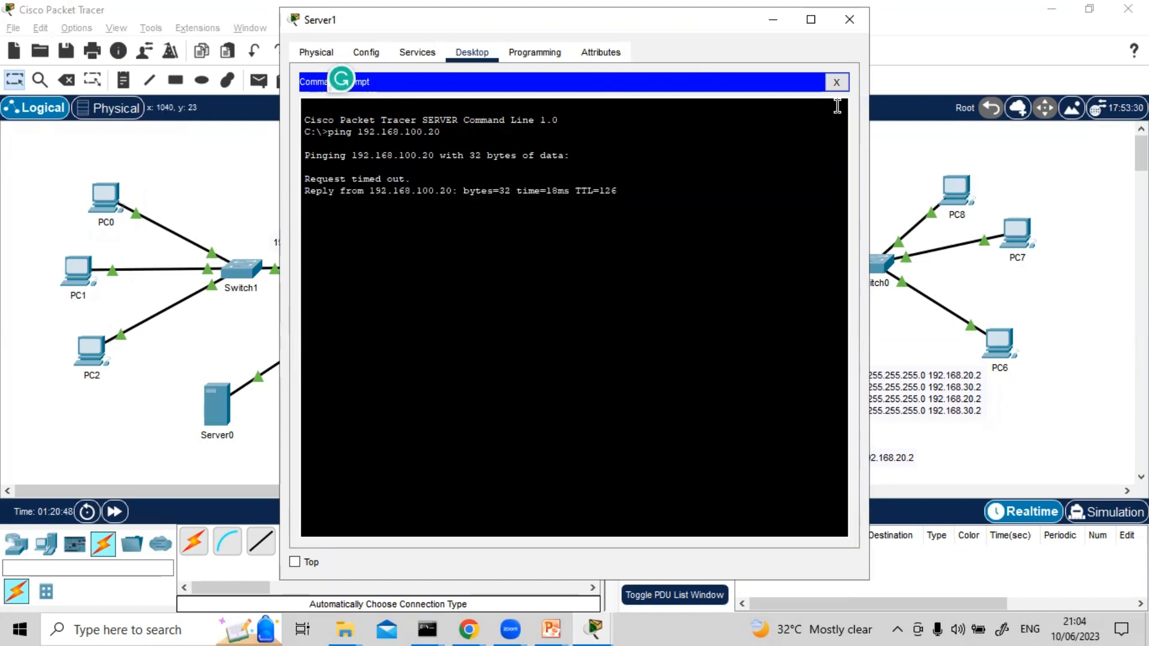
left_click(836, 83)
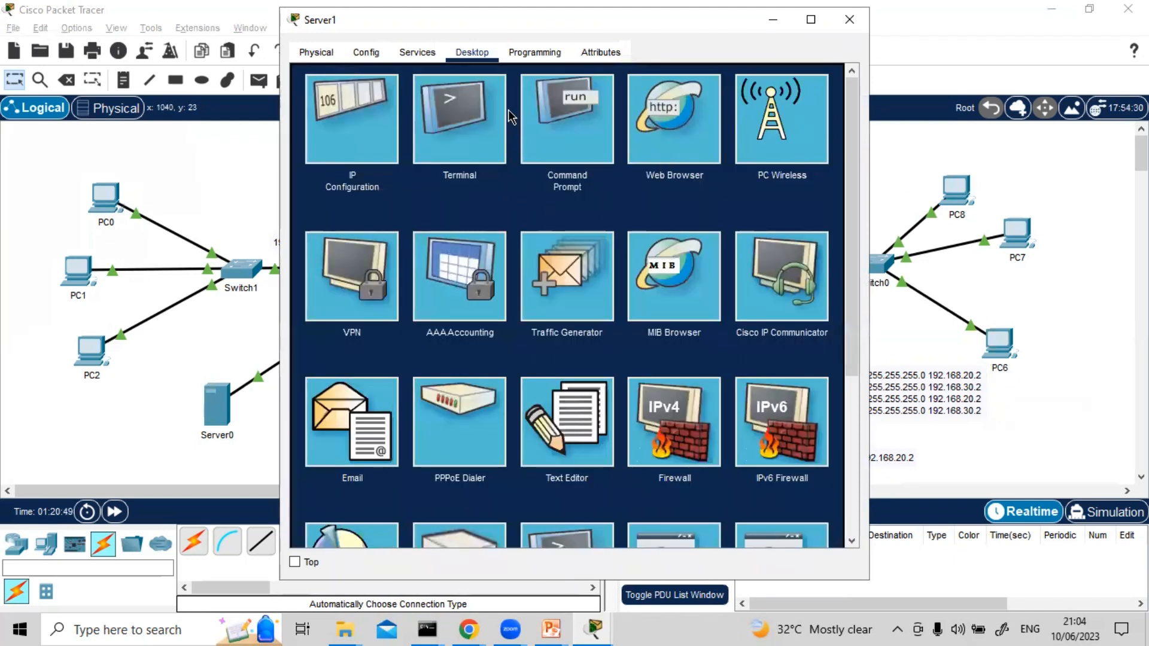
left_click(670, 142)
left_click(514, 98)
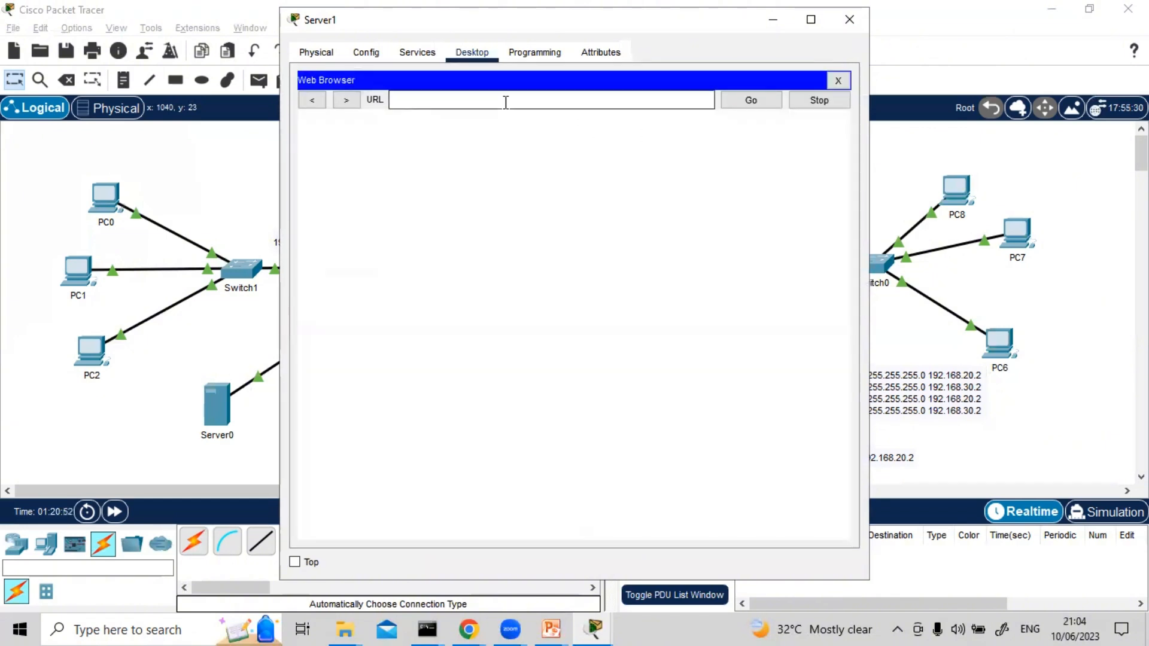
type("192.168.")
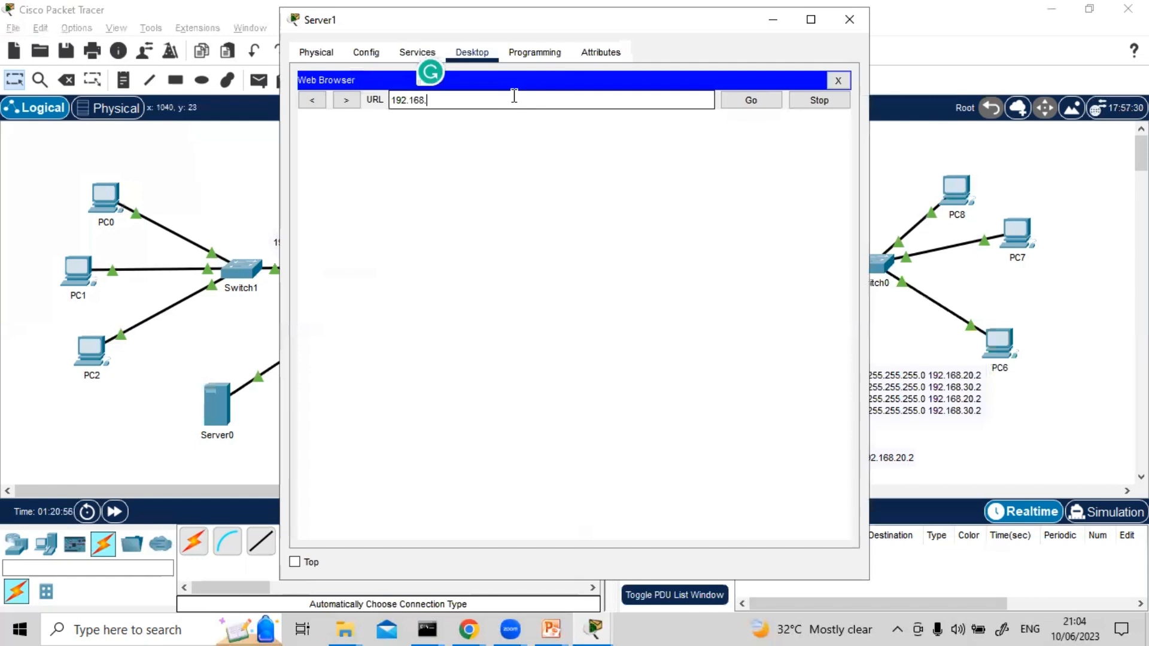
type("100.20")
key("Return")
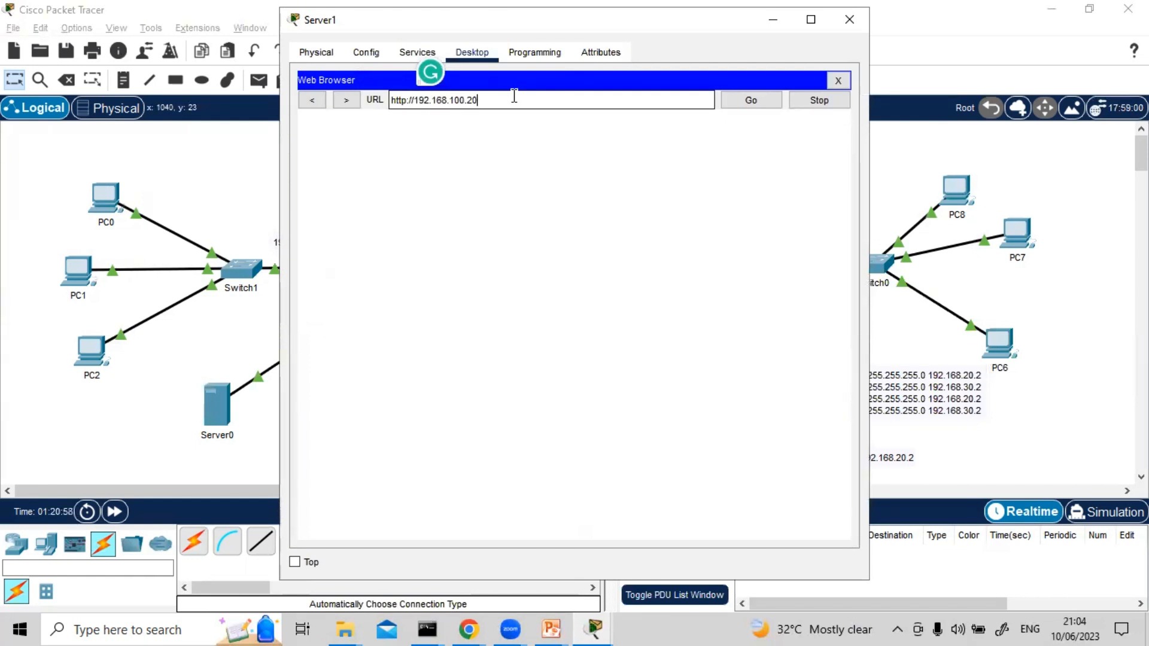
left_click(749, 97)
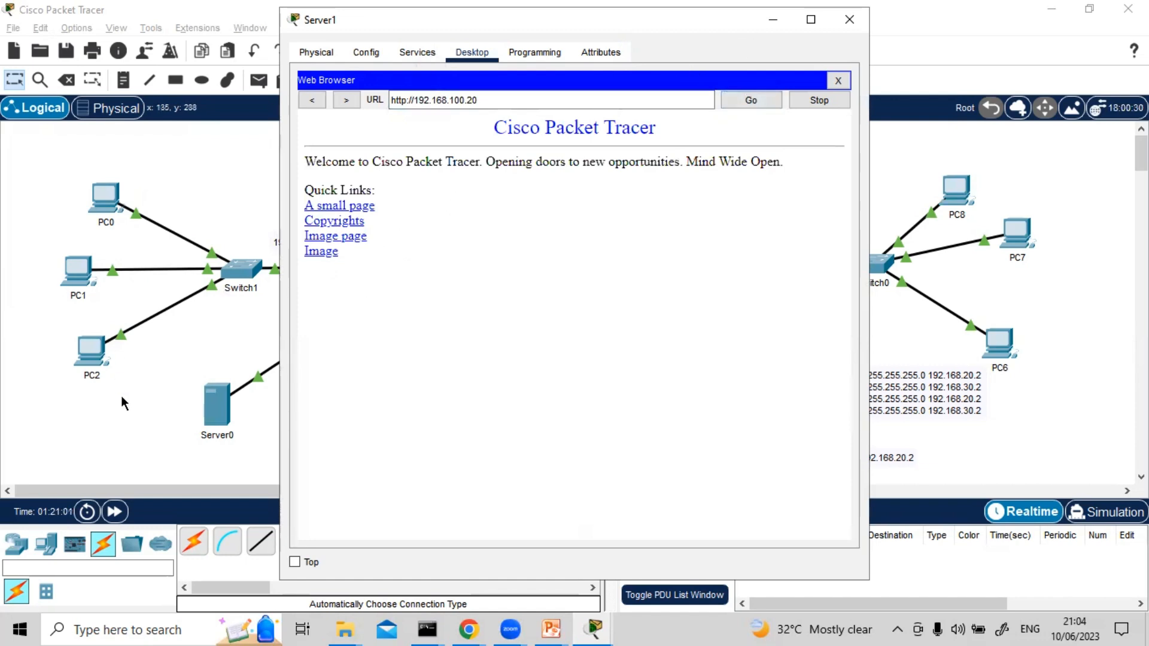
left_click(849, 19)
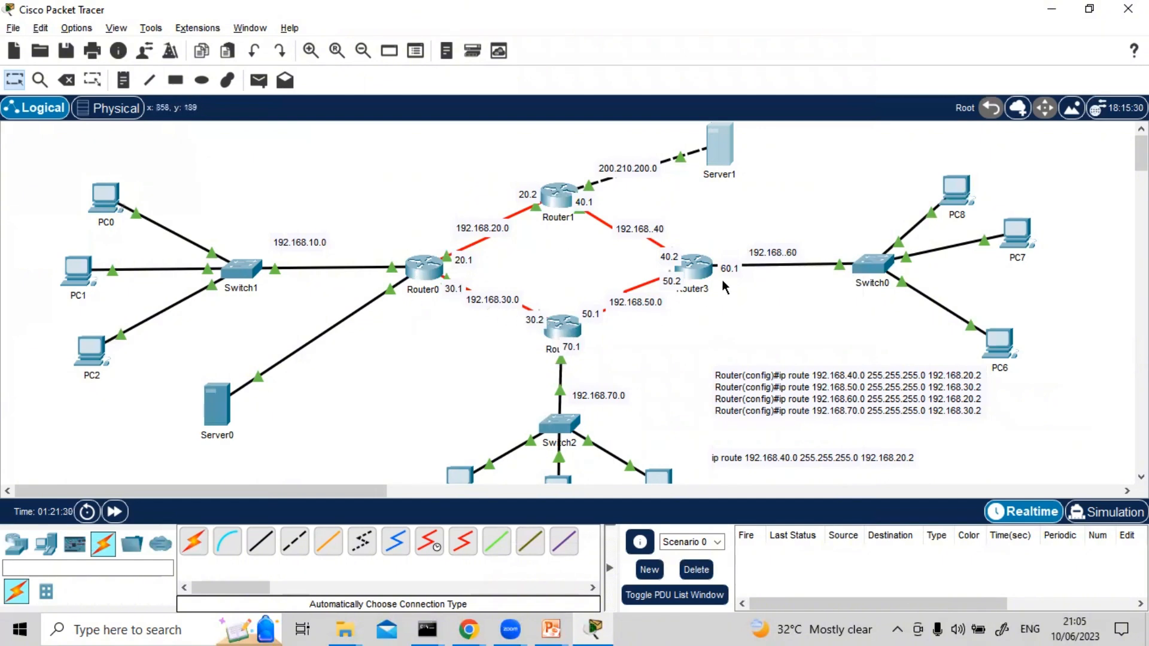
Return Router0's CLI from interface configuration to global configuration mode
left_click(423, 267)
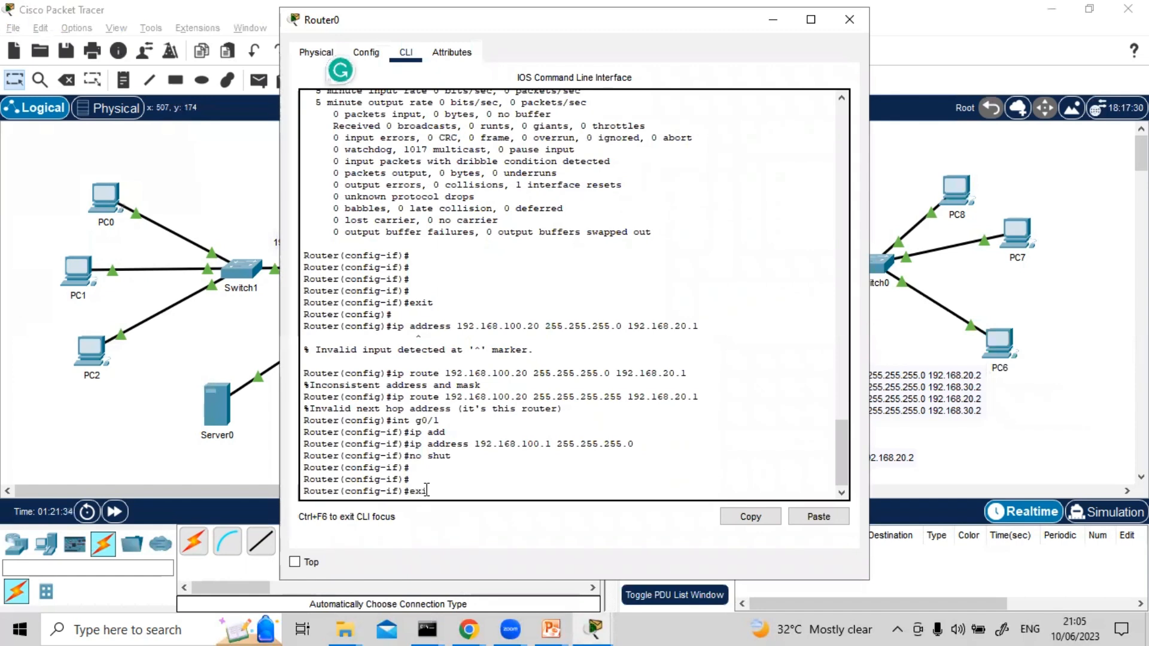
type("exit")
key("Return")
key("Return")
key("Return")
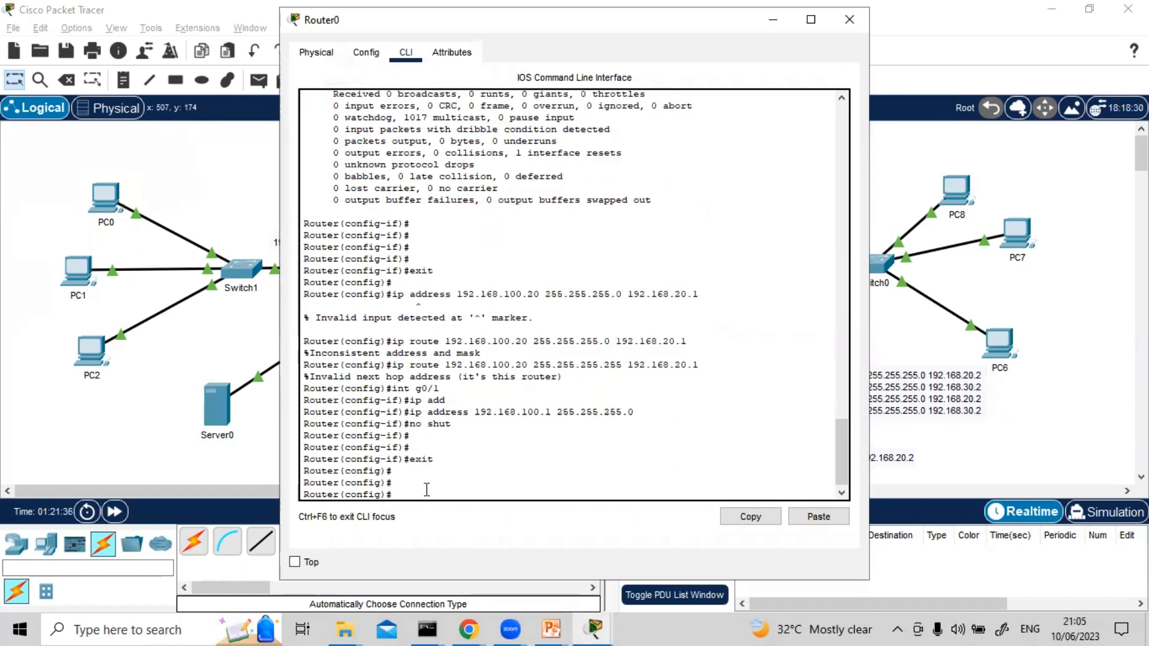
Start an ip route command for network 192.168.60.0 in Router0's CLI, moving the window aside to consult the topology
type("con")
key("BackSpace")
key("BackSpace")
type("ip route 192.168.60.0")
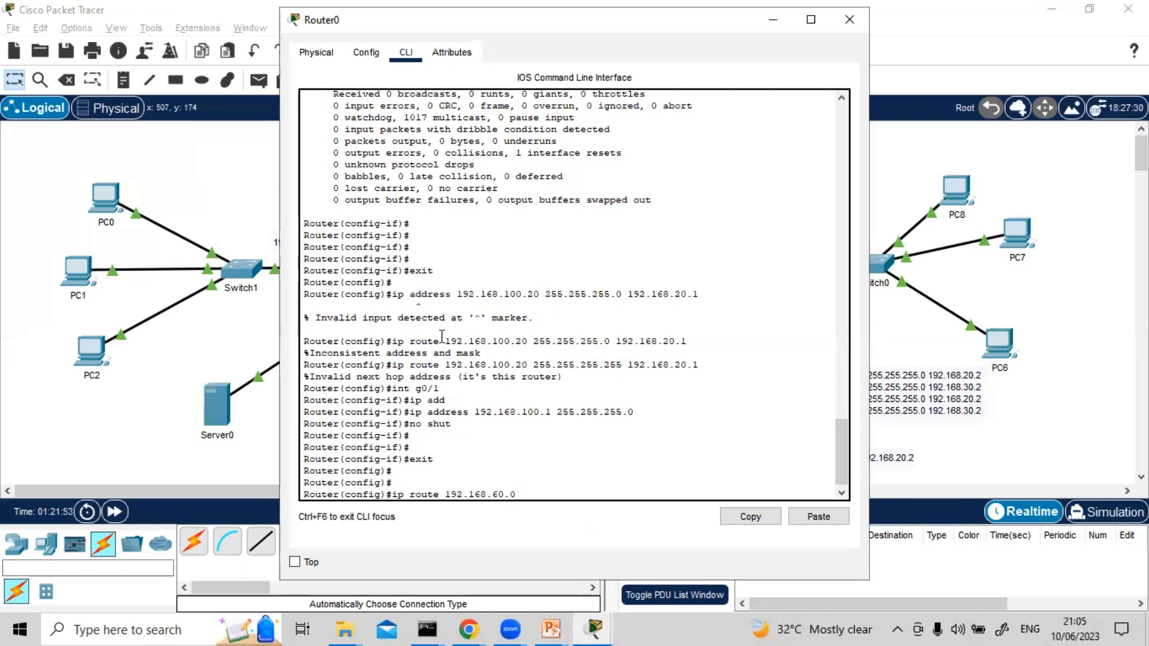
left_click_drag(605, 19, 838, 291)
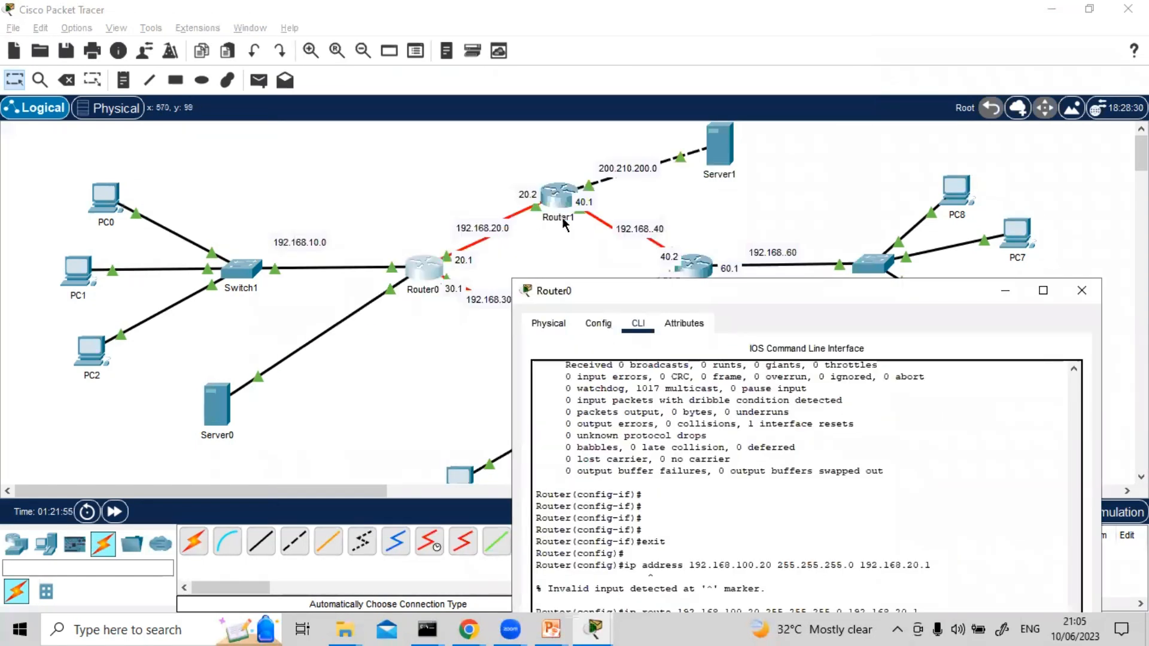
left_click_drag(627, 290, 655, 332)
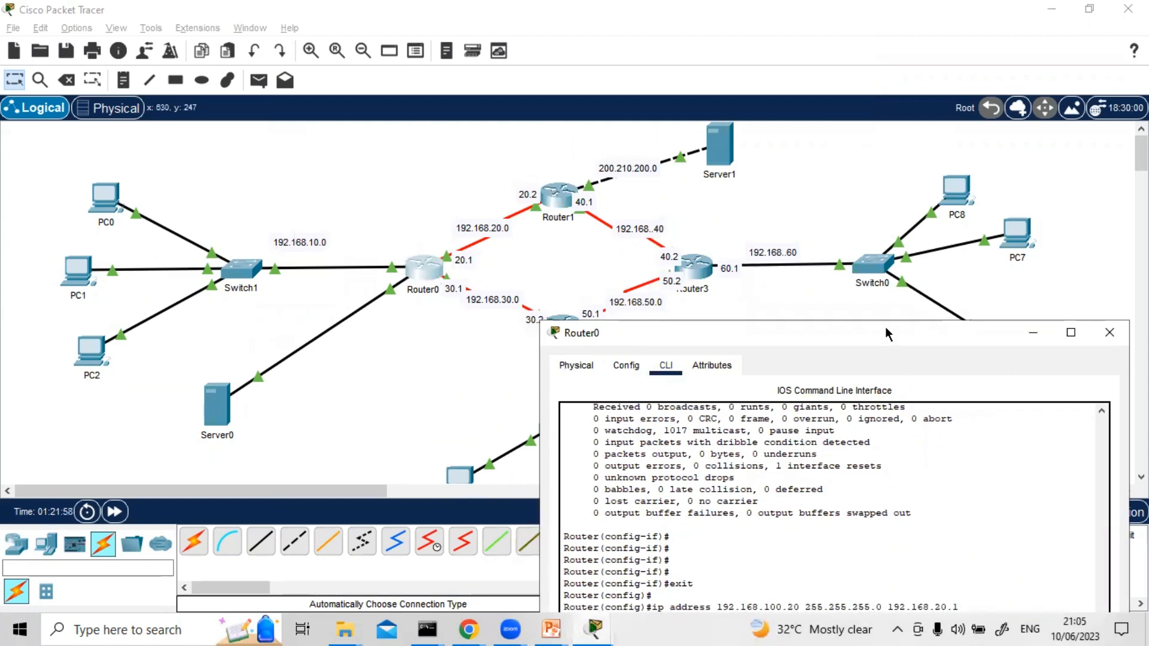
left_click_drag(884, 326, 771, 51)
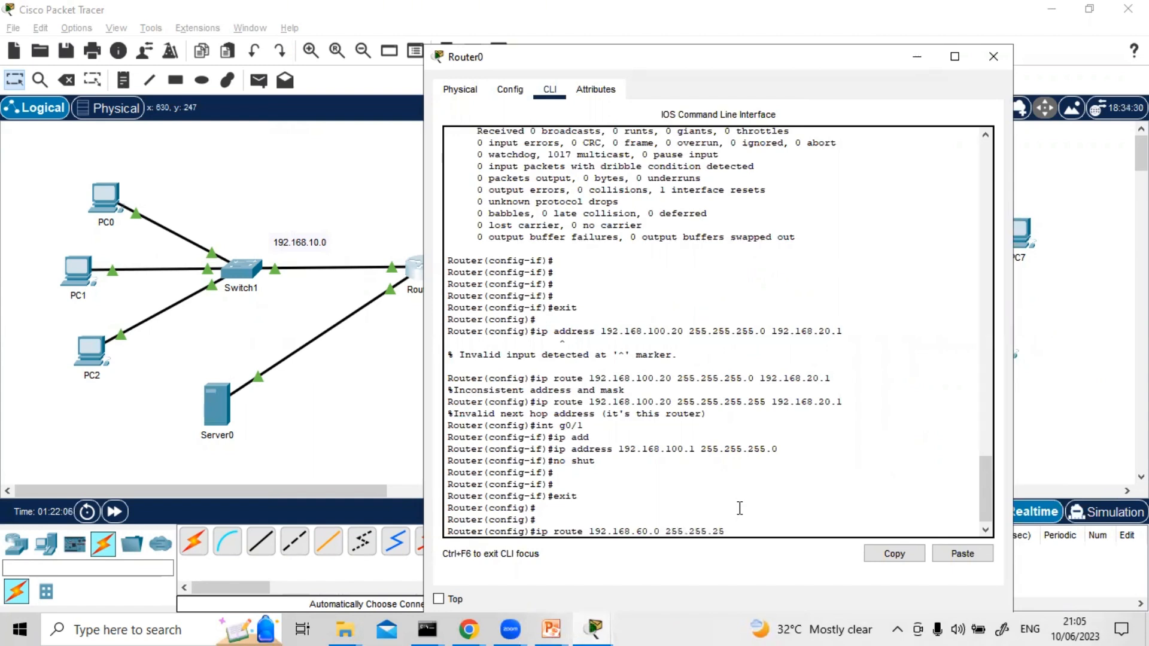
Extend the 192.168.60.0 route with mask 255.255.255.0 and next hop 192.168.30.2, and list the remaining command options
type(".0 192.168.30.2 ?")
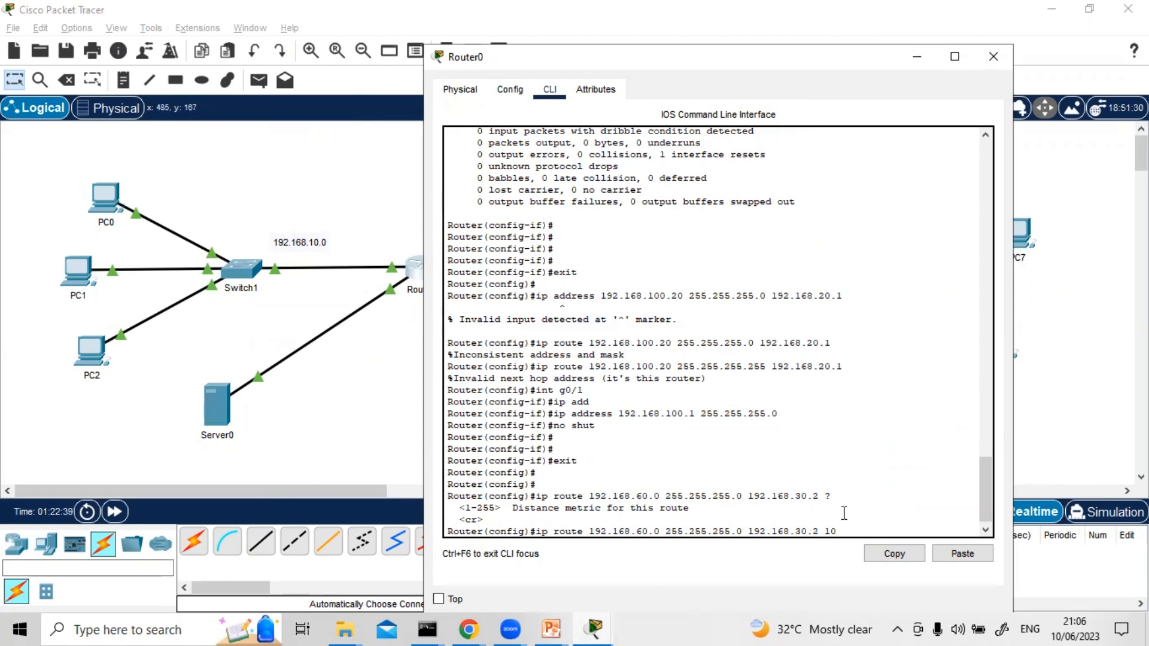
Add the route to 192.168.60.0 via 192.168.30.2 with distance metric 10 and close Router0's window
type("?")
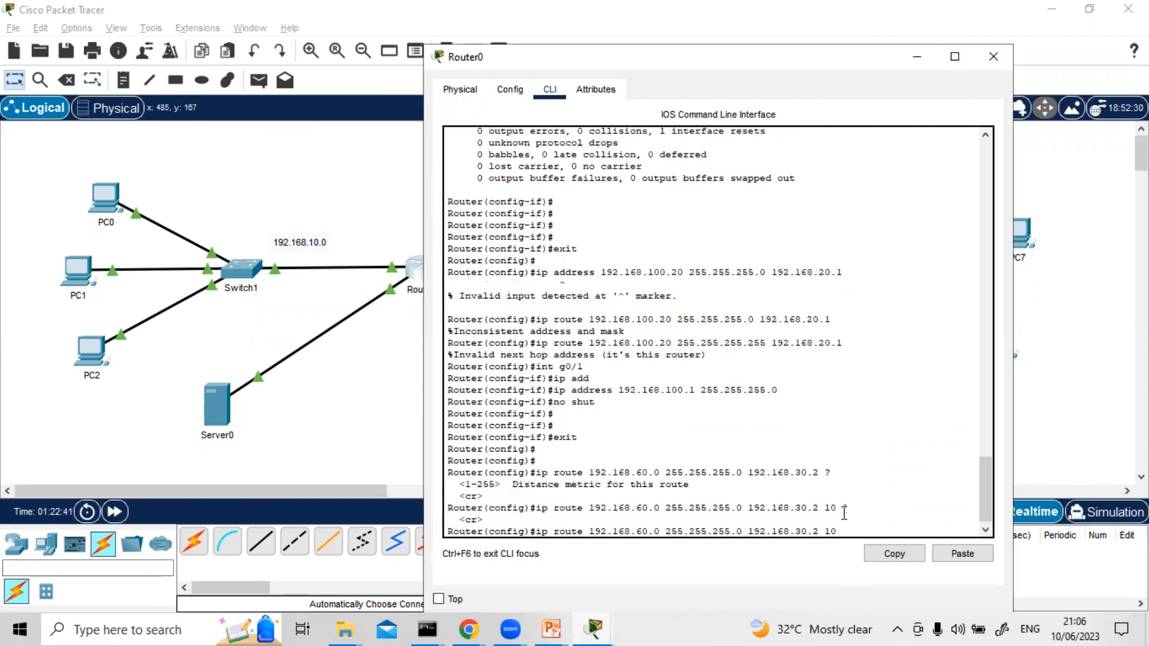
key("Return")
key("Return")
key("Return")
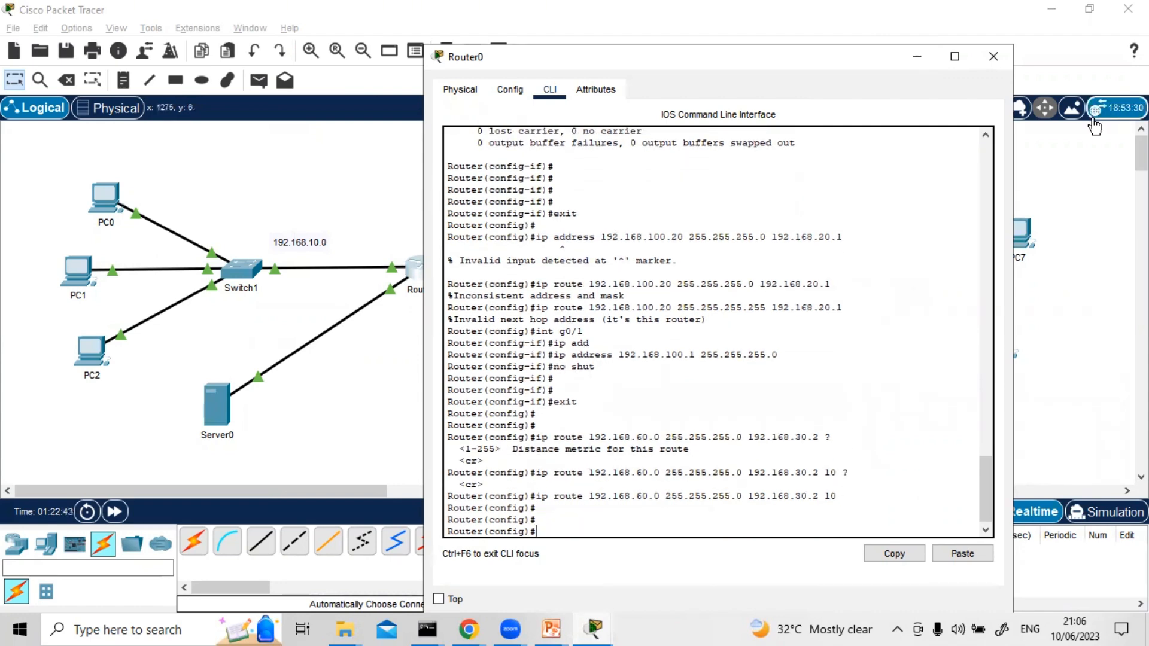
left_click(994, 57)
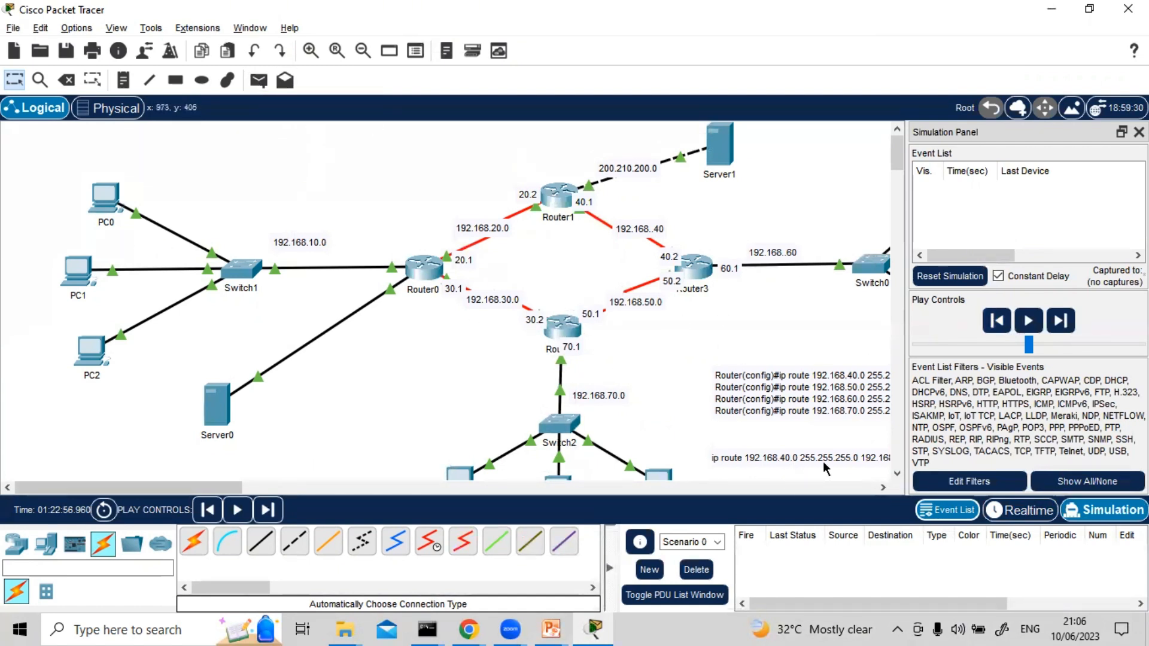
Move PC8 to just above Switch0 and restart Simulation mode with its event list showing
left_click(1138, 132)
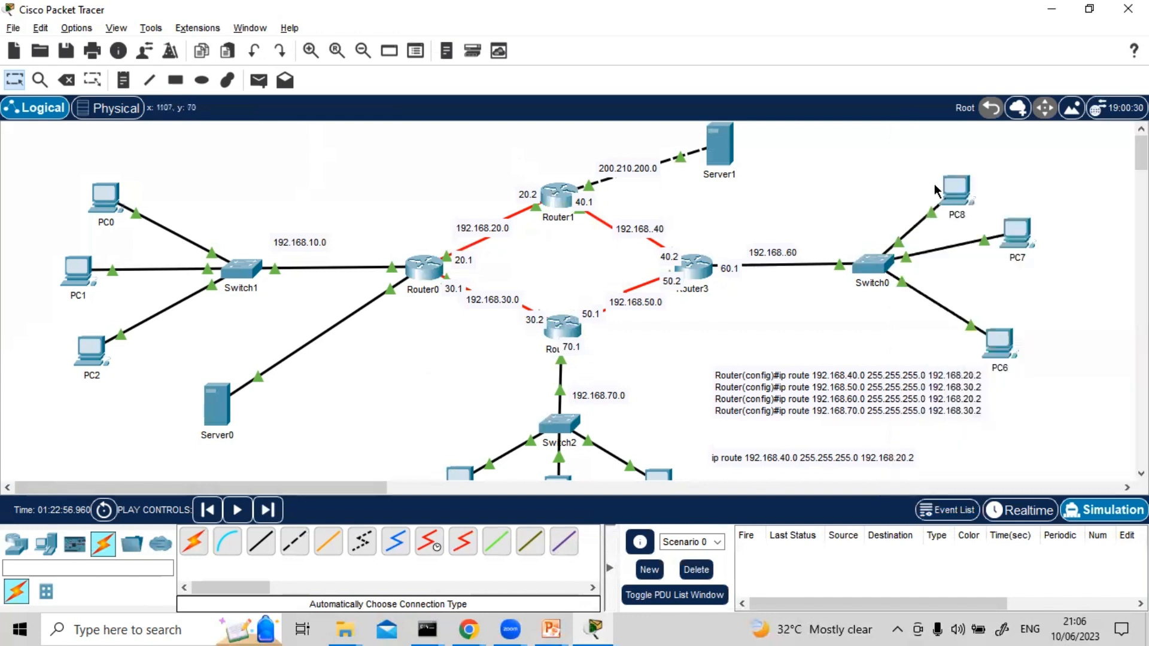
left_click_drag(954, 185, 856, 174)
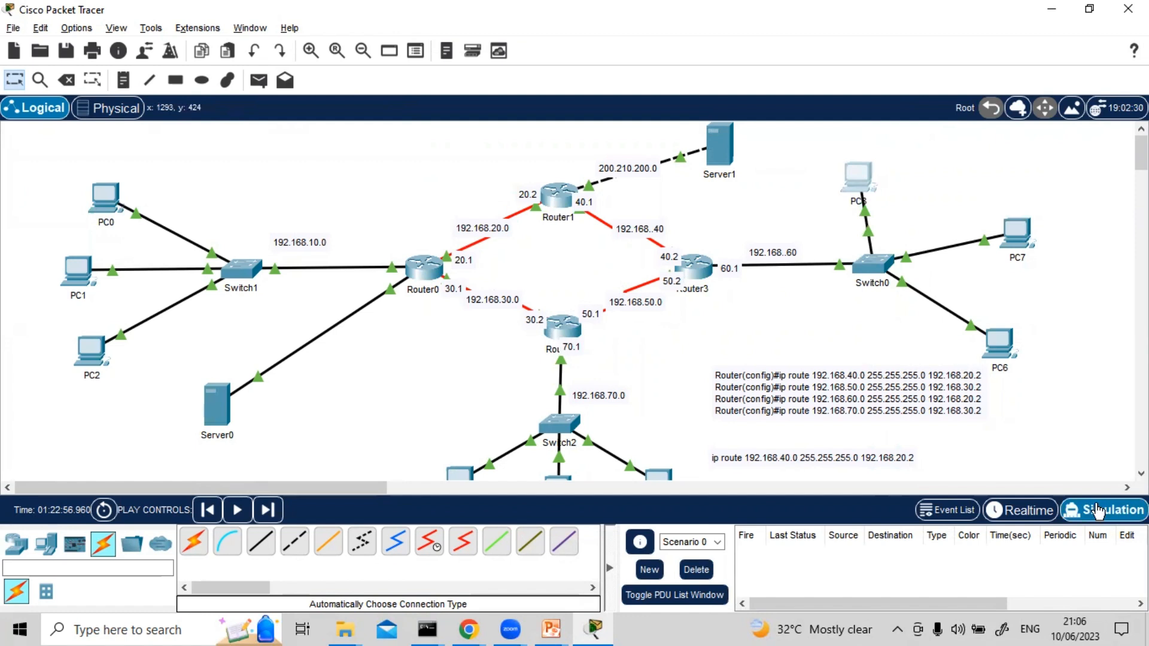
left_click(1020, 510)
left_click(1099, 510)
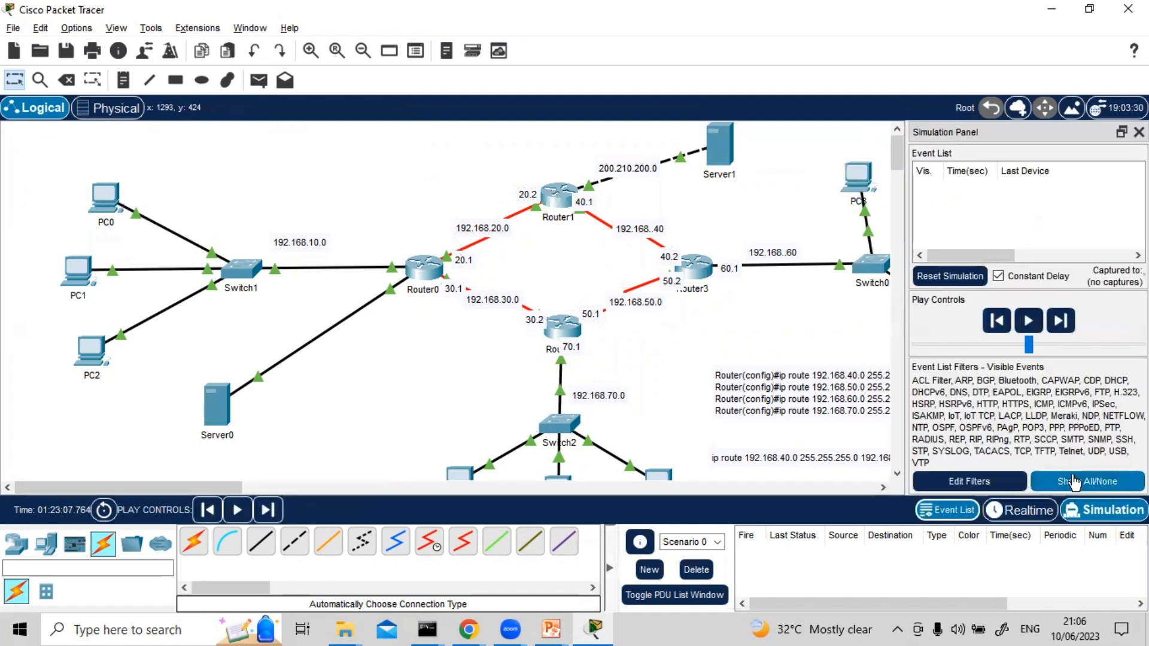
Send a simple packet from PC0 to PC8 and play the simulation
left_click(228, 80)
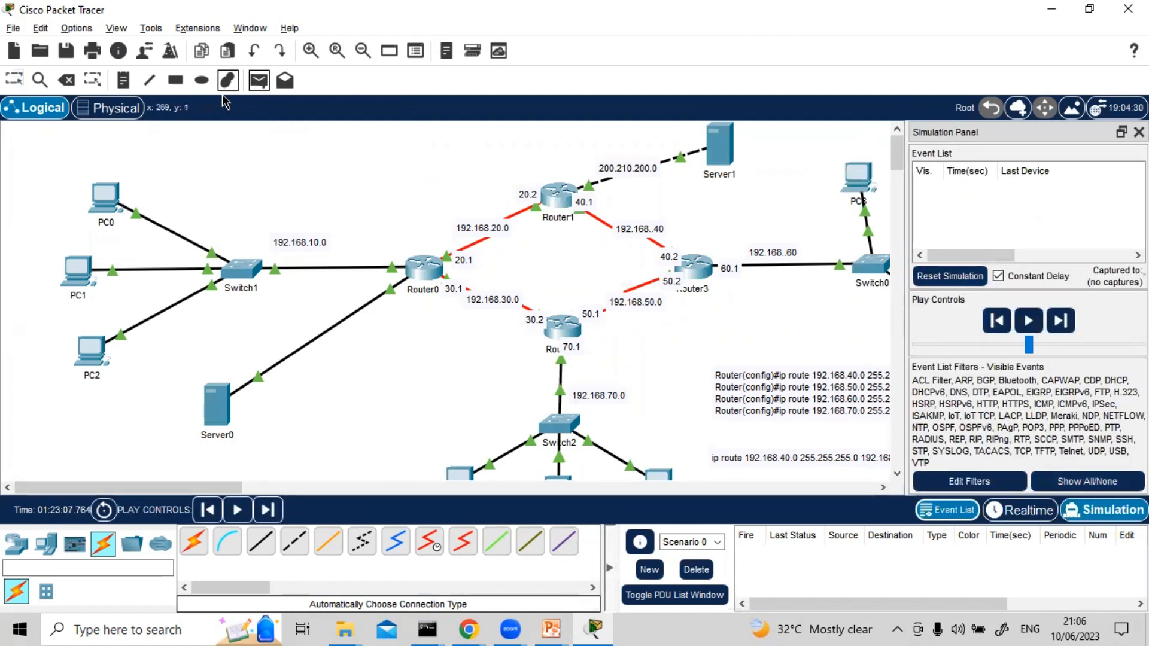
key("p")
left_click(107, 197)
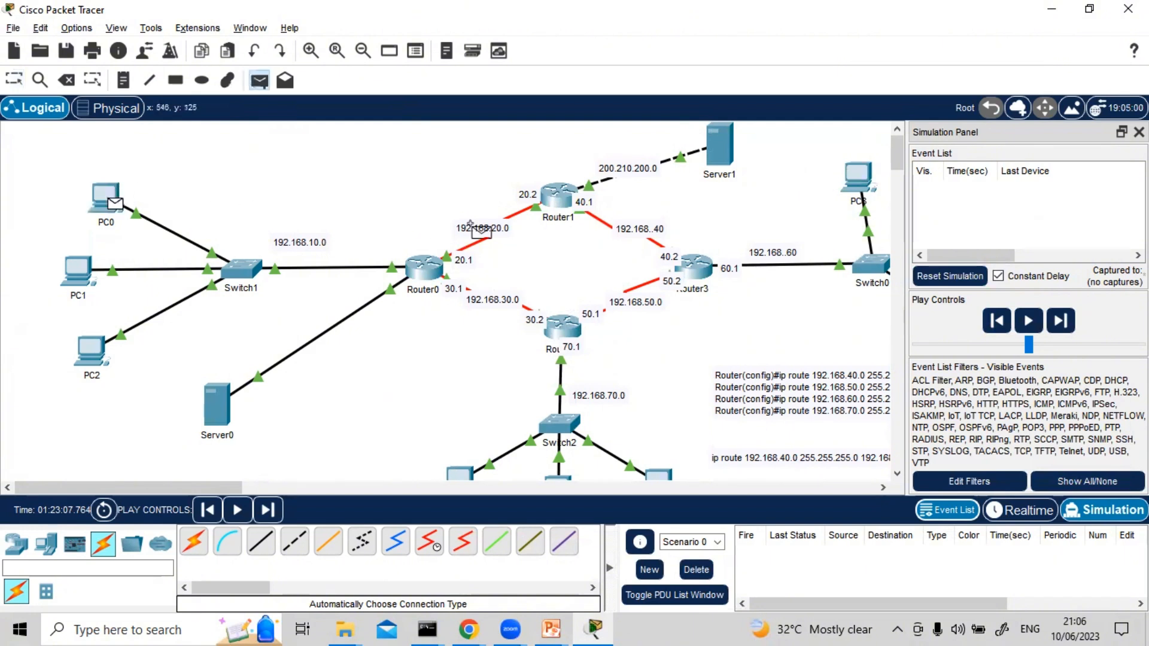
left_click(856, 175)
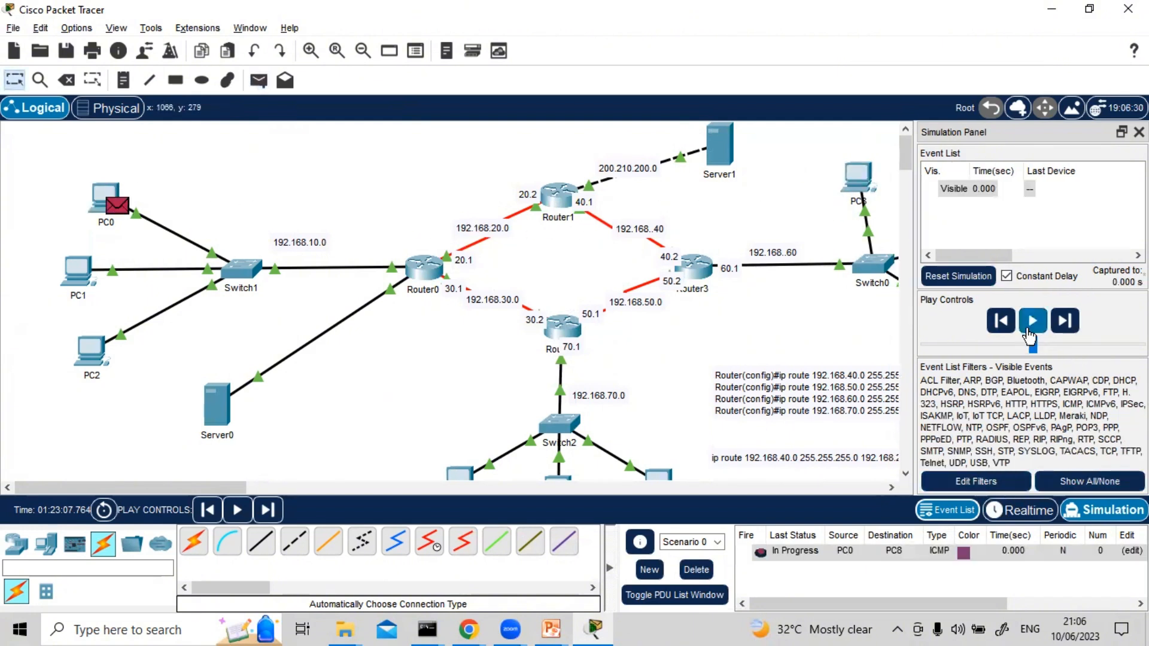
left_click(1029, 330)
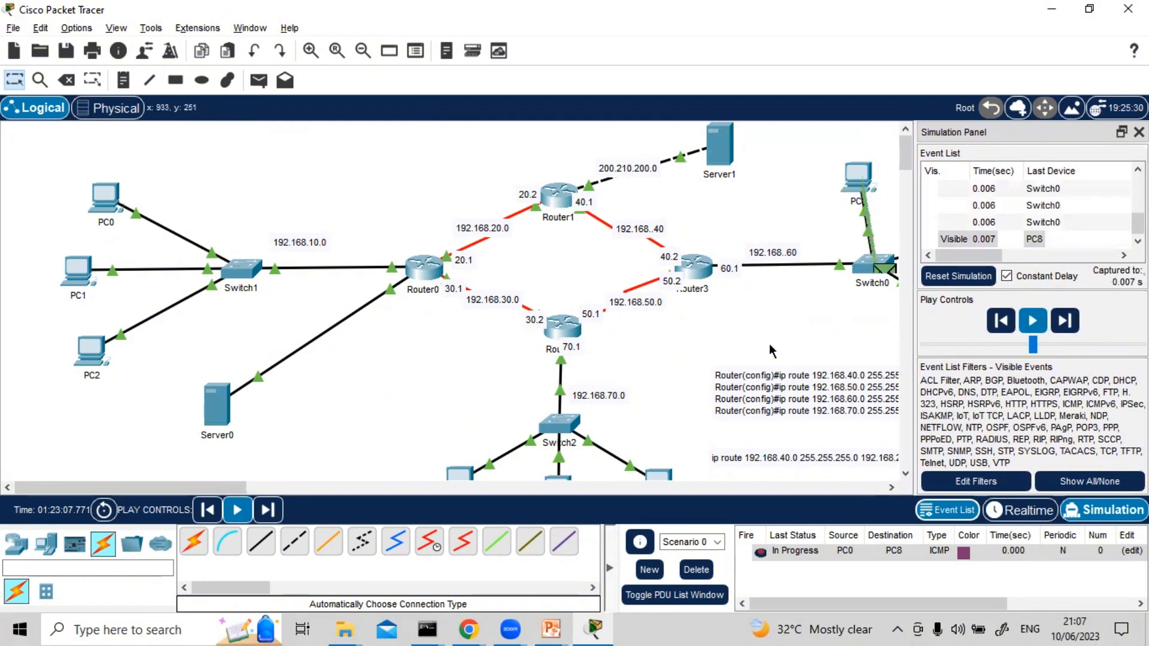
Return to Realtime mode, shut down Router0's interface s0/1/0 through its CLI, and close the router window
left_click(1019, 508)
left_click(428, 271)
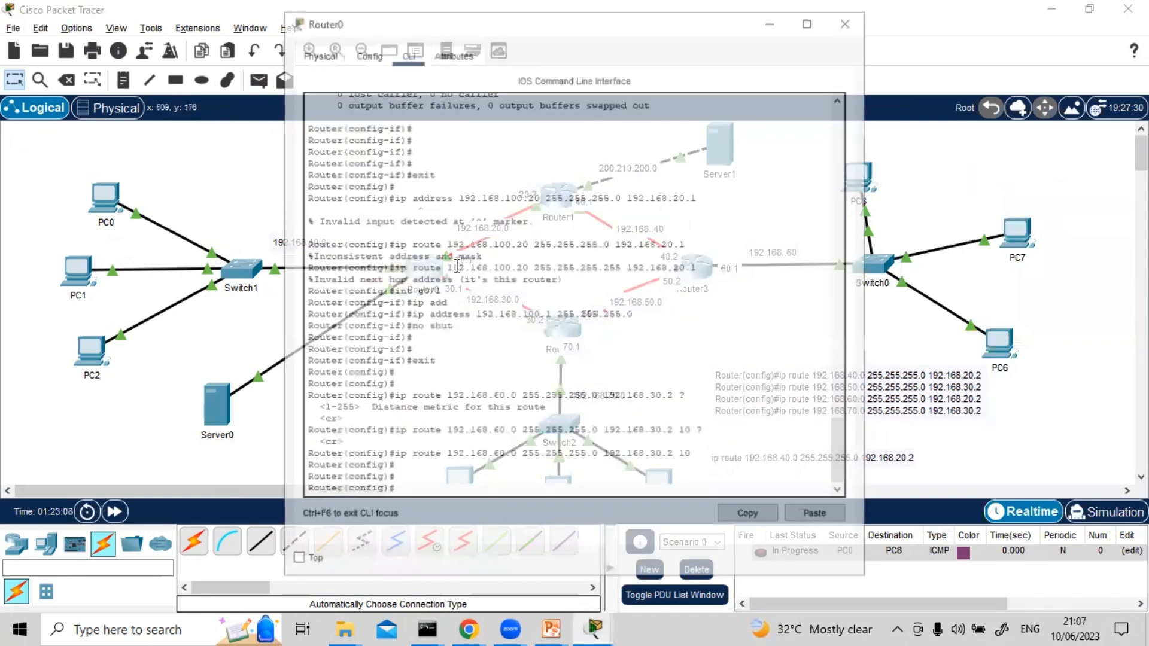
type("int g")
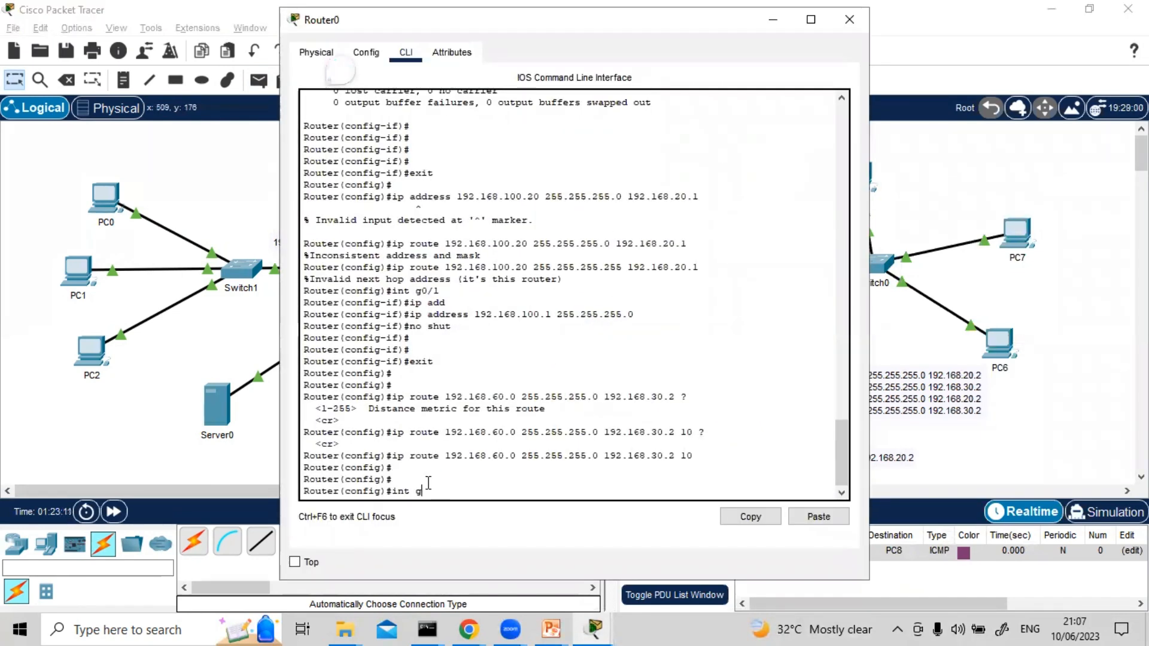
key("BackSpace")
type("s0/1/")
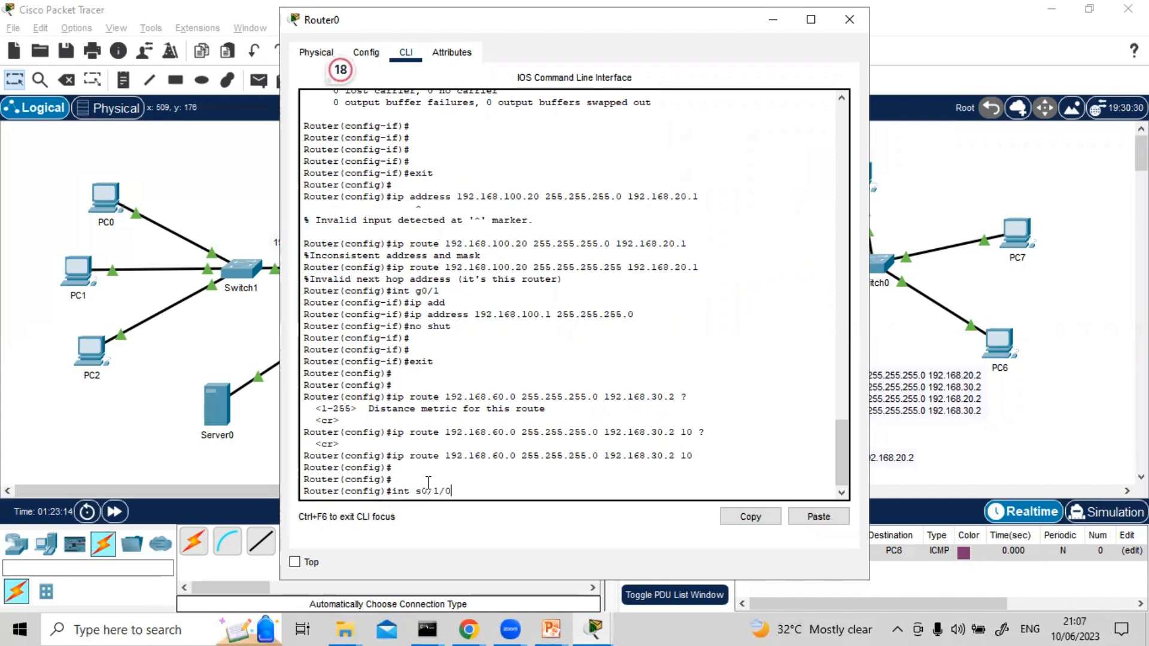
type("0")
key("Return")
type("shut")
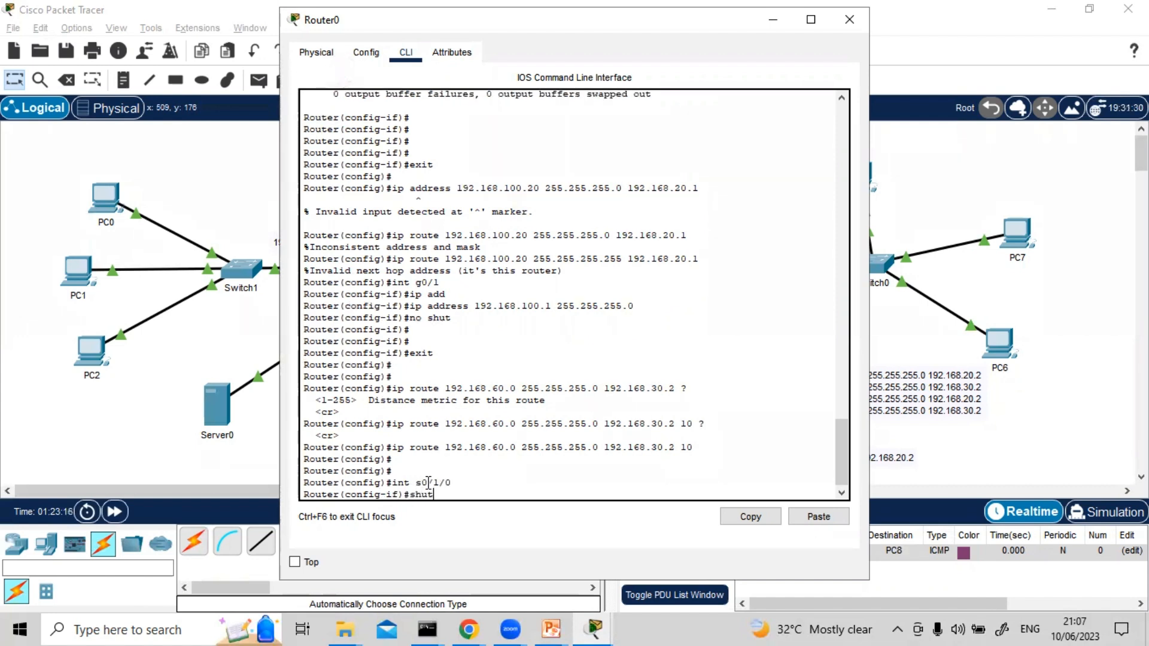
key("Return")
key("Return")
key("Return")
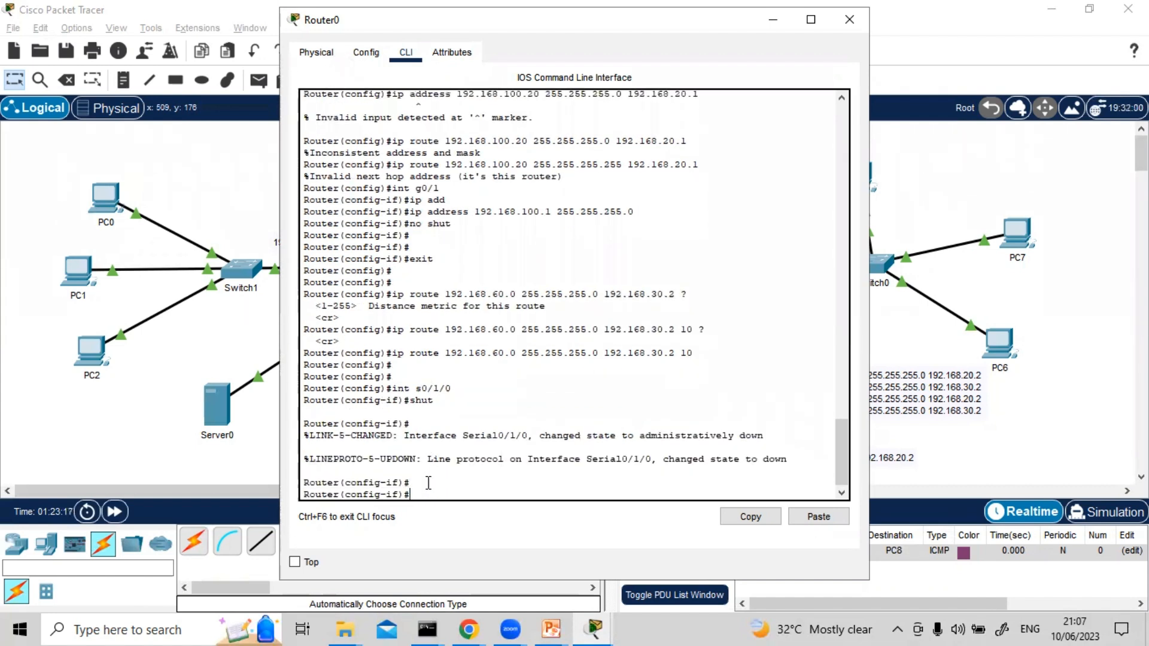
left_click(849, 19)
Switch to Simulation mode, delete the existing packet scenario, and play a fresh simple packet from PC0 to PC8
left_click(1108, 512)
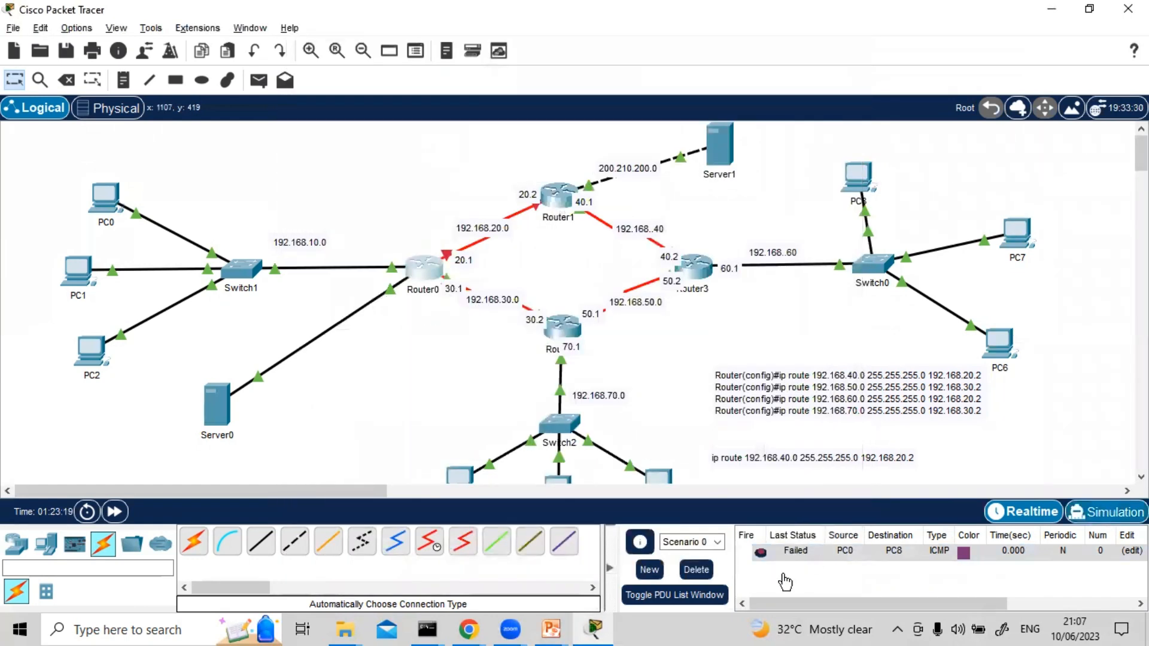
left_click(696, 569)
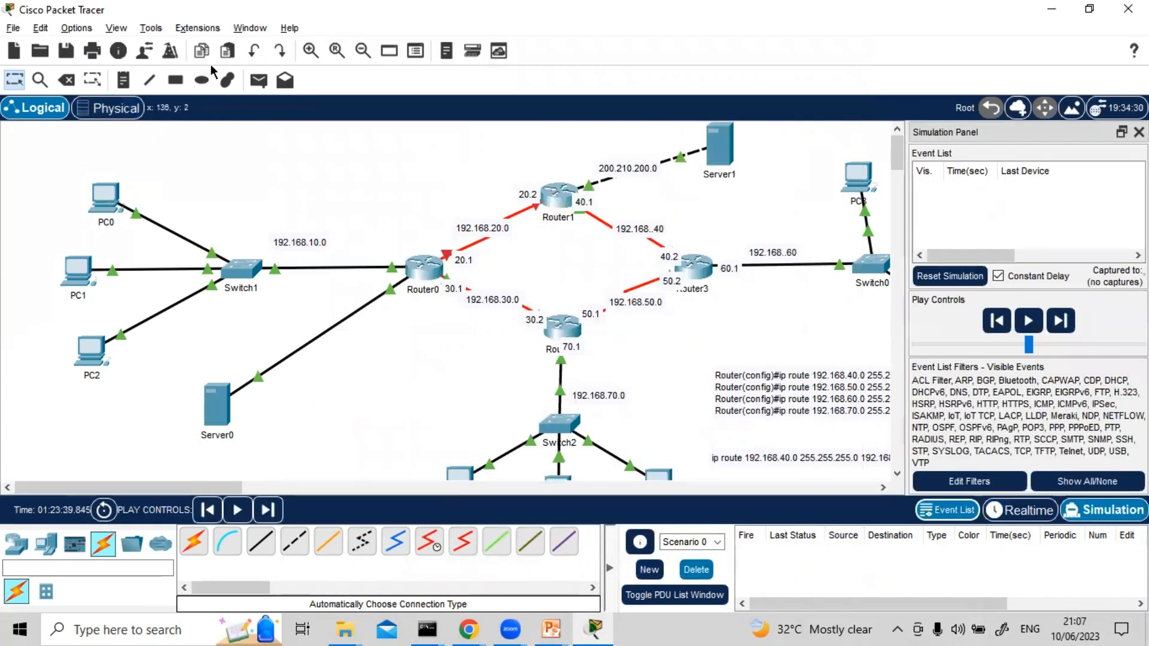
left_click(259, 80)
left_click(106, 197)
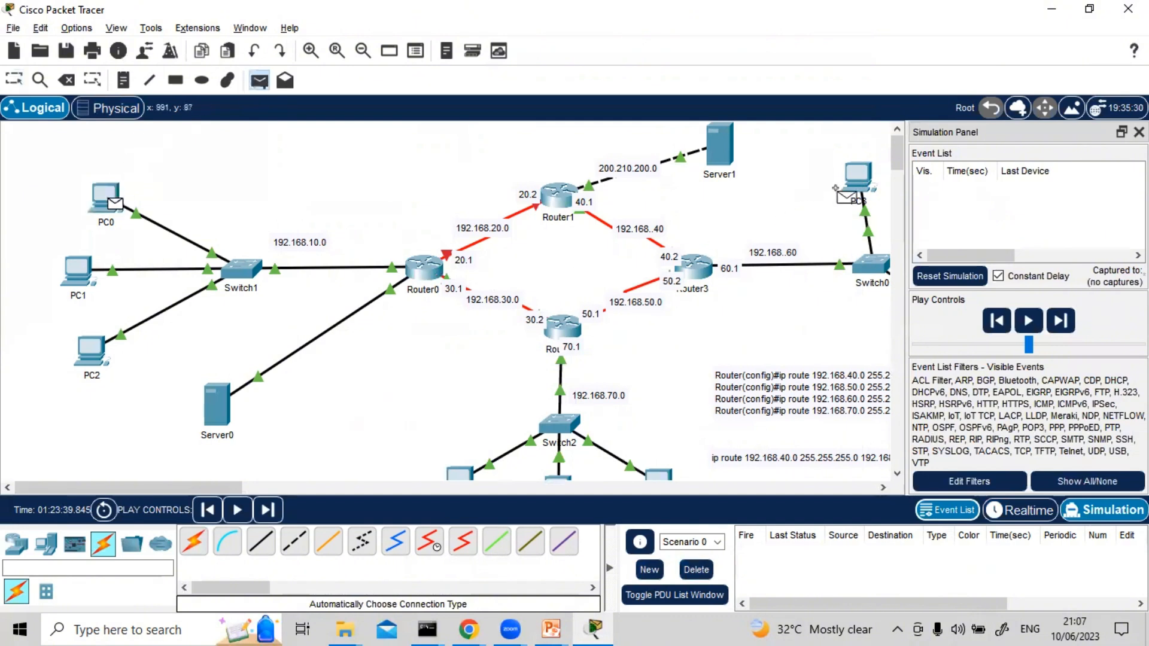
left_click(855, 180)
left_click(1032, 320)
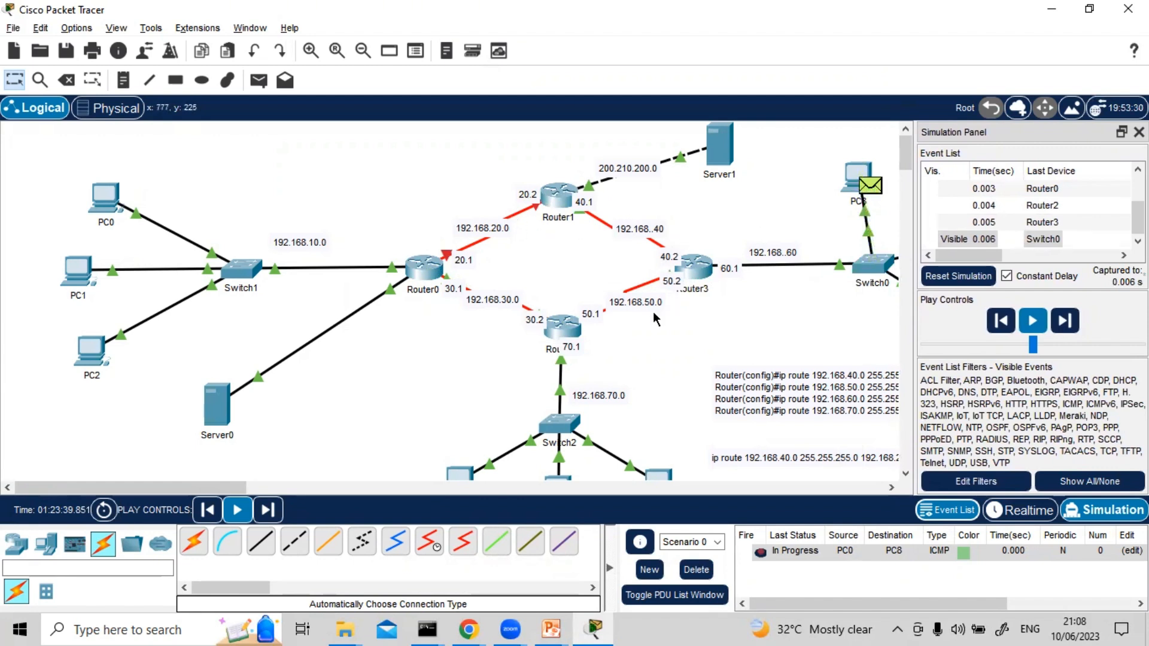
Return to Realtime mode and bring Router3's CLI into global configuration mode with en and conf t
key("shift+r")
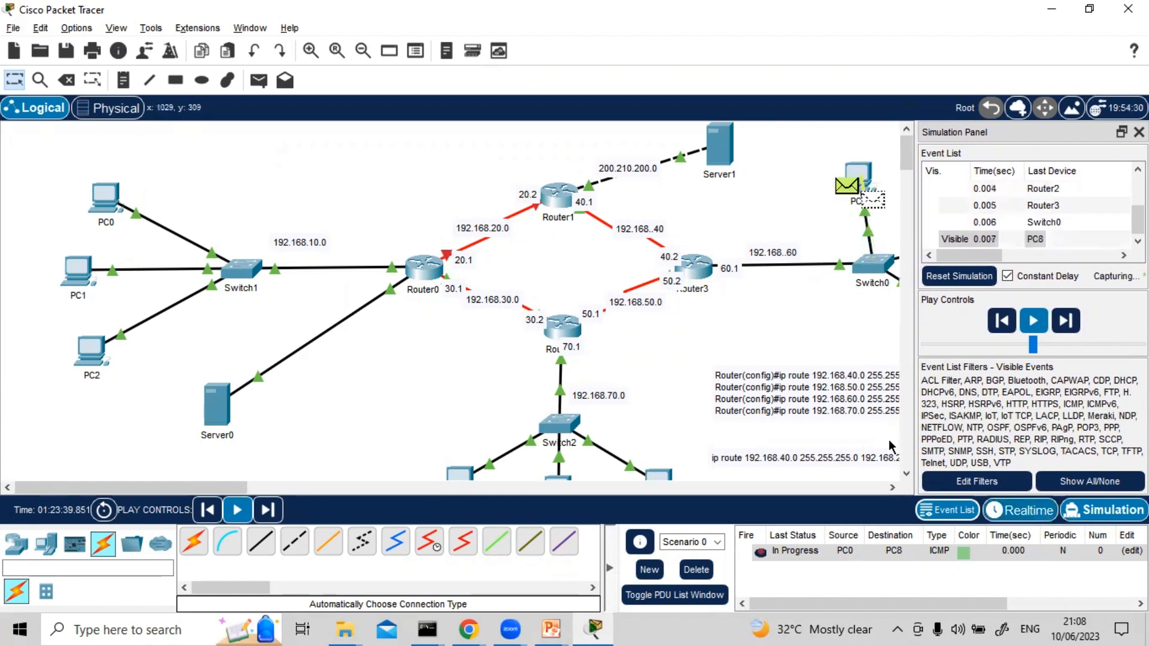
left_click(697, 278)
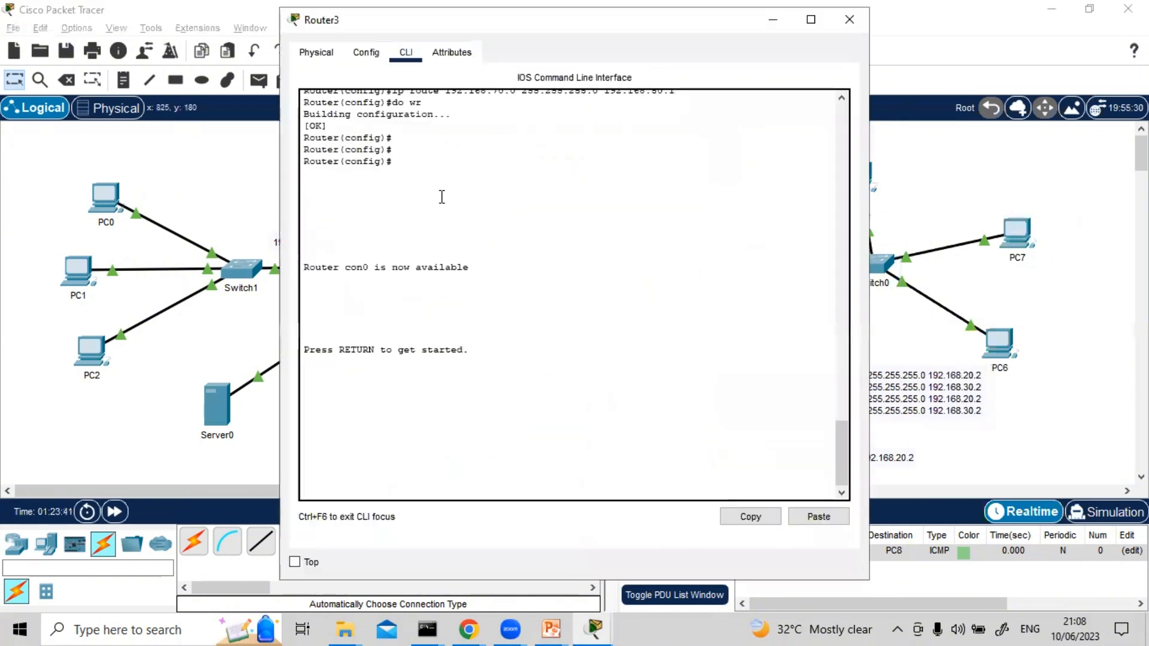
key("Return")
key("Return")
key("Return")
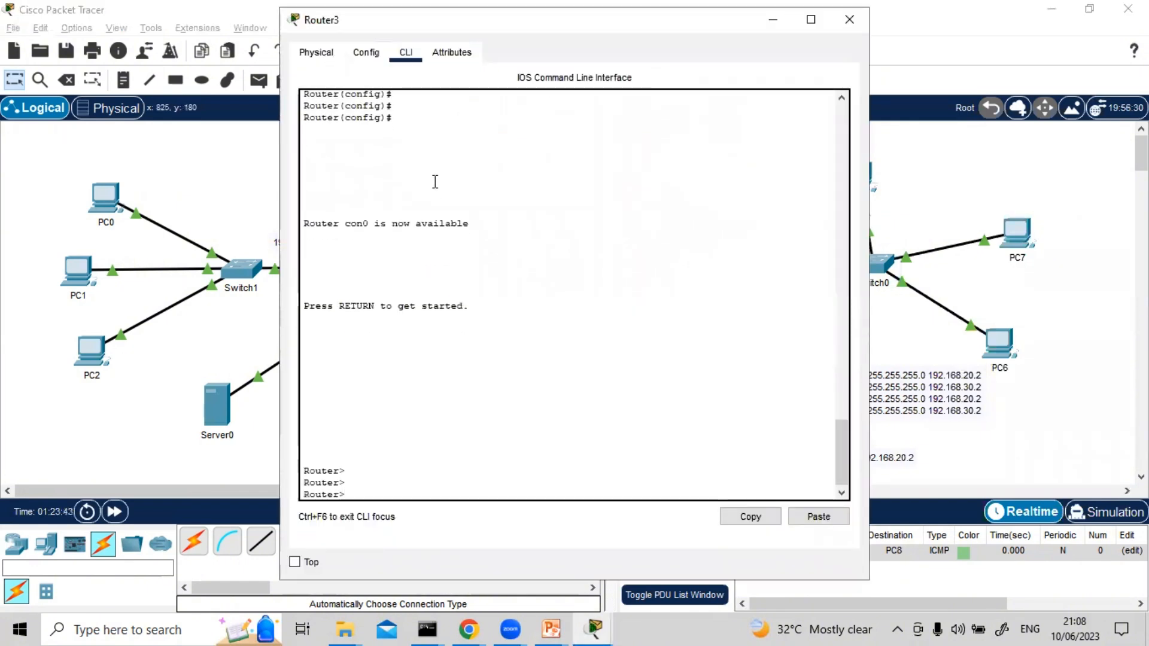
type("en")
key("Return")
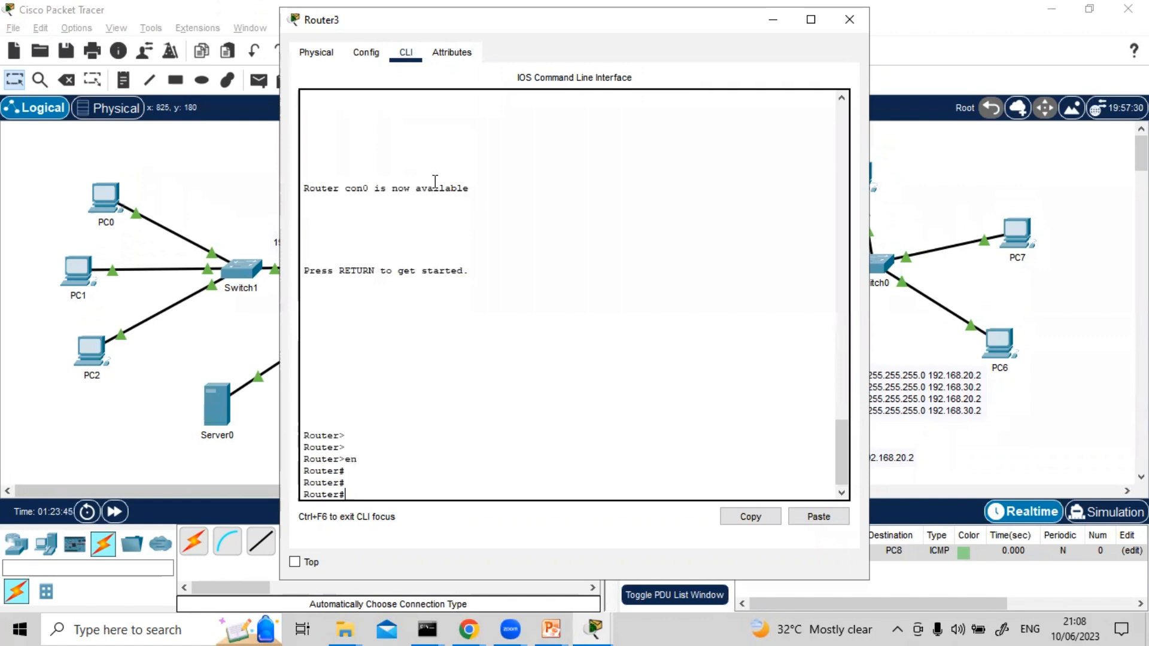
type("f t")
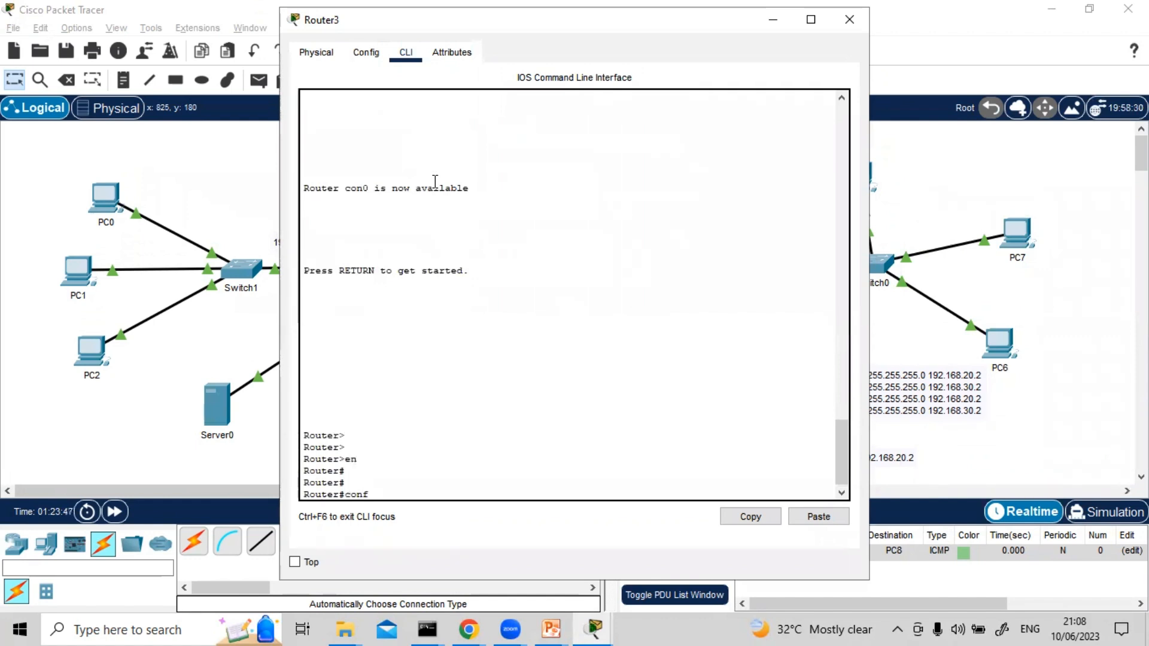
key("Return")
key("Return")
key("Return")
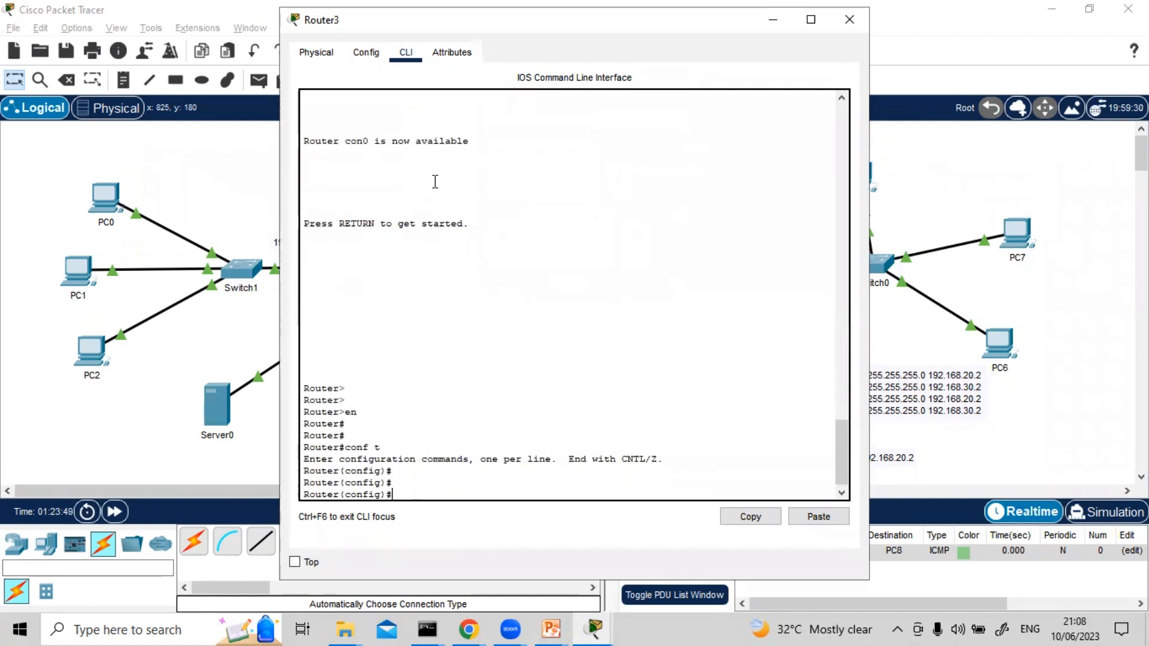
Start an ip route command in Router3's CLI for network 192.168.10.0 with mask 255.255.255.0
type("ip route ")
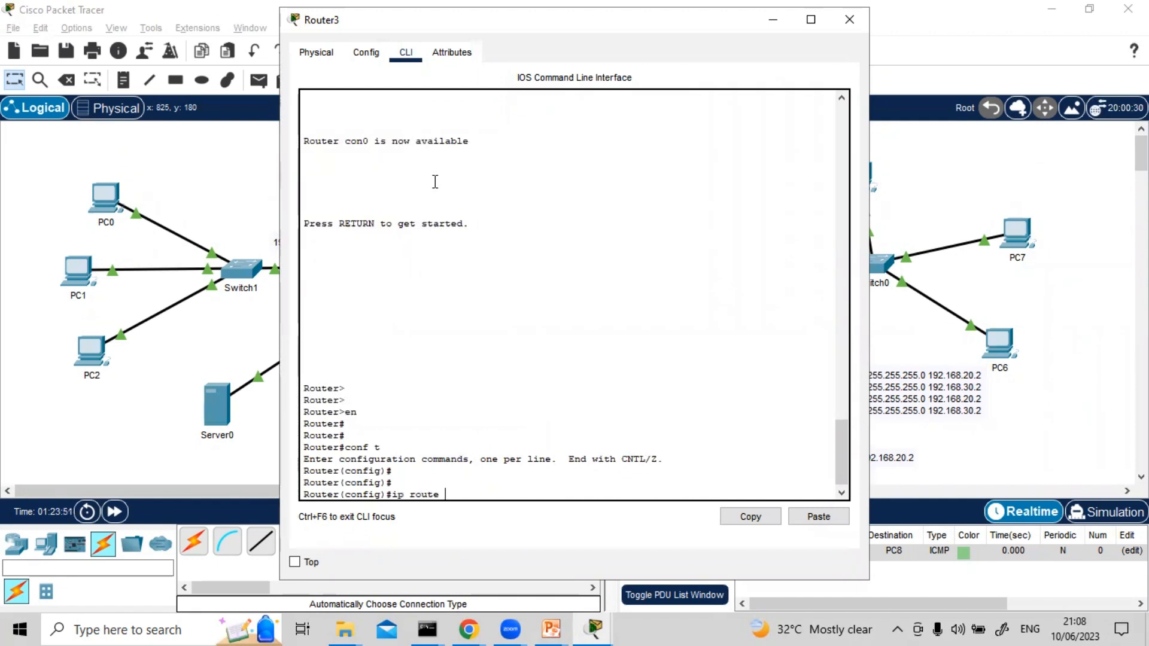
type("10")
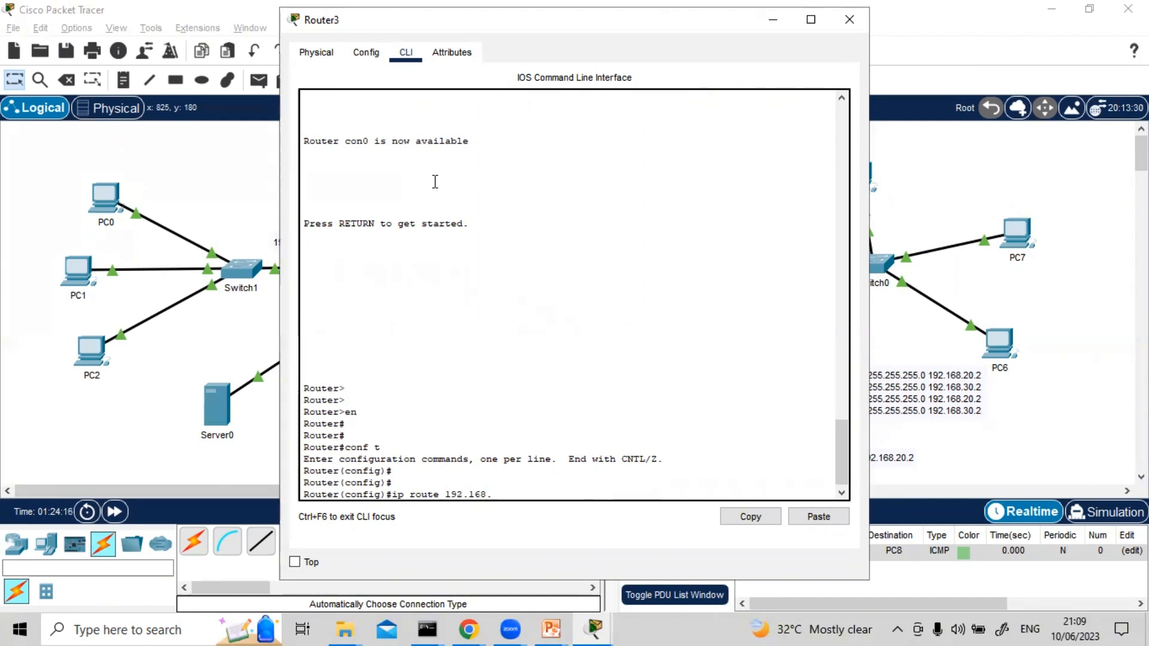
type("10")
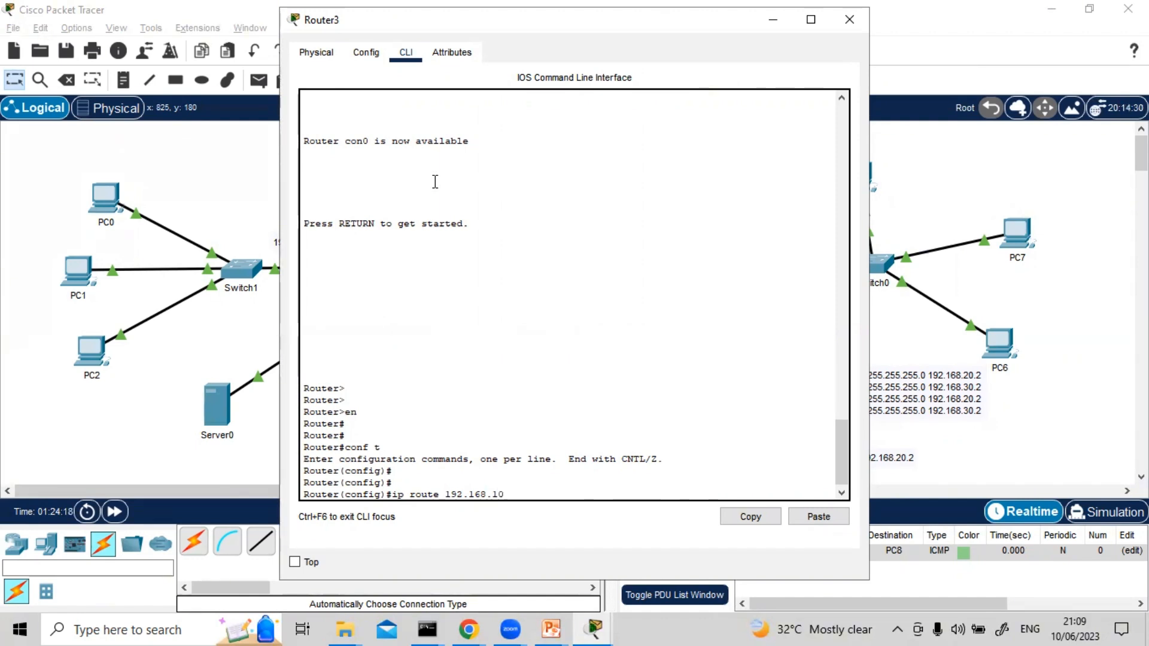
type(".0 255.255.255.0")
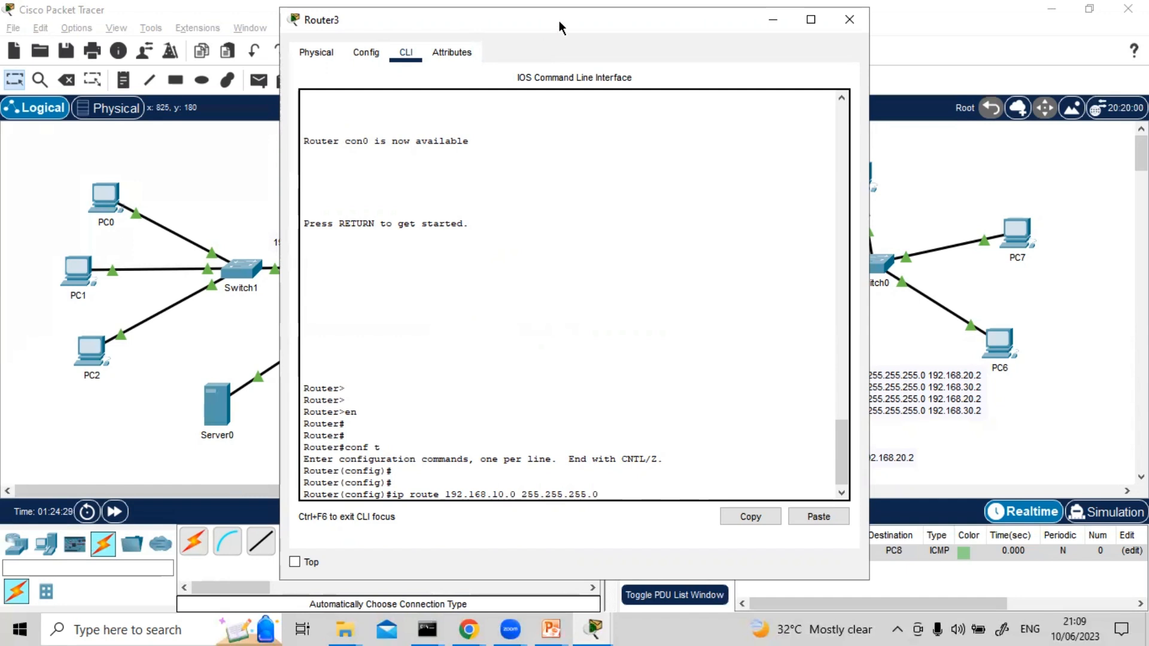
Complete Router3's route to 192.168.10.0 with next hop 192.168.50.1 and distance metric 10, then close its window
left_click_drag(559, 21, 749, 88)
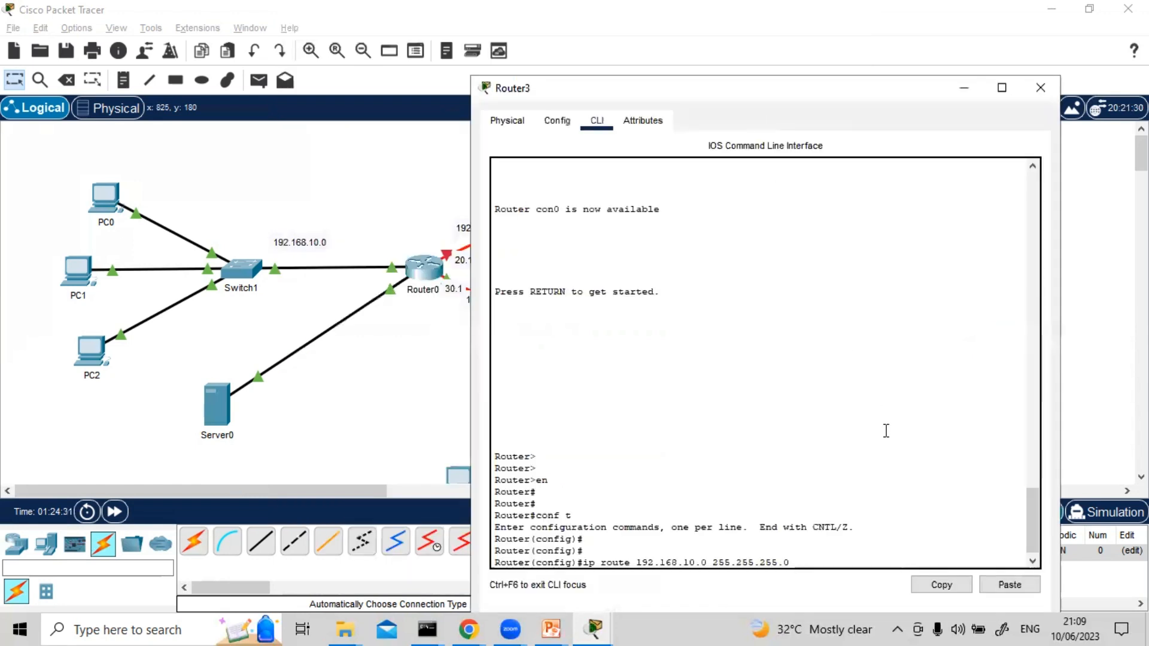
type("192.168")
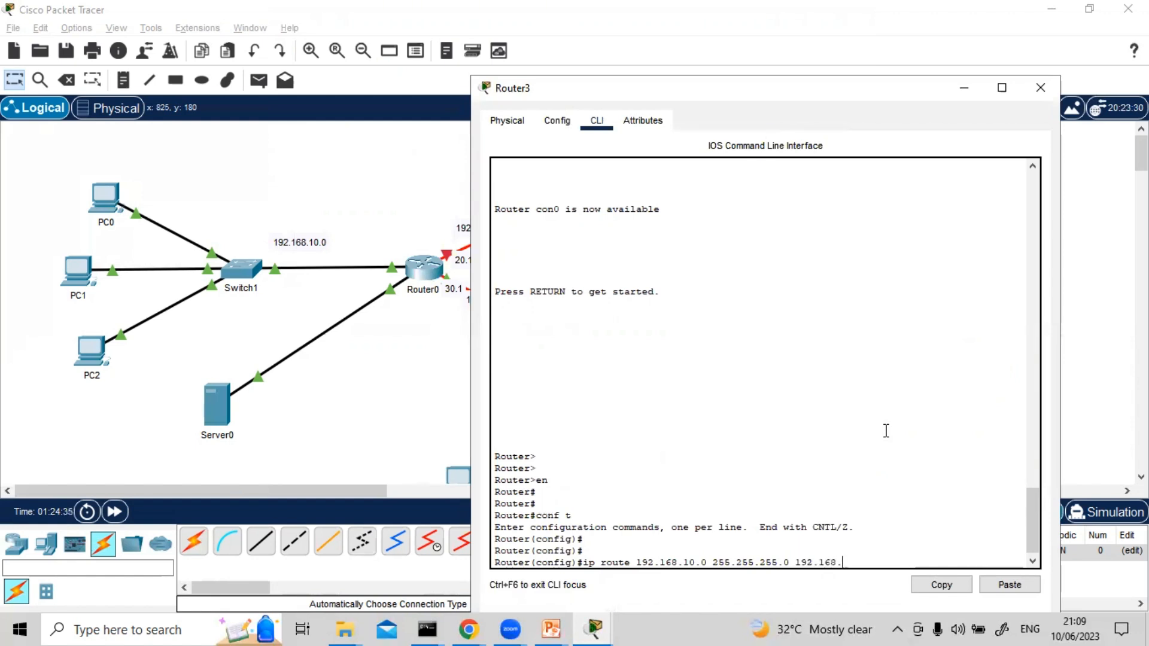
type(".50.1 10")
key("Return")
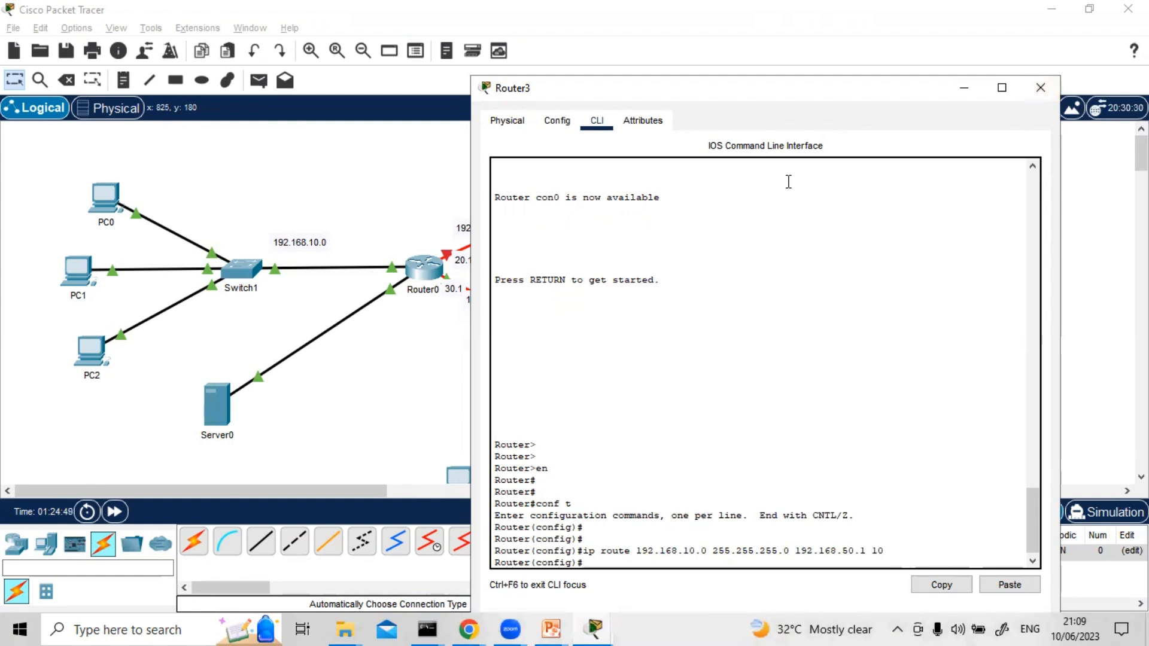
left_click(1031, 87)
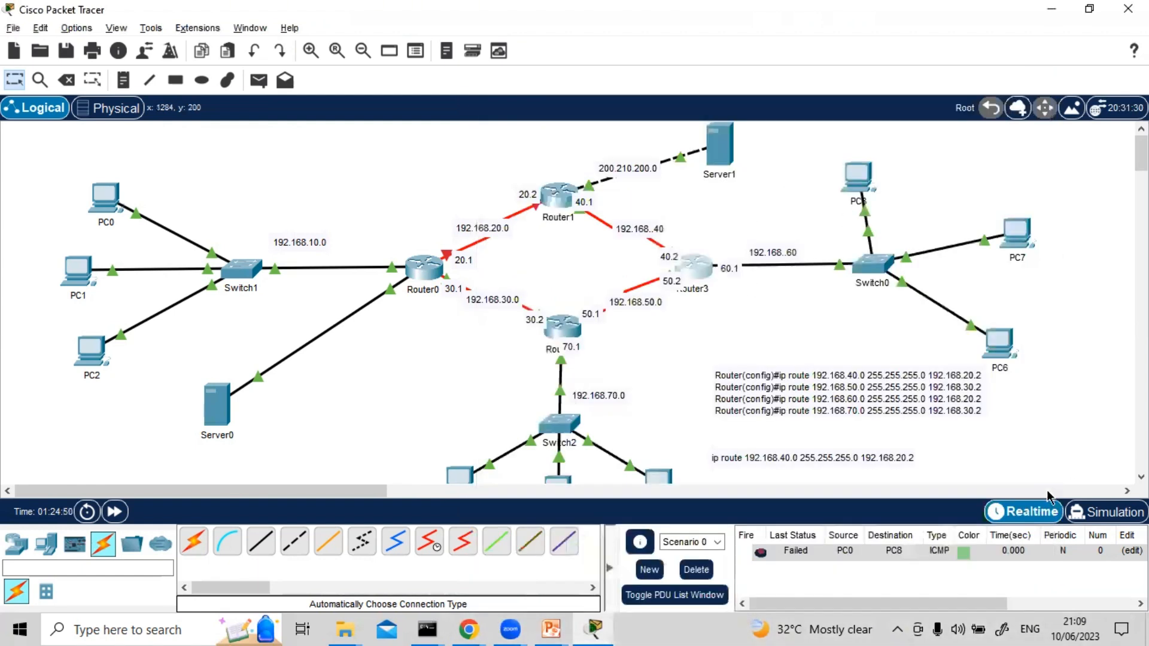
Switch to Simulation mode, clear the old packet, pick PC0 as a simple packet's source, run the simulation briefly and reset it
left_click(1107, 511)
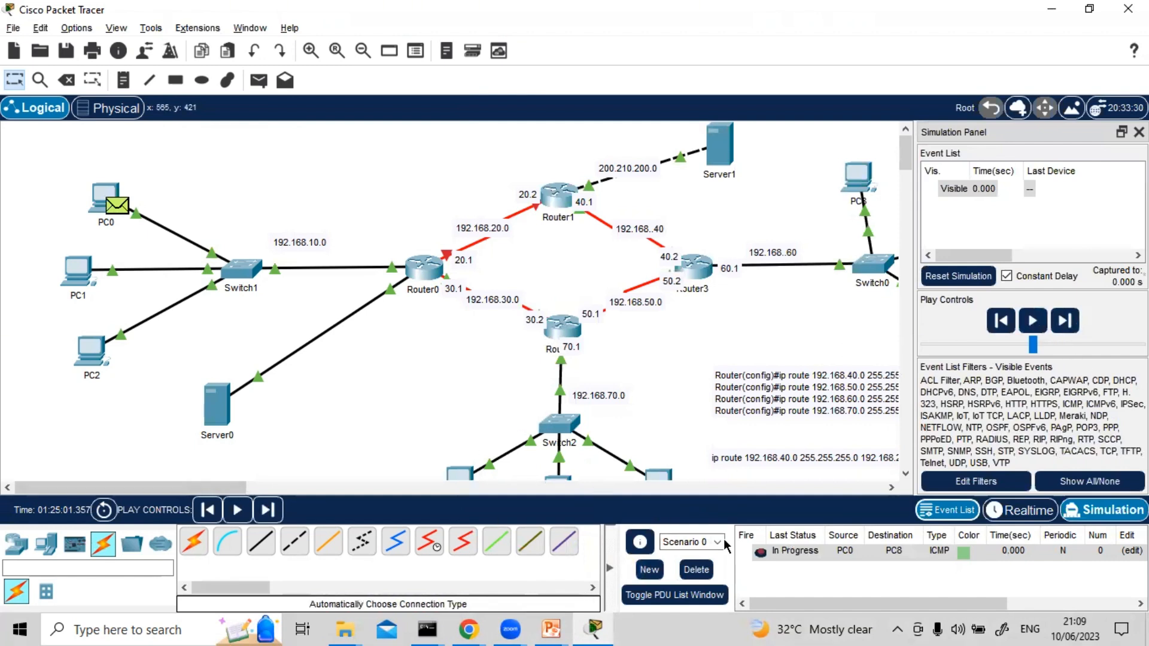
left_click(259, 81)
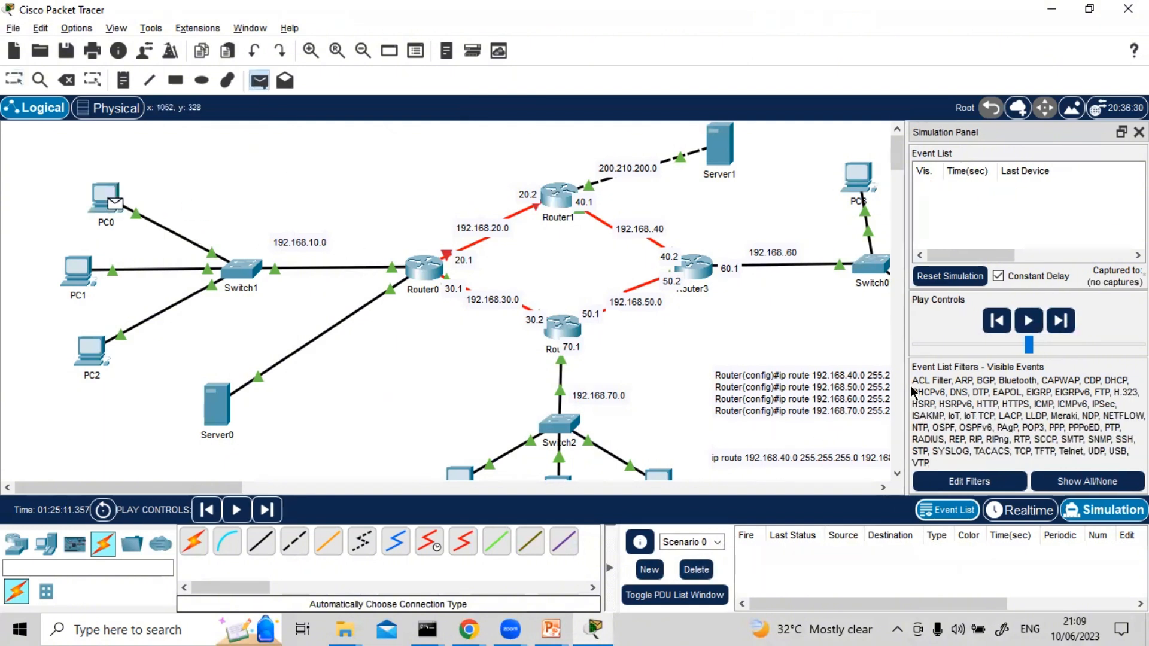
left_click(1028, 321)
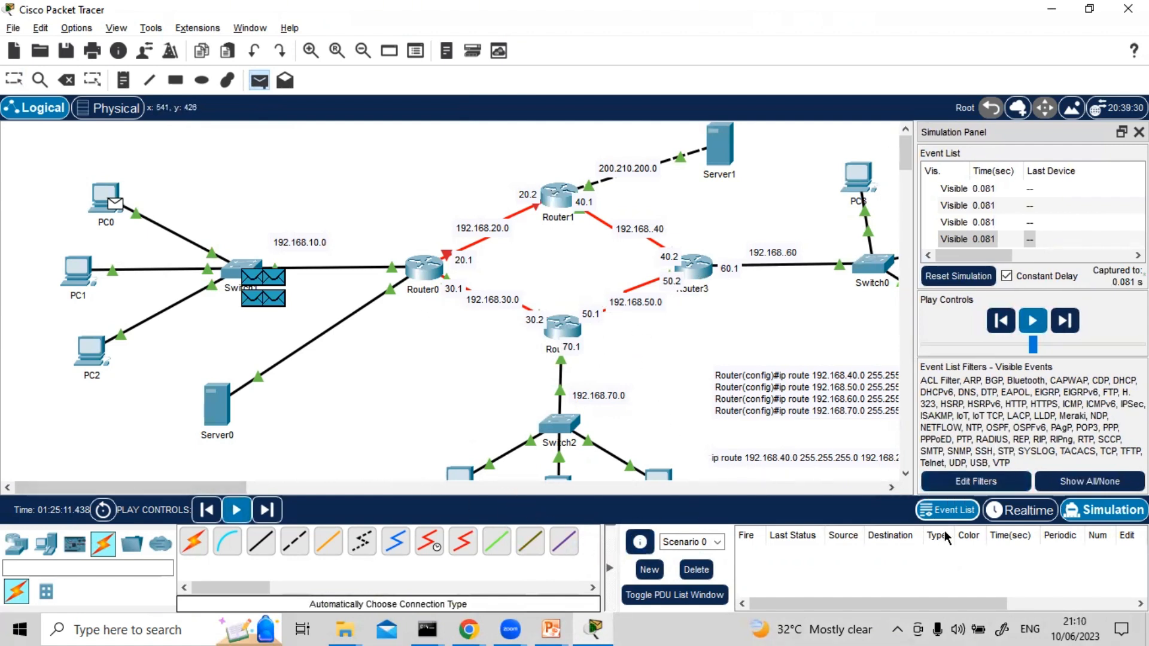
left_click(1028, 322)
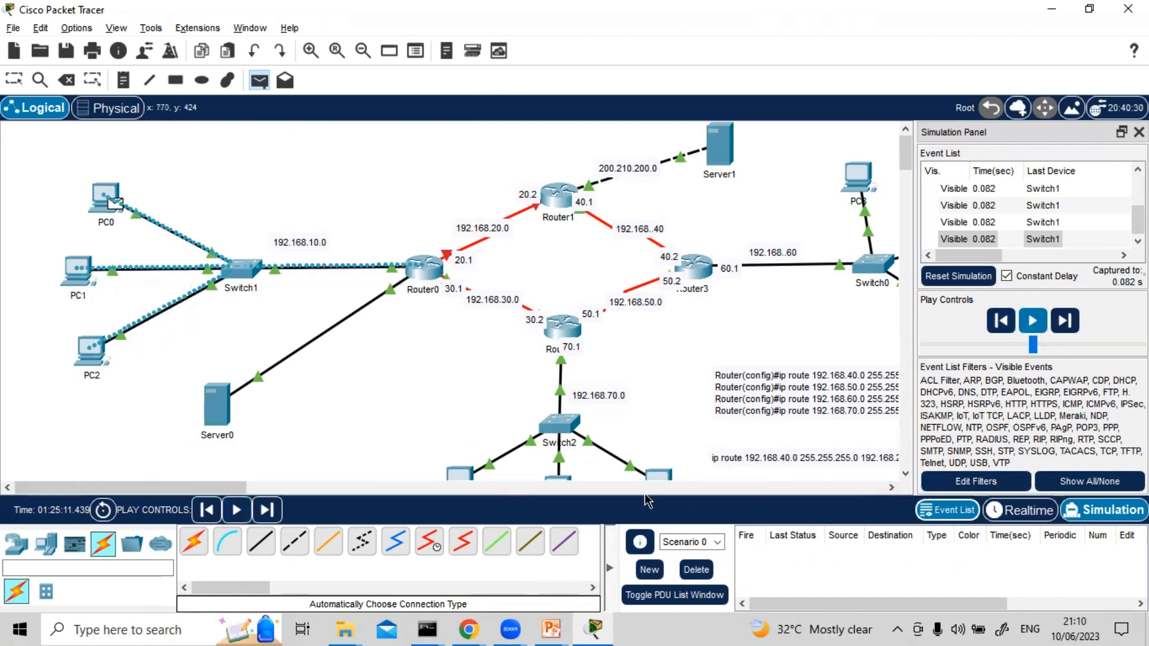
left_click(959, 276)
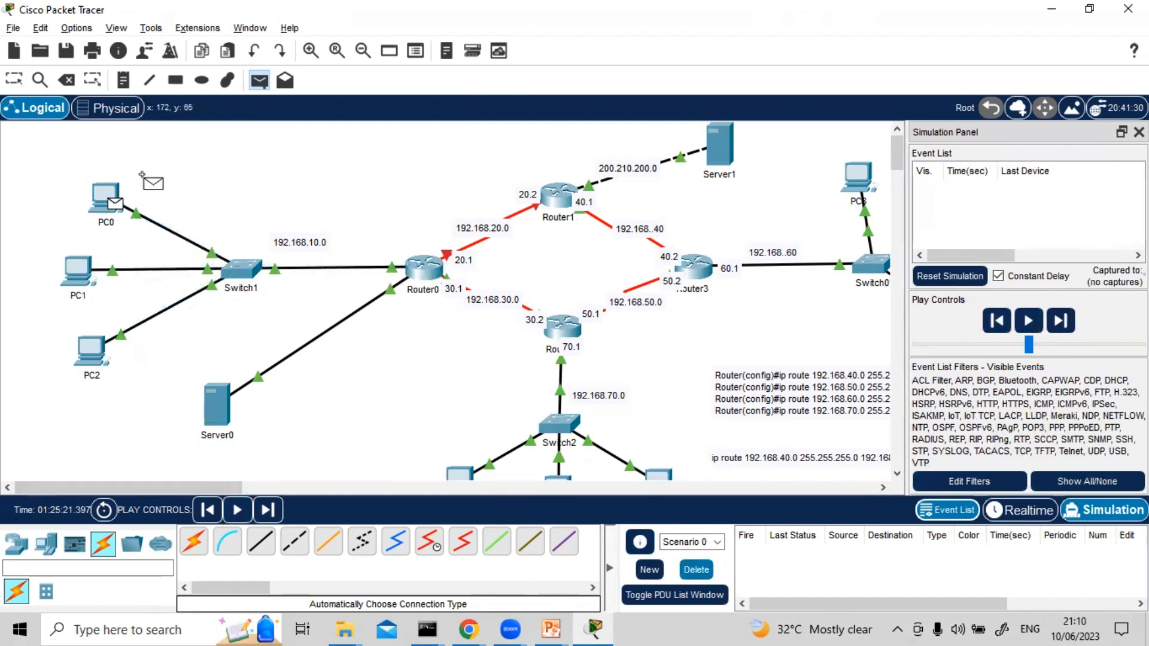
Create a new packet scenario, delete it, and create another empty one for the packet test
left_click(651, 569)
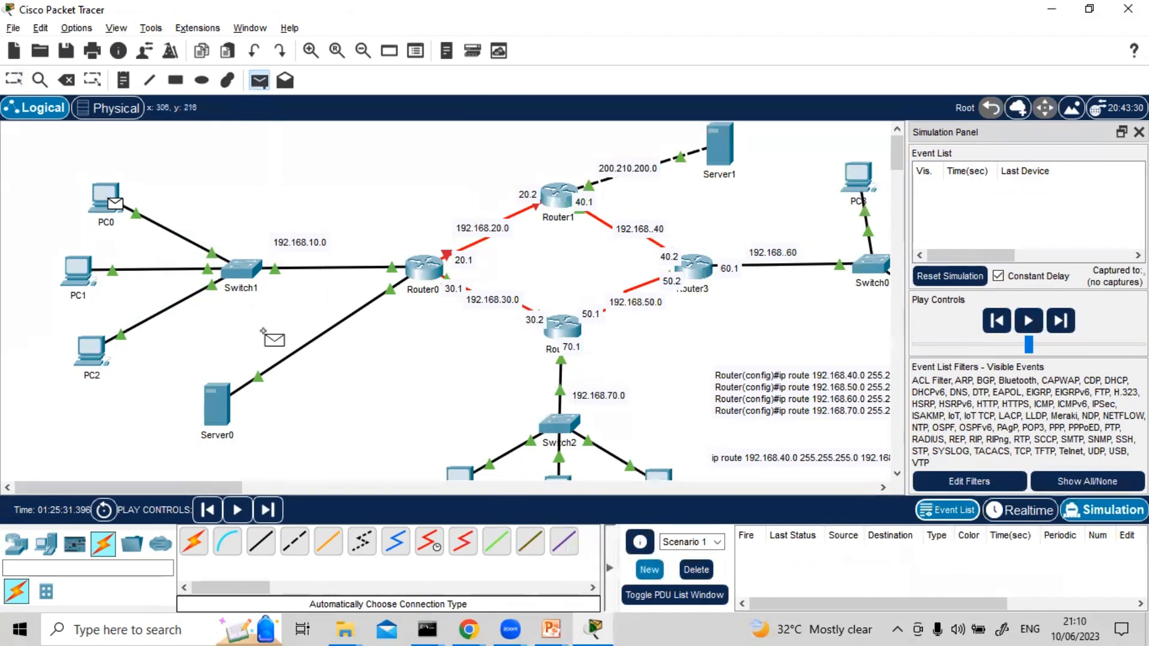
left_click(696, 569)
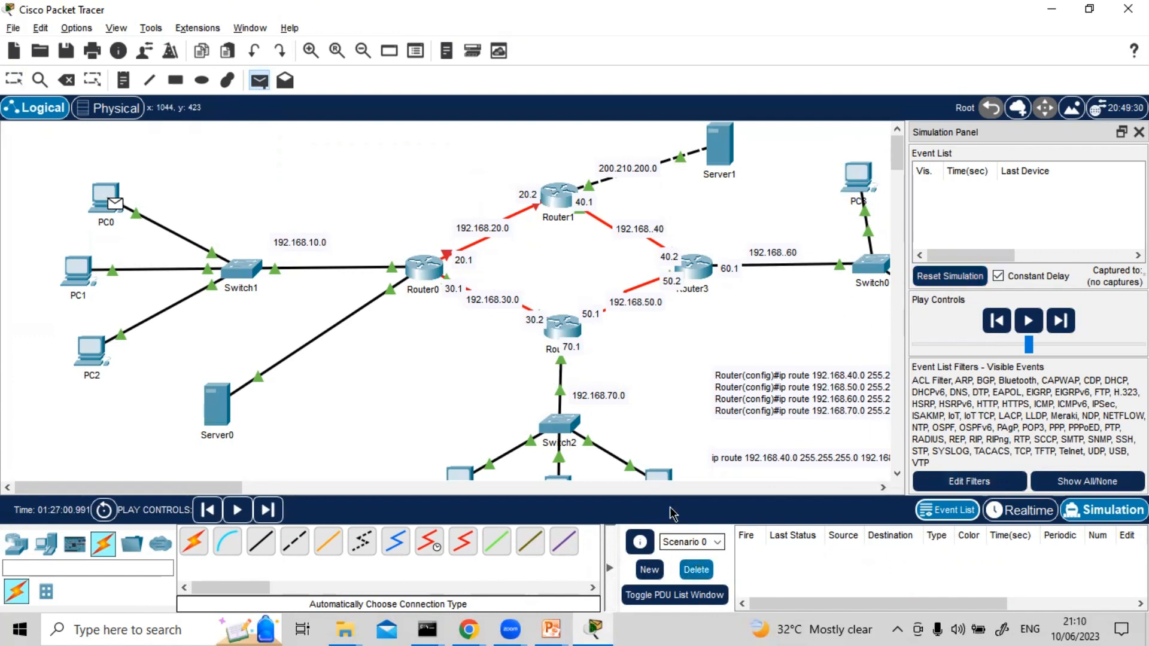
left_click(637, 572)
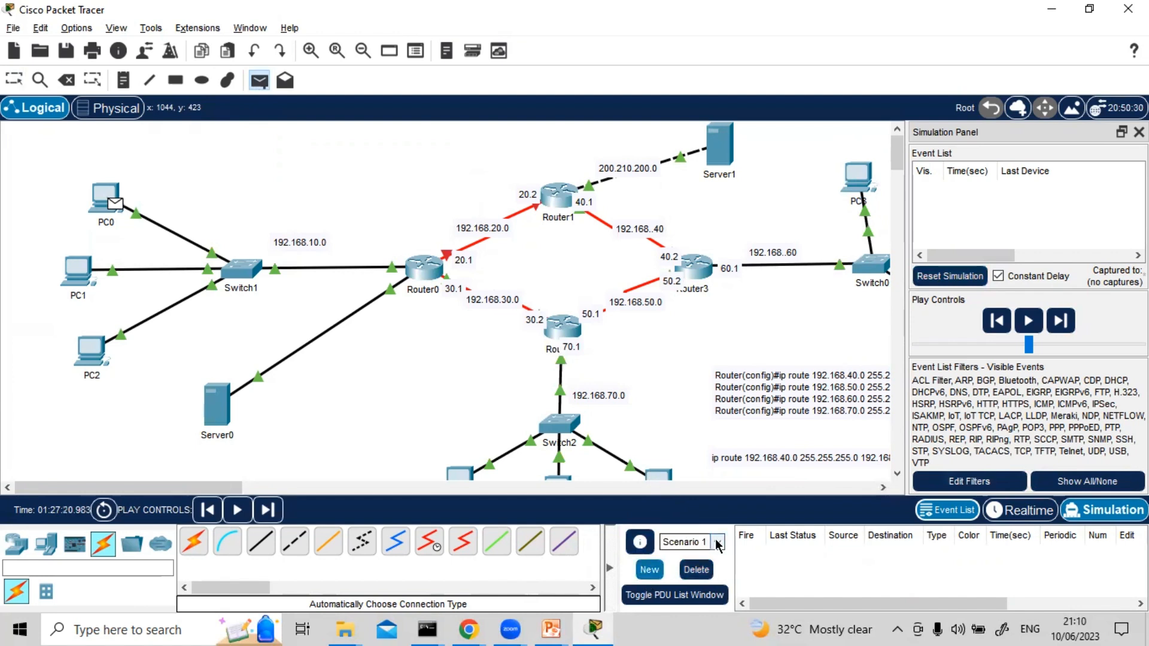
Delete Scenario 0 to leave Scenario 1 active, then switch to Realtime and back to Simulation mode
left_click(717, 542)
left_click(700, 556)
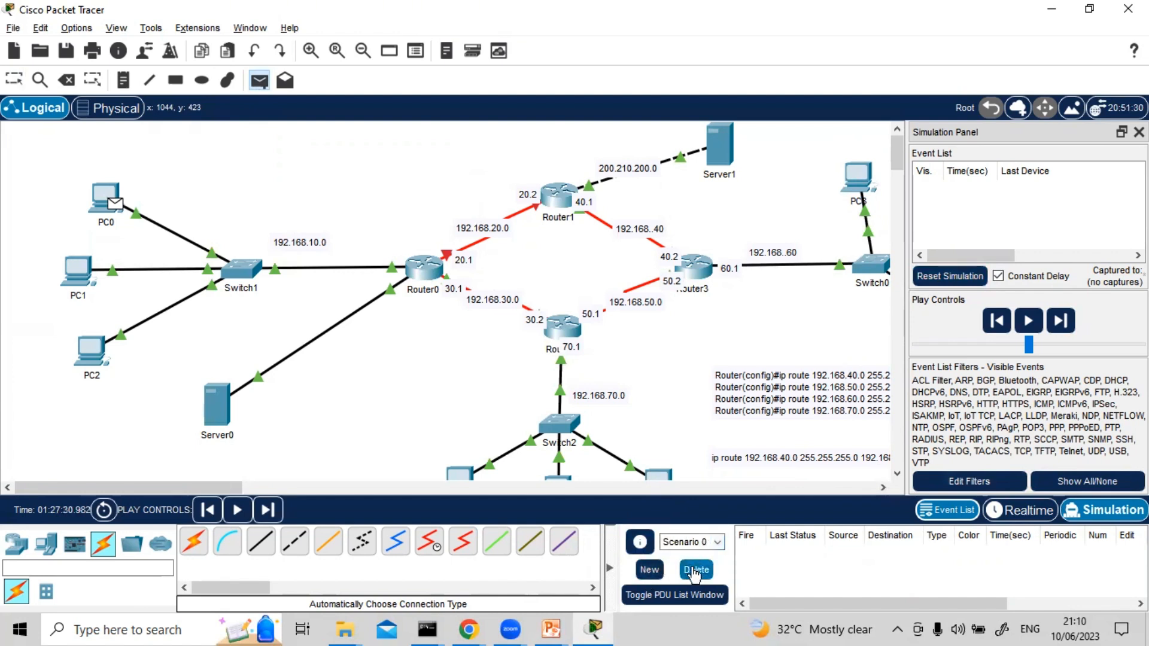
left_click(718, 543)
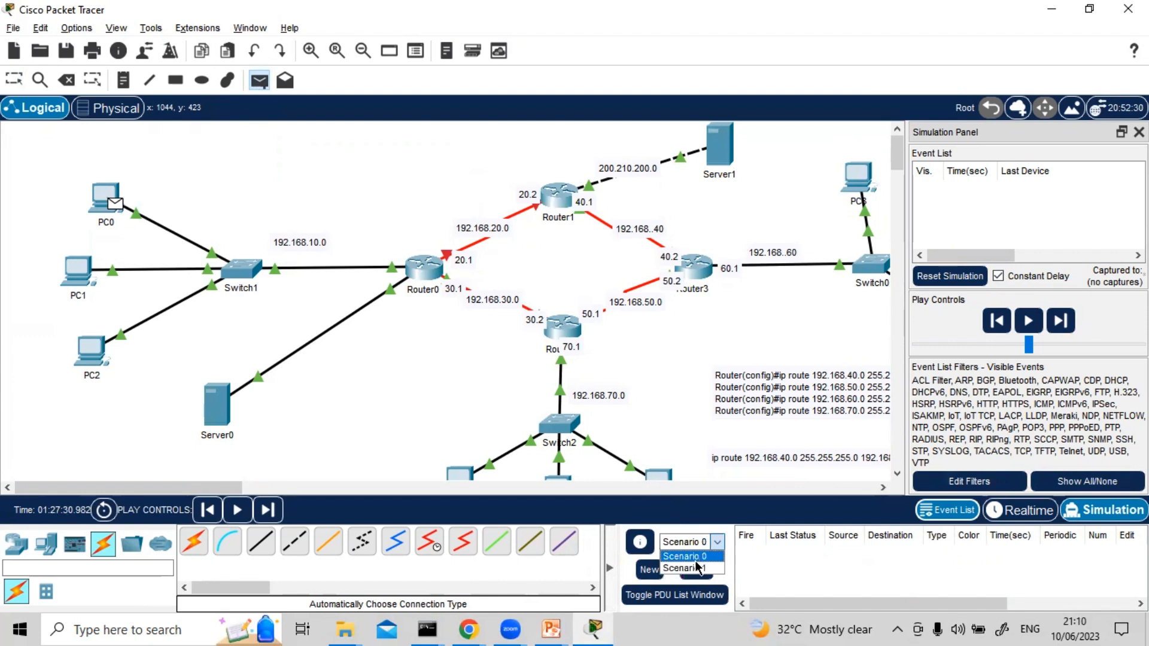
left_click(676, 573)
left_click(654, 569)
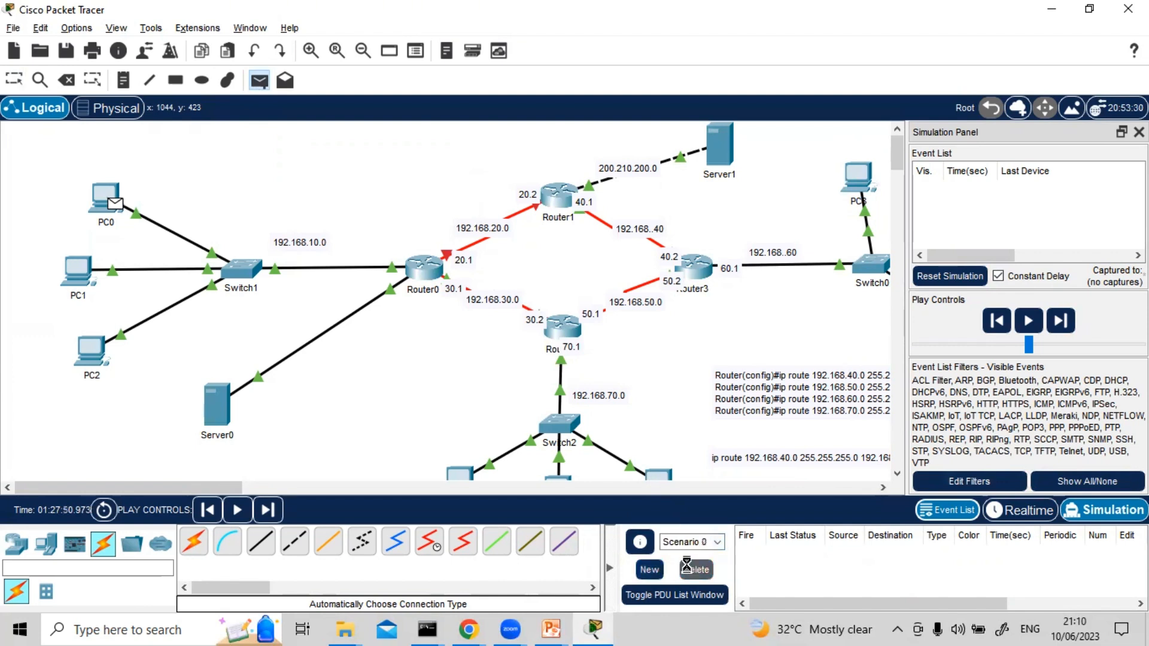
left_click(686, 568)
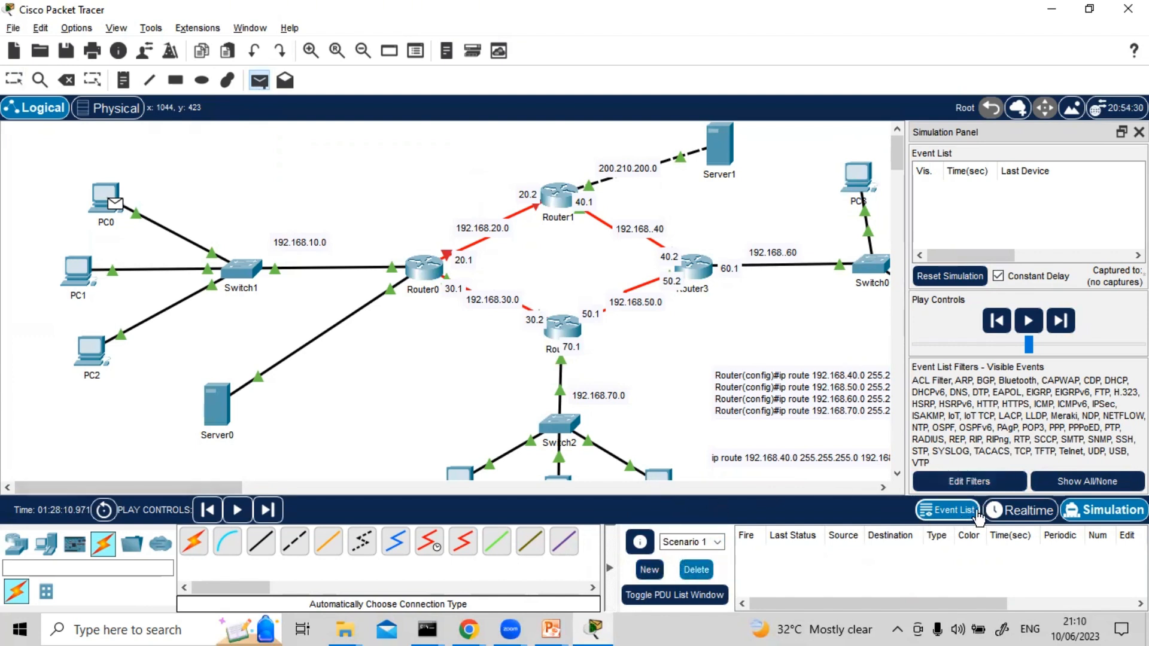
left_click(1007, 516)
left_click(1103, 509)
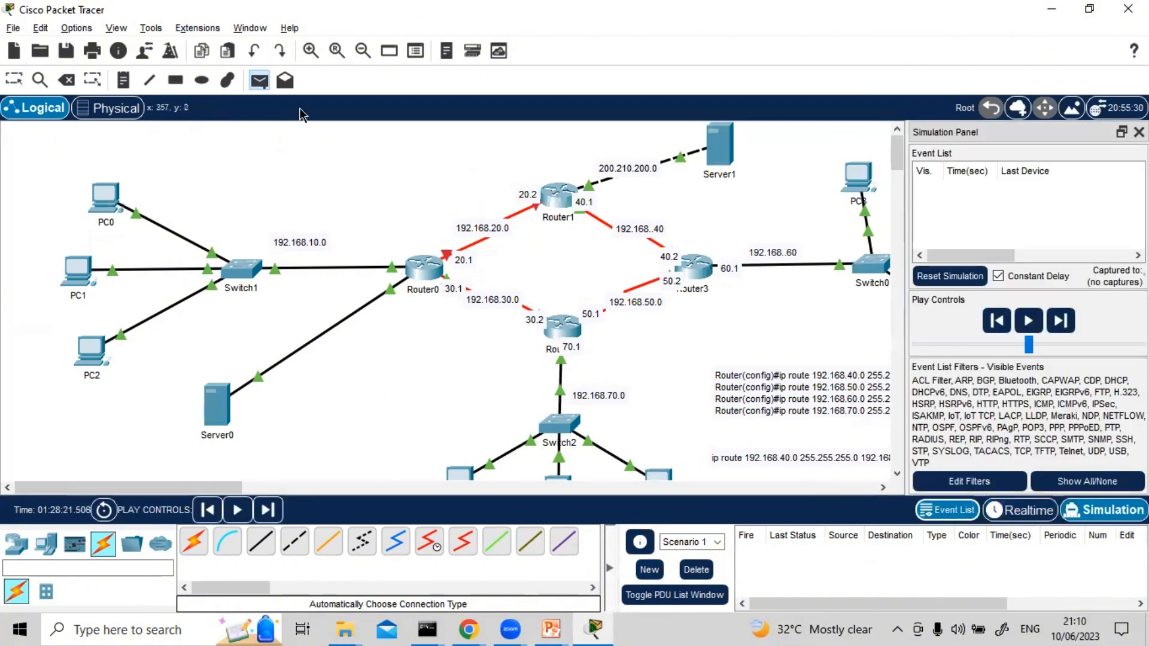
Send a simple packet from PC0 to PC8 and play the simulation to follow its path
left_click(259, 80)
left_click(108, 198)
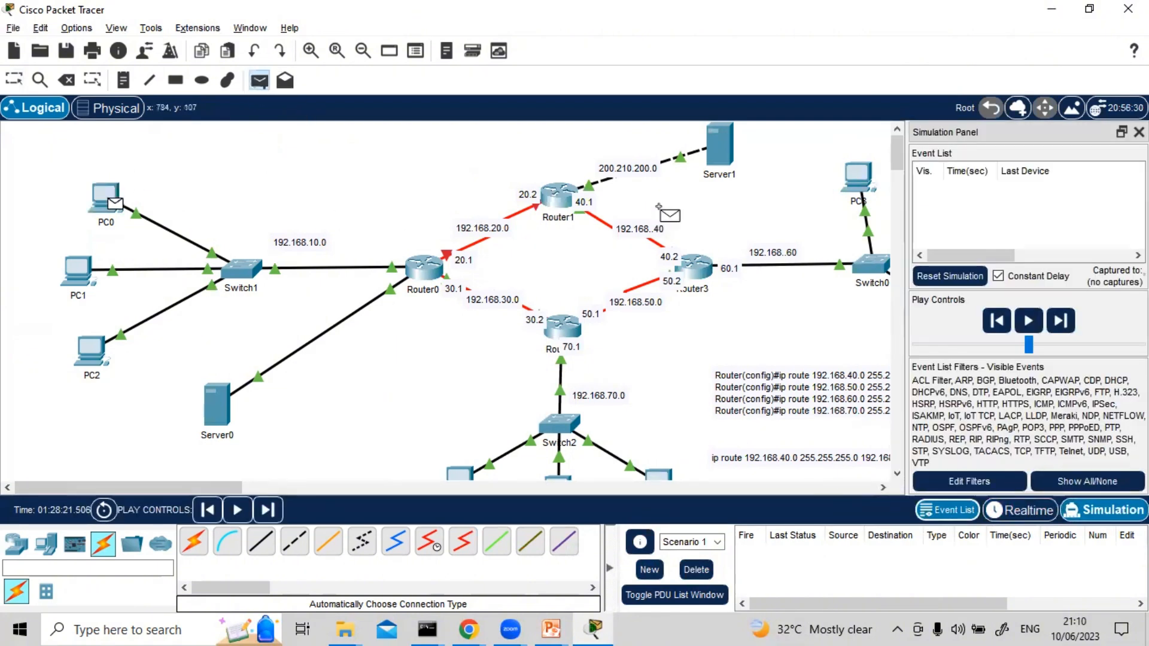
left_click(856, 177)
left_click(1033, 321)
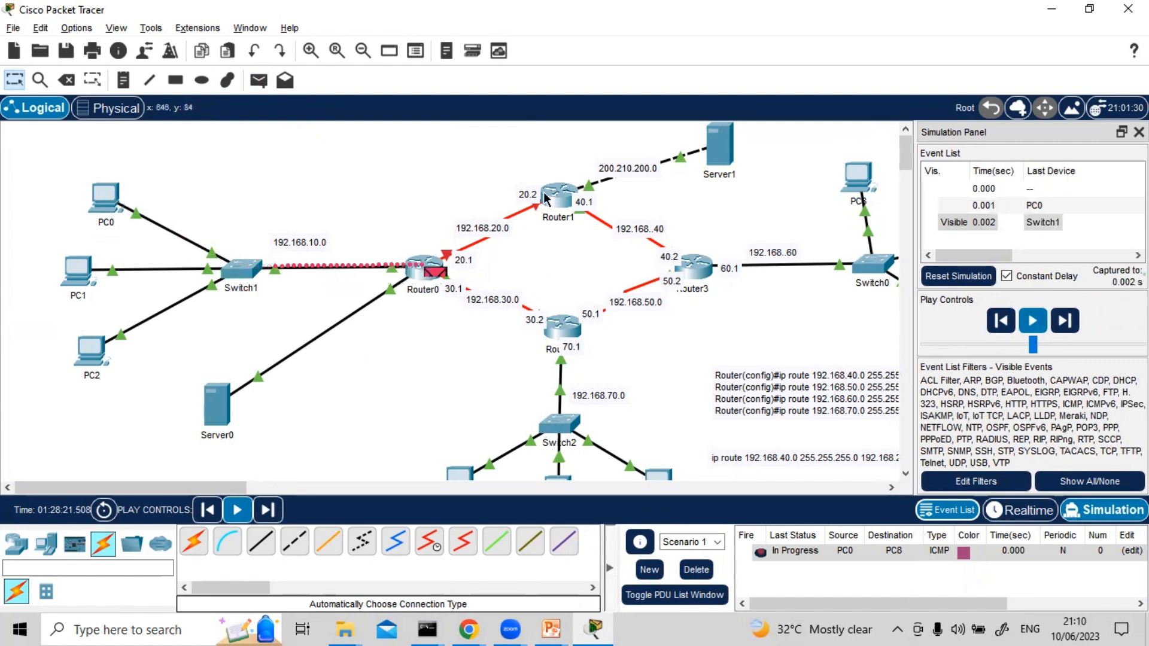
mouse_move(546, 198)
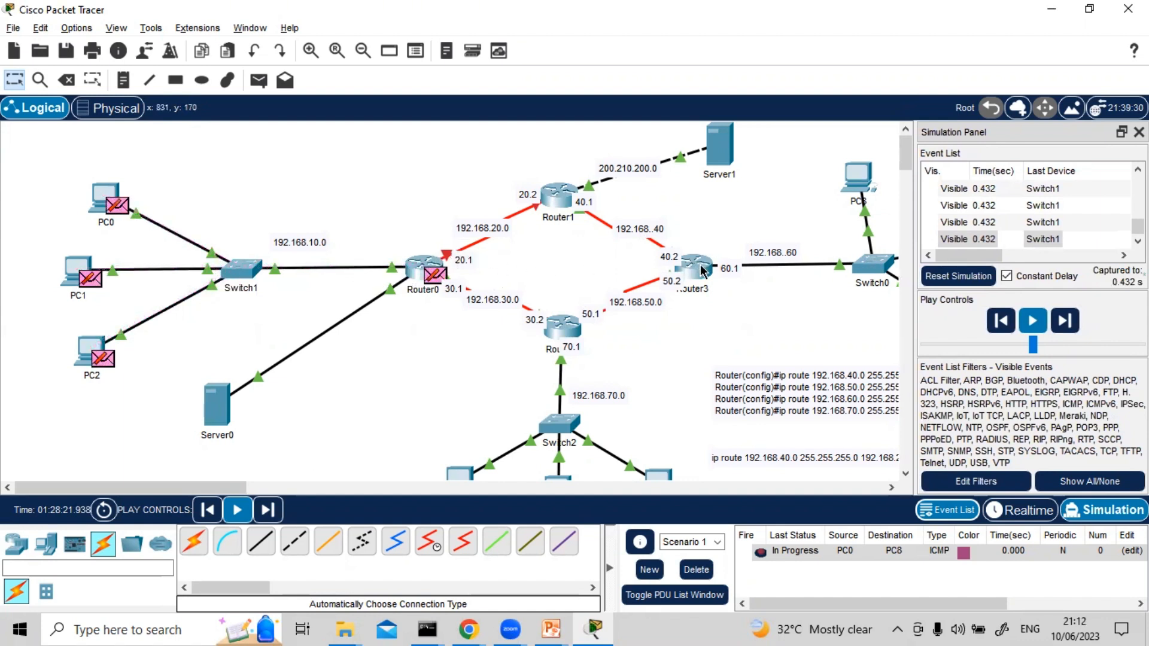
Review the floating route entered in Router3's CLI, close its window, and watch the packets on the topology
left_click(703, 270)
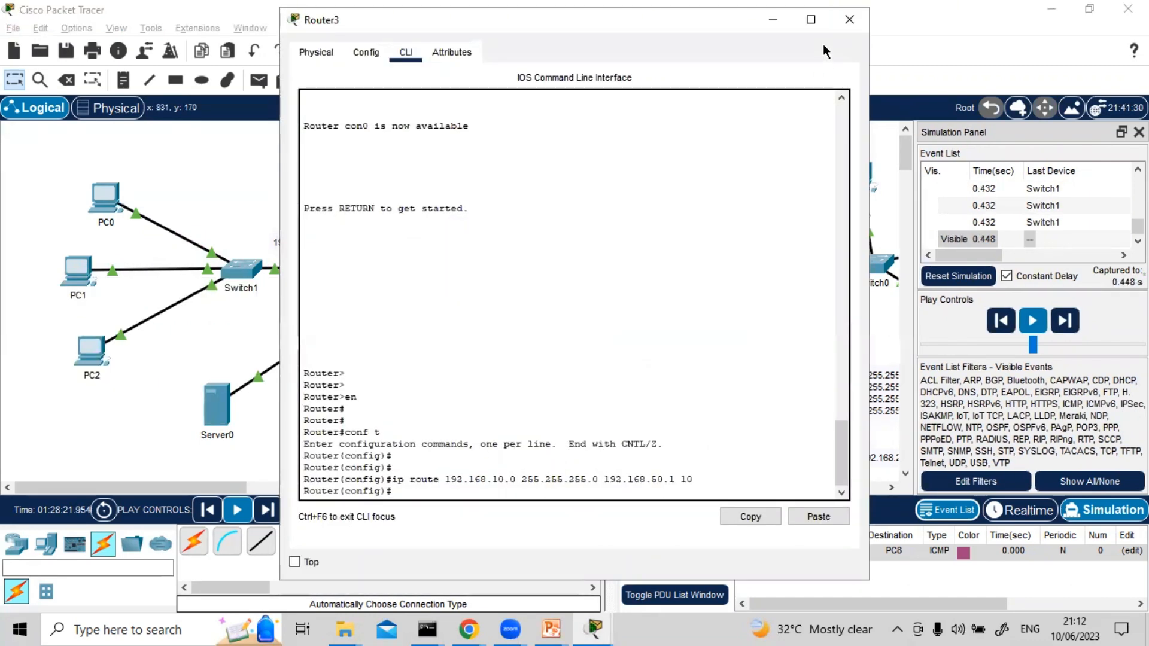
left_click(849, 19)
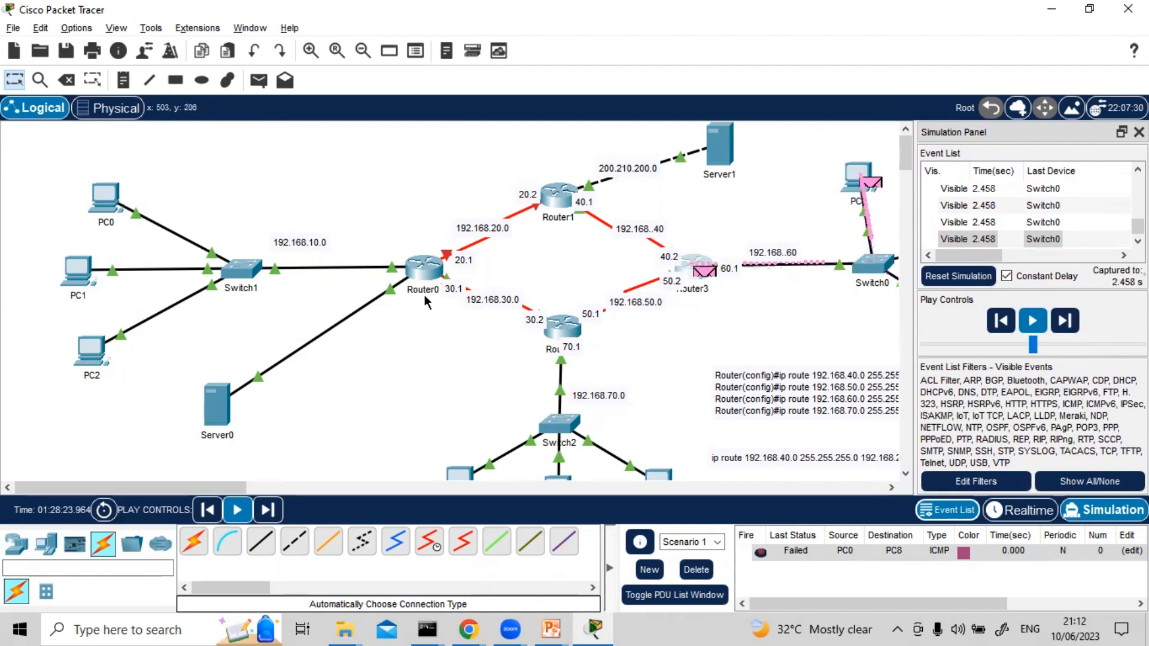
mouse_move(424, 295)
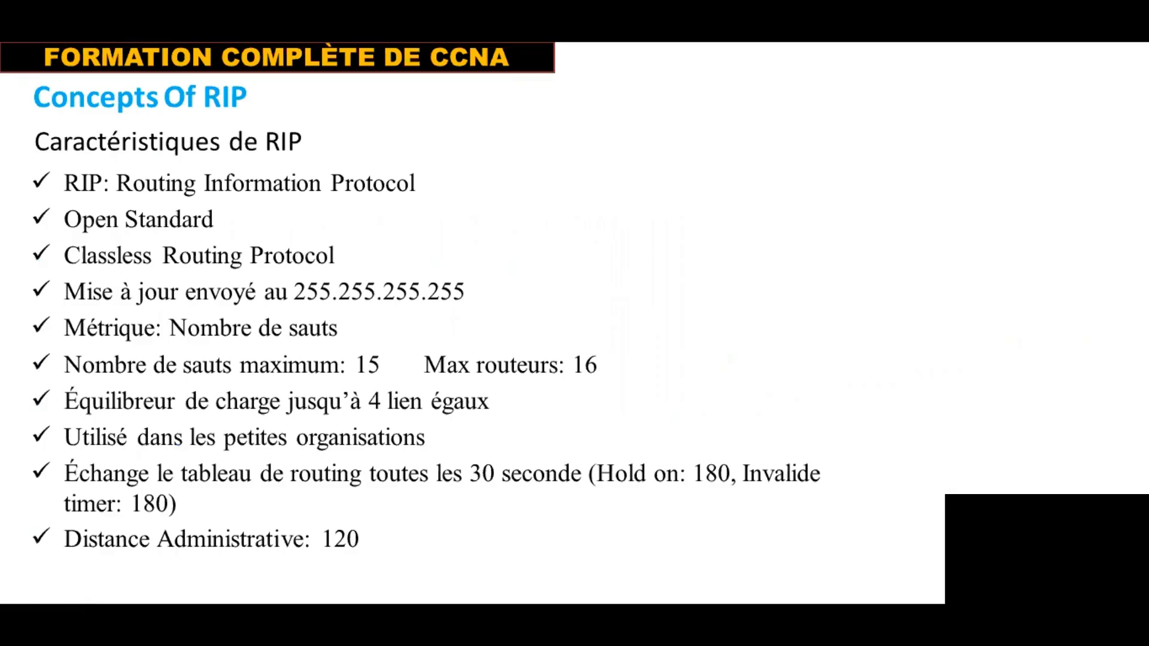
key("Right")
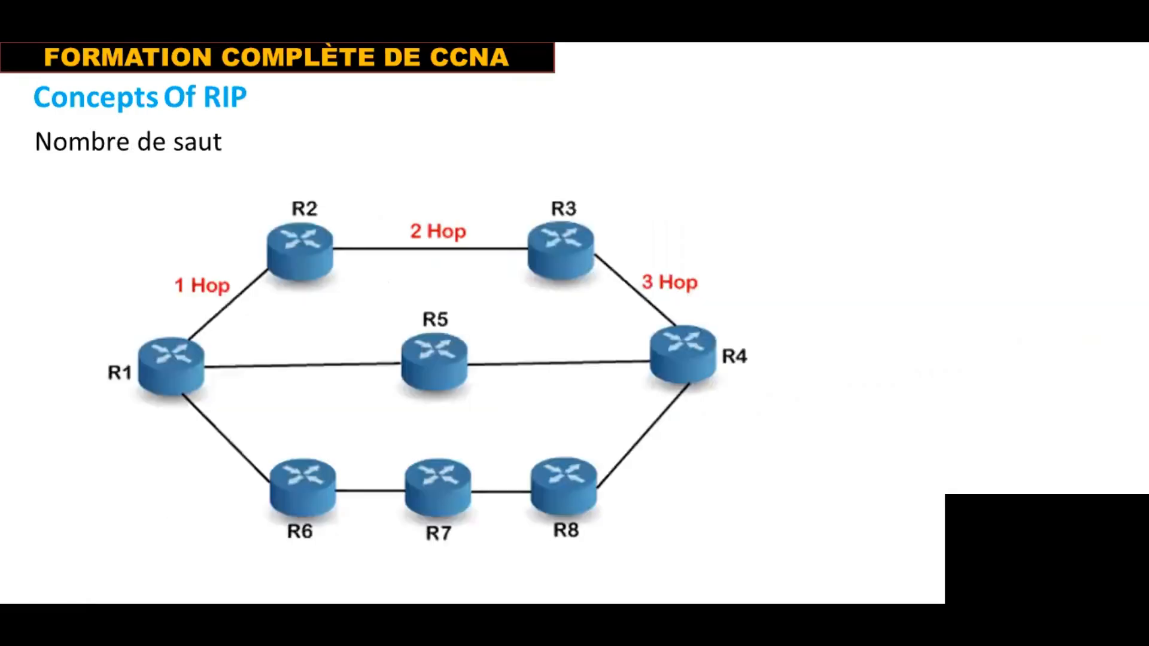
key("Right")
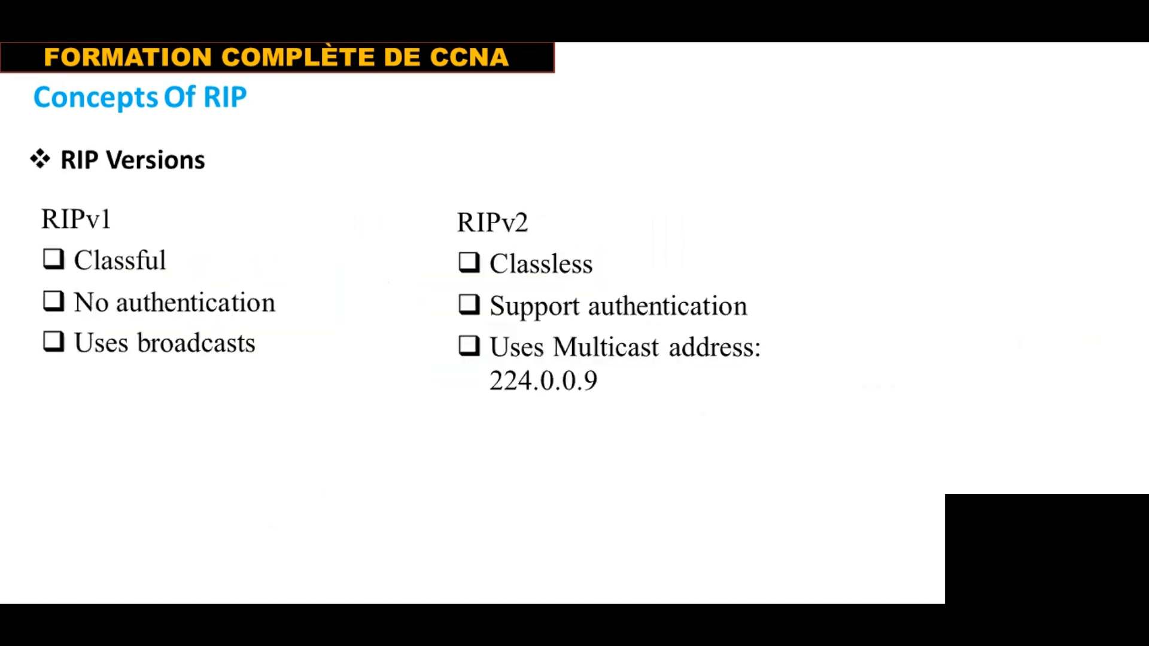
key("Right")
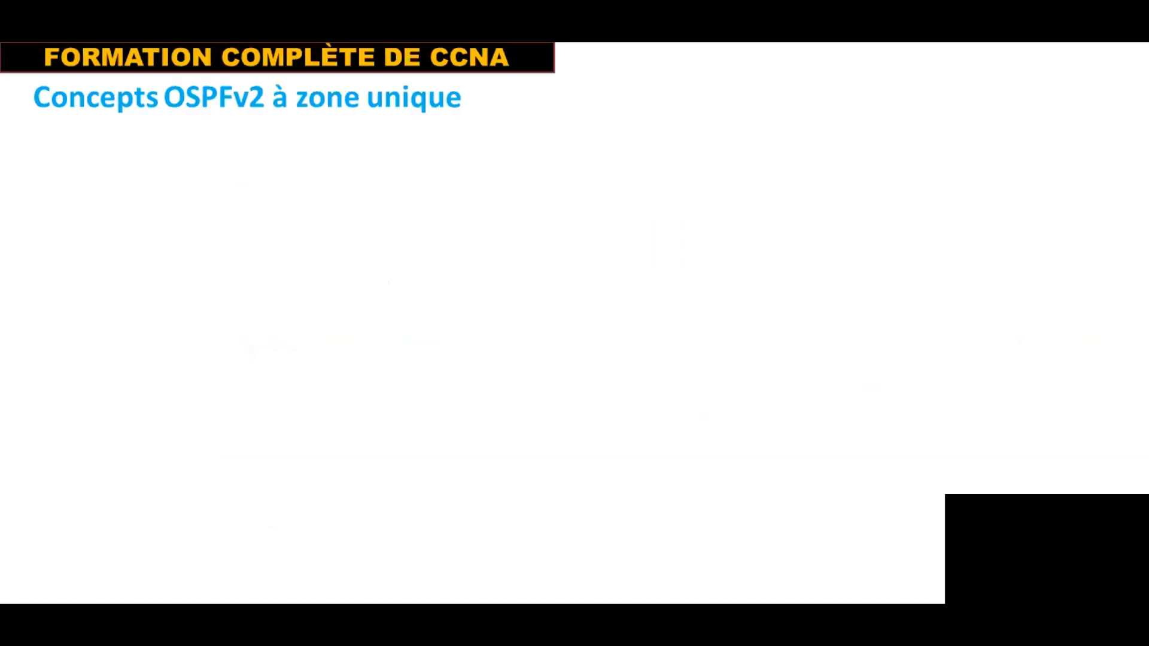